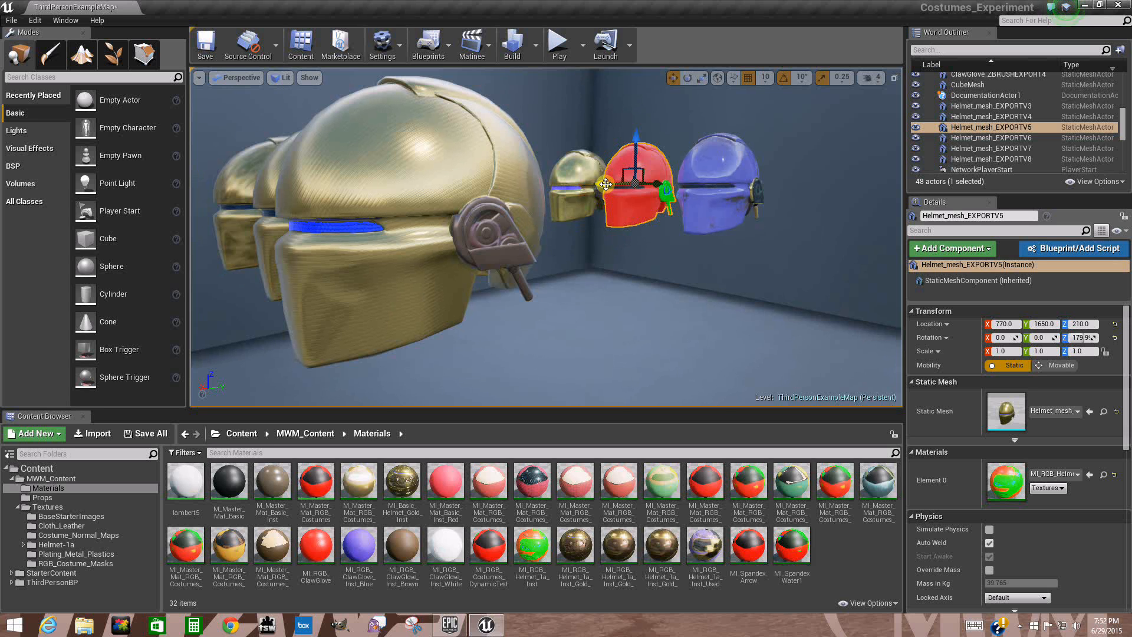
- Duplicate the red helmet along the X axis and place the copy beyond the blue helmet at X 650
{"action": "left_click_drag", "start_coordinate": [609, 184], "coordinate": [745, 193], "text": "alt"}
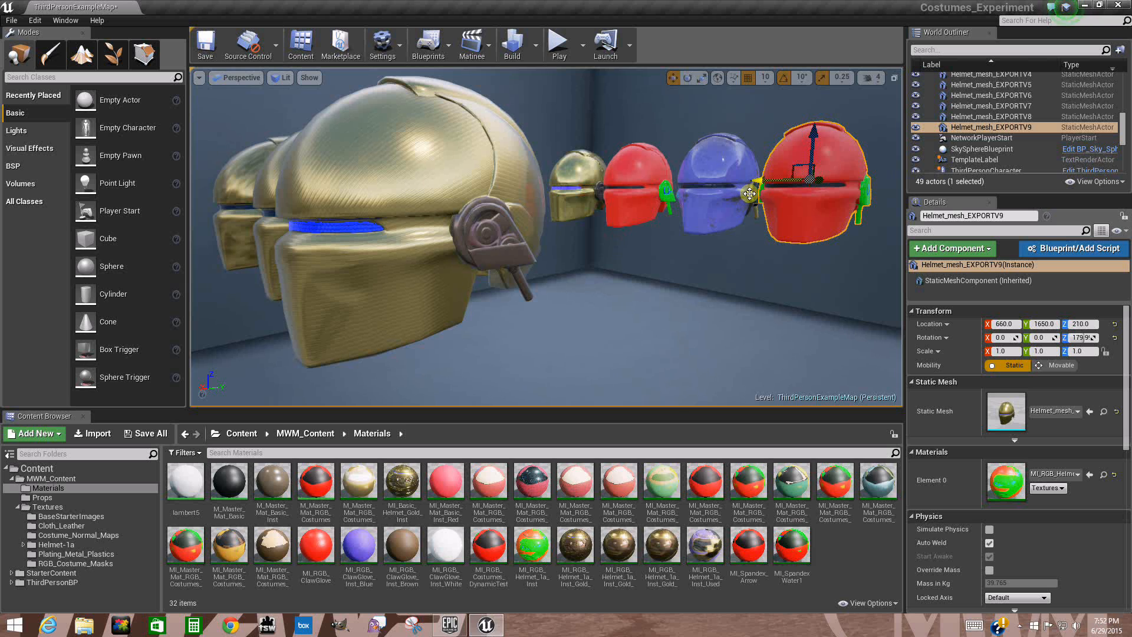
{"action": "left_click_drag", "start_coordinate": [757, 195], "coordinate": [763, 196], "text": "alt"}
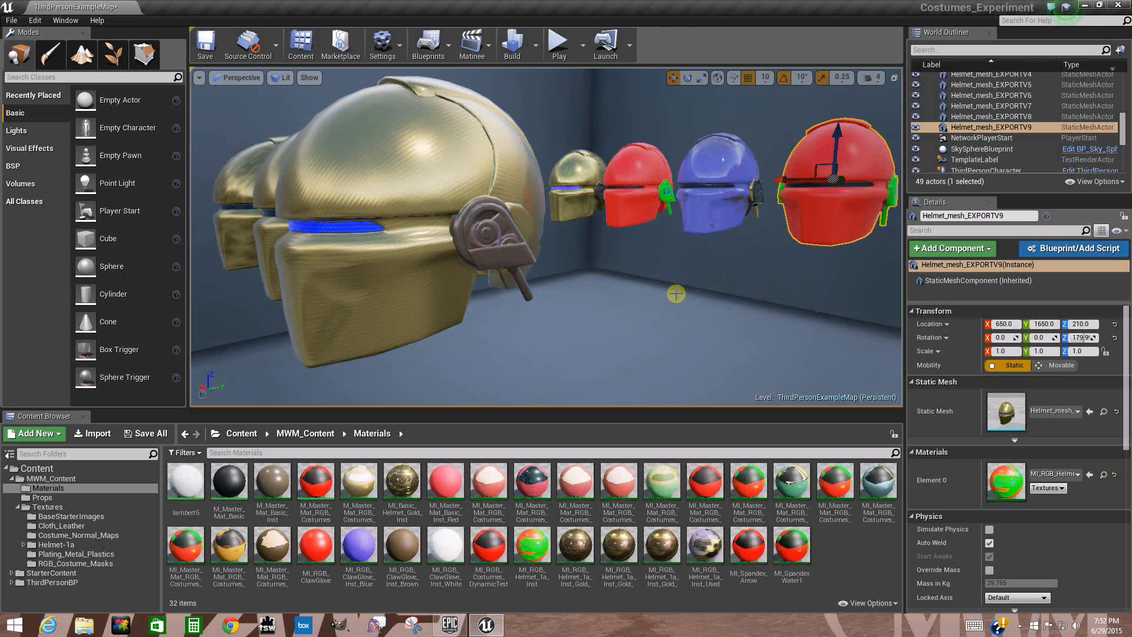
{"action": "right_click_drag", "start_coordinate": [668, 295], "coordinate": [742, 304]}
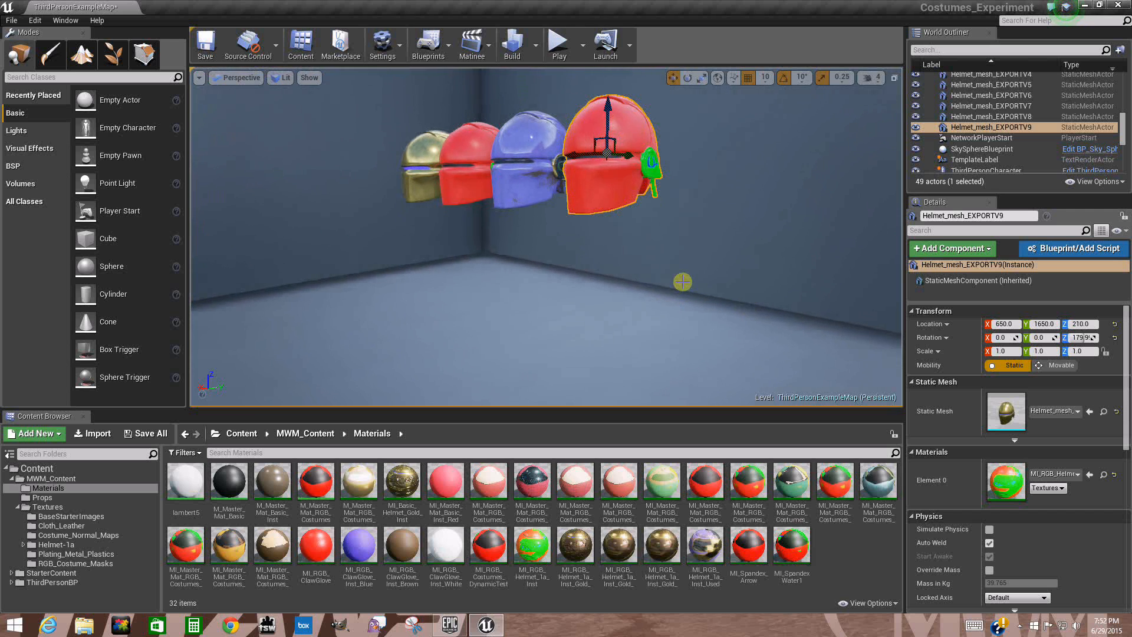
- Open the material instance MI_RGB_Helmet_1a_Inst_Gold_emissive_version3 in a floating window, keeping the gold helmet's glowing visor in view
{"action": "right_click_drag", "start_coordinate": [682, 281], "coordinate": [663, 324]}
{"action": "right_click_drag", "start_coordinate": [671, 249], "coordinate": [687, 155]}
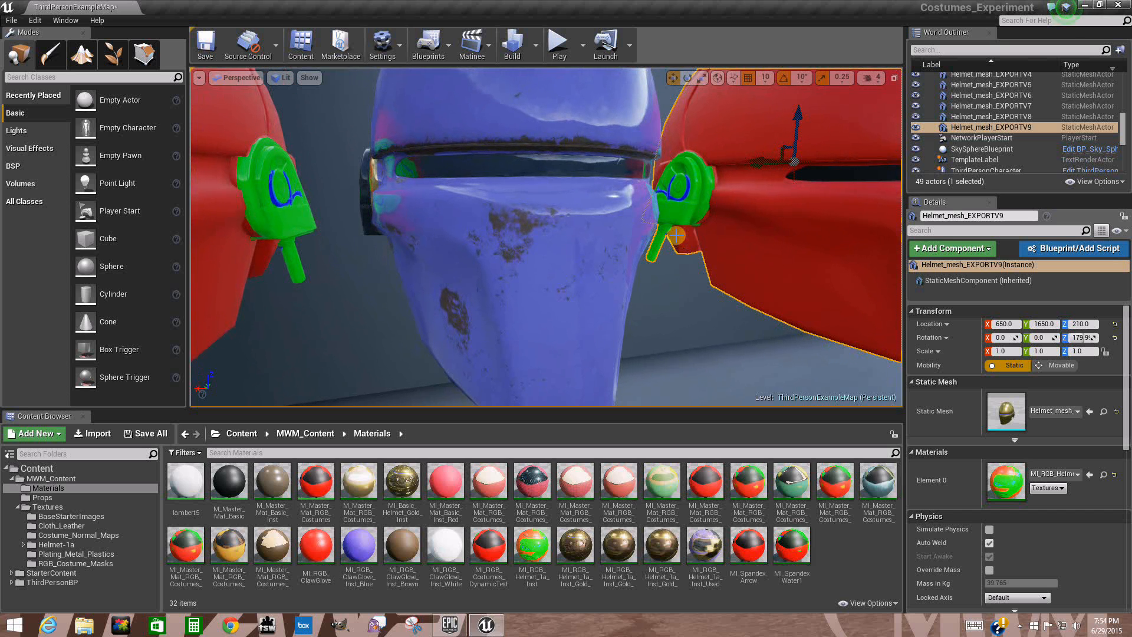
{"action": "right_click_drag", "start_coordinate": [677, 235], "coordinate": [868, 261]}
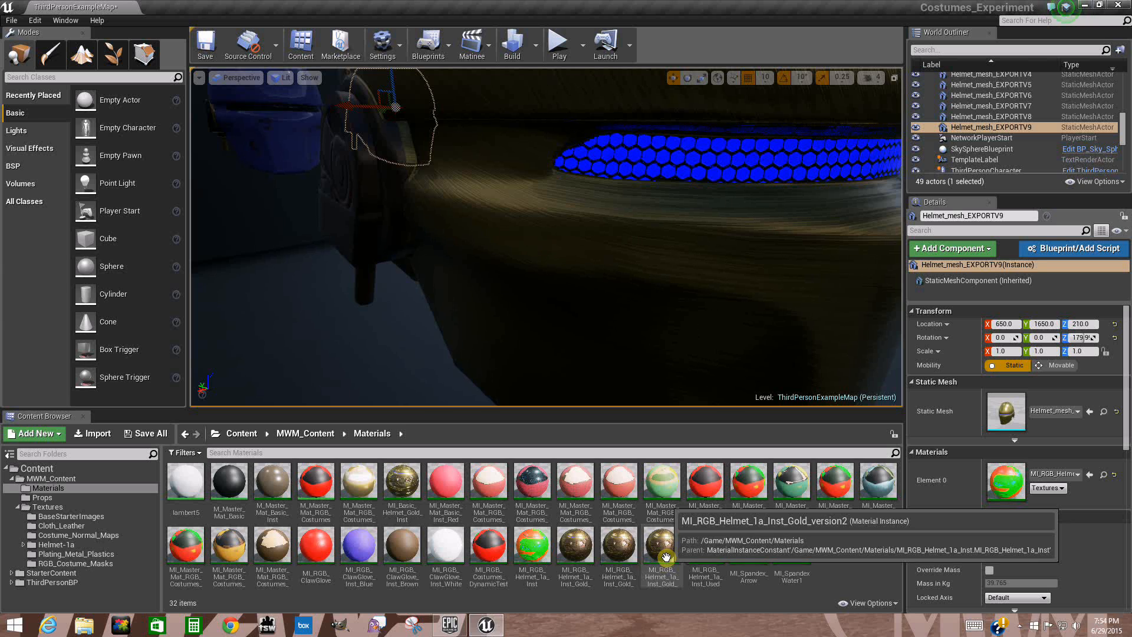
{"action": "left_click", "coordinate": [574, 558]}
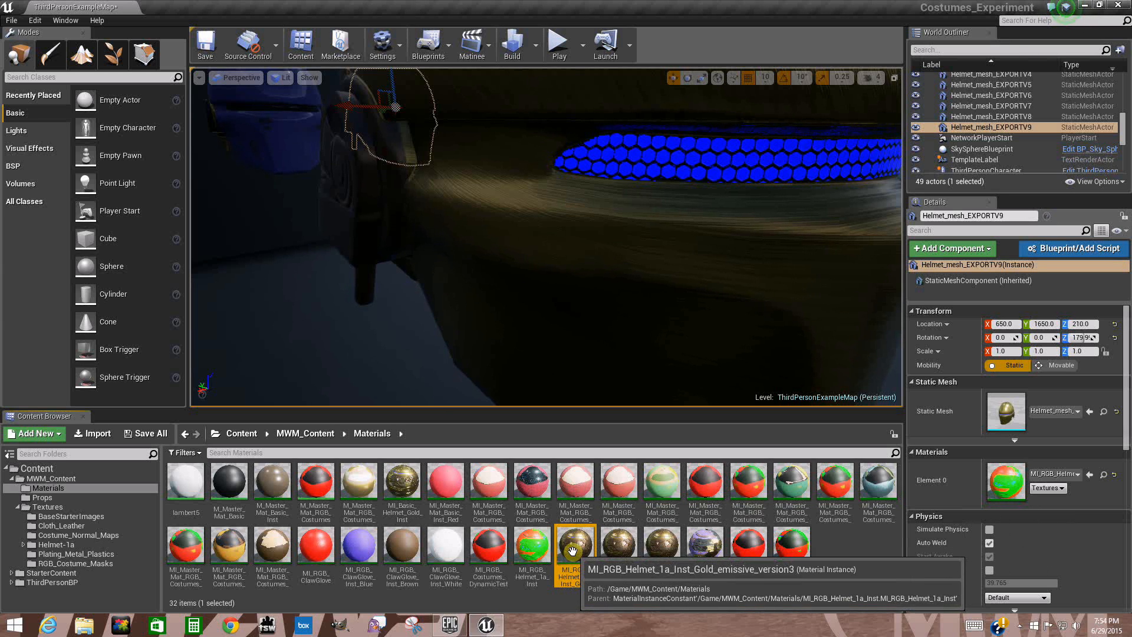
{"action": "double_click", "coordinate": [572, 551]}
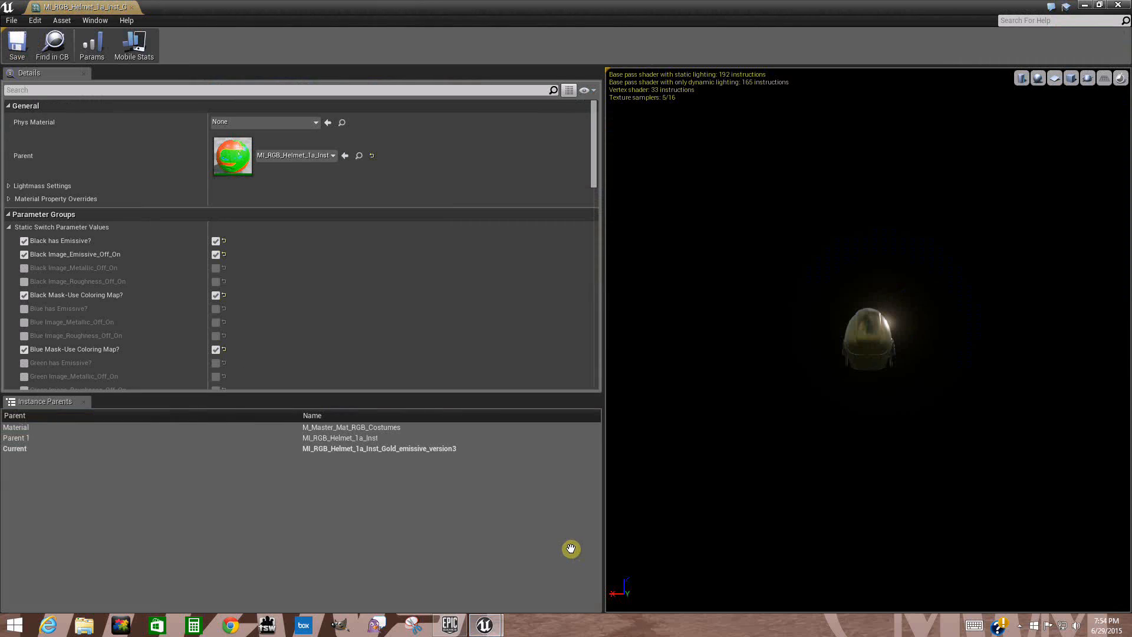
{"action": "left_click_drag", "start_coordinate": [582, 8], "coordinate": [830, 273]}
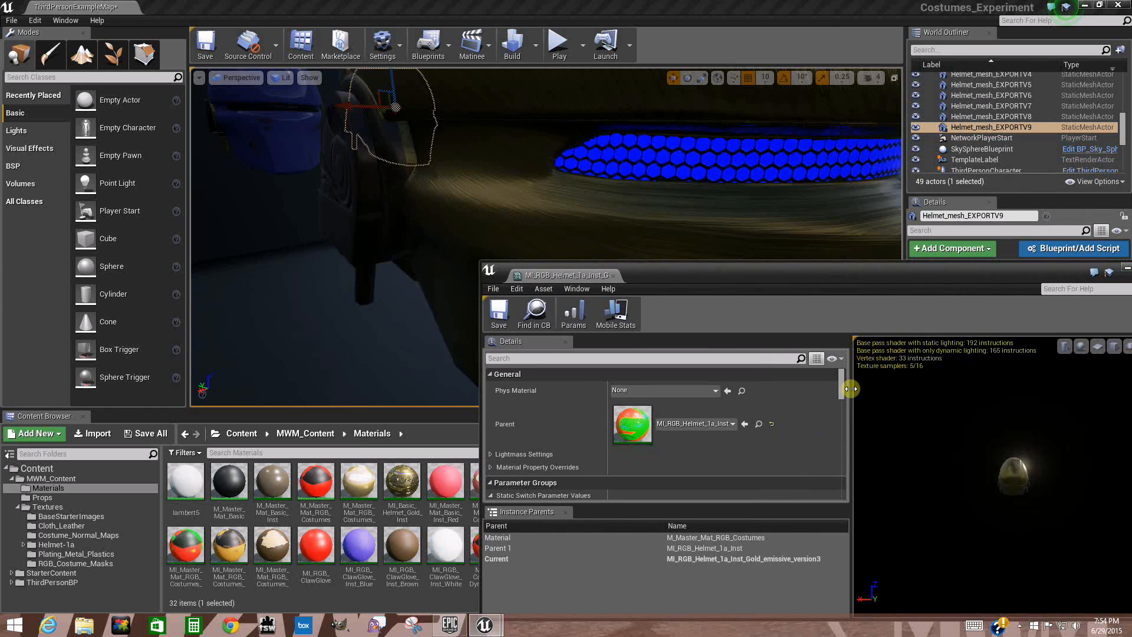
- Try raising the gold emissive material's Black Emissive Boost Power to about 22.18
{"action": "left_click_drag", "start_coordinate": [838, 379], "coordinate": [838, 427]}
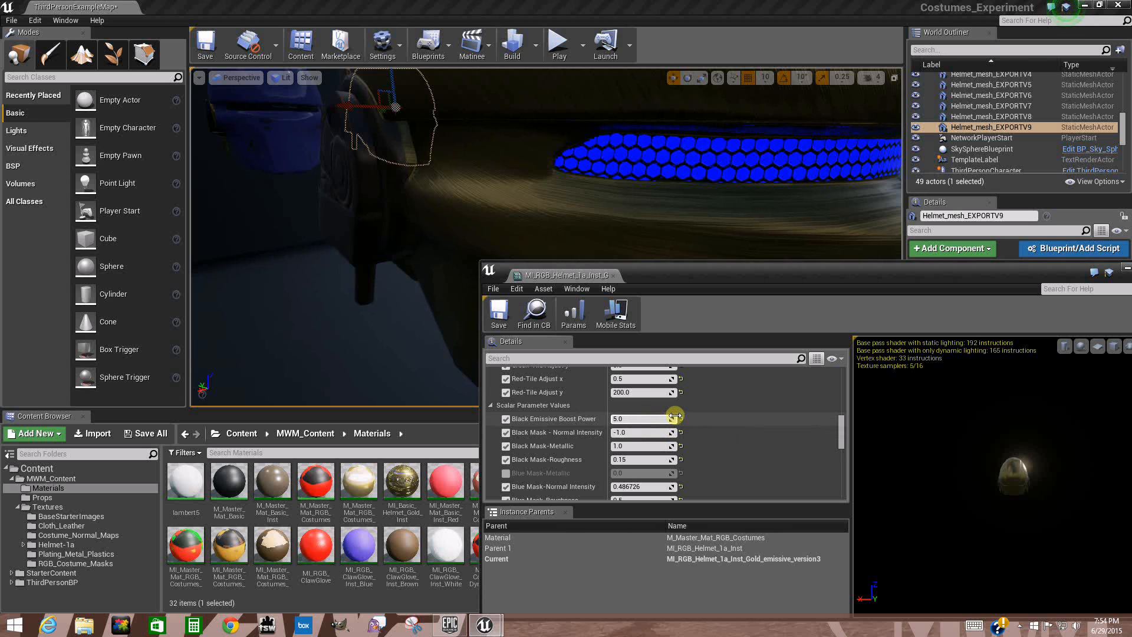
{"action": "left_click_drag", "start_coordinate": [678, 415], "coordinate": [690, 407]}
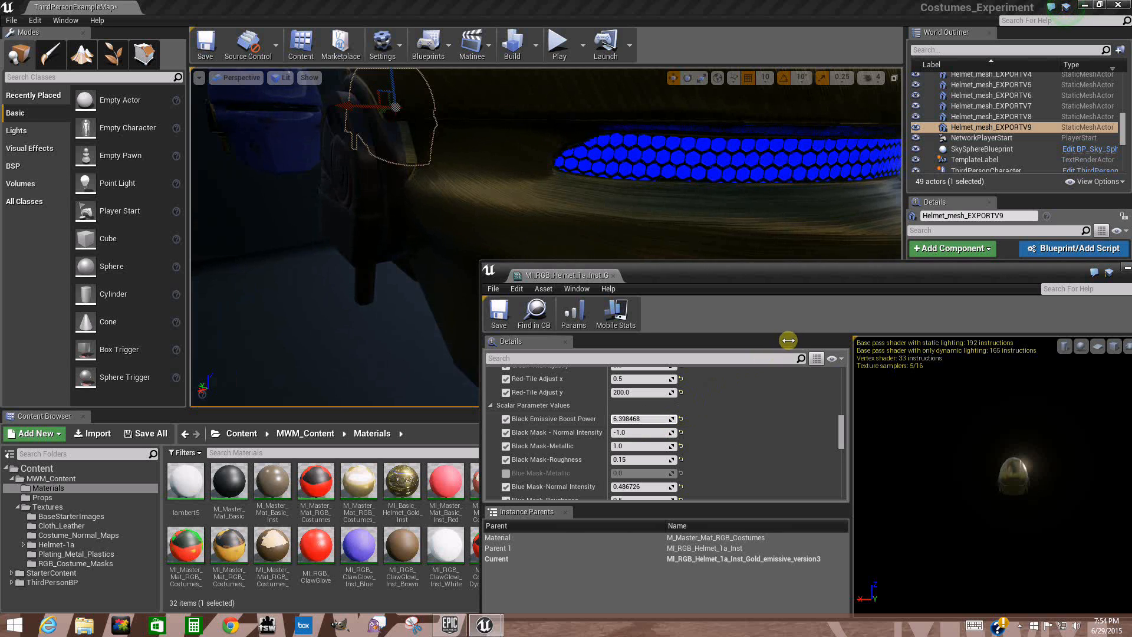
{"action": "left_click_drag", "start_coordinate": [831, 309], "coordinate": [755, 340]}
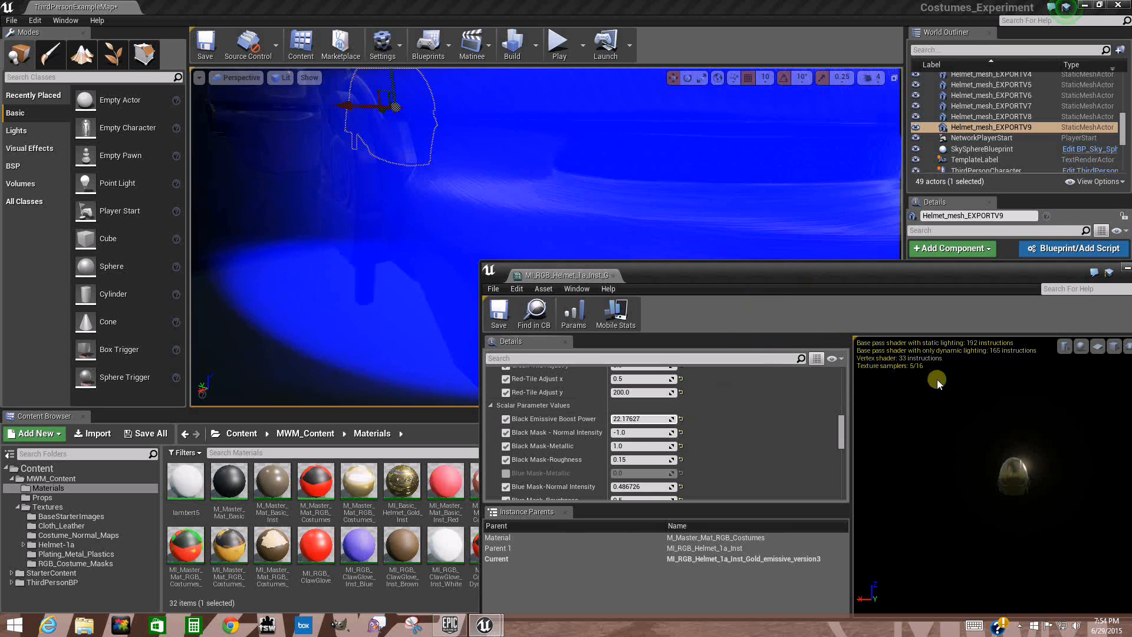
{"action": "left_click_drag", "start_coordinate": [1046, 501], "coordinate": [806, 394]}
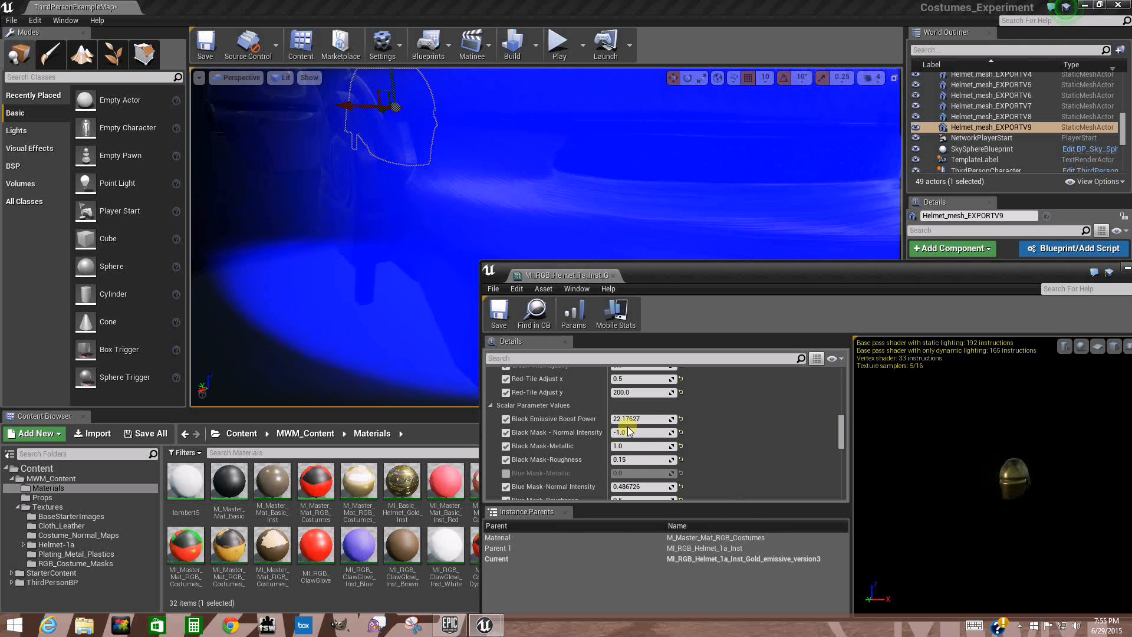
- Move the material window clear of the visor and set Black Emissive Boost Power to 5
{"action": "left_click_drag", "start_coordinate": [884, 271], "coordinate": [791, 272]}
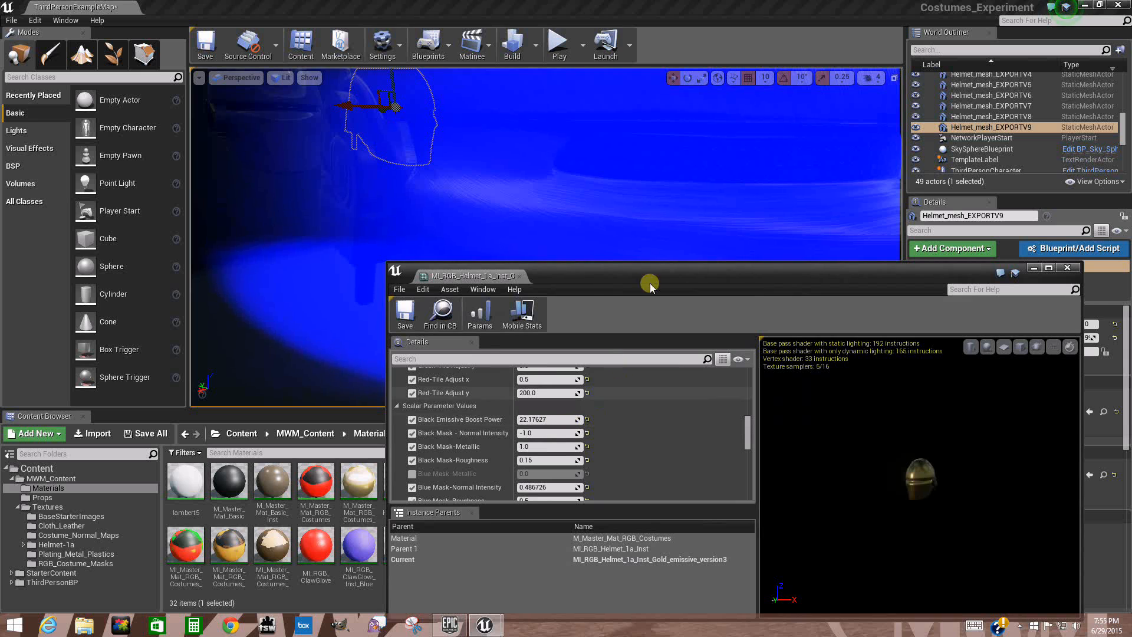
{"action": "left_click", "coordinate": [661, 204]}
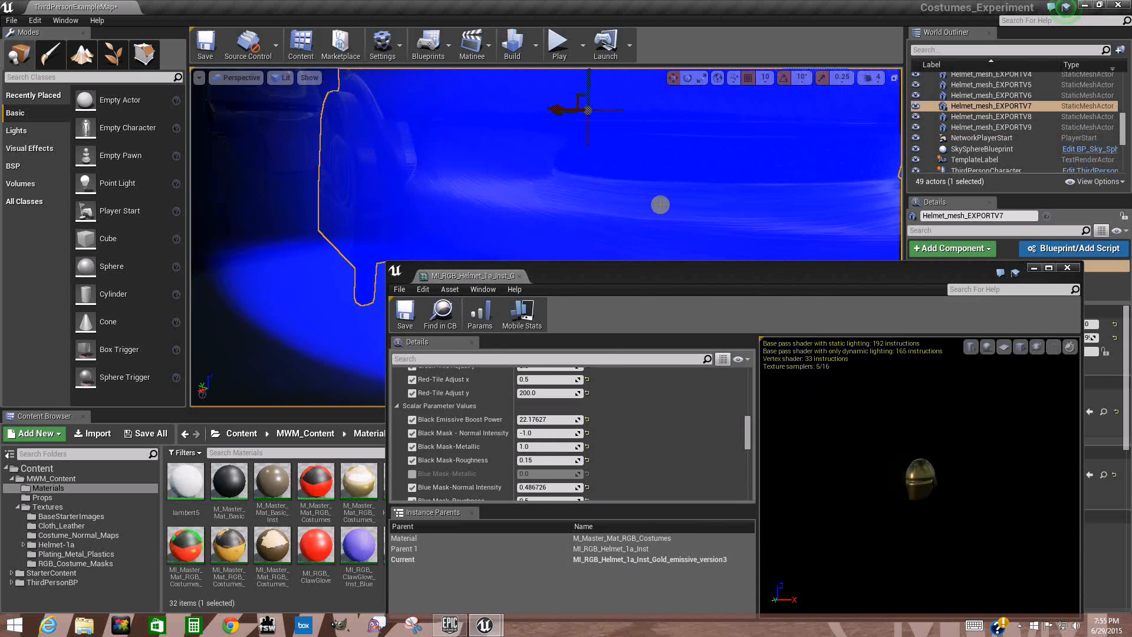
{"action": "left_click_drag", "start_coordinate": [855, 280], "coordinate": [757, 252]}
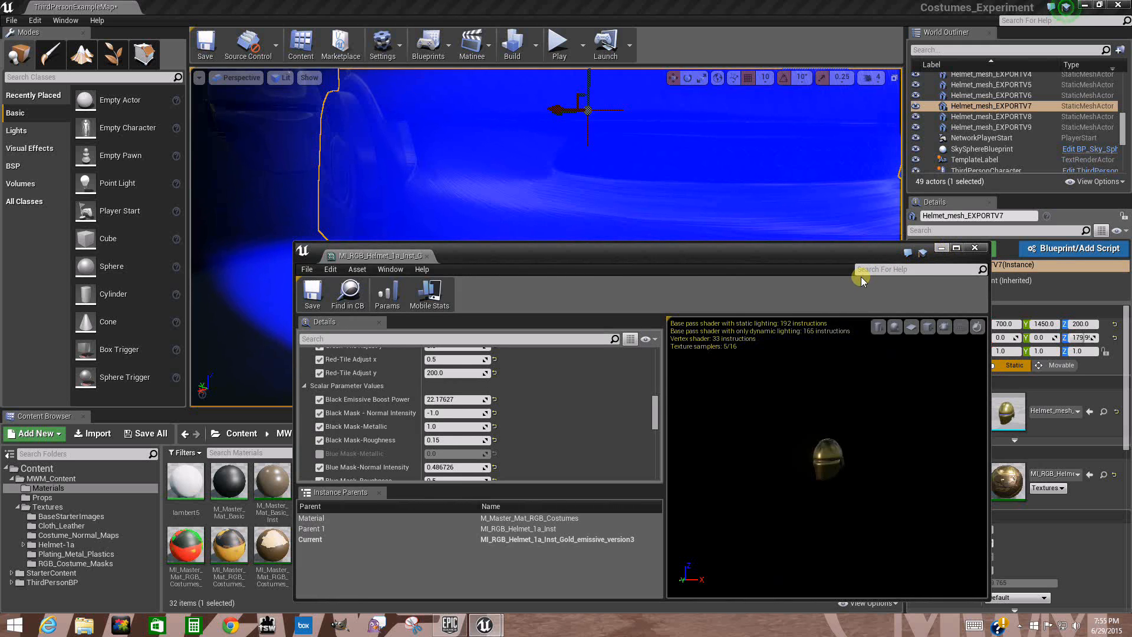
{"action": "left_click", "coordinate": [454, 399]}
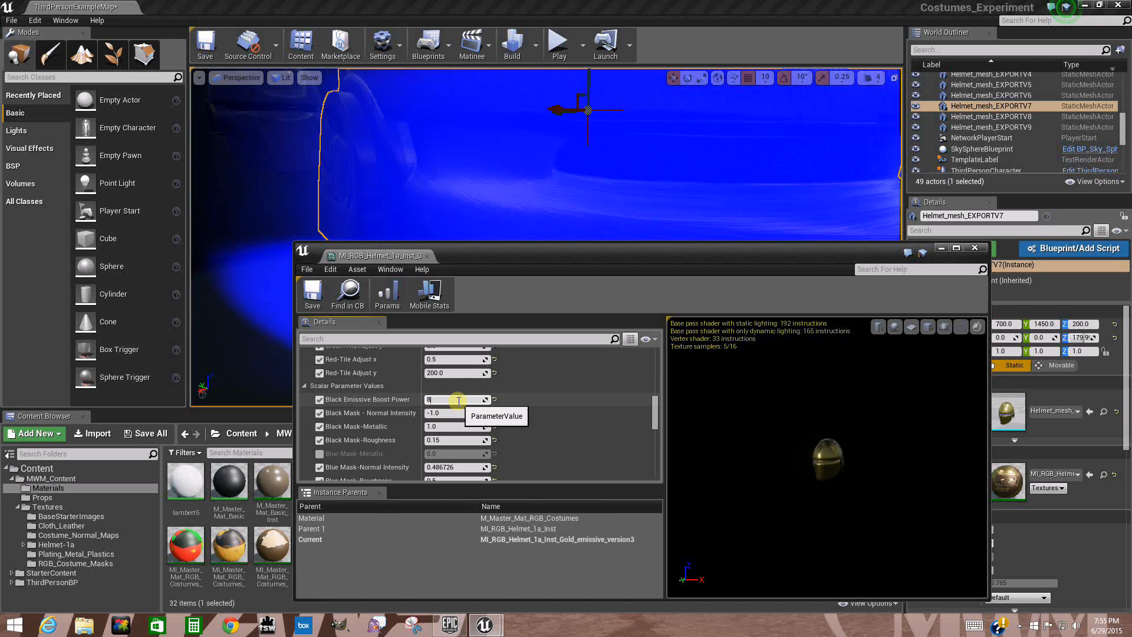
{"action": "type", "text": "5"}
{"action": "key", "text": "Return"}
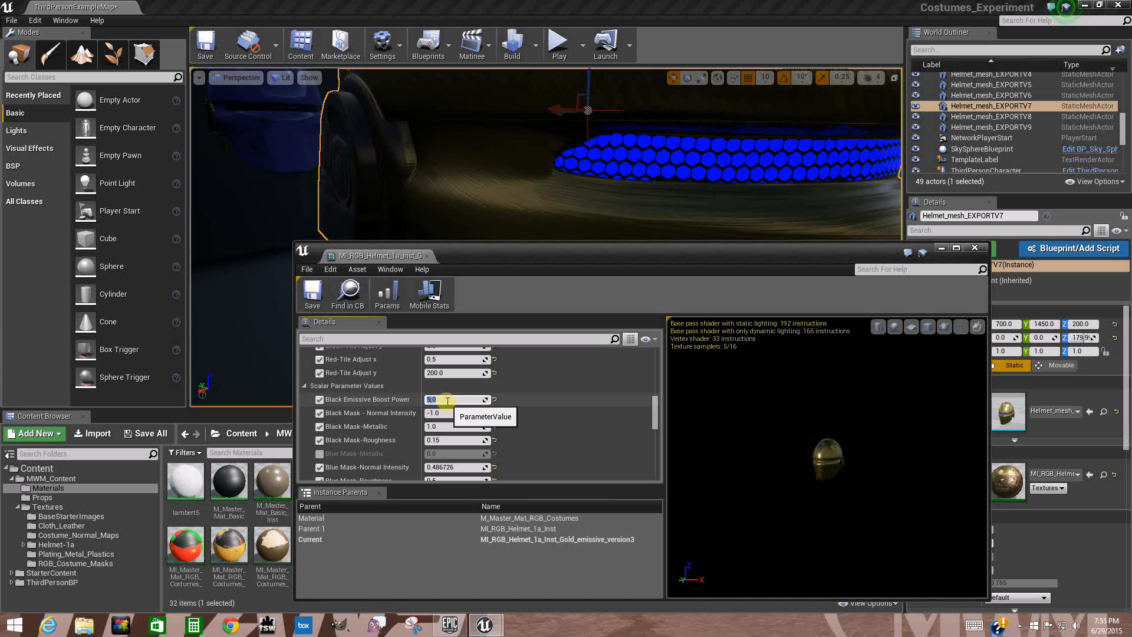
- Try stronger Black Emissive Boost Power values on the visor, ending with 9
{"action": "key", "text": "Return"}
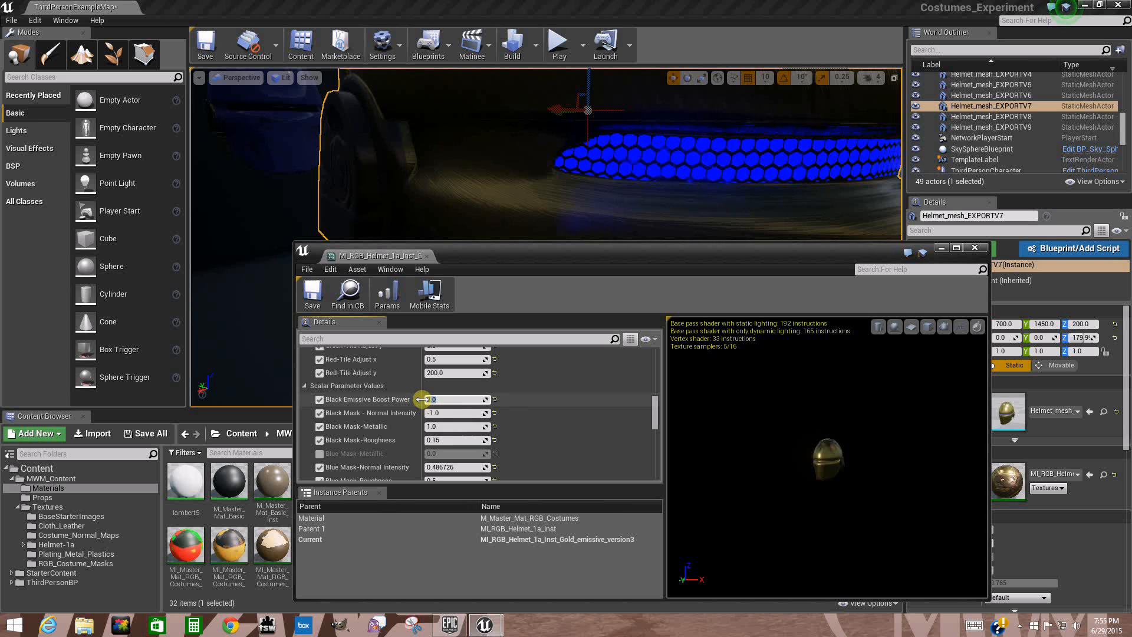
{"action": "key", "text": "Return"}
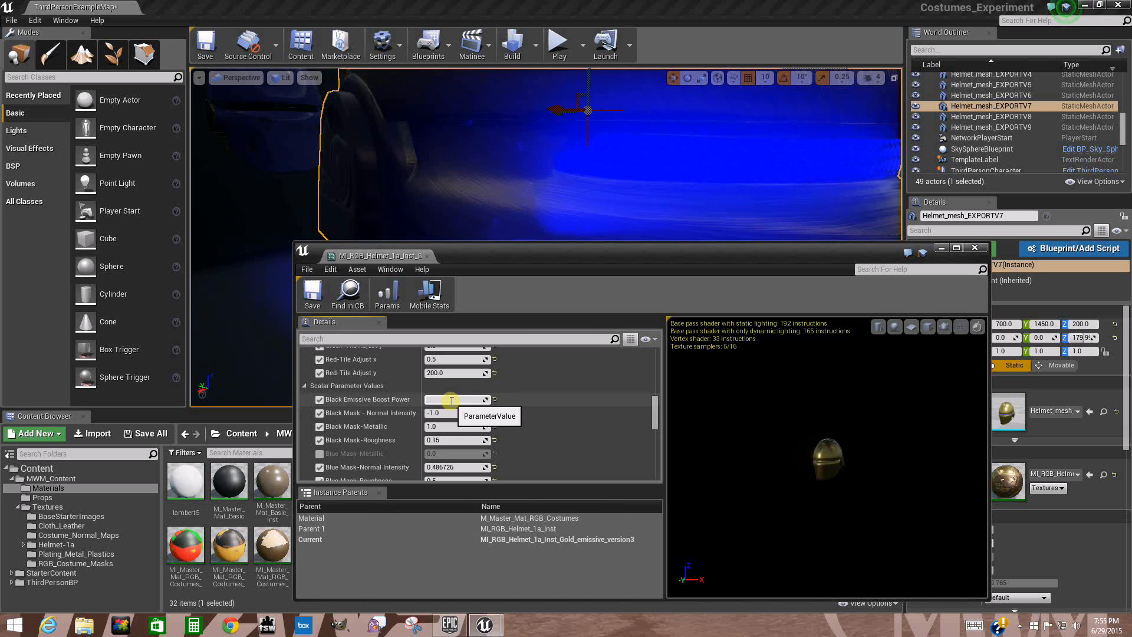
{"action": "key", "text": "Return"}
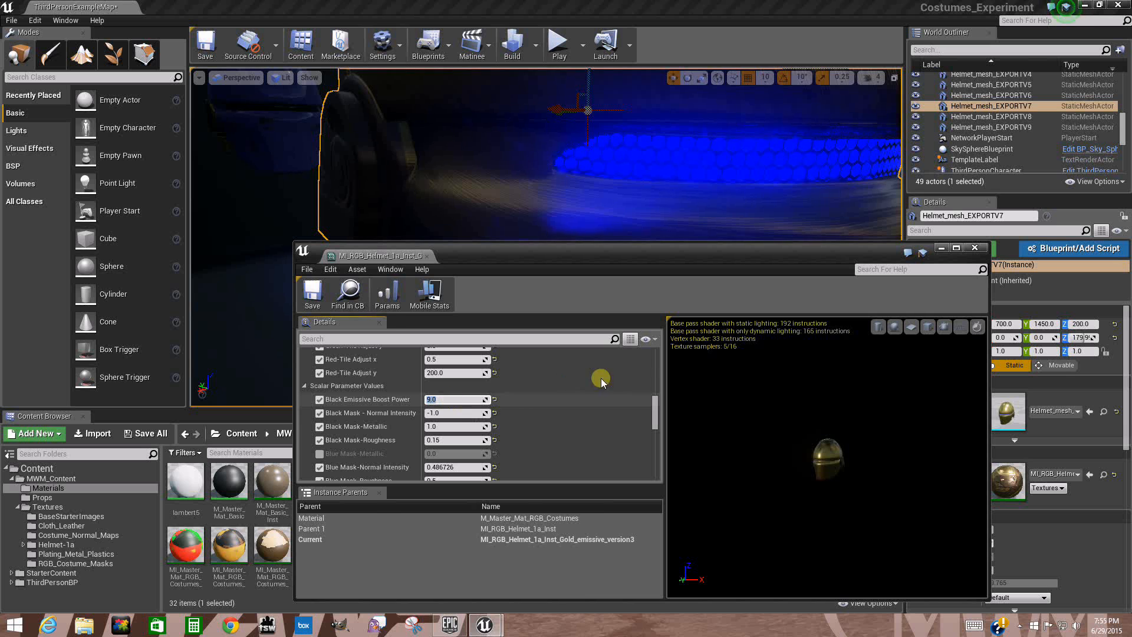
- Set Black Emissive Boost Power back to 5 and close the gold emissive material instance
{"action": "left_click_drag", "start_coordinate": [596, 227], "coordinate": [566, 305]}
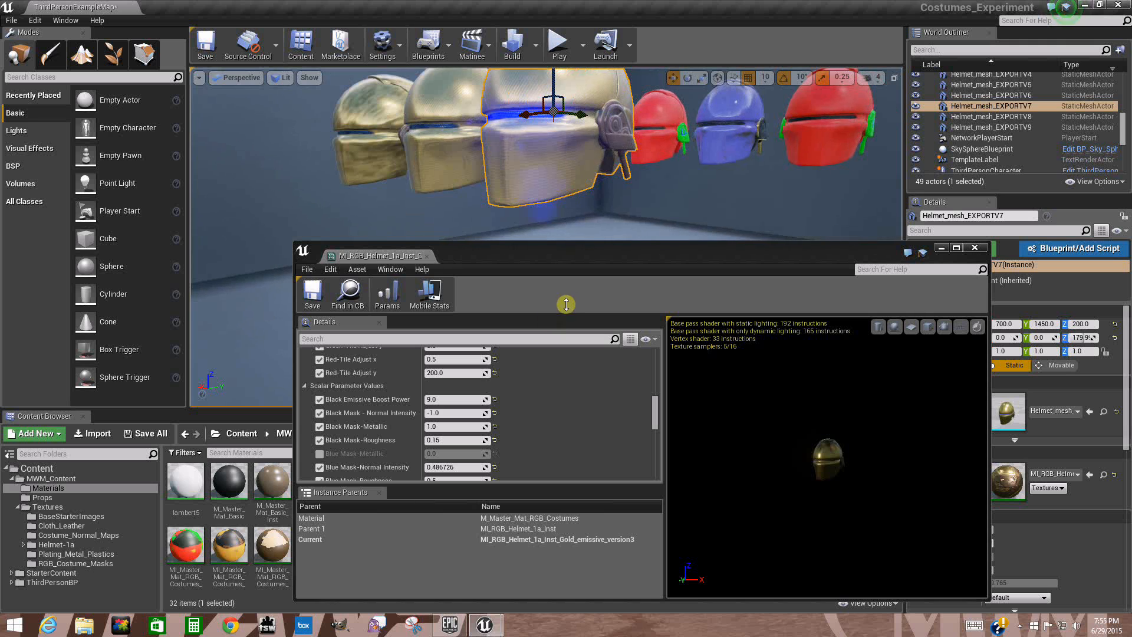
{"action": "left_click", "coordinate": [436, 399]}
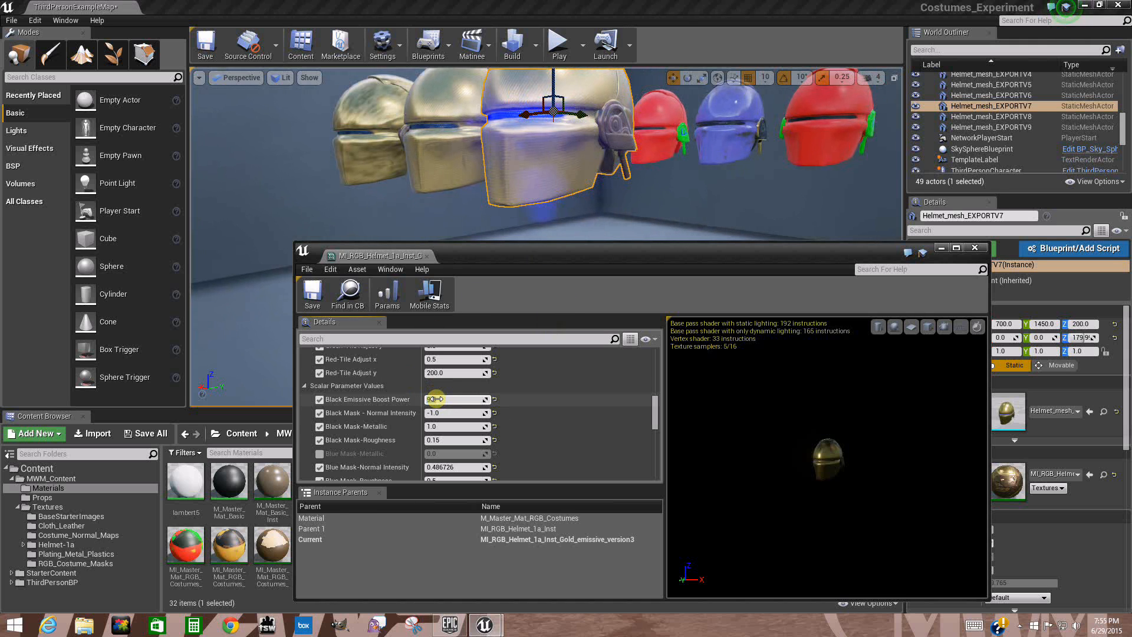
{"action": "left_click_drag", "start_coordinate": [636, 168], "coordinate": [734, 152]}
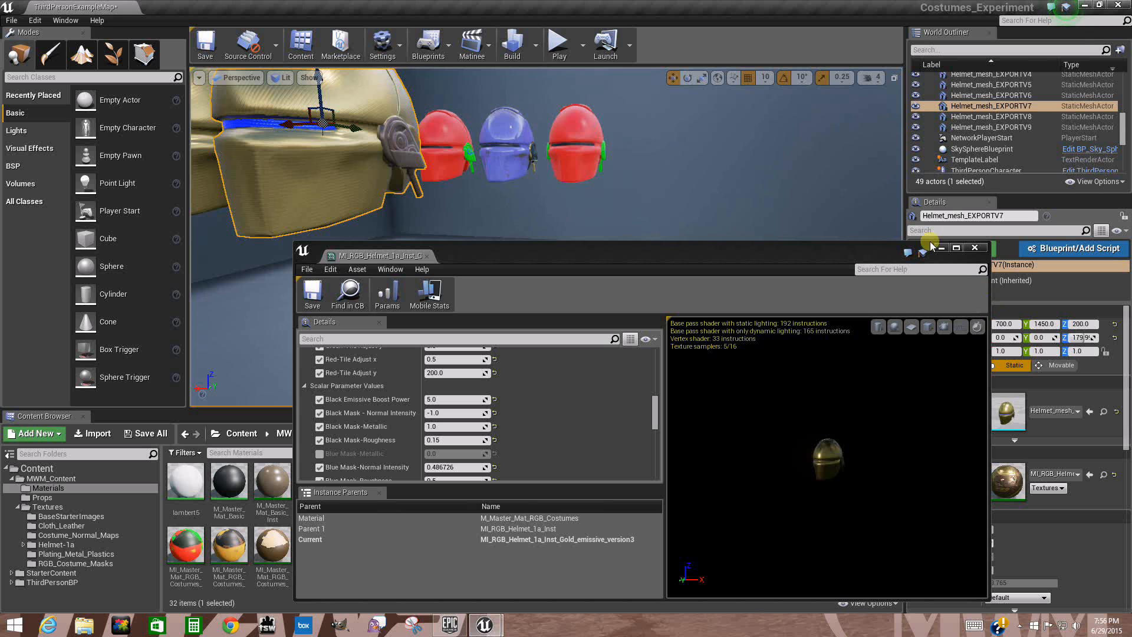
{"action": "left_click_drag", "start_coordinate": [626, 160], "coordinate": [613, 13]}
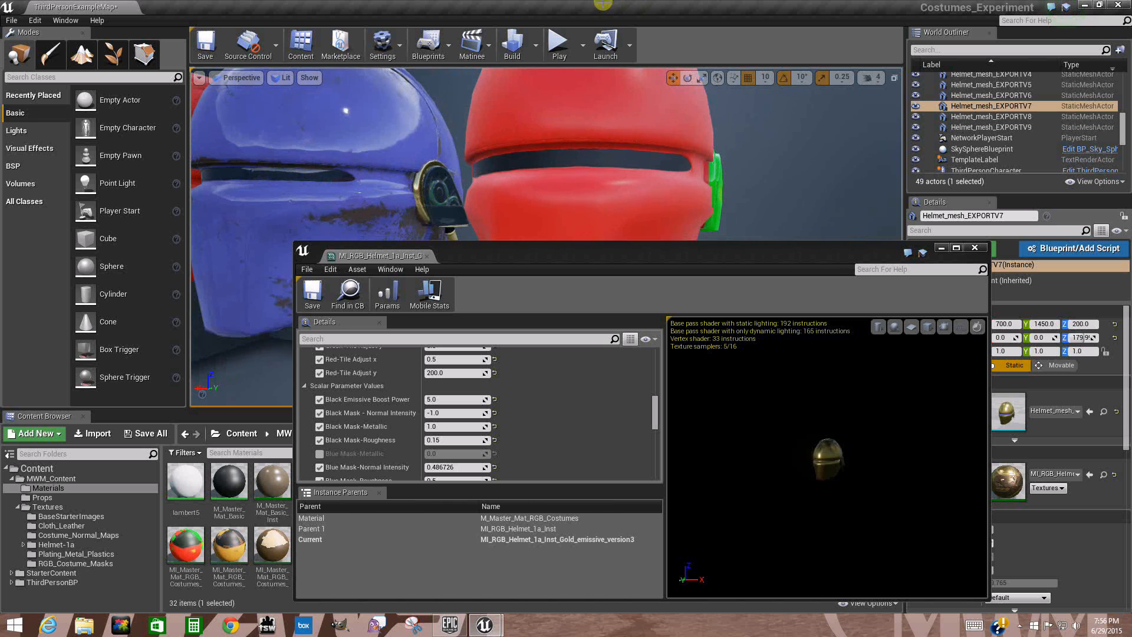
{"action": "left_click", "coordinate": [976, 248]}
- Create a material instance from MI_RGB_Helmet_1a_Inst named MI_RGB_Helmet_1a_Inst_Sleek and save all modified content
{"action": "right_click", "coordinate": [531, 543]}
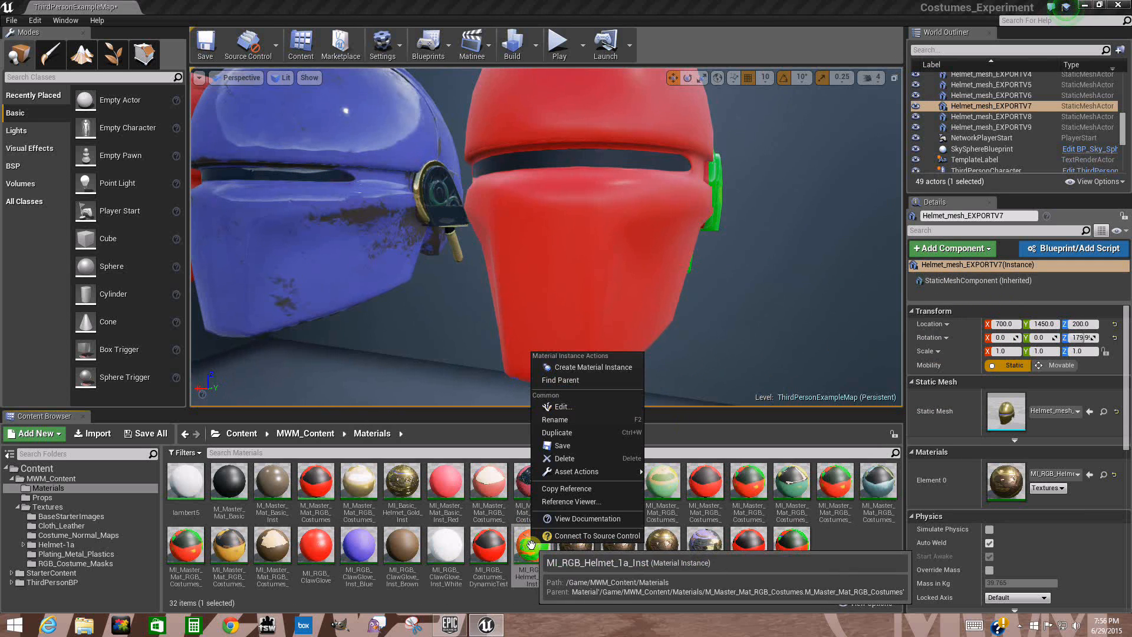
{"action": "left_click", "coordinate": [593, 367]}
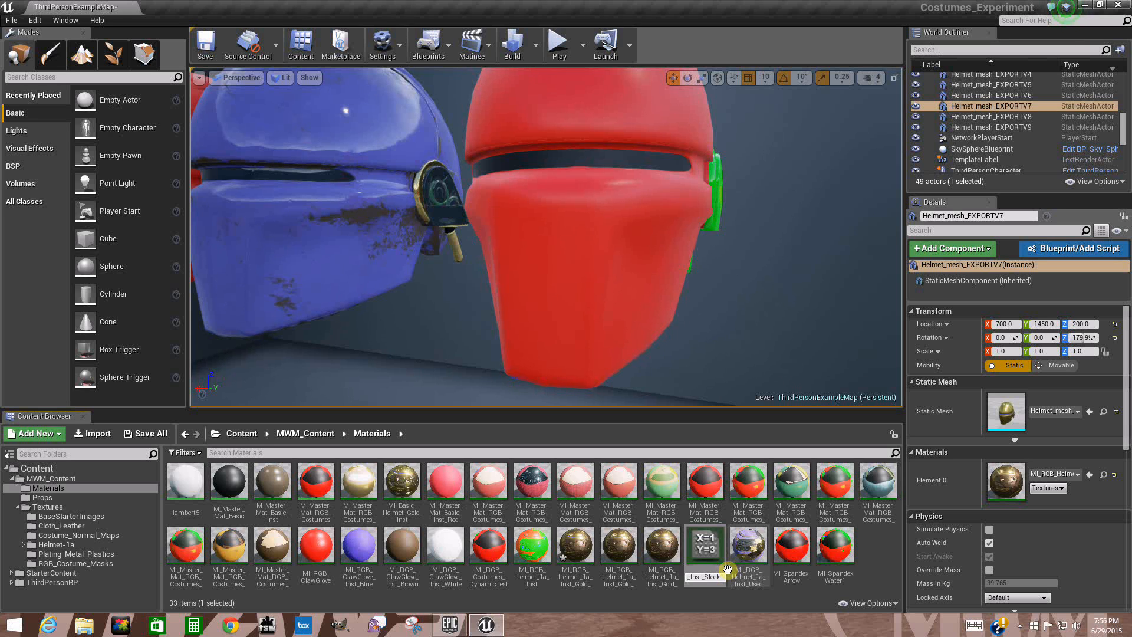
{"action": "key", "text": "Return"}
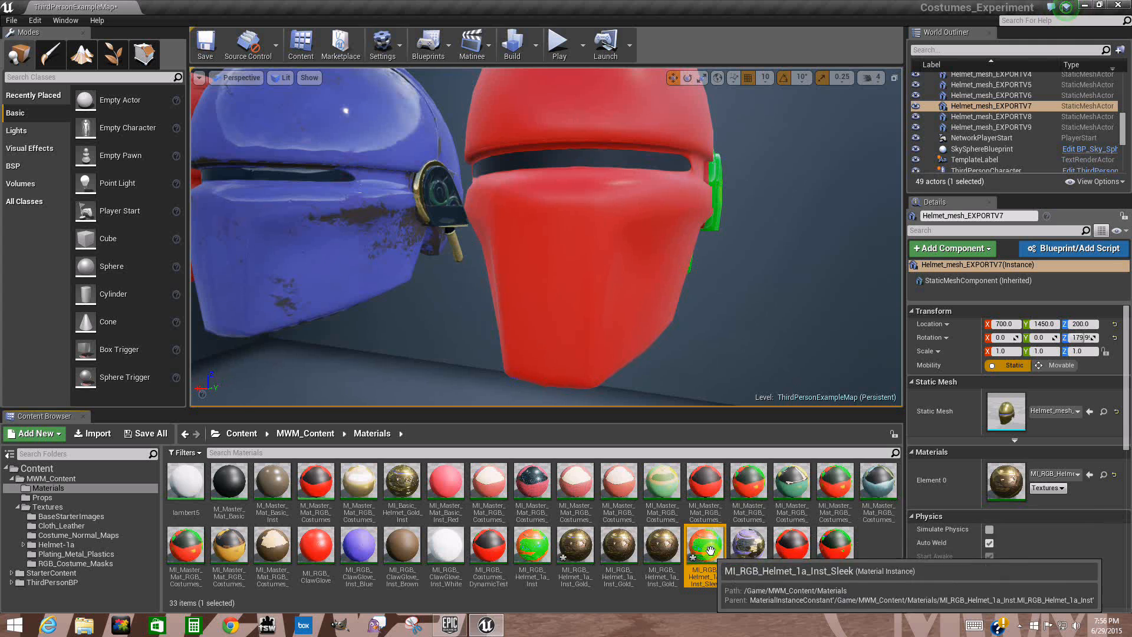
{"action": "left_click", "coordinate": [152, 434]}
{"action": "left_click", "coordinate": [620, 422]}
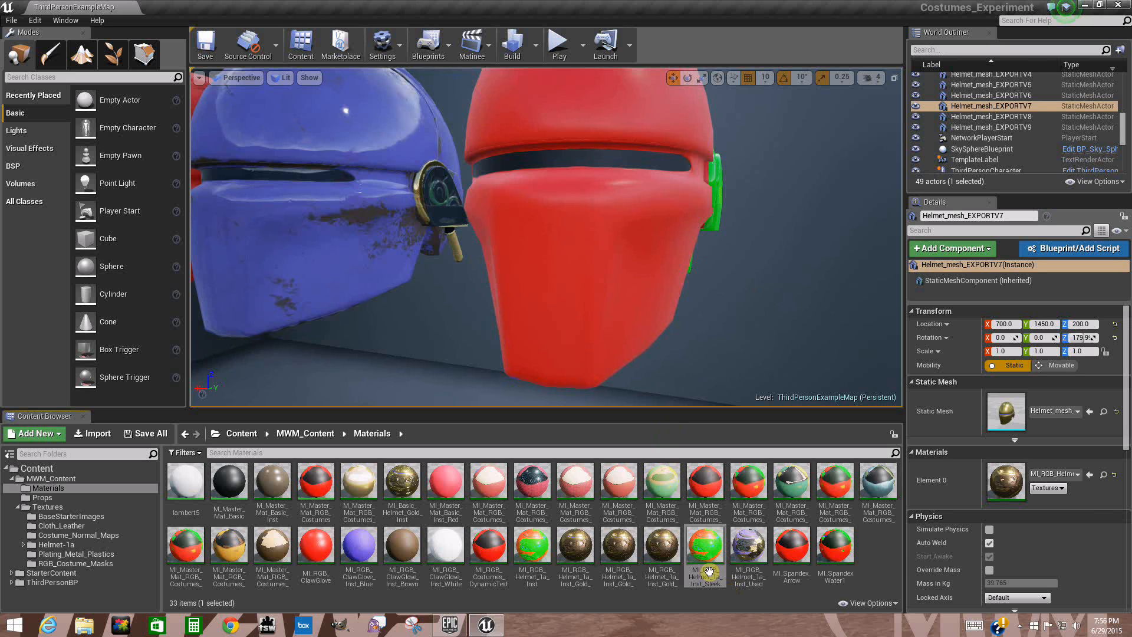
- Open MI_RGB_Helmet_1a_Inst_Sleek and use the Helmet_mesh_EXPORTV3 prop as its preview mesh, framed close from the side
{"action": "left_click", "coordinate": [703, 555]}
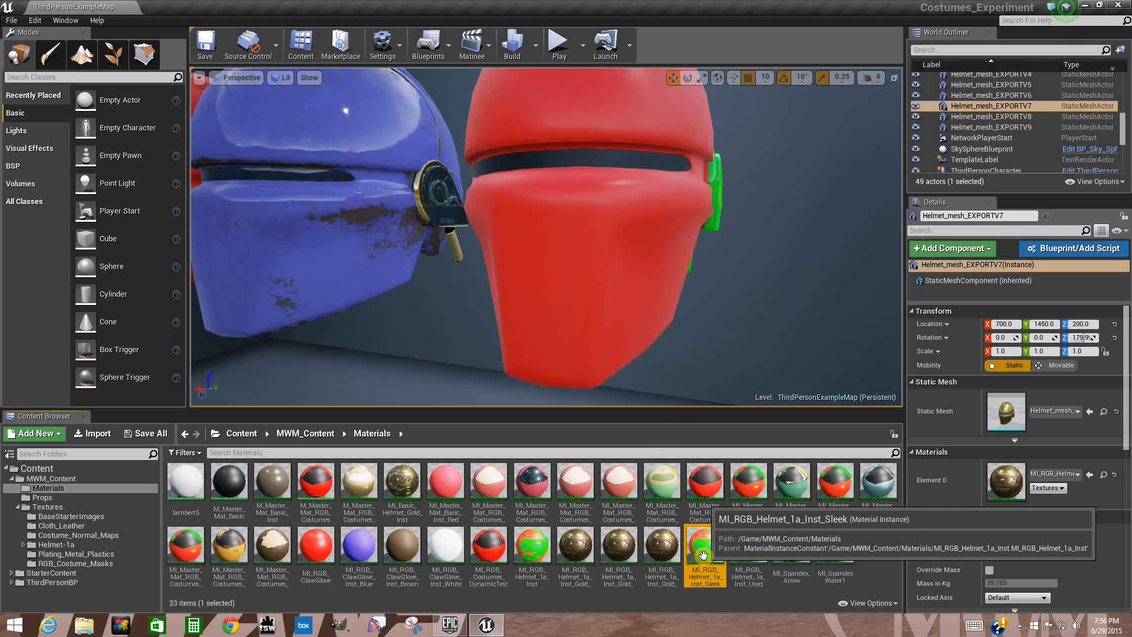
{"action": "double_click", "coordinate": [704, 555]}
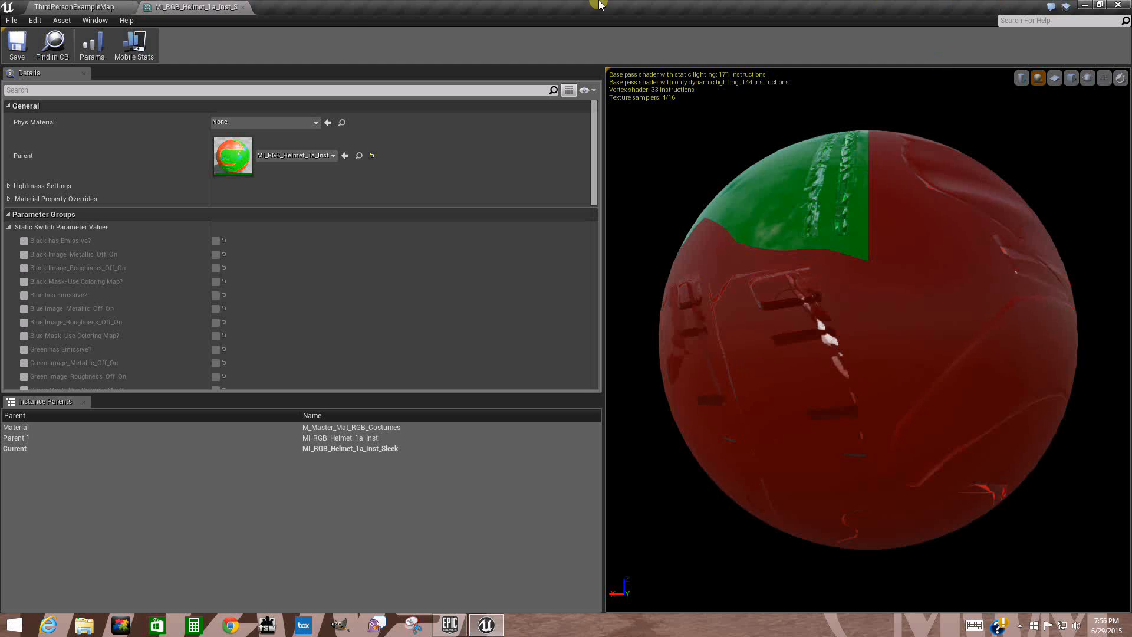
{"action": "left_click", "coordinate": [90, 10]}
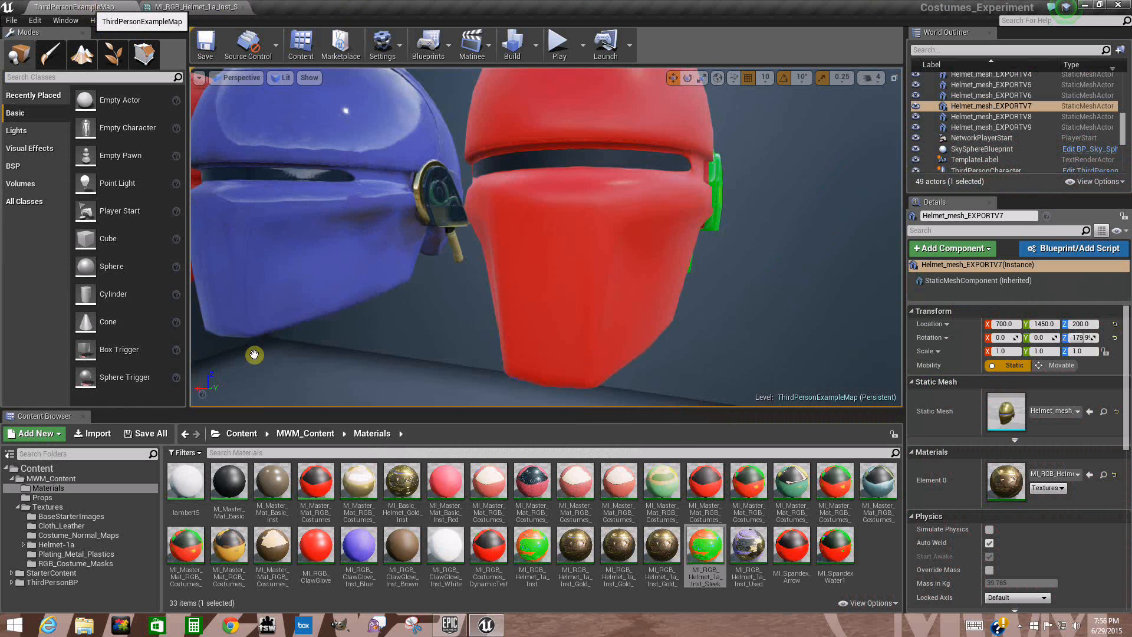
{"action": "left_click", "coordinate": [43, 497]}
{"action": "left_click", "coordinate": [239, 474]}
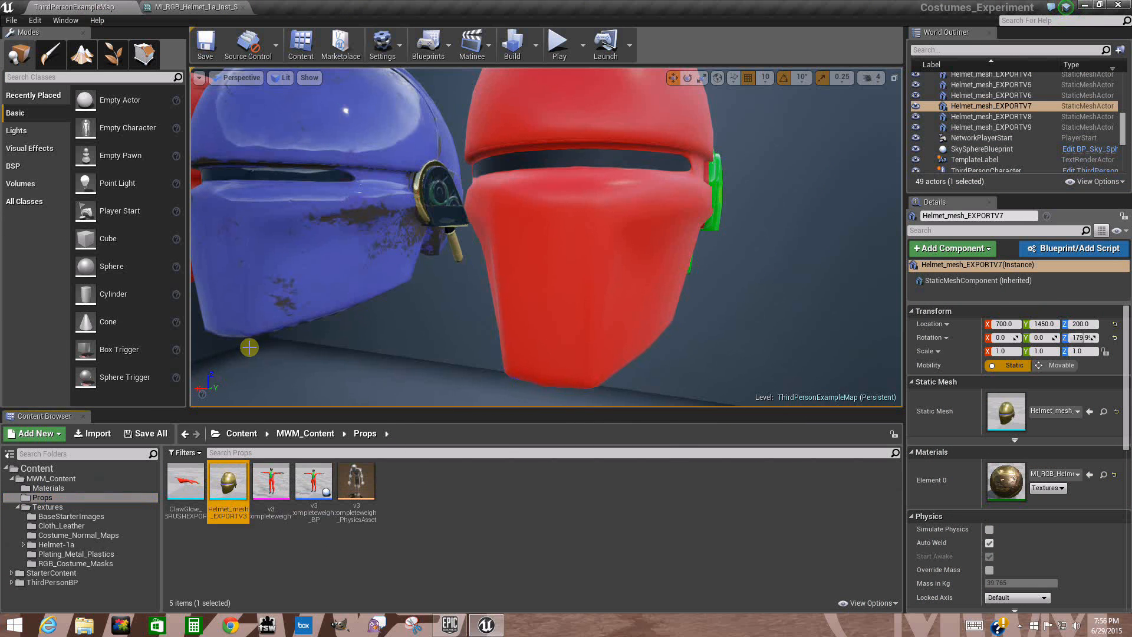
{"action": "left_click", "coordinate": [190, 9]}
{"action": "left_click", "coordinate": [1088, 78]}
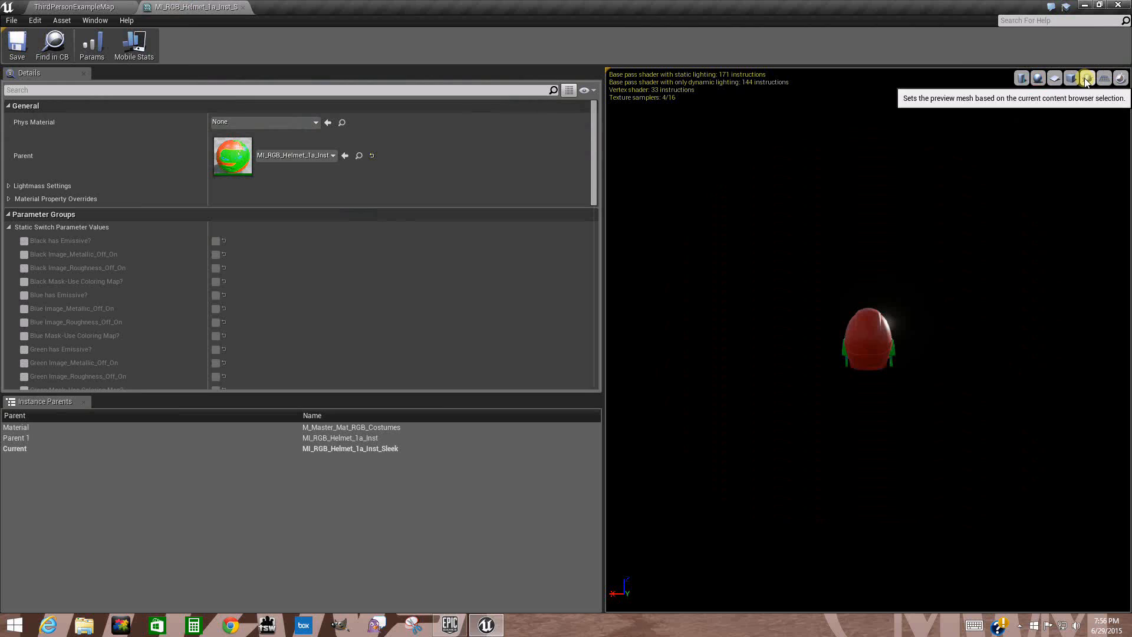
{"action": "left_click_drag", "start_coordinate": [972, 383], "coordinate": [645, 369]}
{"action": "scroll", "coordinate": [1035, 355], "scroll_direction": "up", "scroll_amount": 8}
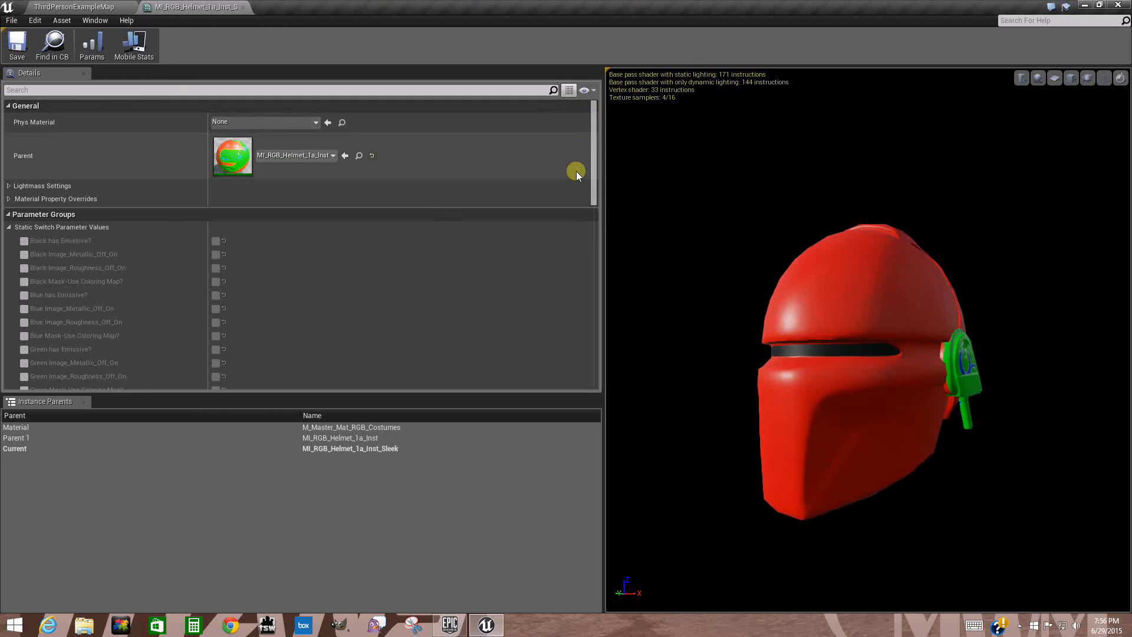
{"action": "mouse_move", "coordinate": [594, 128]}
{"action": "left_mouse_down"}
{"action": "mouse_move", "coordinate": [591, 147]}
{"action": "mouse_move", "coordinate": [592, 122]}
{"action": "left_mouse_up"}
{"action": "left_click_drag", "start_coordinate": [804, 304], "coordinate": [773, 430]}
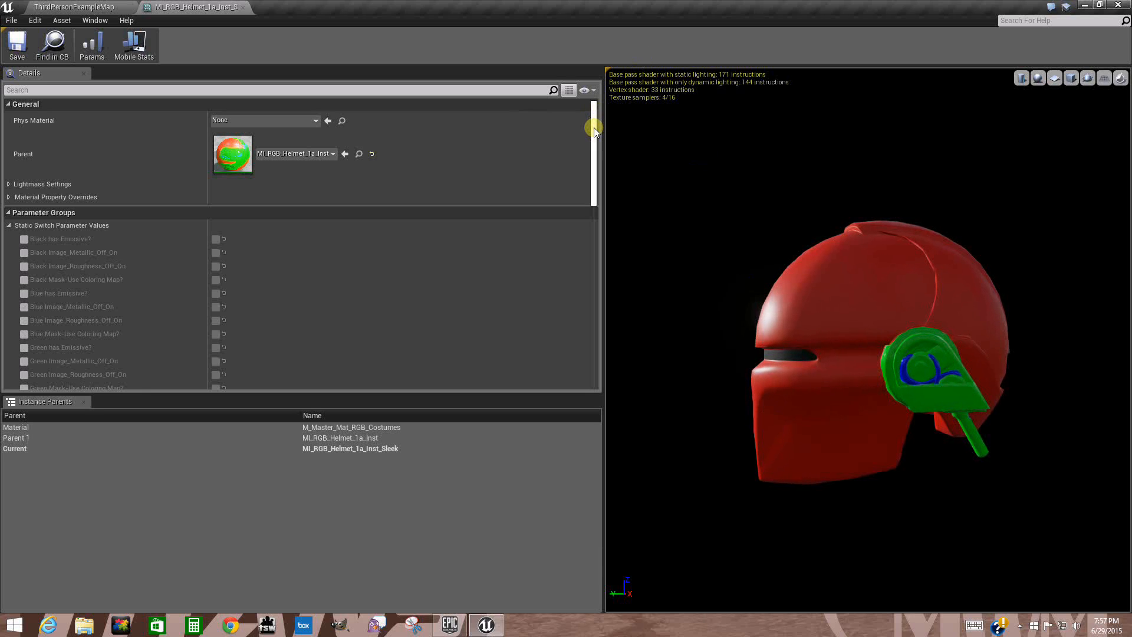
- Try turning on the Black Image_Metallic_Off_On static switch, and remove that override again
{"action": "left_click_drag", "start_coordinate": [837, 317], "coordinate": [876, 320]}
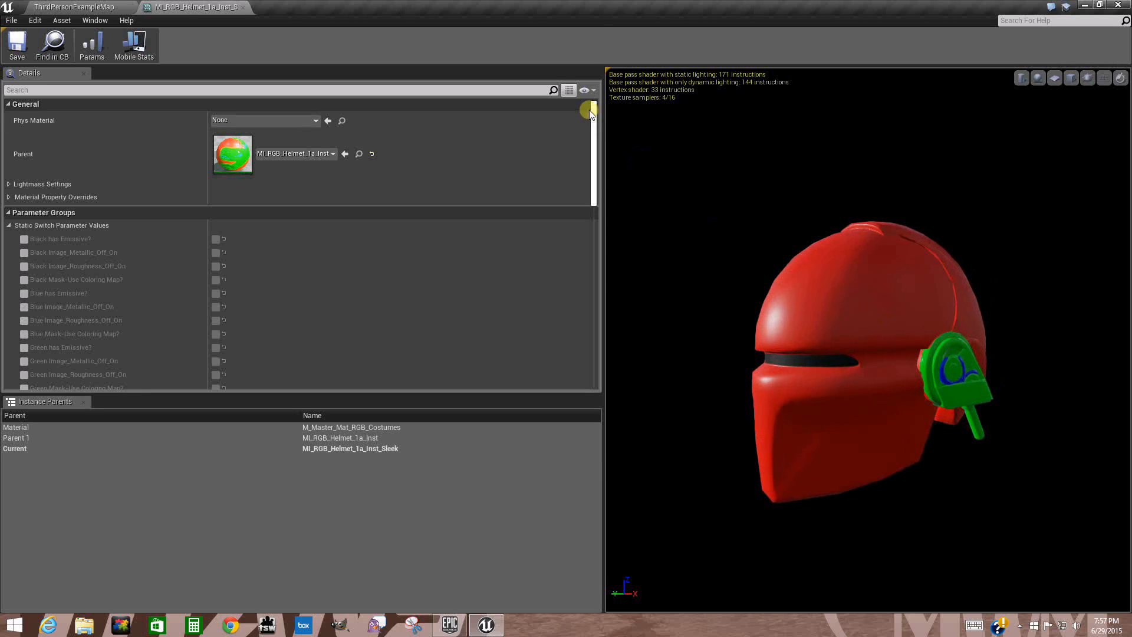
{"action": "left_click_drag", "start_coordinate": [594, 111], "coordinate": [589, 124]}
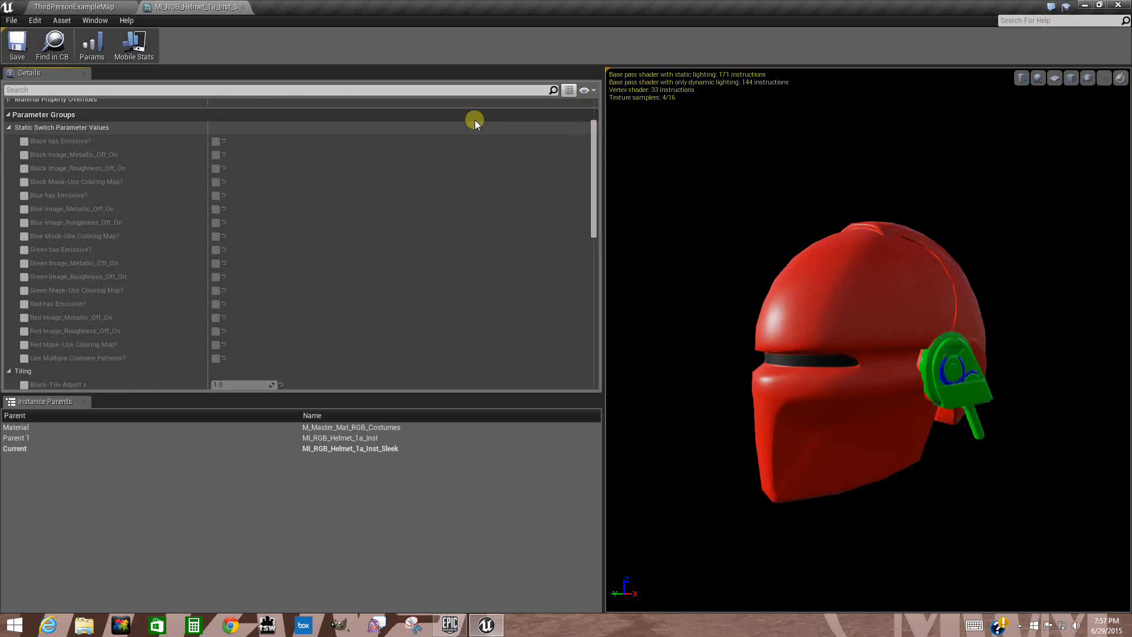
{"action": "left_click", "coordinate": [24, 155]}
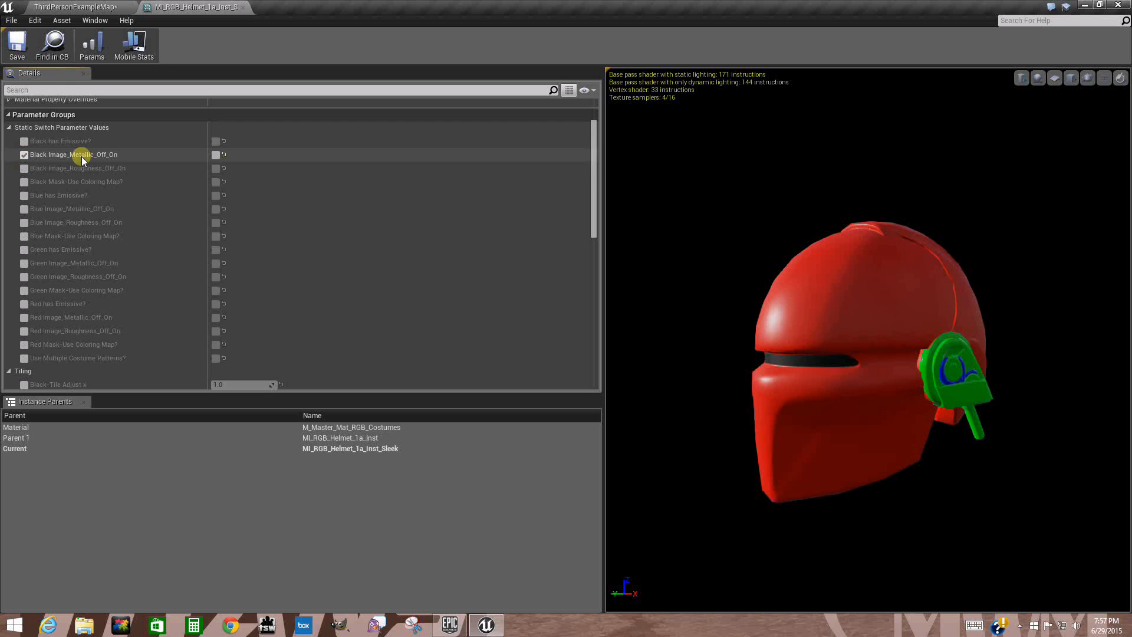
{"action": "left_click", "coordinate": [215, 156]}
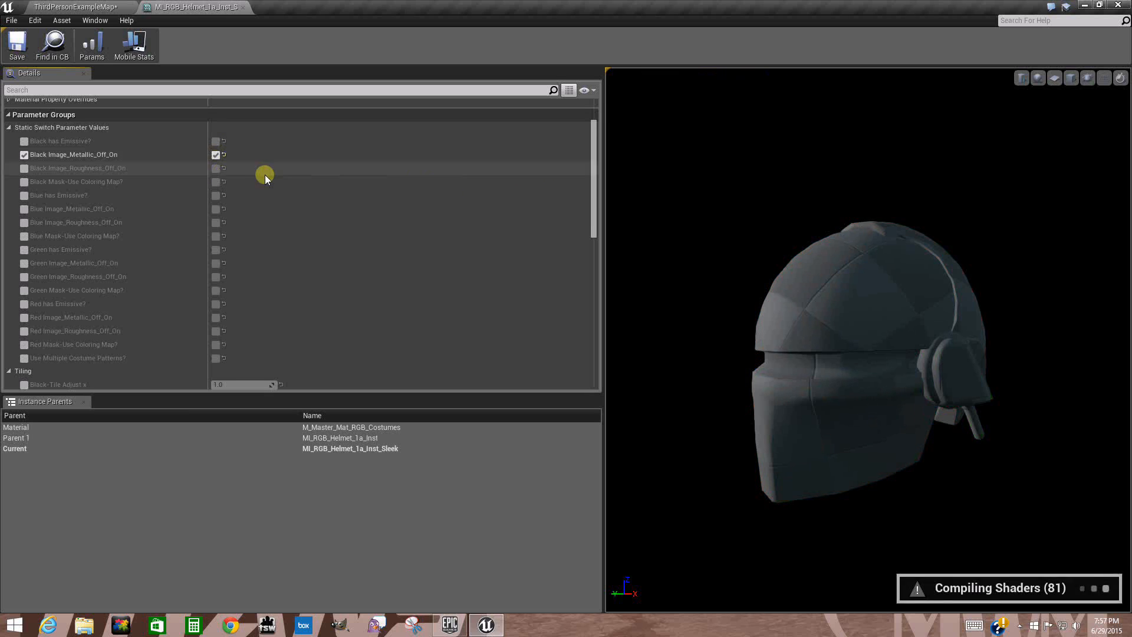
{"action": "left_click", "coordinate": [23, 155]}
- Override Black Mask-Metallic with 1 and Black Mask-Roughness with 0.15
{"action": "left_click_drag", "start_coordinate": [592, 126], "coordinate": [585, 223]}
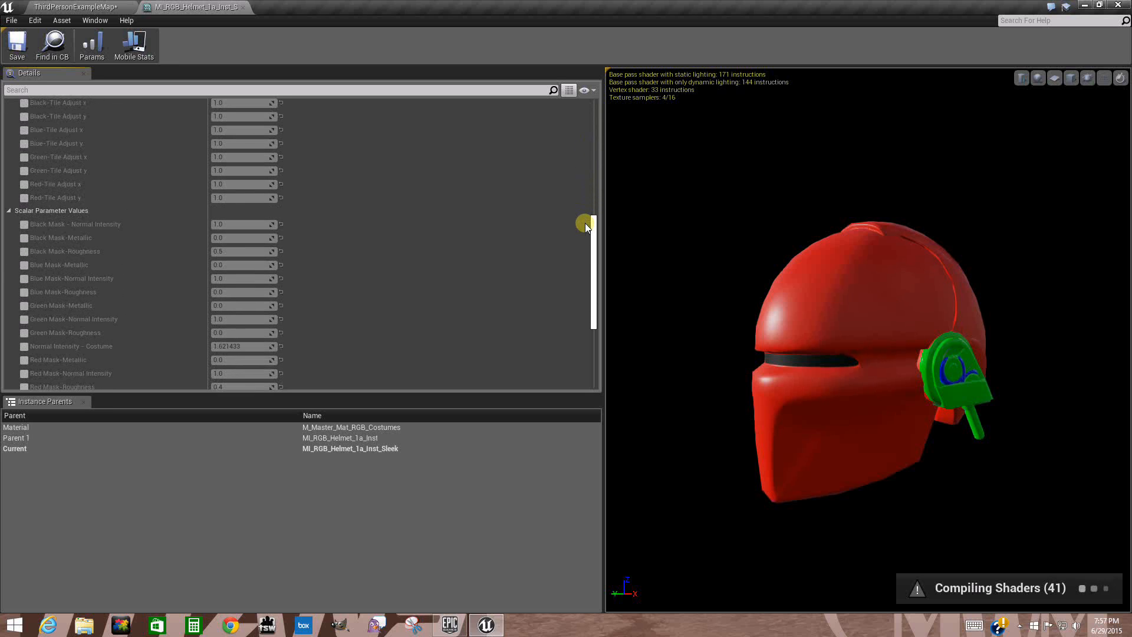
{"action": "left_click", "coordinate": [24, 237]}
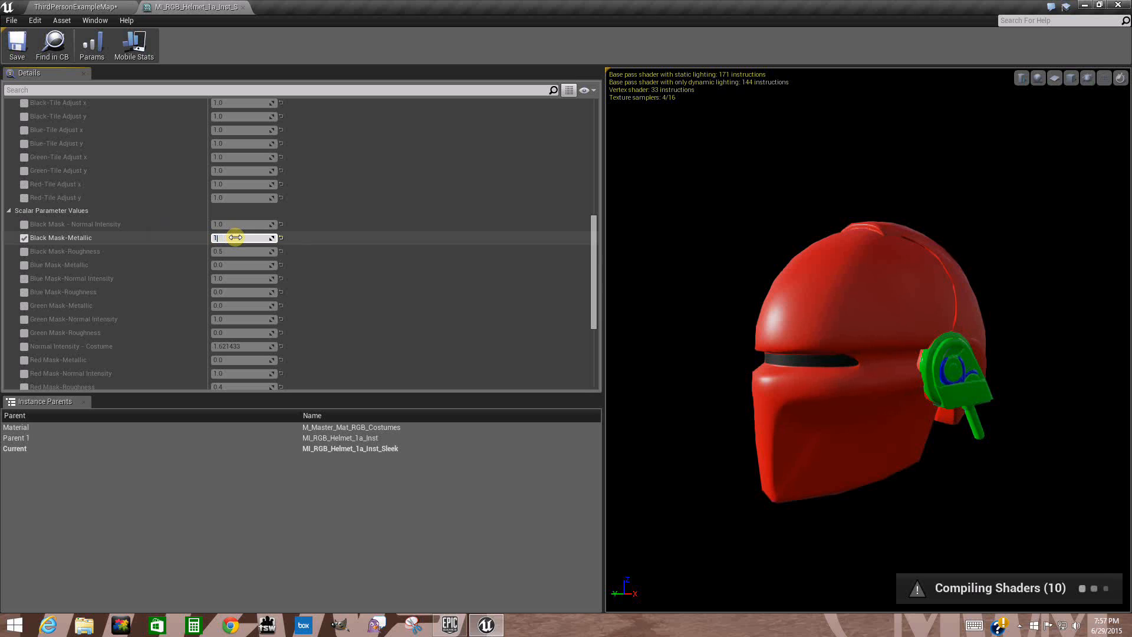
{"action": "key", "text": "Return"}
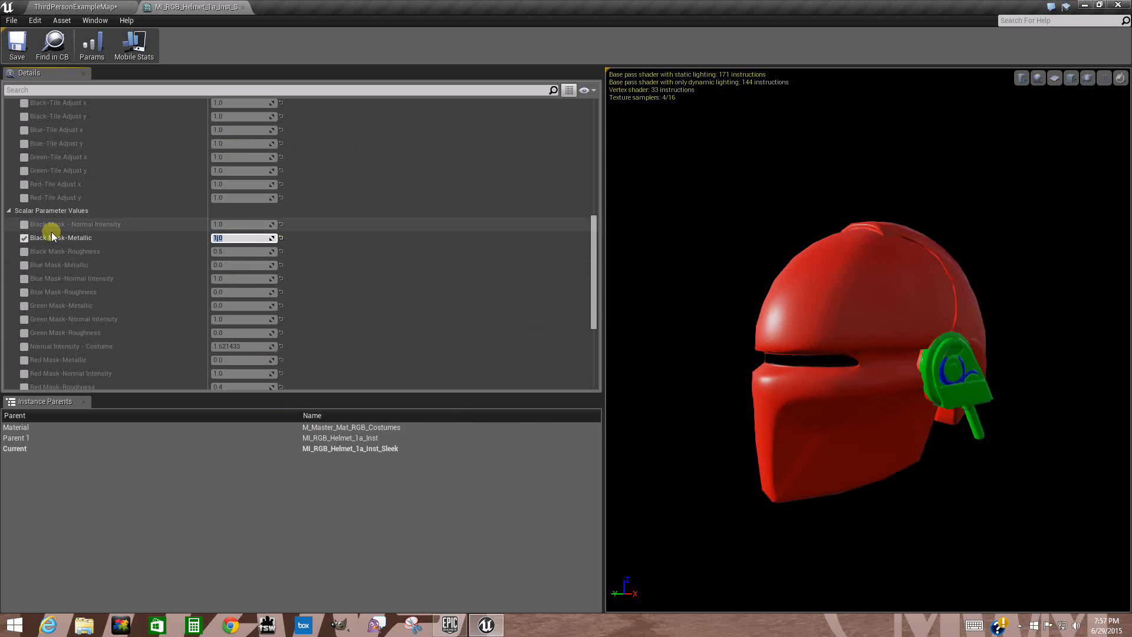
{"action": "left_click", "coordinate": [21, 251]}
{"action": "left_click", "coordinate": [230, 252]}
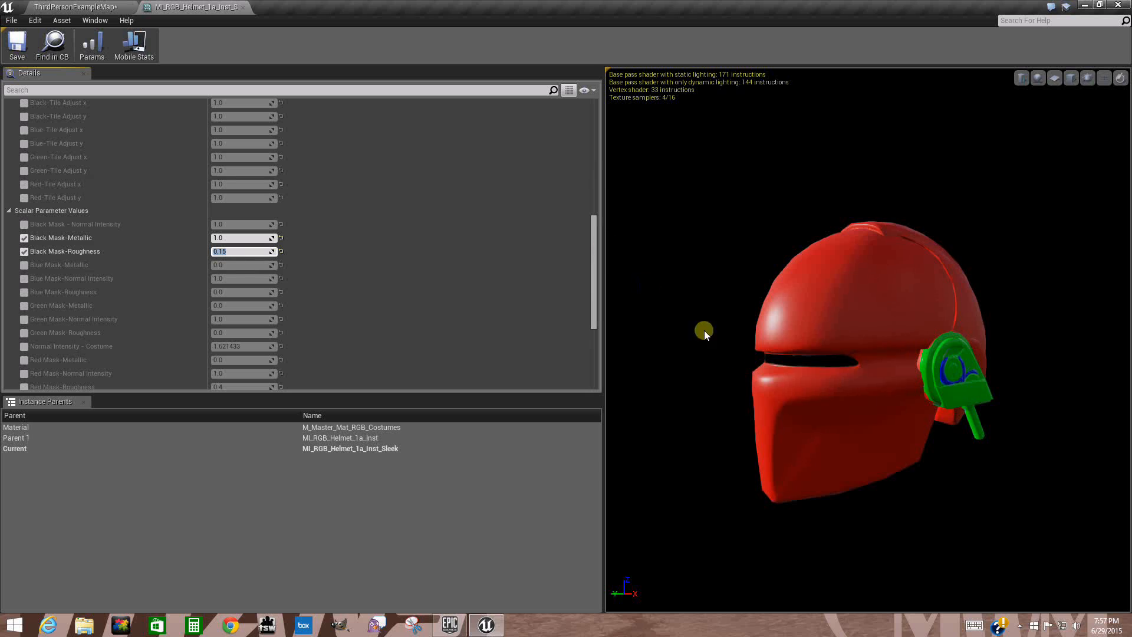
{"action": "left_click_drag", "start_coordinate": [704, 330], "coordinate": [687, 305]}
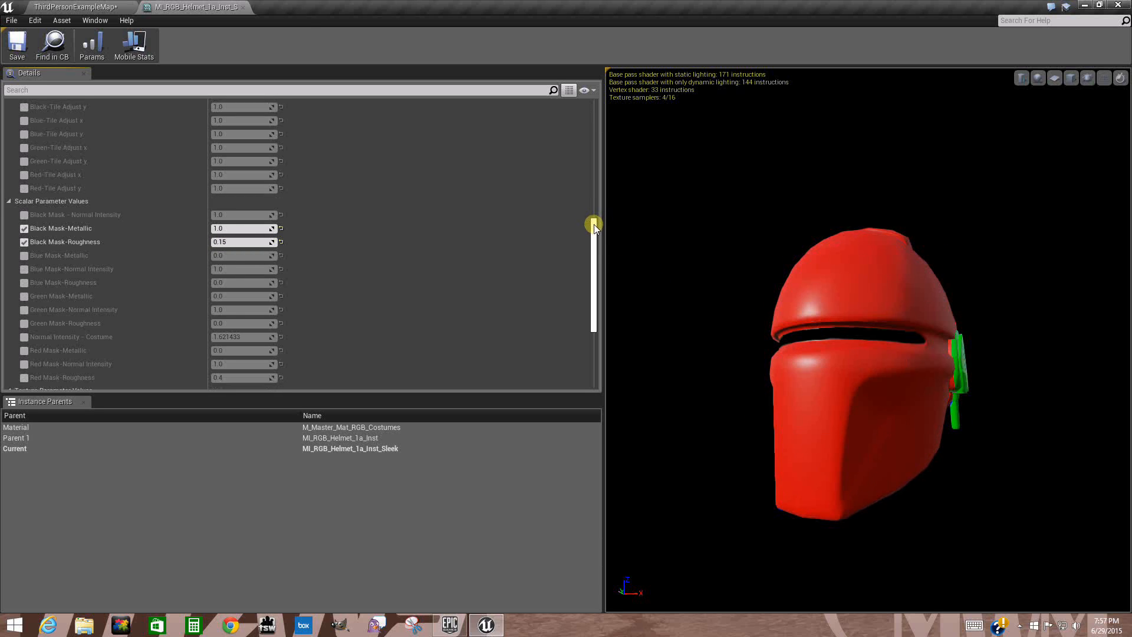
- Enable the Black Mask-Normal Pattern override and browse the textures available for it
{"action": "left_click_drag", "start_coordinate": [594, 224], "coordinate": [606, 286]}
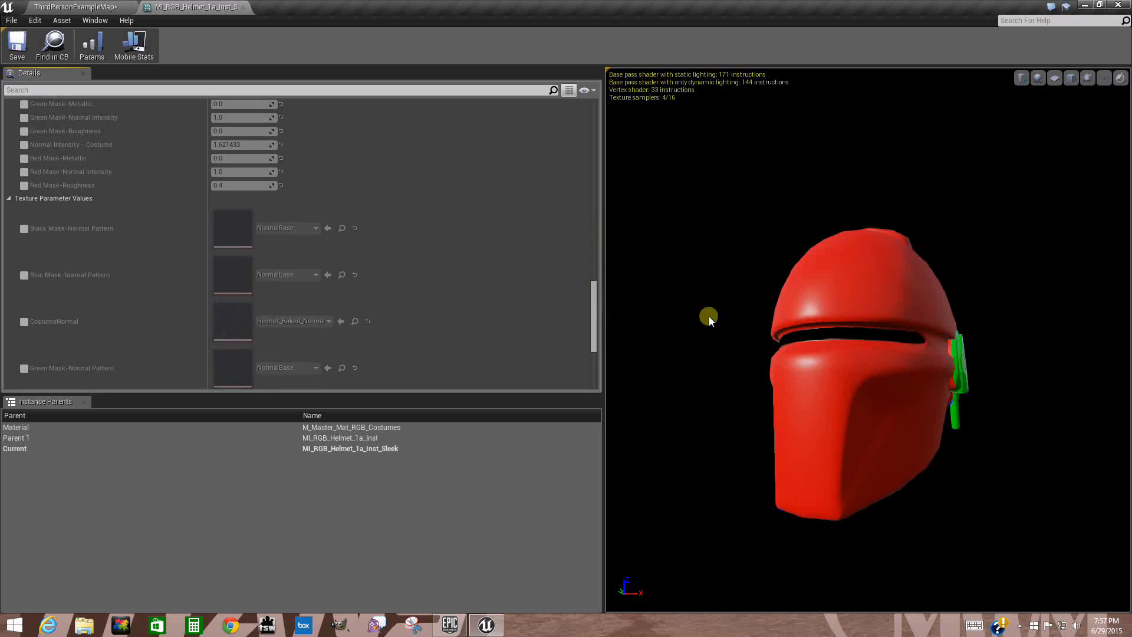
{"action": "left_click_drag", "start_coordinate": [821, 353], "coordinate": [805, 373]}
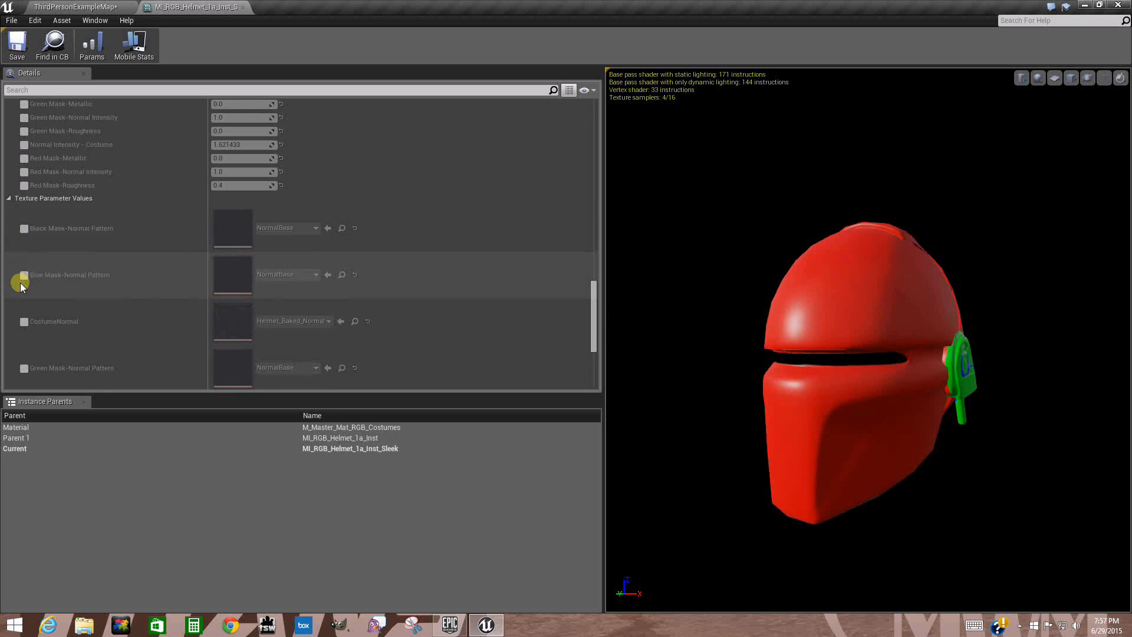
{"action": "left_click", "coordinate": [25, 228]}
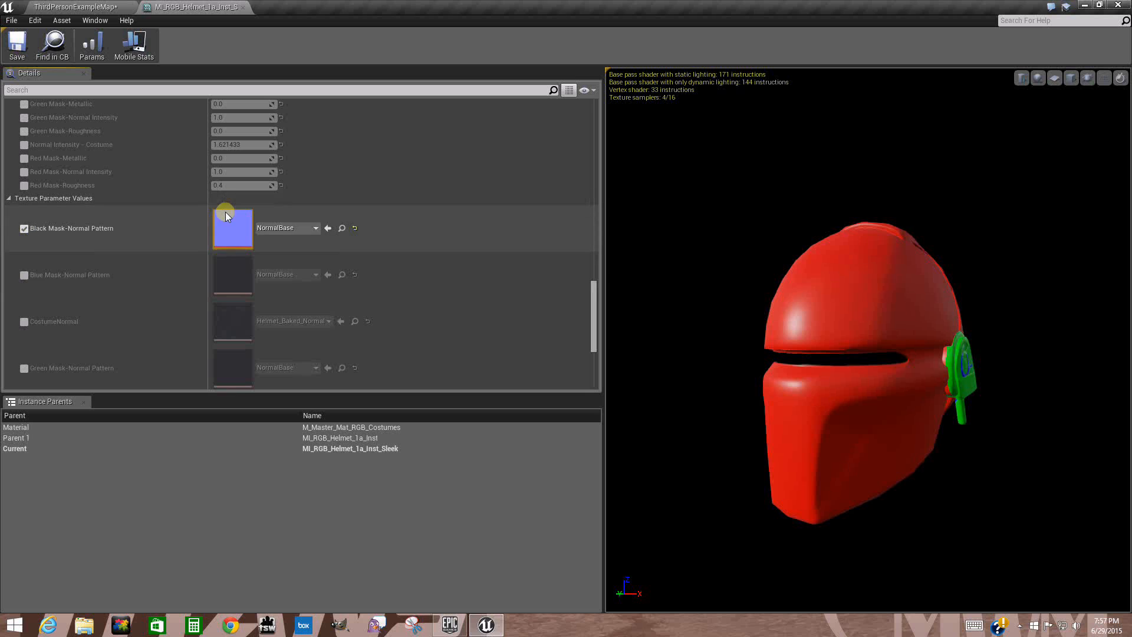
{"action": "left_click", "coordinate": [276, 229]}
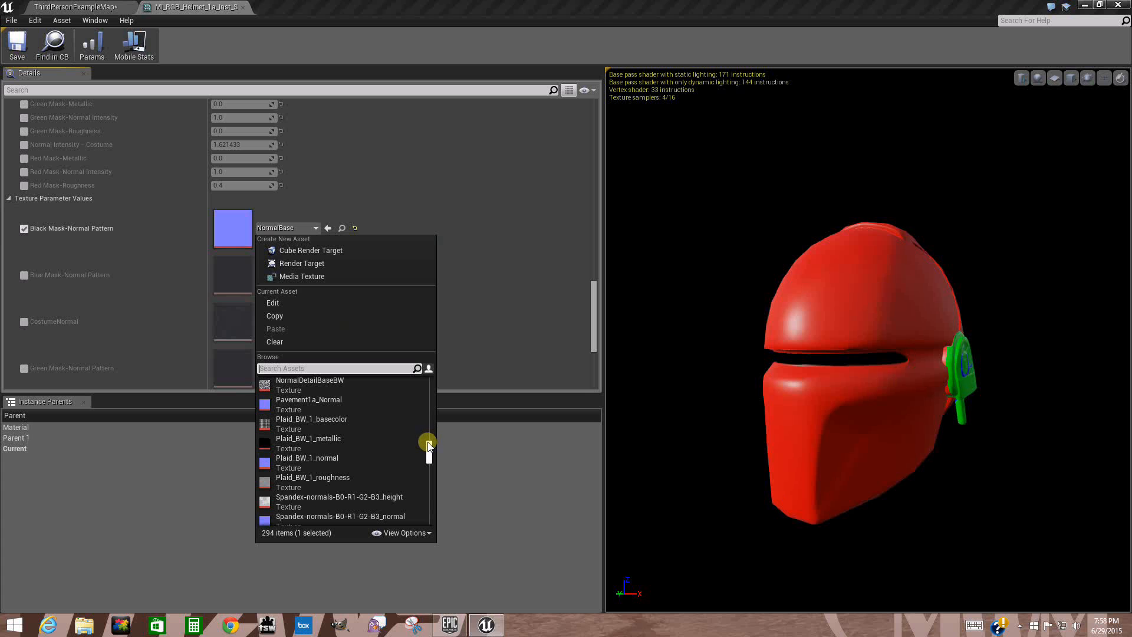
{"action": "left_click_drag", "start_coordinate": [430, 445], "coordinate": [430, 470]}
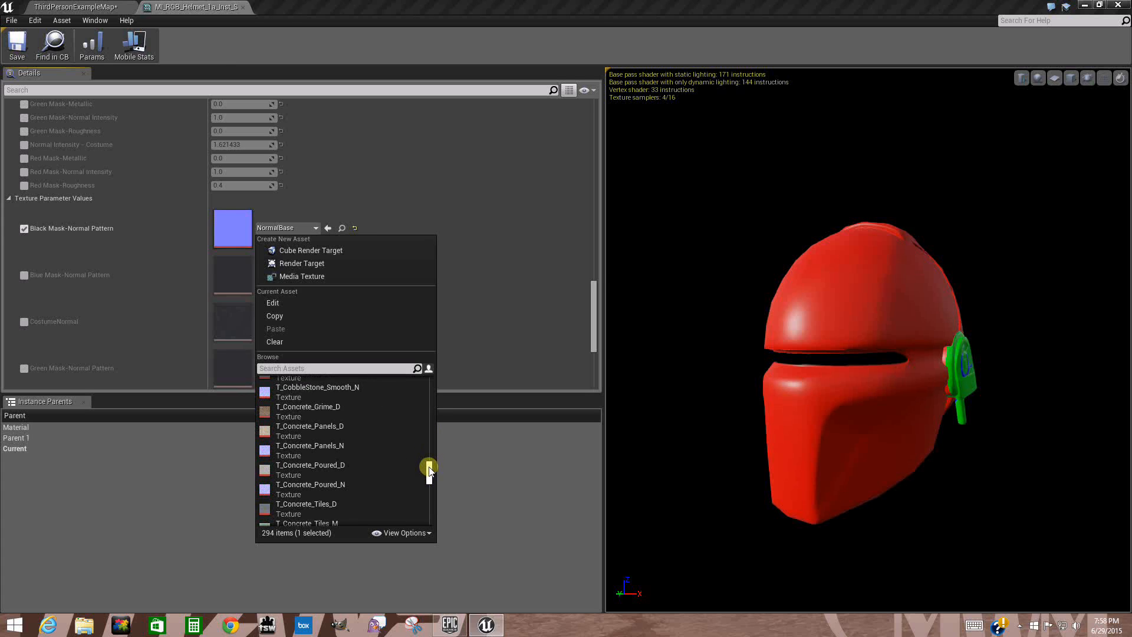
- Filter the textures by "_n" and assign T_Ceramic_Tile_N as the Black Mask-Normal Pattern
{"action": "left_click", "coordinate": [352, 369]}
{"action": "type", "text": "-"}
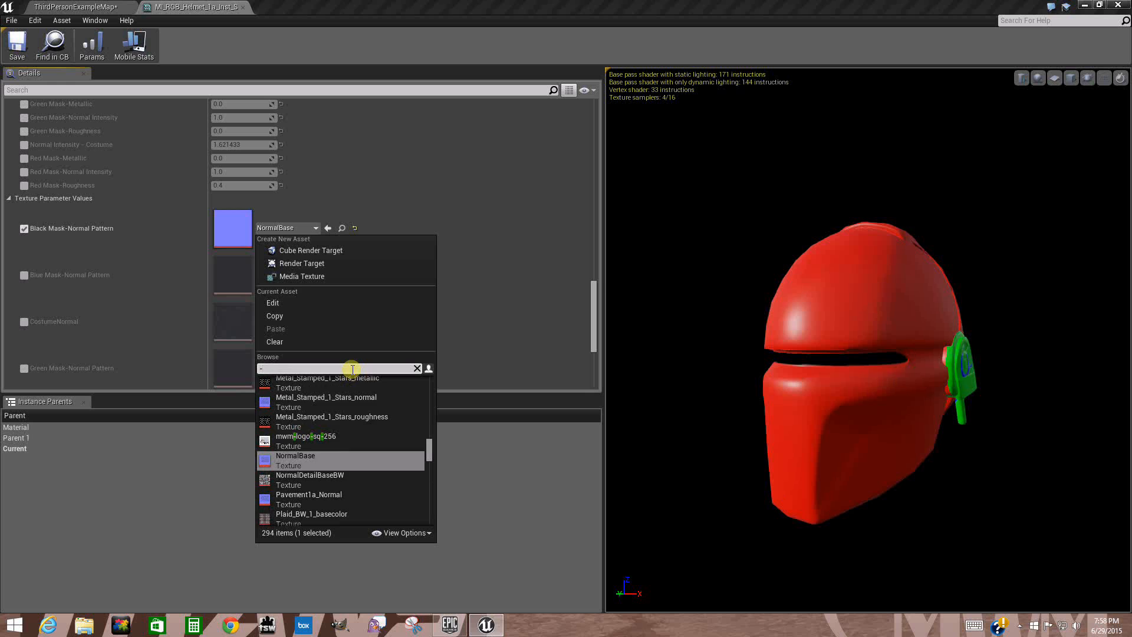
{"action": "type", "text": "n"}
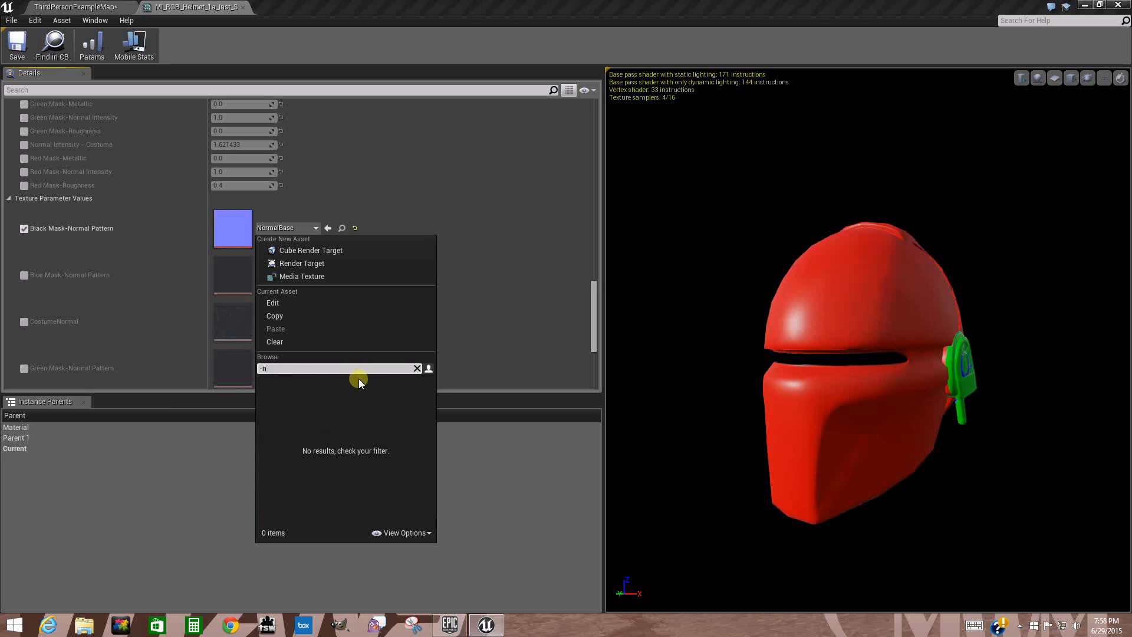
{"action": "key", "text": "BackSpace"}
{"action": "key", "text": "BackSpace"}
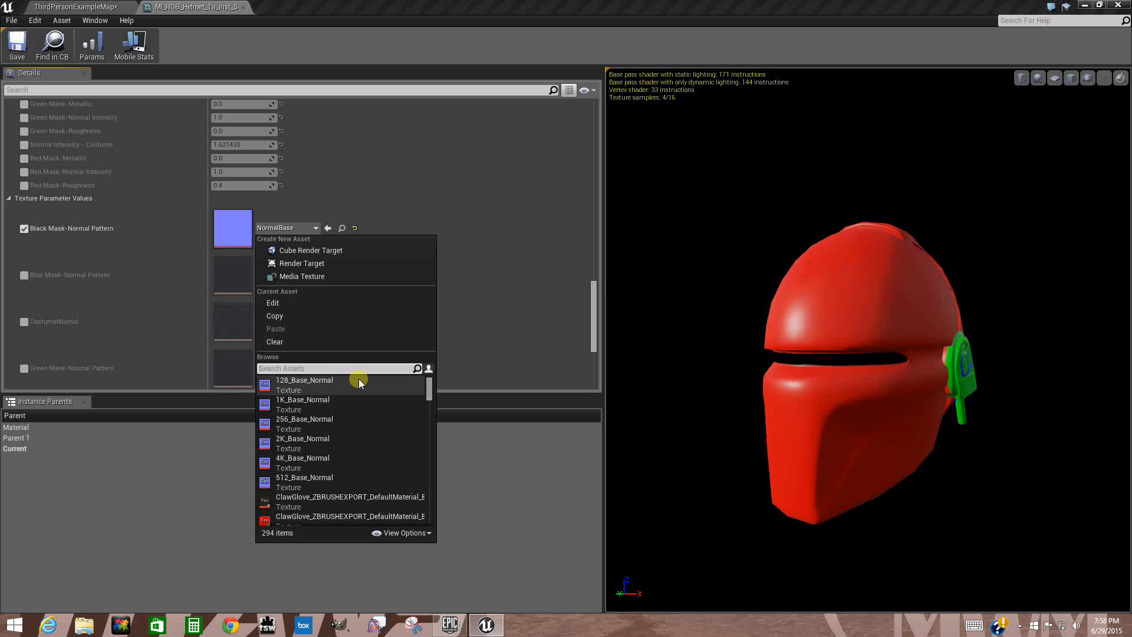
{"action": "type", "text": "_n"}
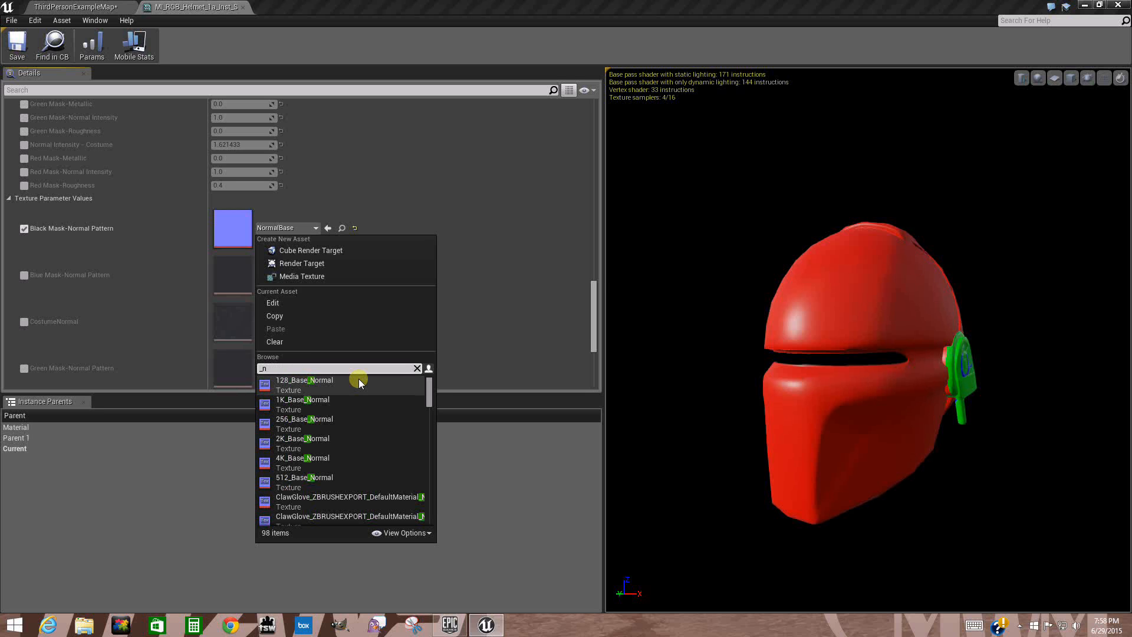
{"action": "left_click_drag", "start_coordinate": [430, 381], "coordinate": [437, 454]}
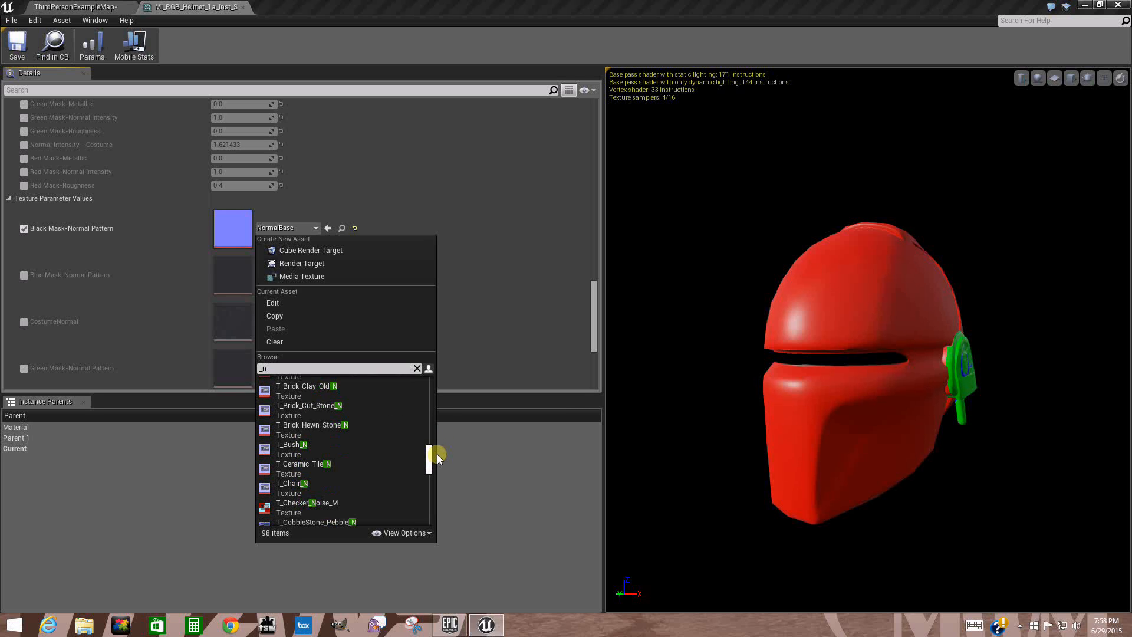
{"action": "left_click", "coordinate": [321, 467]}
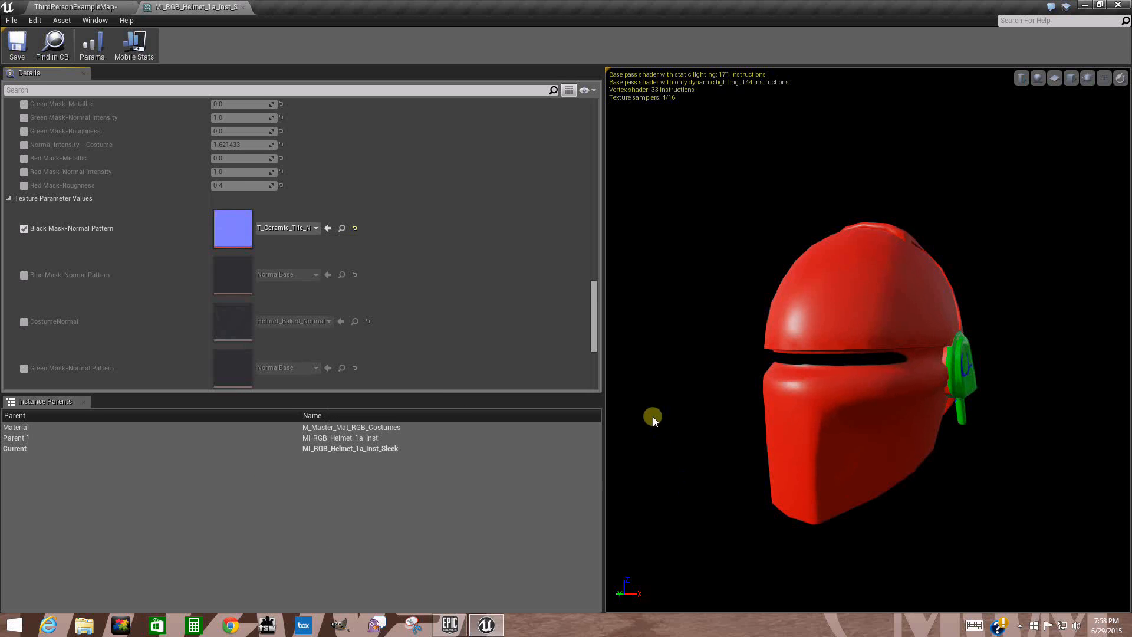
- Override Black Mask-Color with a near-white of value 0.935 (hex EFEFEFFF) for the visor
{"action": "mouse_move", "coordinate": [796, 419]}
{"action": "left_mouse_down"}
{"action": "mouse_move", "coordinate": [837, 399]}
{"action": "mouse_move", "coordinate": [890, 407]}
{"action": "mouse_move", "coordinate": [802, 378]}
{"action": "mouse_move", "coordinate": [925, 419]}
{"action": "mouse_move", "coordinate": [793, 397]}
{"action": "mouse_move", "coordinate": [815, 409]}
{"action": "mouse_move", "coordinate": [789, 417]}
{"action": "left_mouse_up"}
{"action": "left_click_drag", "start_coordinate": [774, 375], "coordinate": [819, 391]}
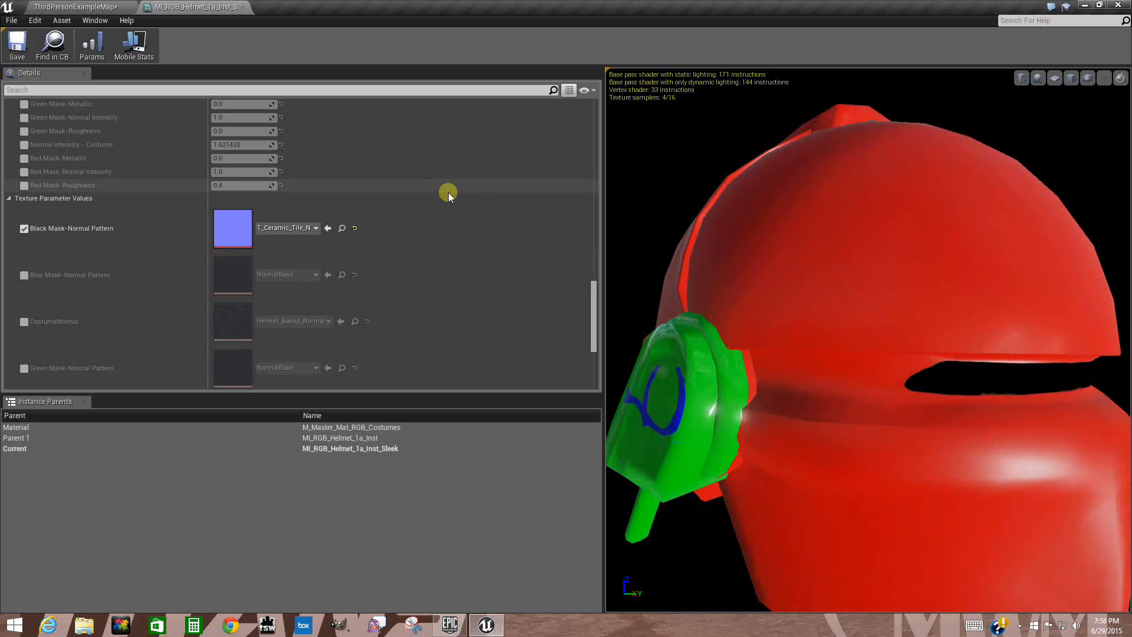
{"action": "left_click_drag", "start_coordinate": [594, 294], "coordinate": [273, 356]}
{"action": "left_click", "coordinate": [24, 341]}
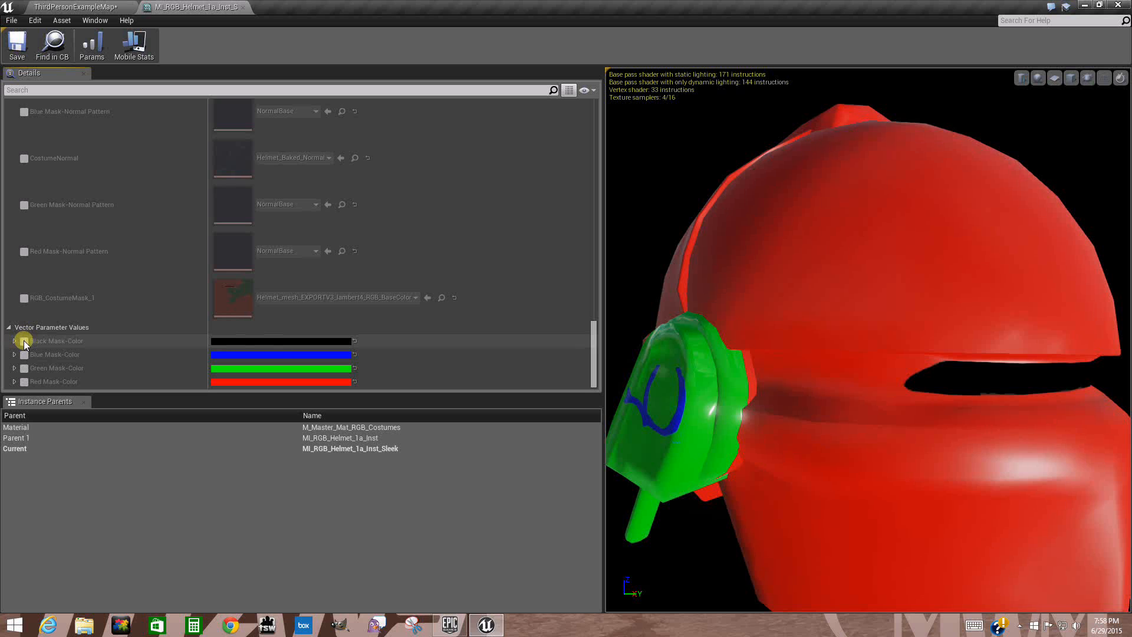
{"action": "left_click", "coordinate": [293, 342]}
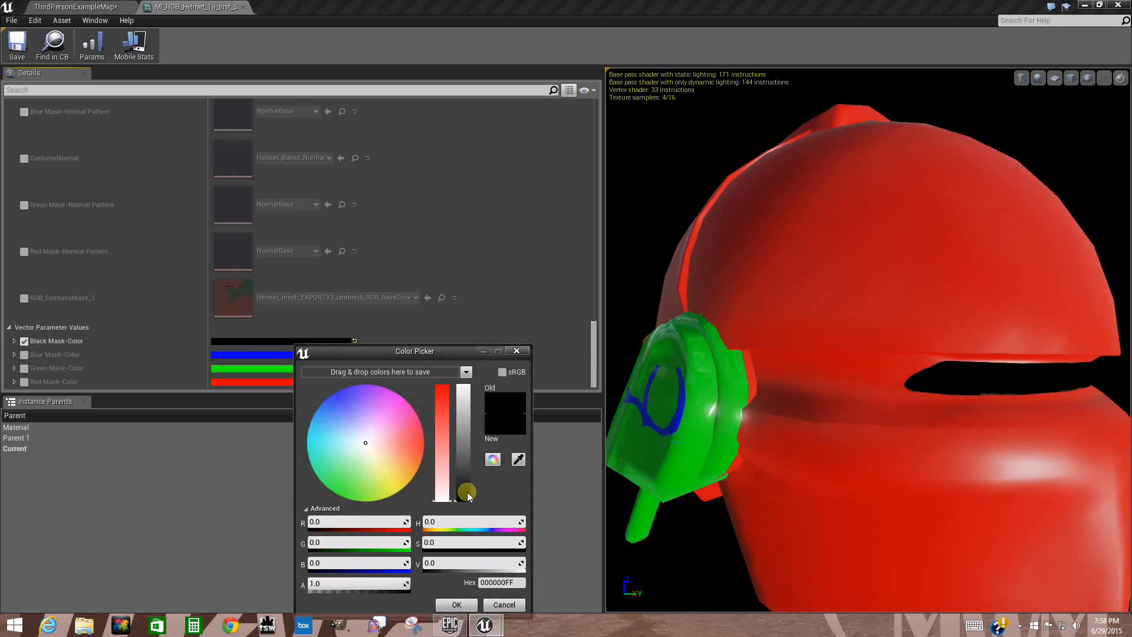
{"action": "left_click", "coordinate": [461, 392]}
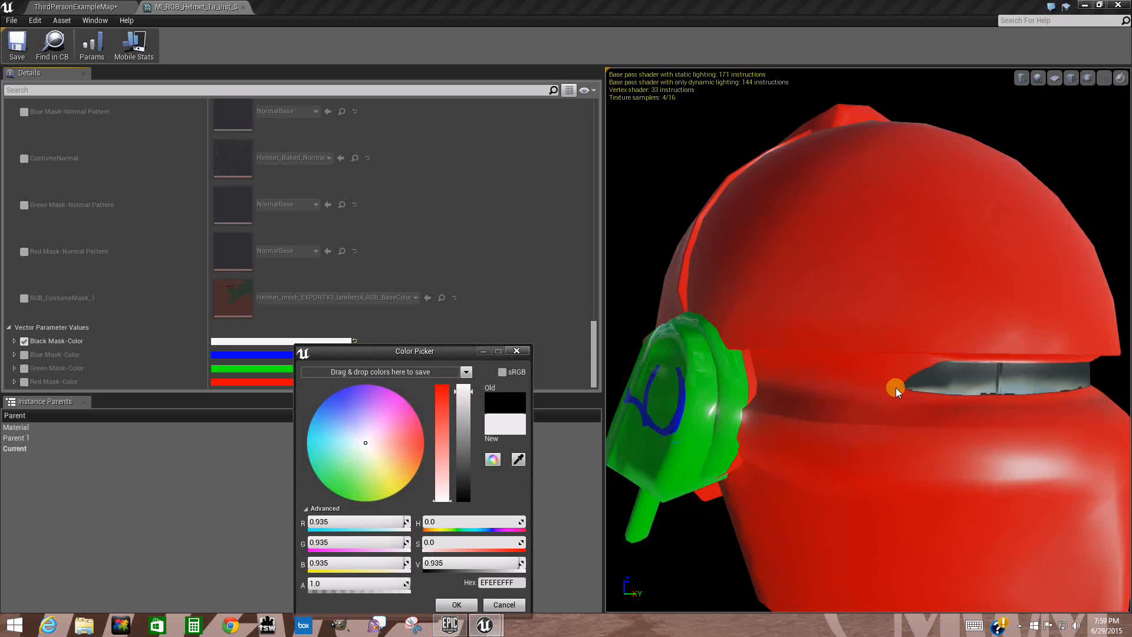
{"action": "left_click", "coordinate": [459, 604]}
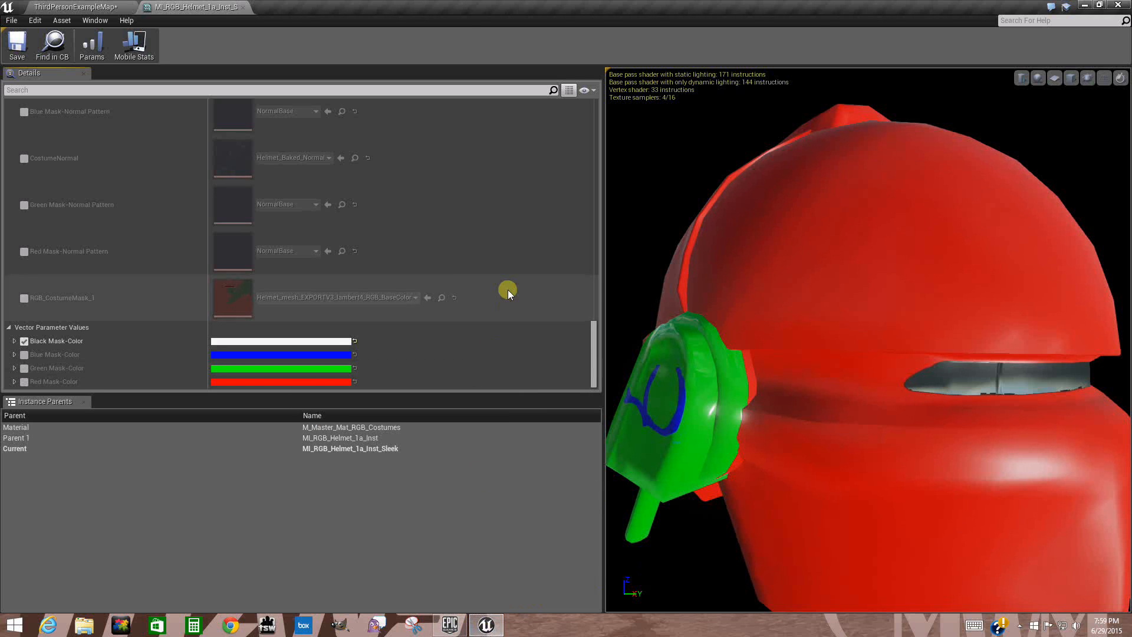
- Enable the Black-Tile Adjust x and y overrides and set both to 10
{"action": "left_click_drag", "start_coordinate": [593, 346], "coordinate": [598, 310]}
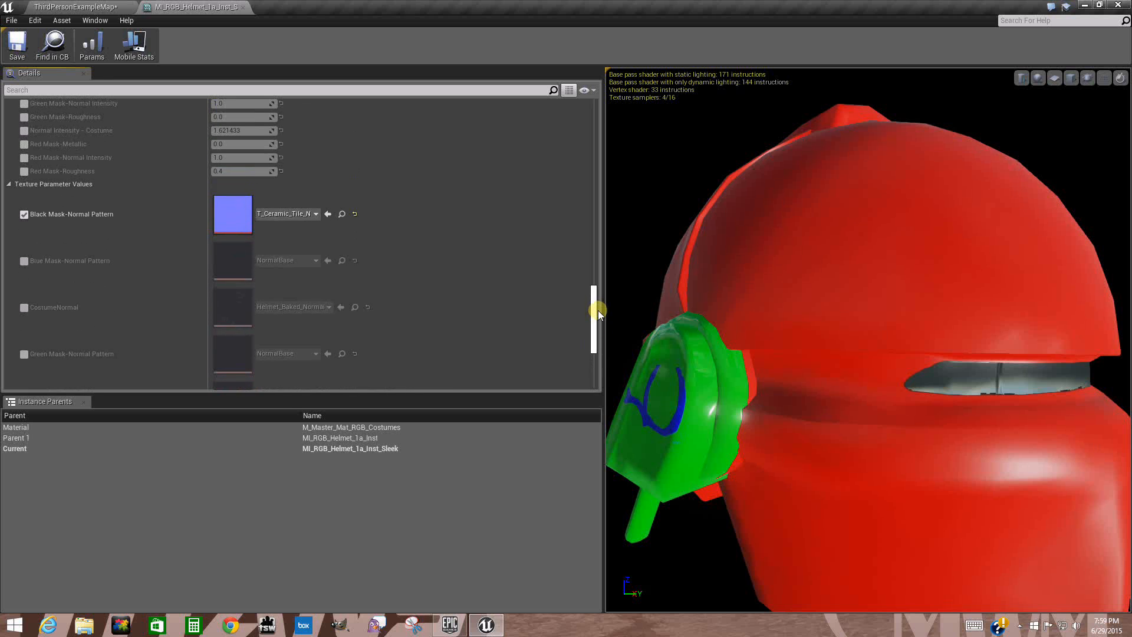
{"action": "left_click_drag", "start_coordinate": [1011, 430], "coordinate": [977, 423]}
{"action": "left_click_drag", "start_coordinate": [594, 321], "coordinate": [570, 168]}
{"action": "scroll", "coordinate": [565, 198], "scroll_direction": "down", "scroll_amount": 2}
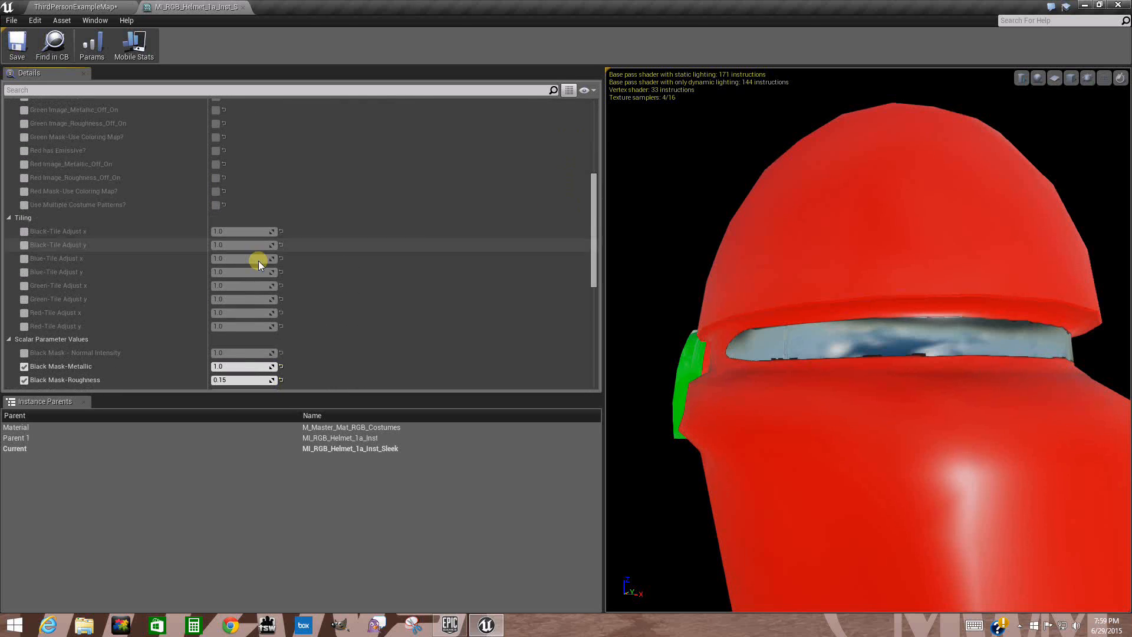
{"action": "left_click", "coordinate": [24, 232]}
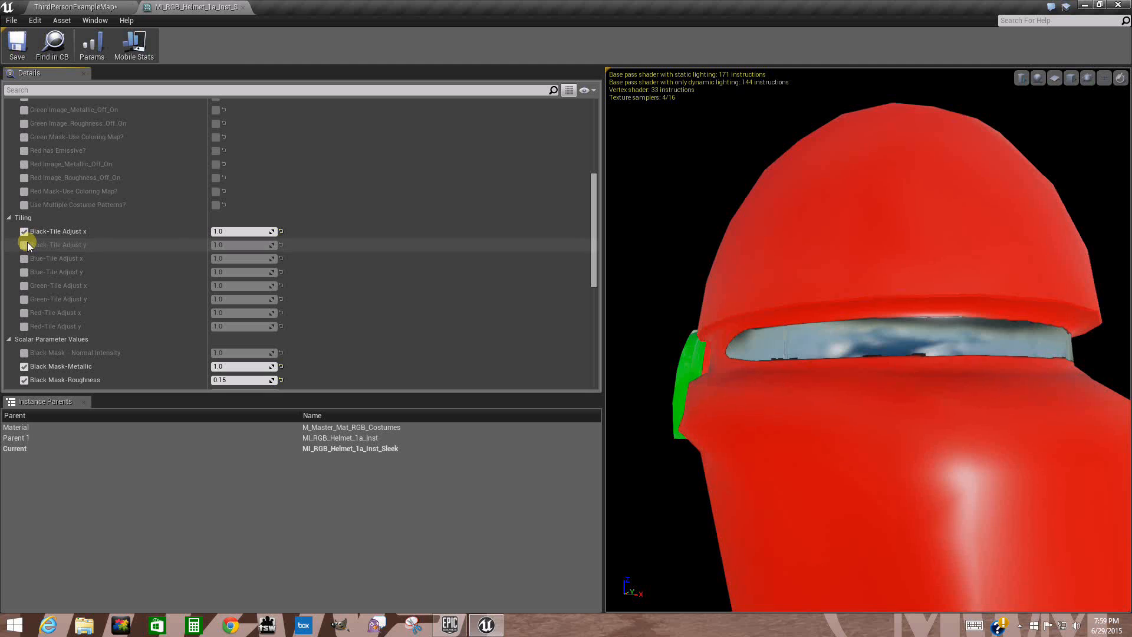
{"action": "left_click", "coordinate": [24, 244]}
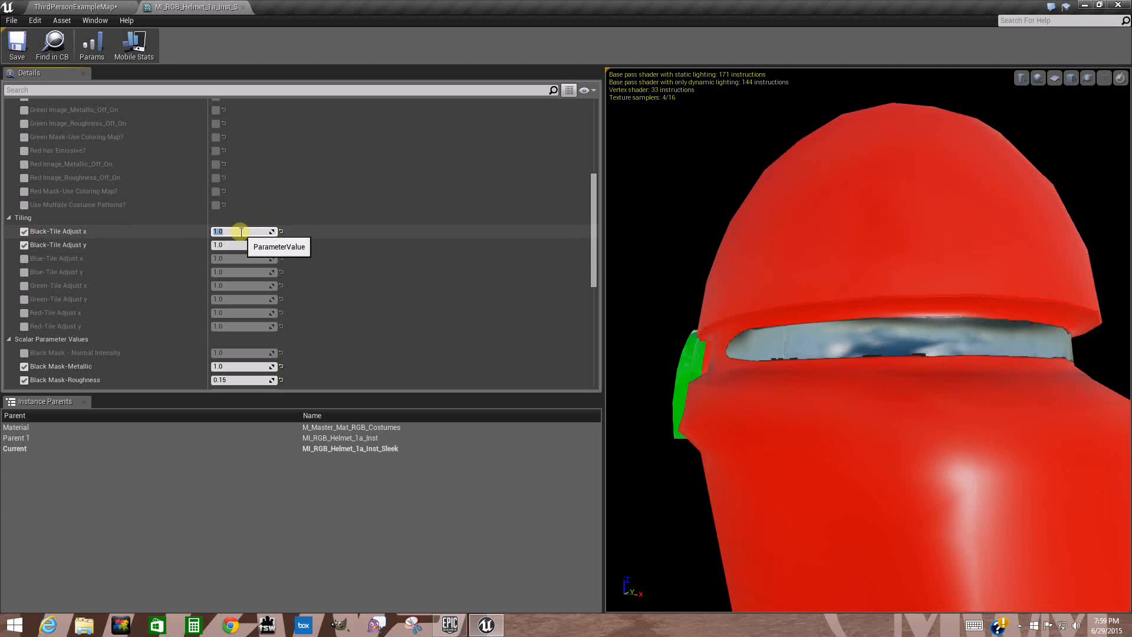
{"action": "type", "text": "10"}
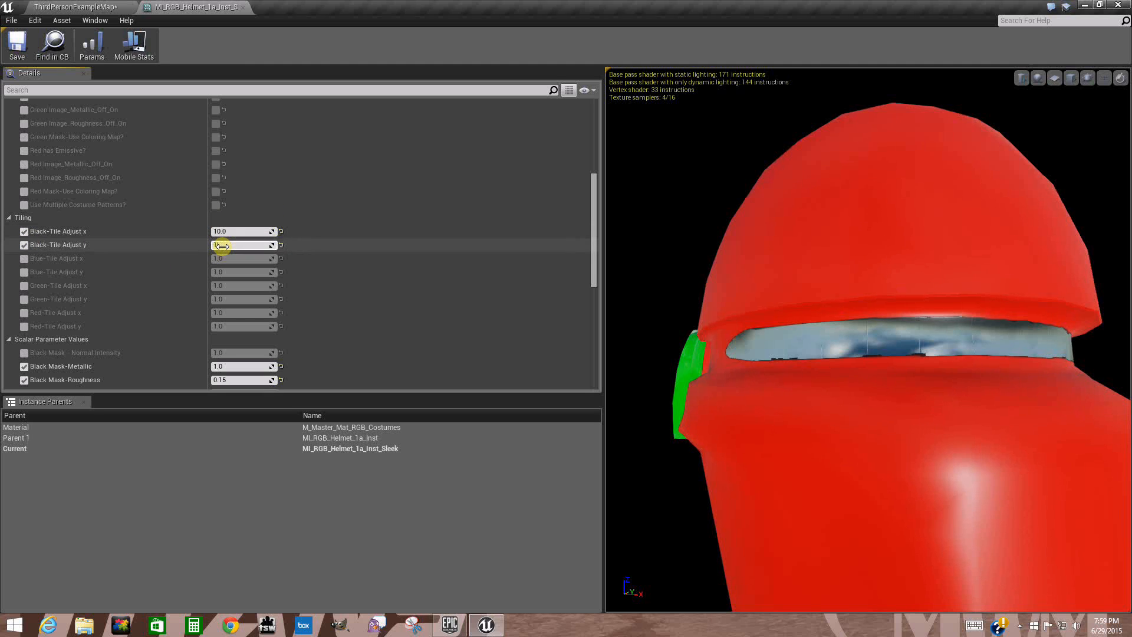
- Inspect the visor's tiling up close and raise Black-Tile Adjust x and y to 20
{"action": "mouse_move", "coordinate": [1062, 399]}
{"action": "left_mouse_down"}
{"action": "mouse_move", "coordinate": [988, 413]}
{"action": "mouse_move", "coordinate": [1042, 398]}
{"action": "left_mouse_up"}
{"action": "scroll", "coordinate": [1039, 396], "scroll_direction": "down", "scroll_amount": 8}
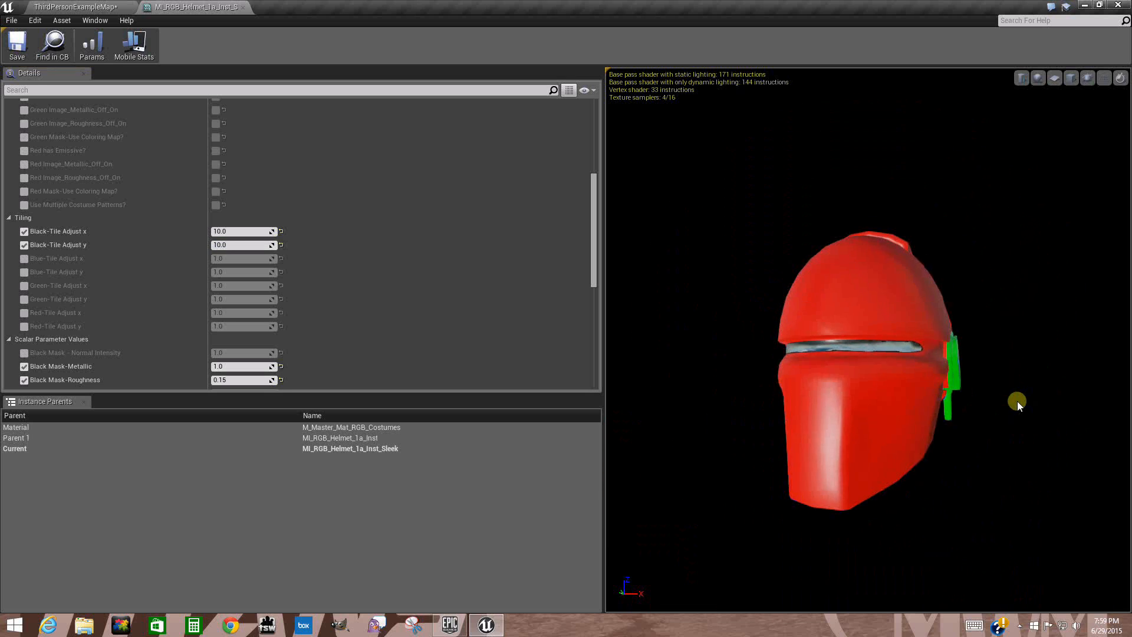
{"action": "scroll", "coordinate": [1020, 408], "scroll_direction": "up", "scroll_amount": 12}
{"action": "scroll", "coordinate": [1020, 413], "scroll_direction": "down", "scroll_amount": 5}
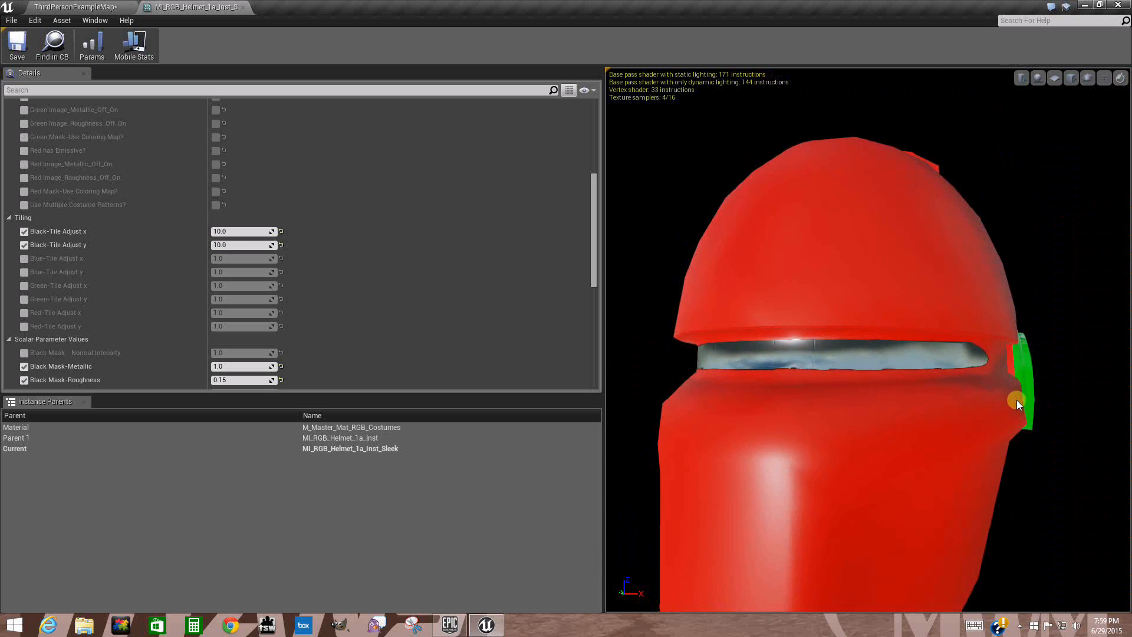
{"action": "left_click_drag", "start_coordinate": [914, 409], "coordinate": [700, 380]}
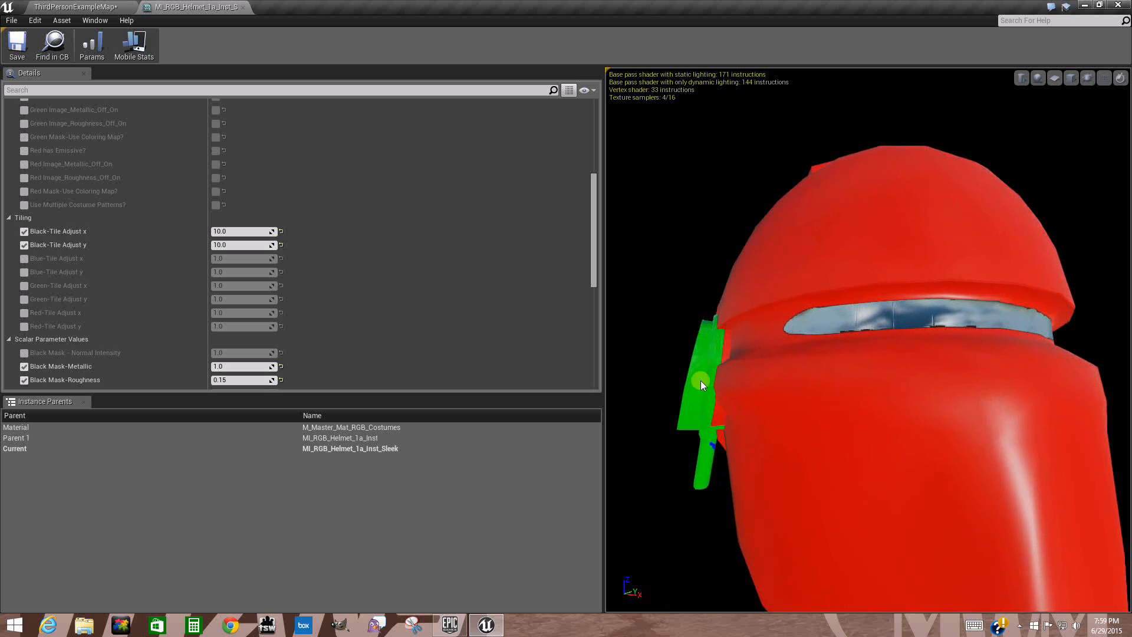
{"action": "left_click", "coordinate": [235, 230]}
{"action": "type", "text": "20"}
{"action": "left_click", "coordinate": [228, 244]}
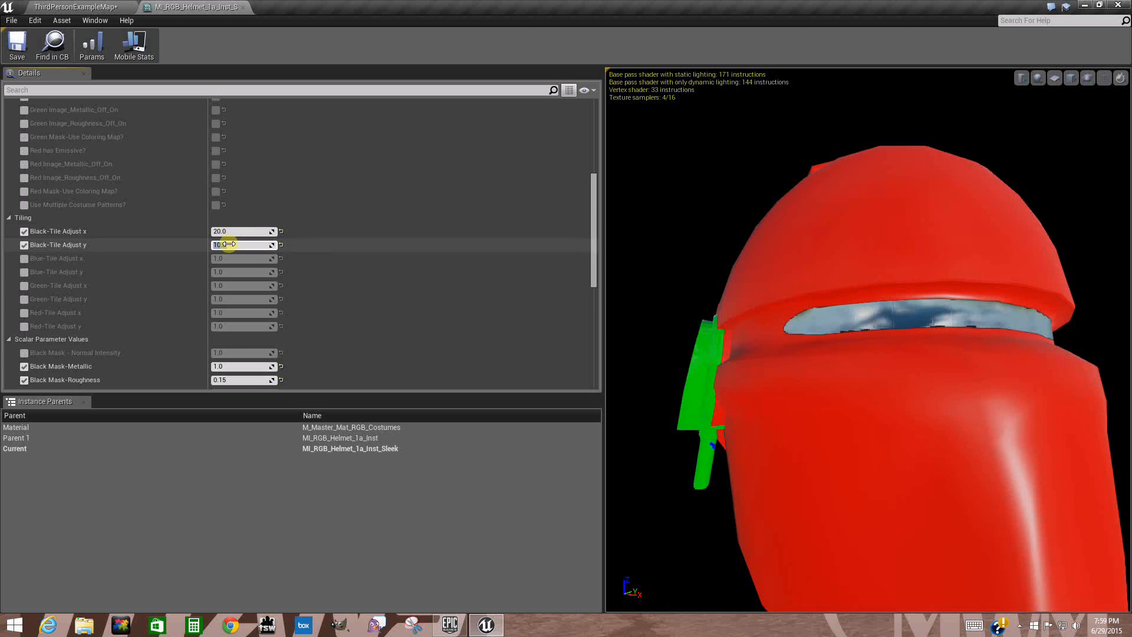
{"action": "key", "text": "Return"}
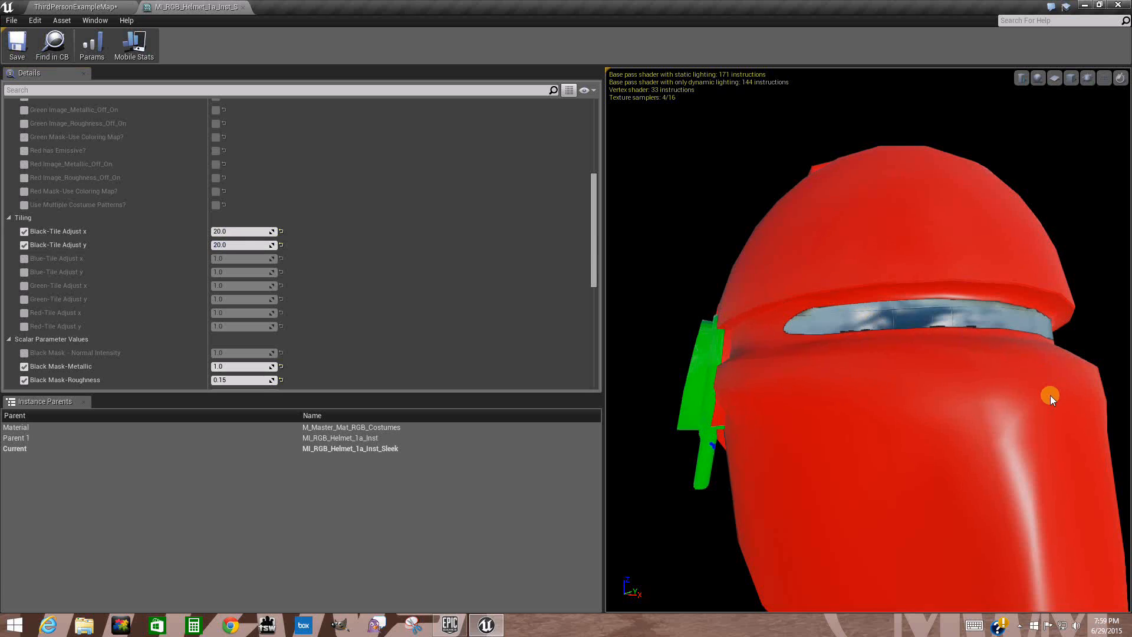
- Set the Black-Tile Adjust x and y values to 50 for the visor's tiling
{"action": "left_click_drag", "start_coordinate": [1050, 395], "coordinate": [982, 396]}
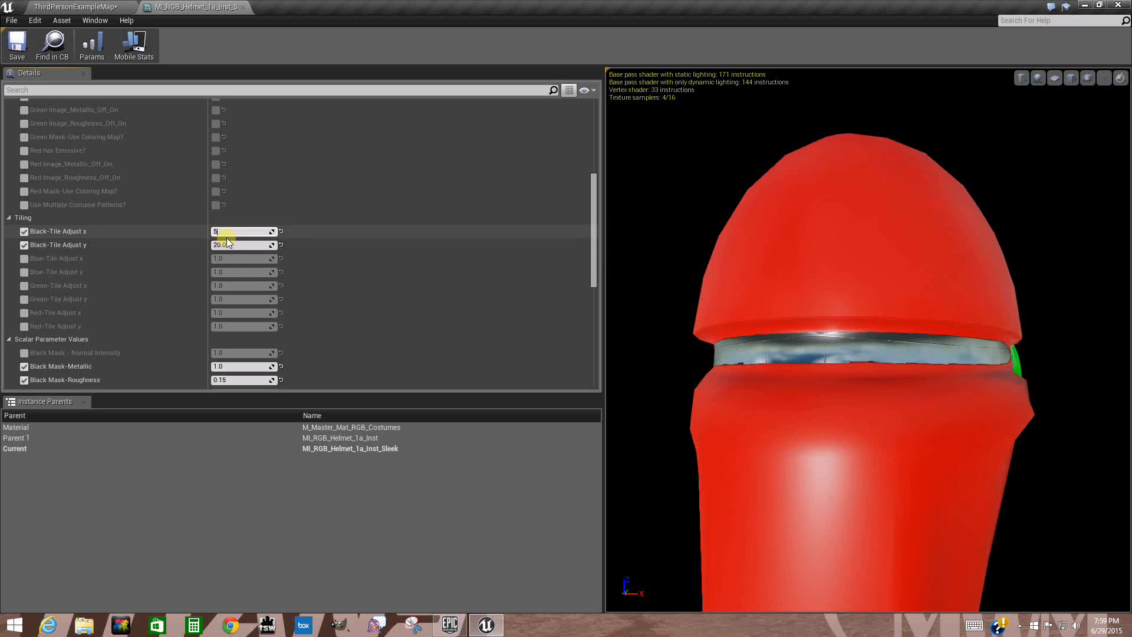
{"action": "key", "text": "Return"}
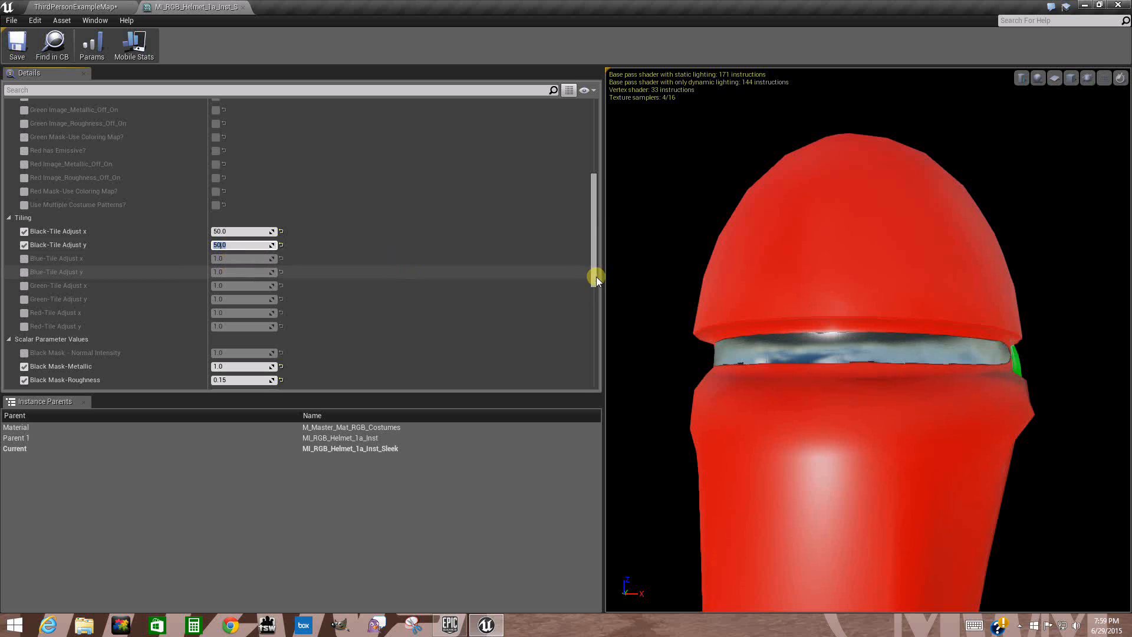
{"action": "left_click_drag", "start_coordinate": [967, 424], "coordinate": [907, 422]}
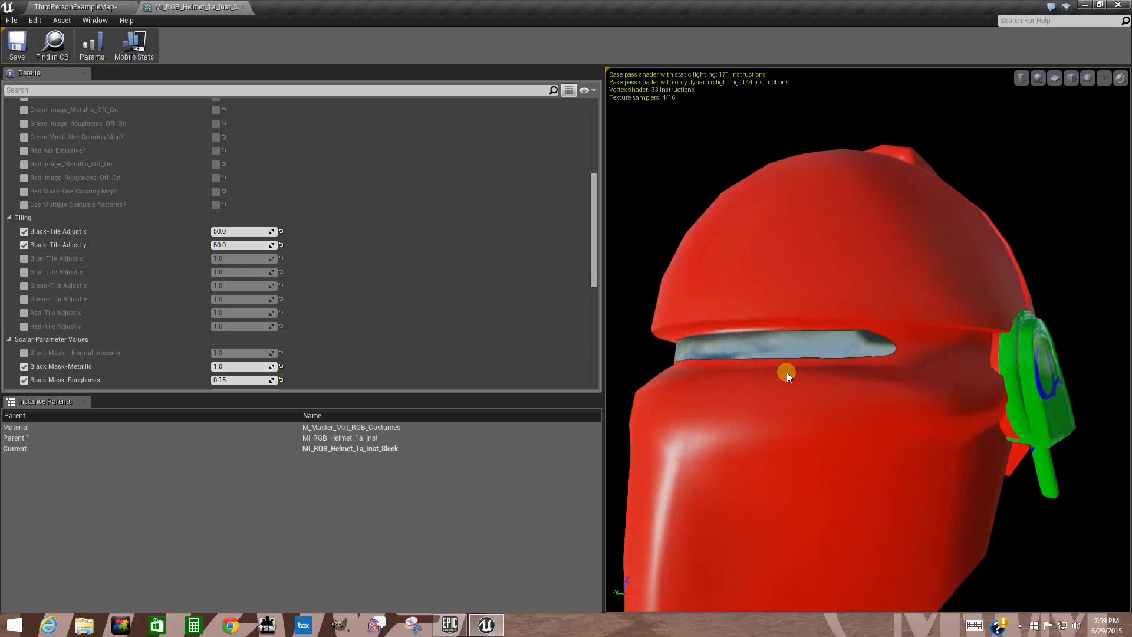
- Examine the visor's tile pattern and reflections up close, at a distance and from several angles
{"action": "scroll", "coordinate": [787, 372], "scroll_direction": "up", "scroll_amount": 8}
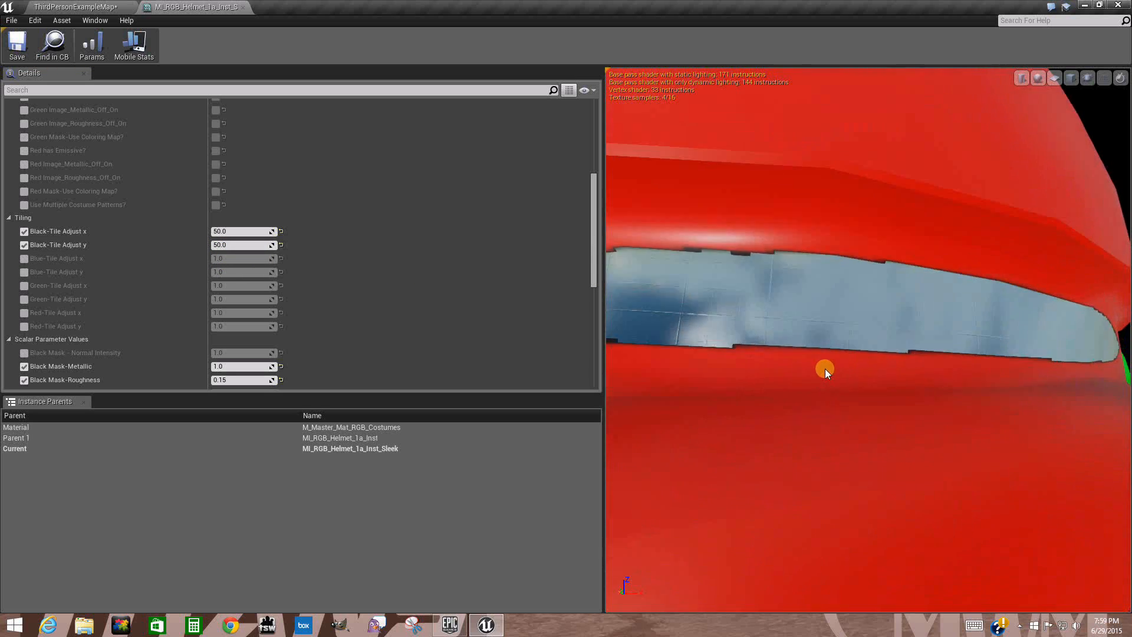
{"action": "left_click_drag", "start_coordinate": [825, 369], "coordinate": [979, 364]}
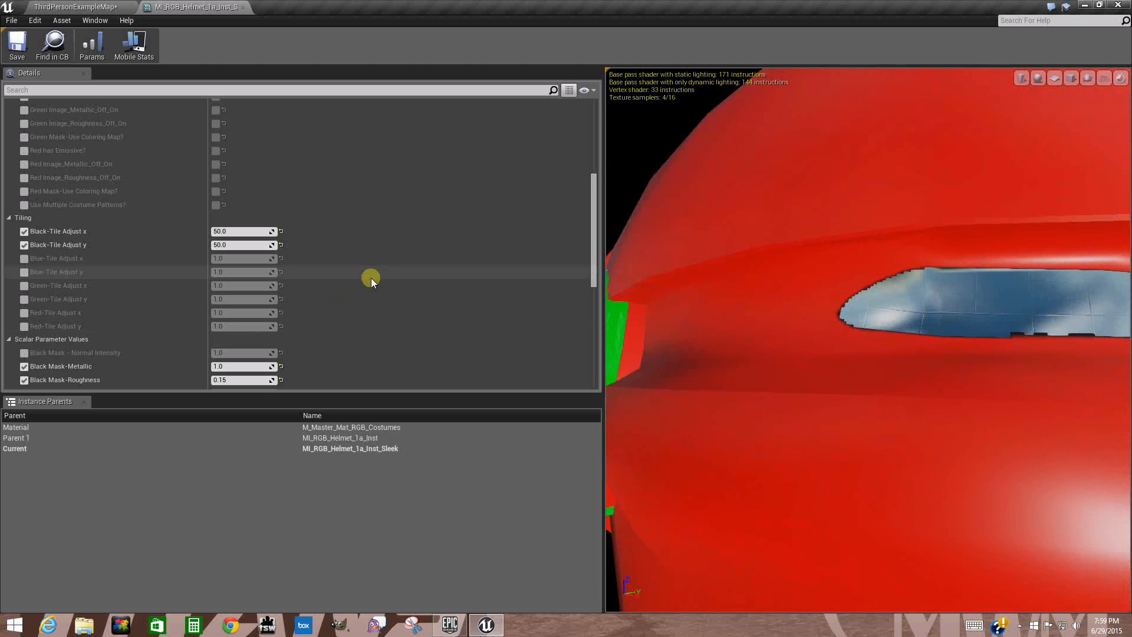
{"action": "scroll", "coordinate": [370, 278], "scroll_direction": "down", "scroll_amount": 2}
{"action": "scroll", "coordinate": [990, 372], "scroll_direction": "down", "scroll_amount": 5}
{"action": "scroll", "coordinate": [955, 379], "scroll_direction": "up", "scroll_amount": 2}
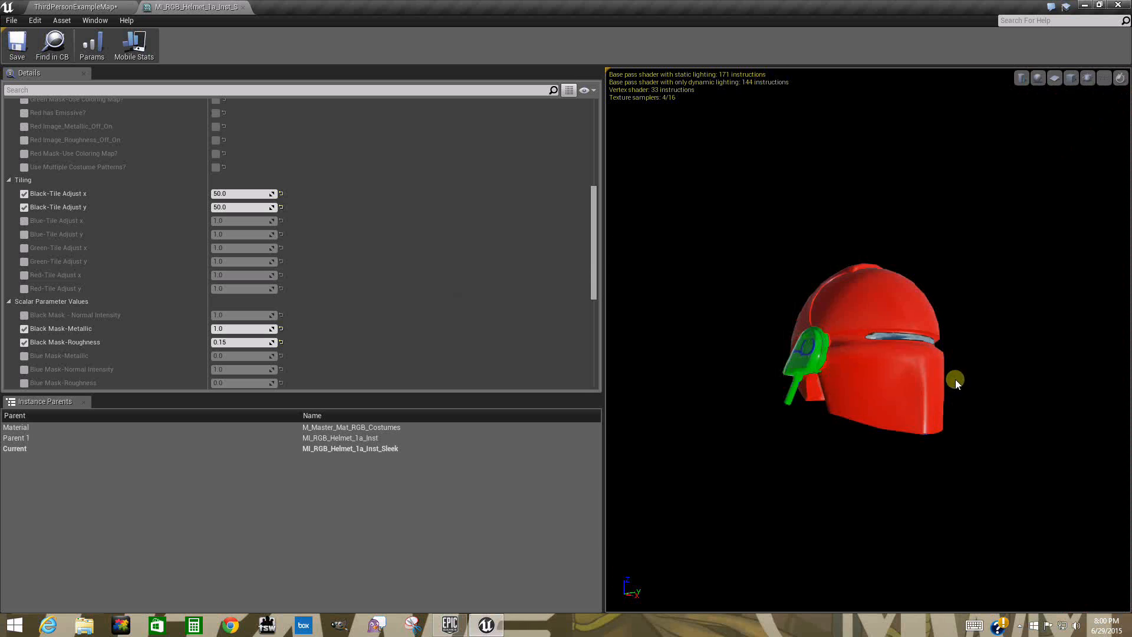
{"action": "scroll", "coordinate": [950, 379], "scroll_direction": "up", "scroll_amount": 4}
{"action": "mouse_move", "coordinate": [951, 380]}
{"action": "left_mouse_down"}
{"action": "mouse_move", "coordinate": [905, 387]}
{"action": "mouse_move", "coordinate": [950, 379]}
{"action": "left_mouse_up"}
{"action": "scroll", "coordinate": [929, 391], "scroll_direction": "down", "scroll_amount": 4}
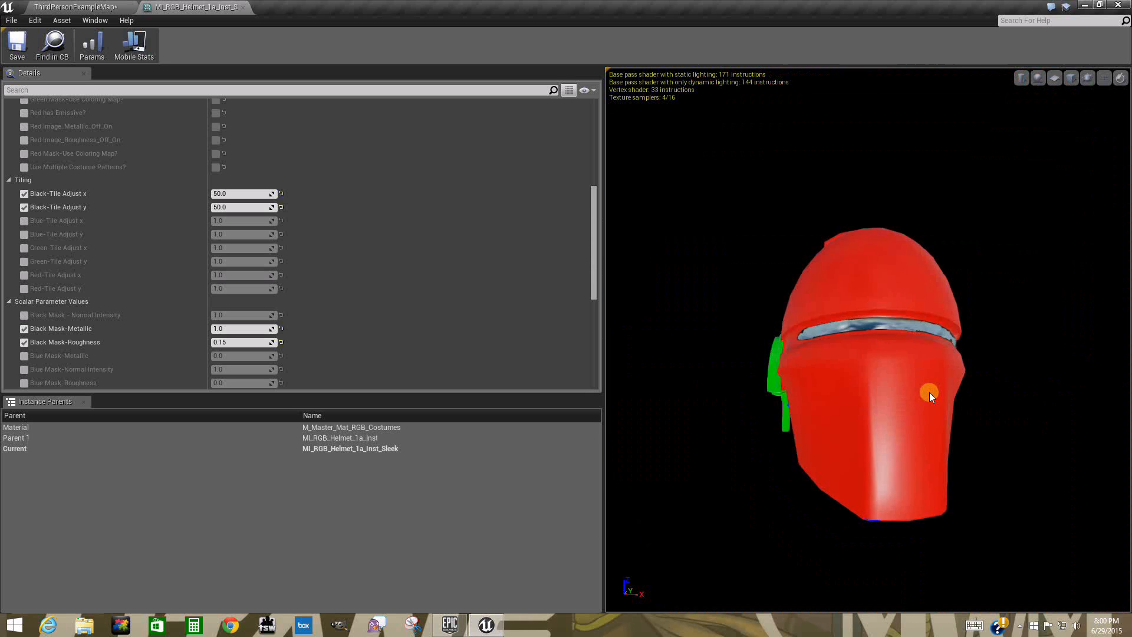
{"action": "scroll", "coordinate": [929, 391], "scroll_direction": "up", "scroll_amount": 5}
{"action": "scroll", "coordinate": [929, 398], "scroll_direction": "down", "scroll_amount": 3}
{"action": "scroll", "coordinate": [954, 384], "scroll_direction": "up", "scroll_amount": 1}
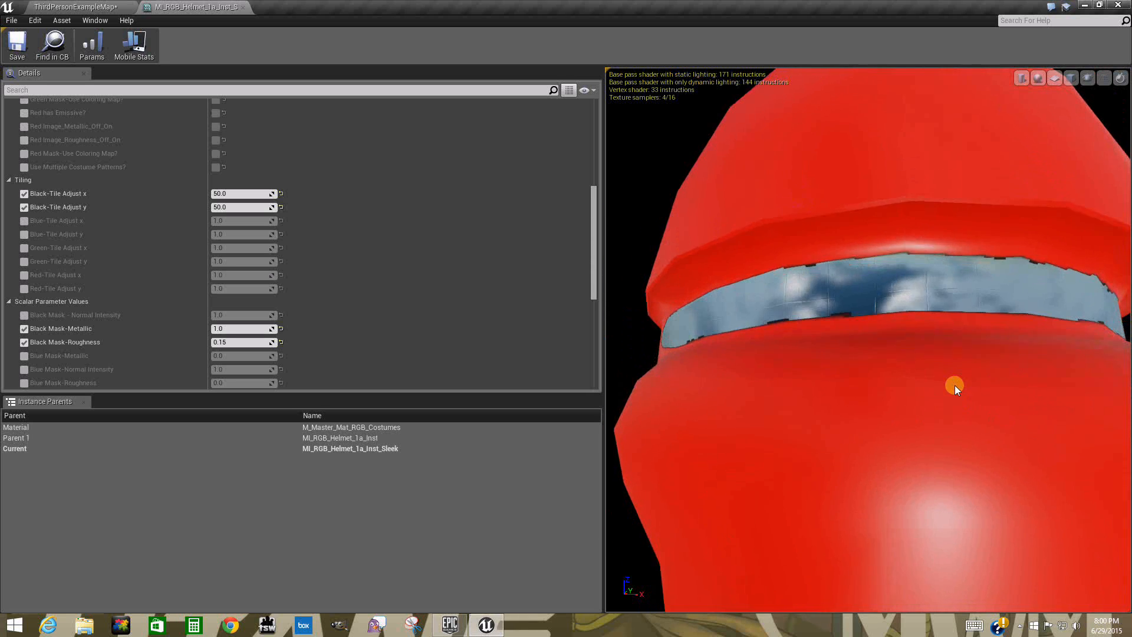
{"action": "left_click_drag", "start_coordinate": [954, 385], "coordinate": [935, 394]}
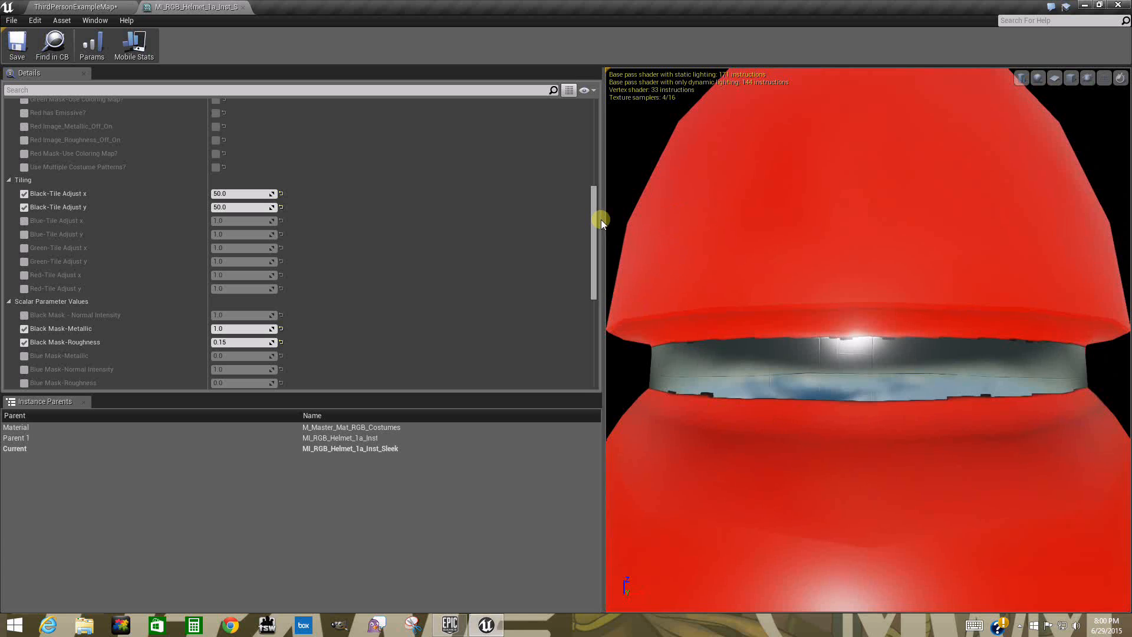
- Change Black Mask-Color to a dark teal, hex 0C3C43FF with value 0.265, and check it on the visor
{"action": "left_click_drag", "start_coordinate": [593, 211], "coordinate": [621, 384]}
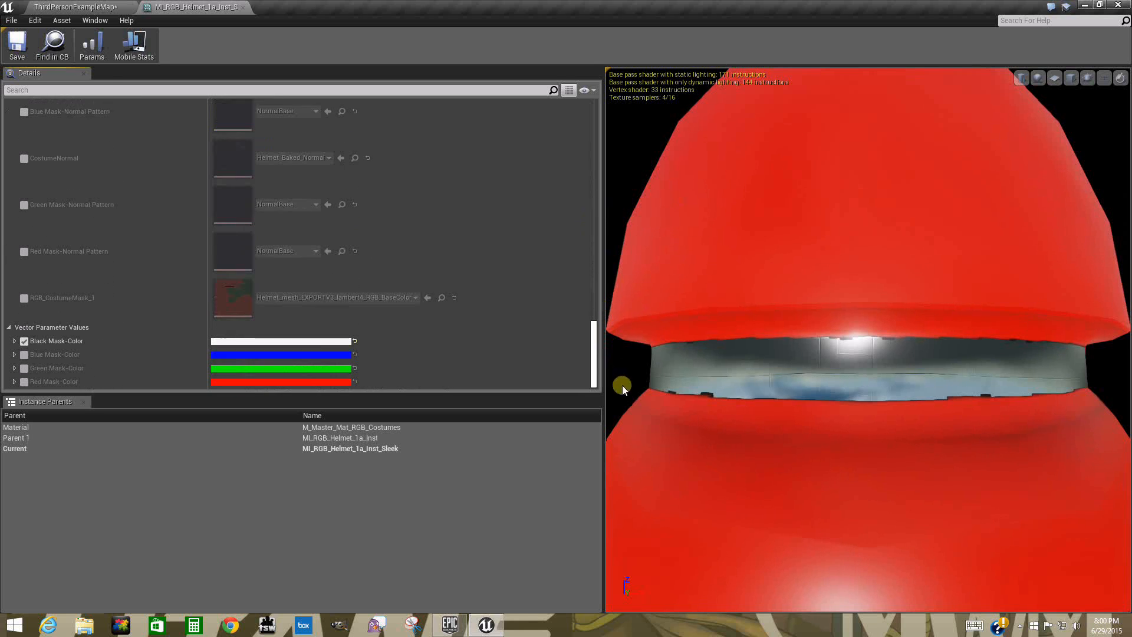
{"action": "left_click", "coordinate": [284, 341]}
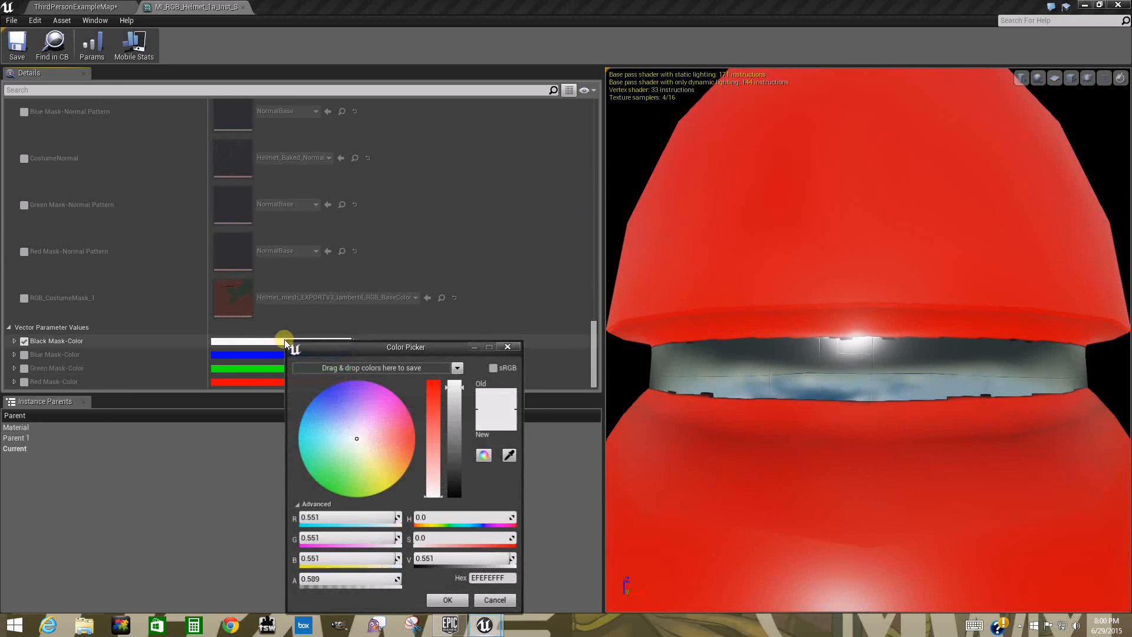
{"action": "left_click", "coordinate": [320, 440]}
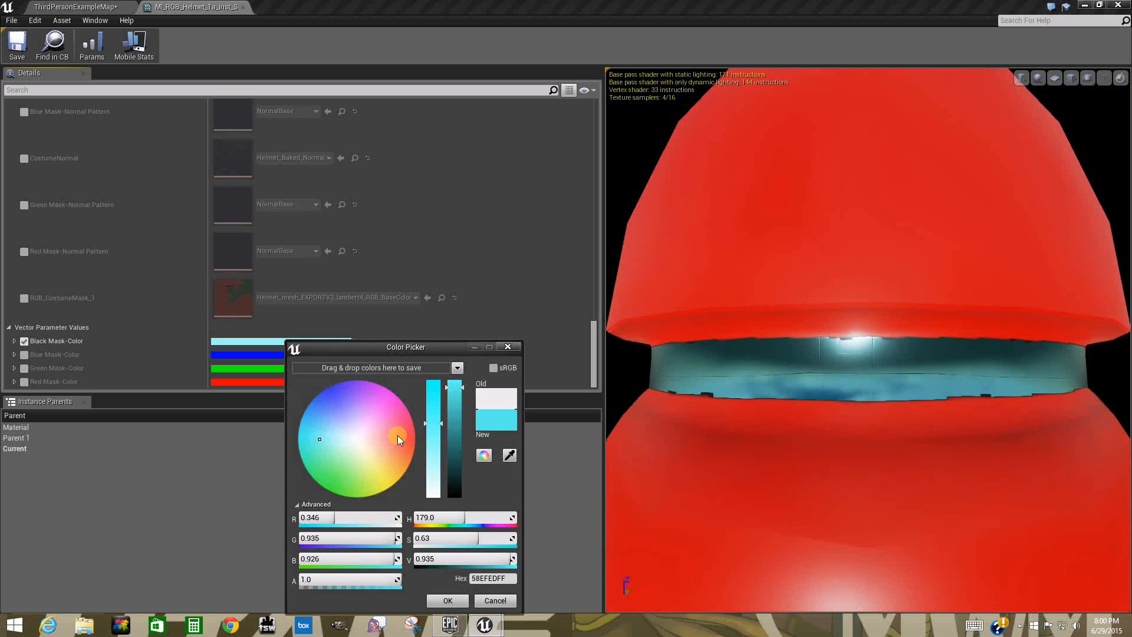
{"action": "left_click", "coordinate": [314, 447]}
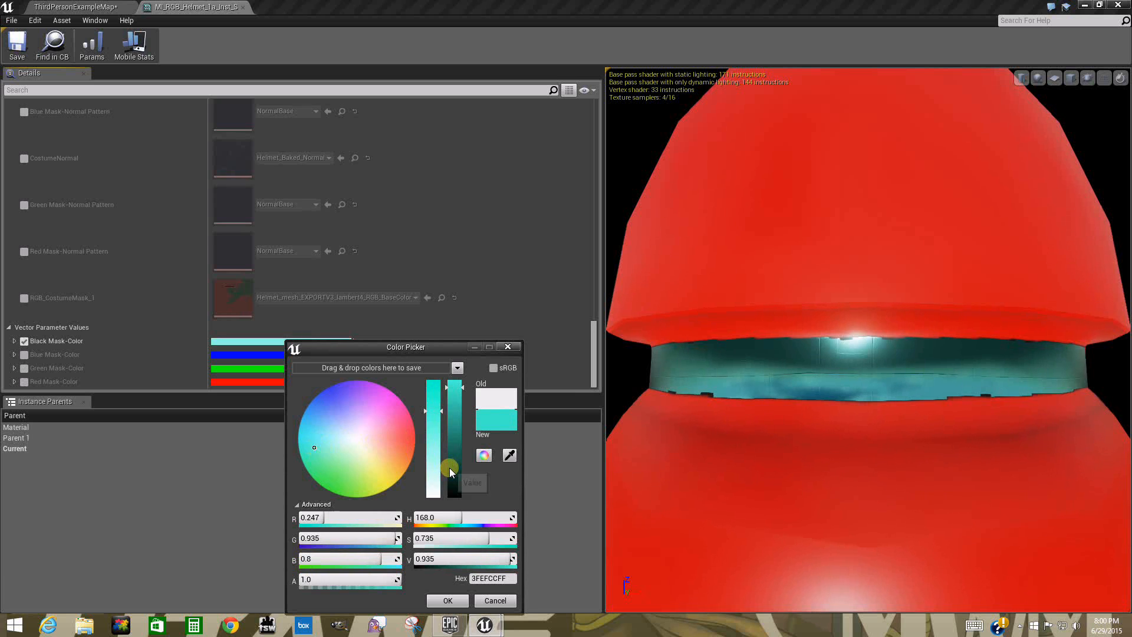
{"action": "left_click", "coordinate": [456, 467]}
{"action": "left_click", "coordinate": [309, 432]}
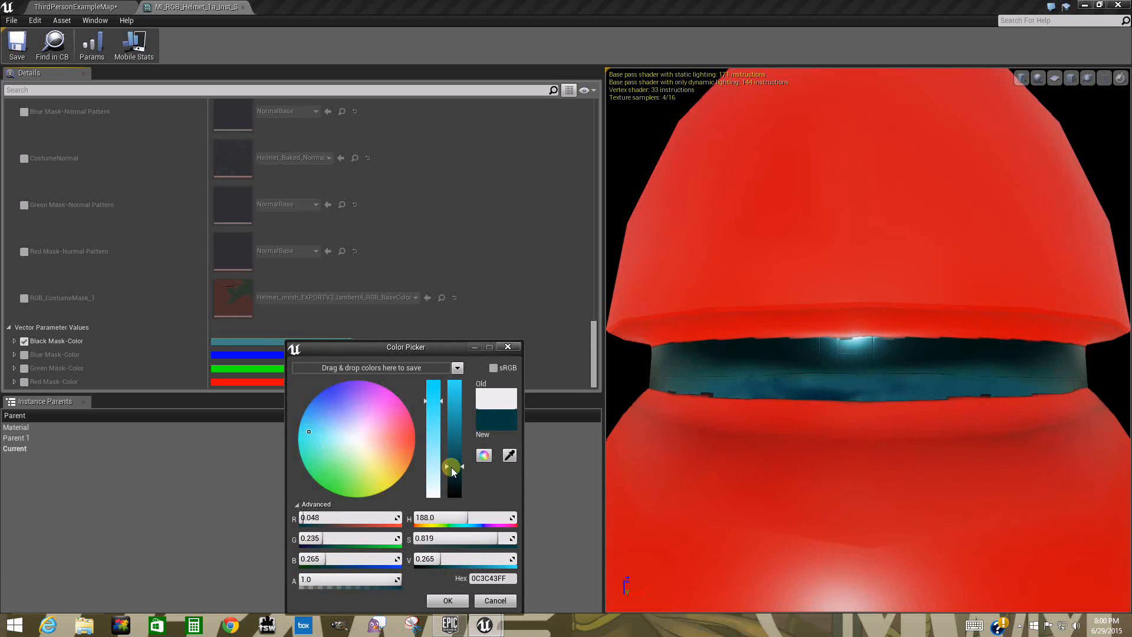
{"action": "left_click_drag", "start_coordinate": [817, 444], "coordinate": [843, 433]}
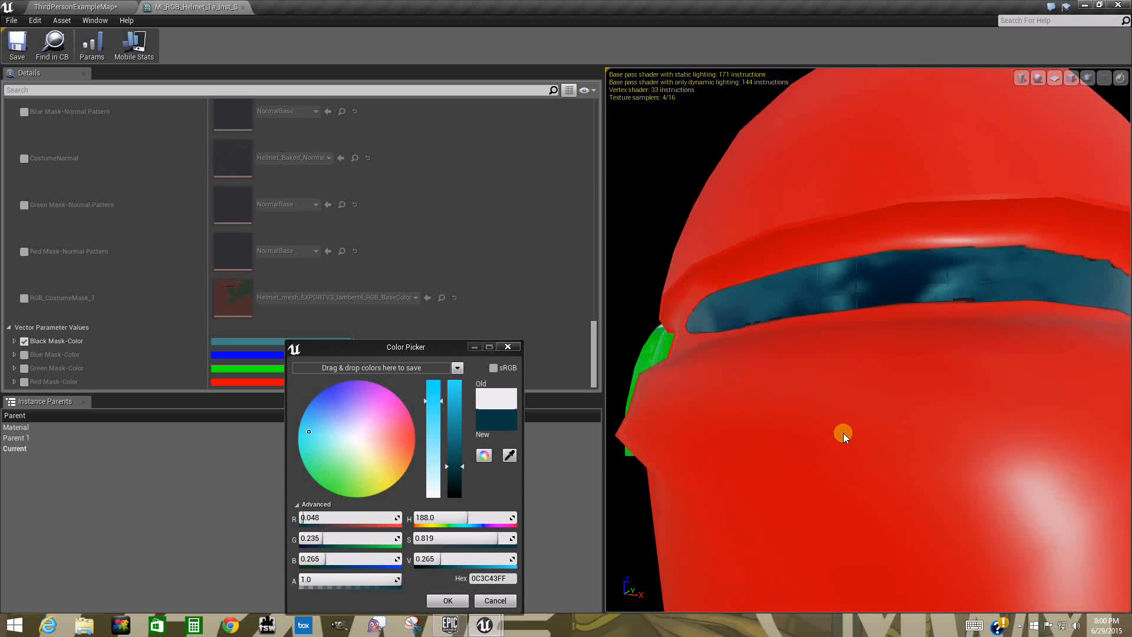
{"action": "left_click", "coordinate": [455, 601]}
{"action": "left_click_drag", "start_coordinate": [872, 373], "coordinate": [827, 404]}
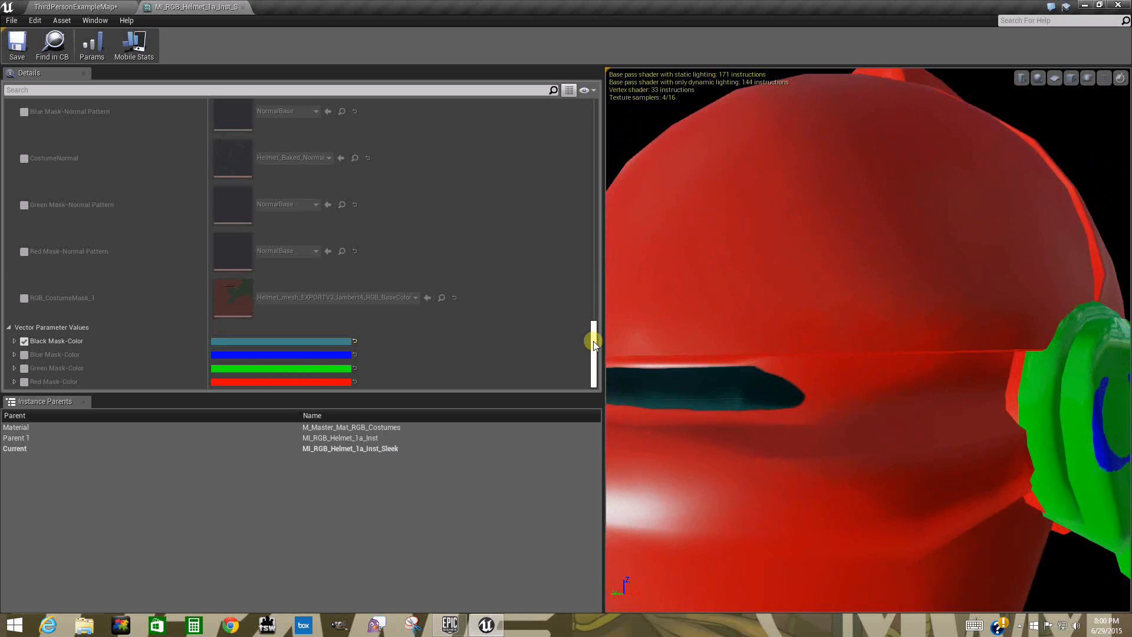
- Override and turn on the static switches Red Image_Metallic_Off_On, Red Image_Roughness_Off_On and Red Mask-Use Coloring Map?
{"action": "mouse_move", "coordinate": [593, 341]}
{"action": "left_mouse_down"}
{"action": "mouse_move", "coordinate": [592, 318]}
{"action": "mouse_move", "coordinate": [592, 354]}
{"action": "left_mouse_up"}
{"action": "left_click_drag", "start_coordinate": [746, 310], "coordinate": [765, 292]}
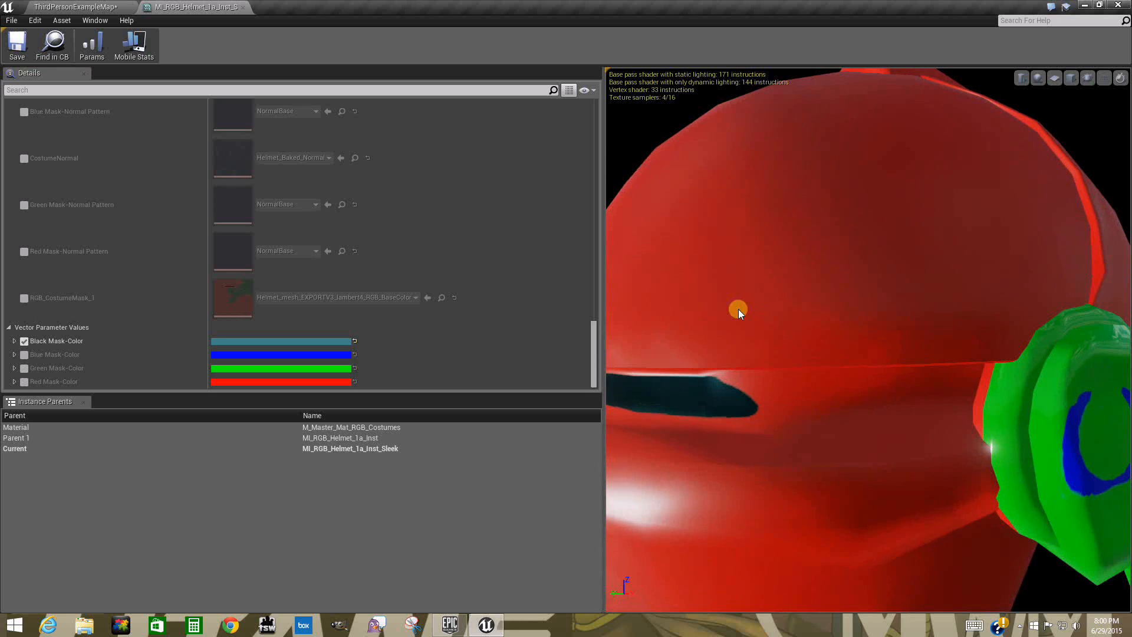
{"action": "left_click_drag", "start_coordinate": [594, 333], "coordinate": [600, 129]}
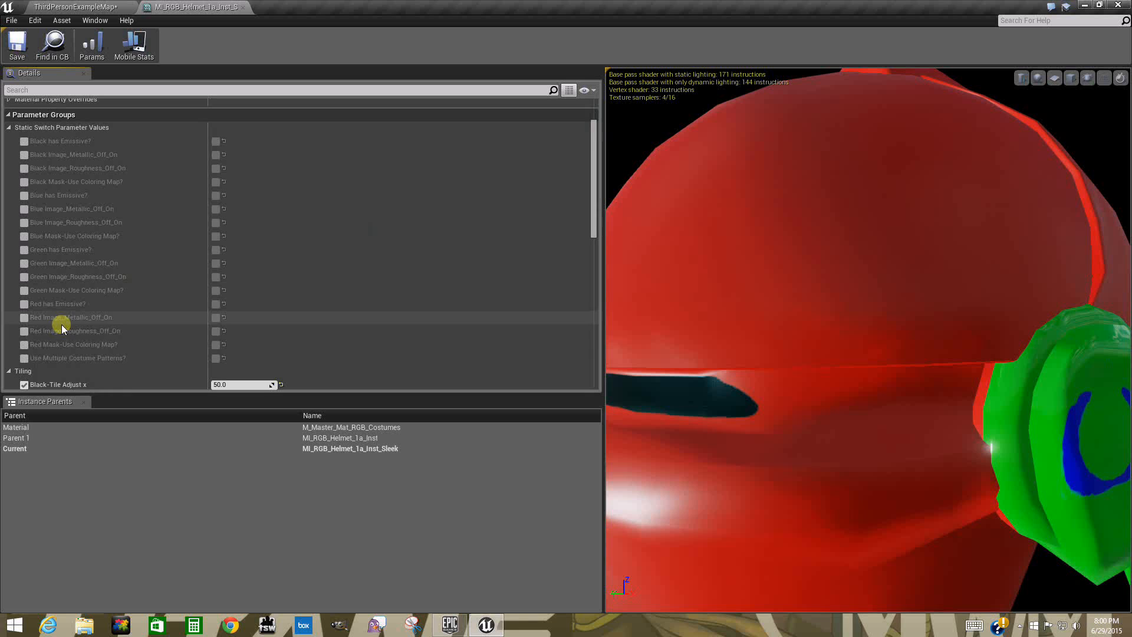
{"action": "left_click", "coordinate": [23, 317]}
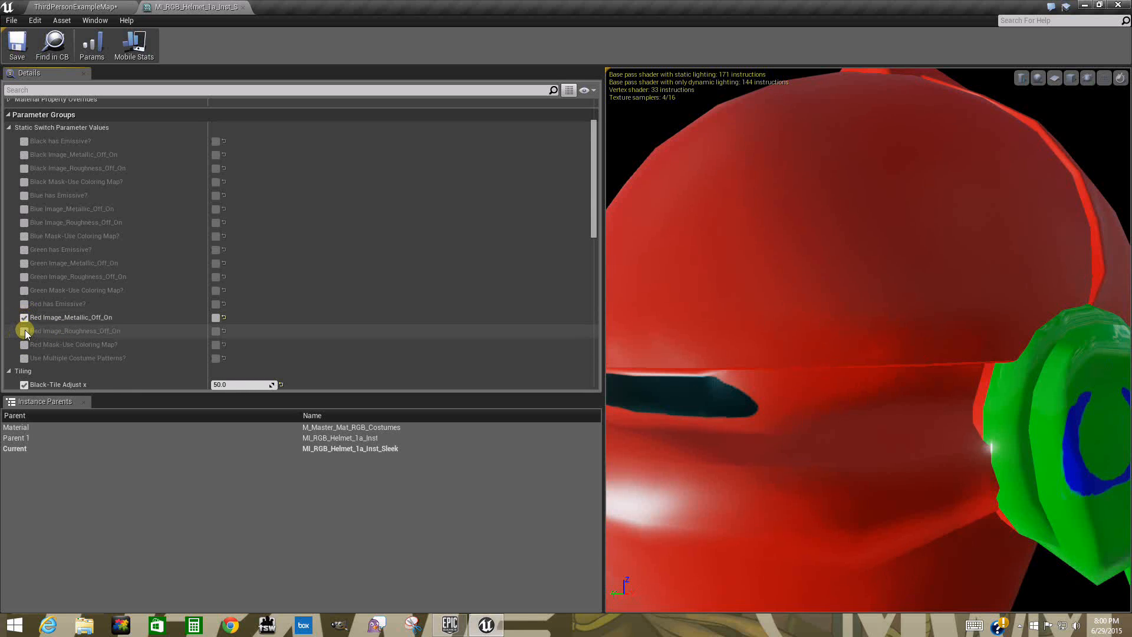
{"action": "left_click", "coordinate": [24, 331]}
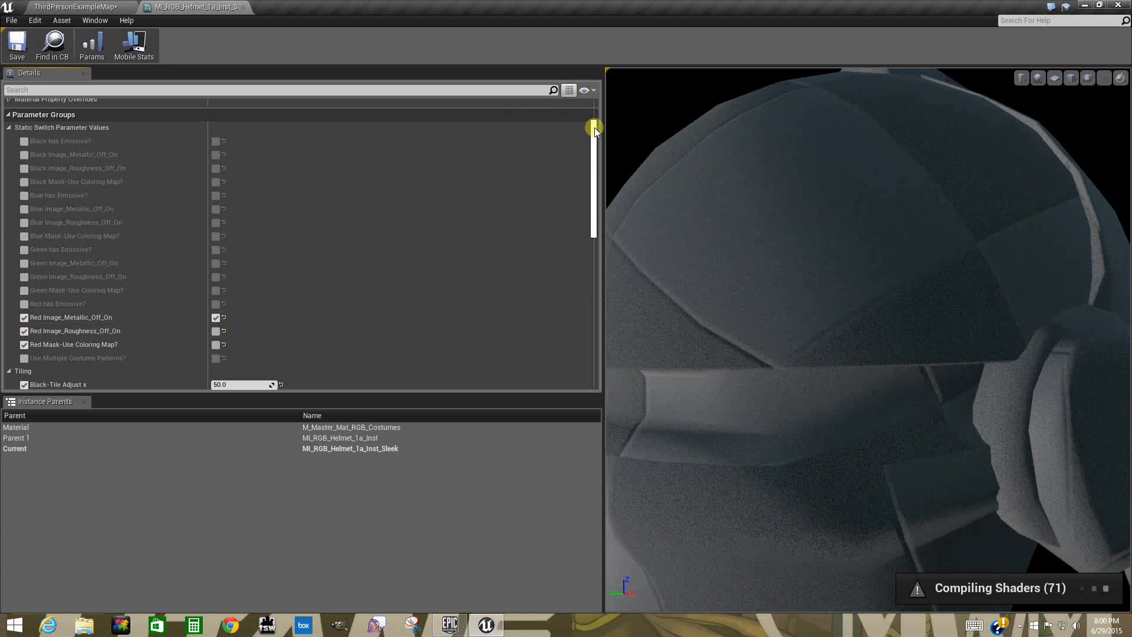
{"action": "left_click_drag", "start_coordinate": [594, 127], "coordinate": [594, 161]}
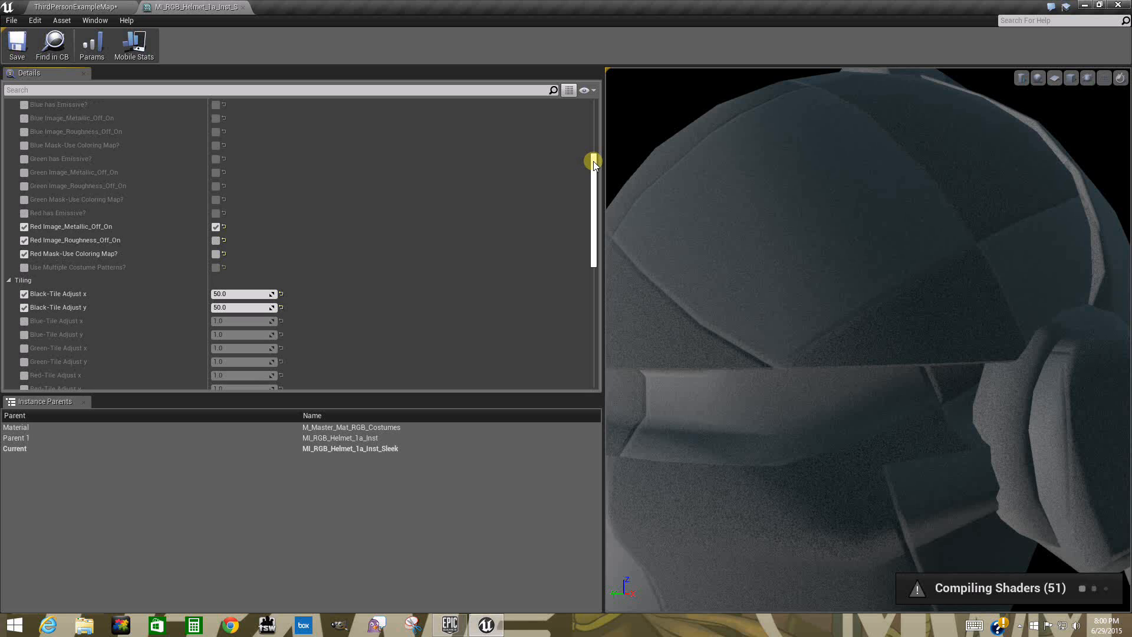
{"action": "left_click", "coordinate": [217, 240]}
{"action": "left_click", "coordinate": [216, 253]}
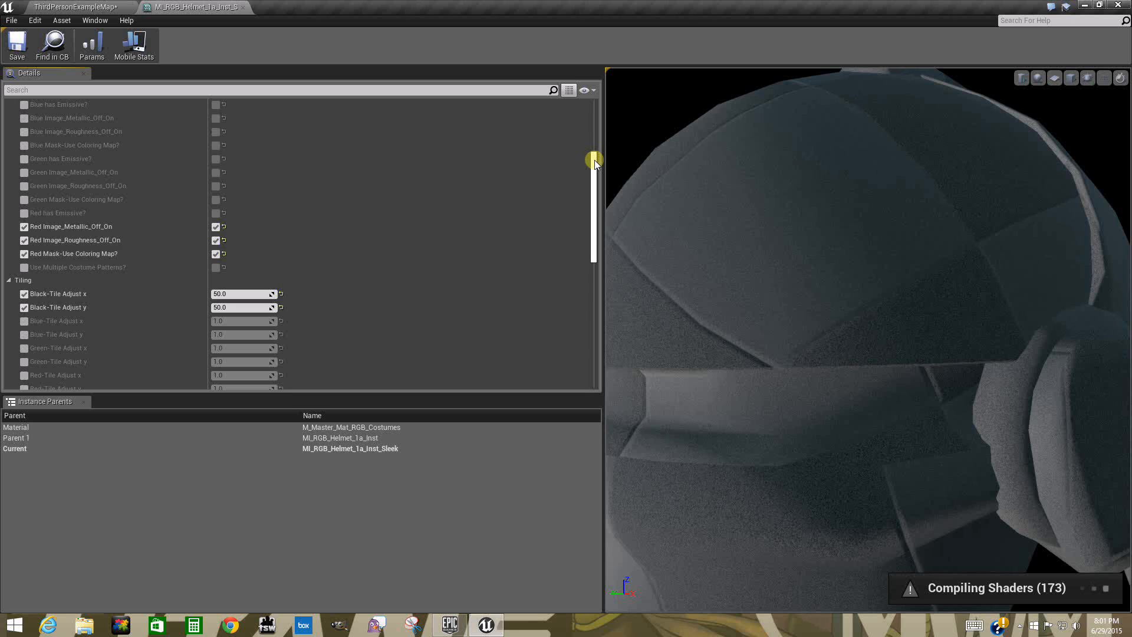
- Override Red Mask- BW Coloring Map, filter the textures by "bw" and assign Helmet_mesh_EXPORTV3_BW_Pattern4
{"action": "left_click_drag", "start_coordinate": [594, 160], "coordinate": [575, 310]}
{"action": "left_click_drag", "start_coordinate": [734, 349], "coordinate": [777, 338]}
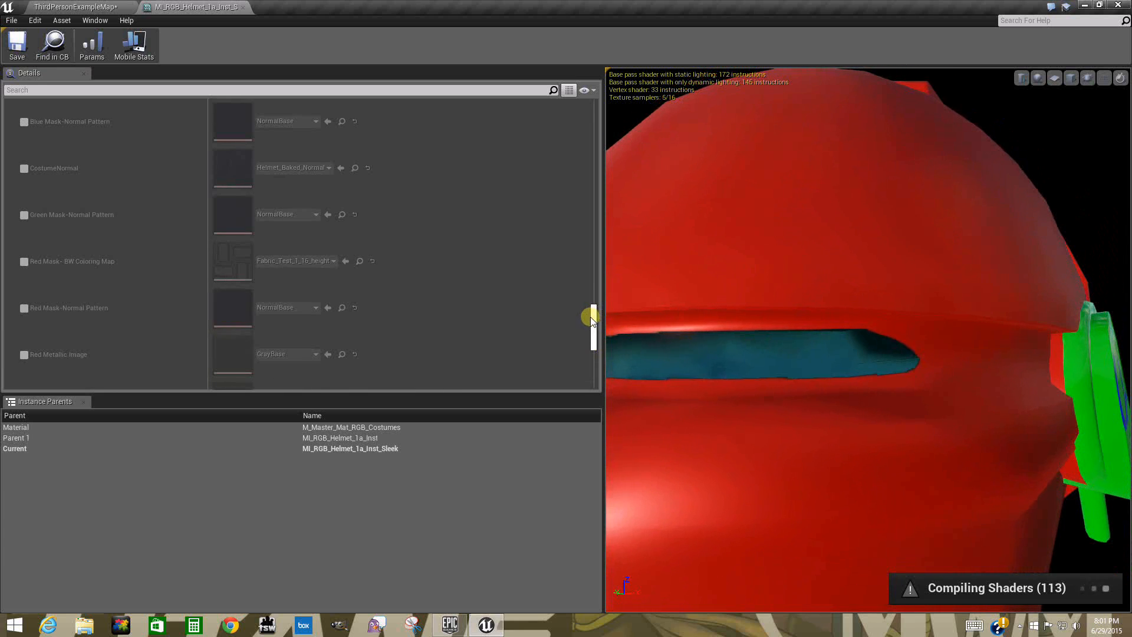
{"action": "mouse_move", "coordinate": [589, 324]}
{"action": "left_mouse_down"}
{"action": "mouse_move", "coordinate": [594, 369]}
{"action": "mouse_move", "coordinate": [601, 332]}
{"action": "left_mouse_up"}
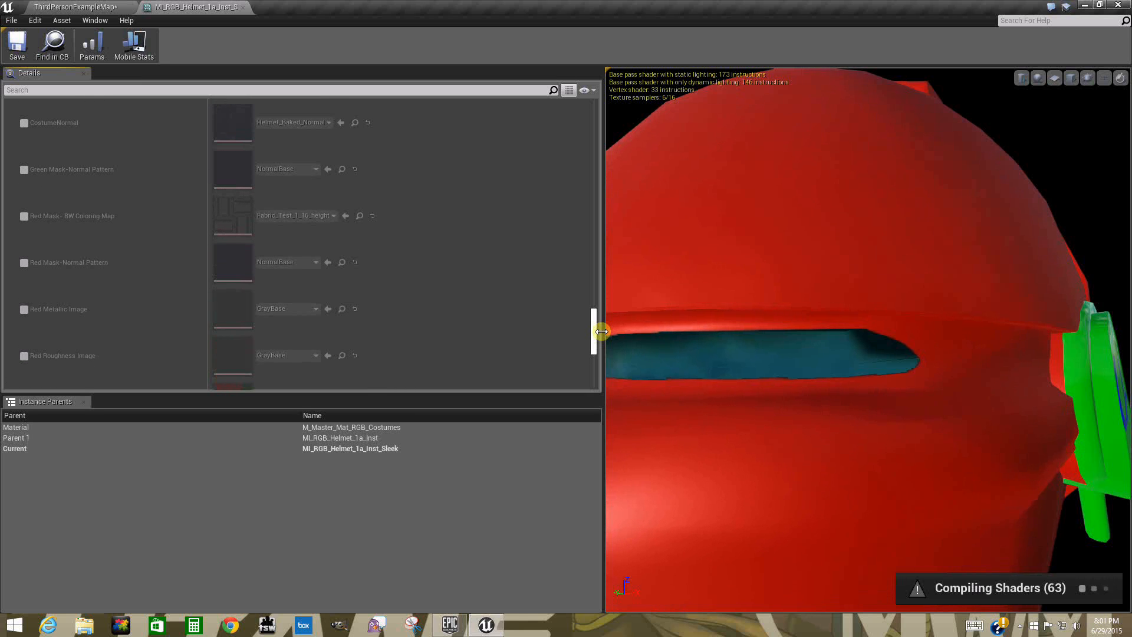
{"action": "left_click", "coordinate": [24, 216]}
{"action": "left_click", "coordinate": [293, 217]}
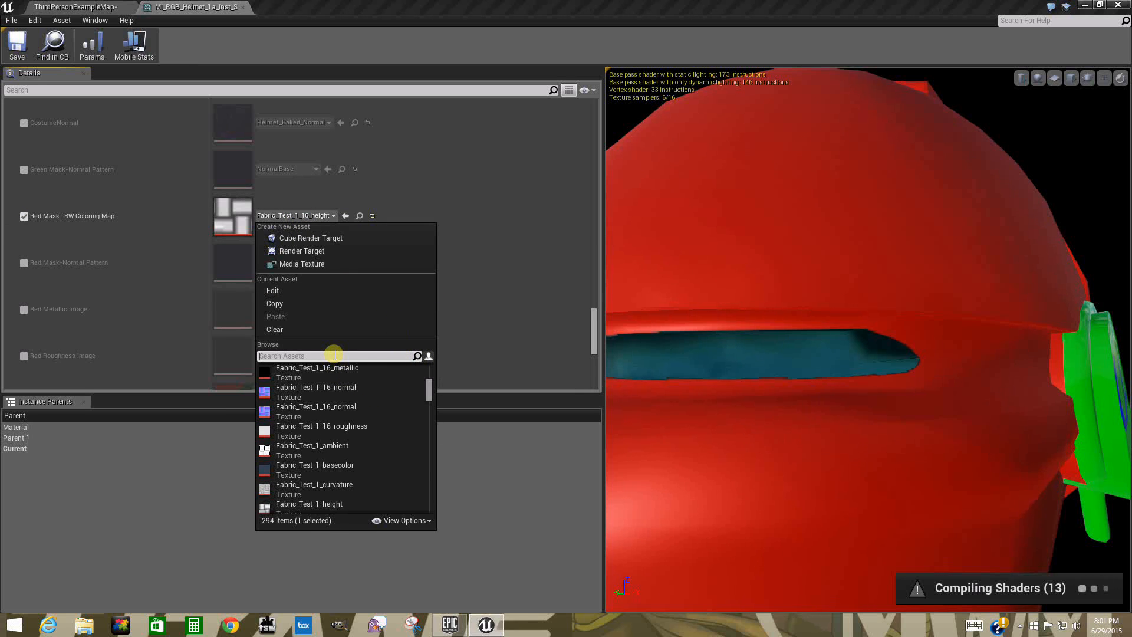
{"action": "type", "text": "bw"}
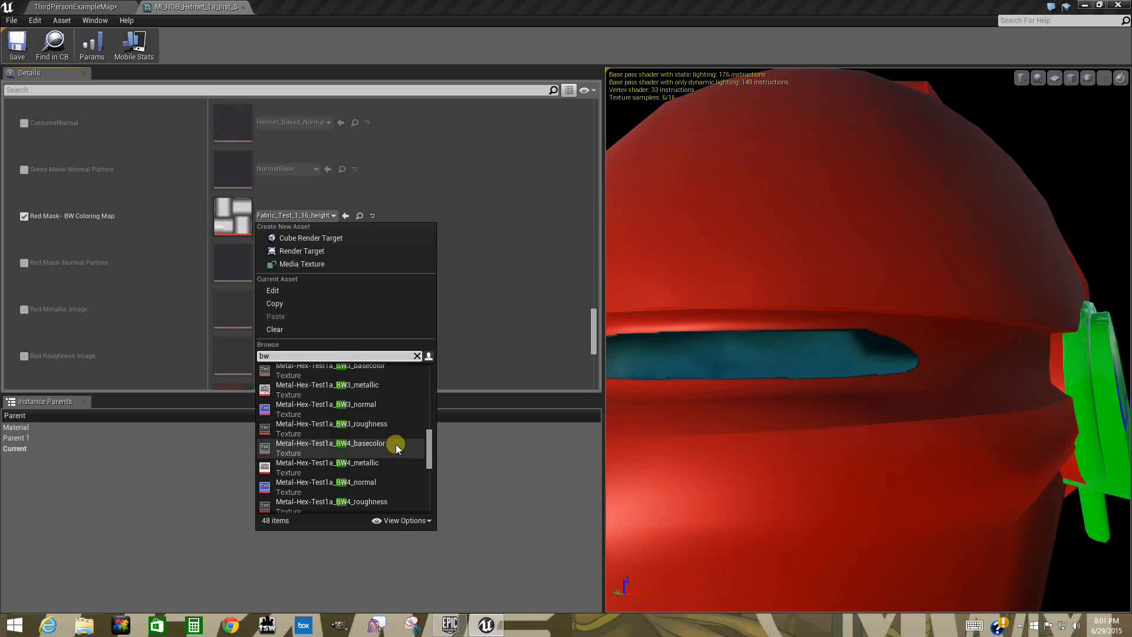
{"action": "left_click_drag", "start_coordinate": [427, 442], "coordinate": [424, 420]}
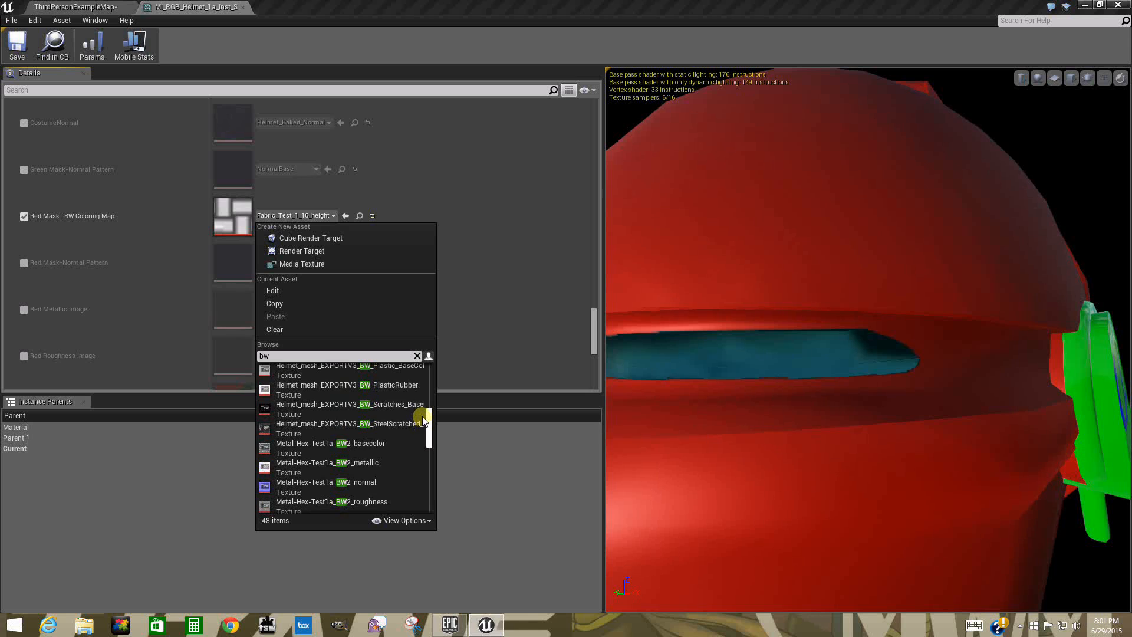
{"action": "scroll", "coordinate": [383, 437], "scroll_direction": "up", "scroll_amount": 3}
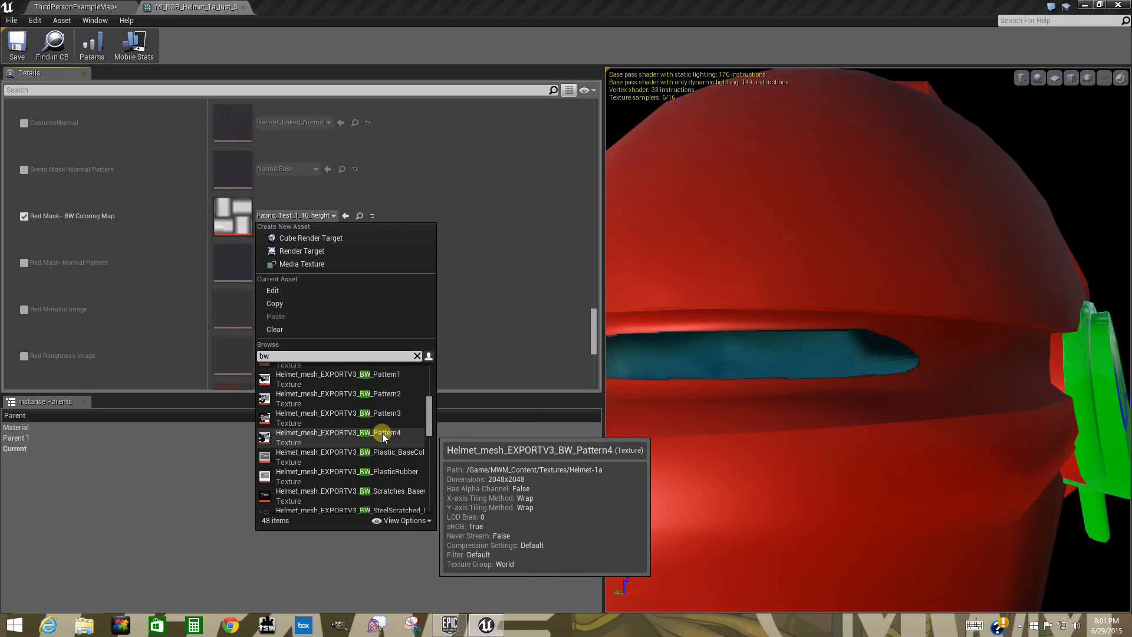
{"action": "left_click", "coordinate": [383, 433]}
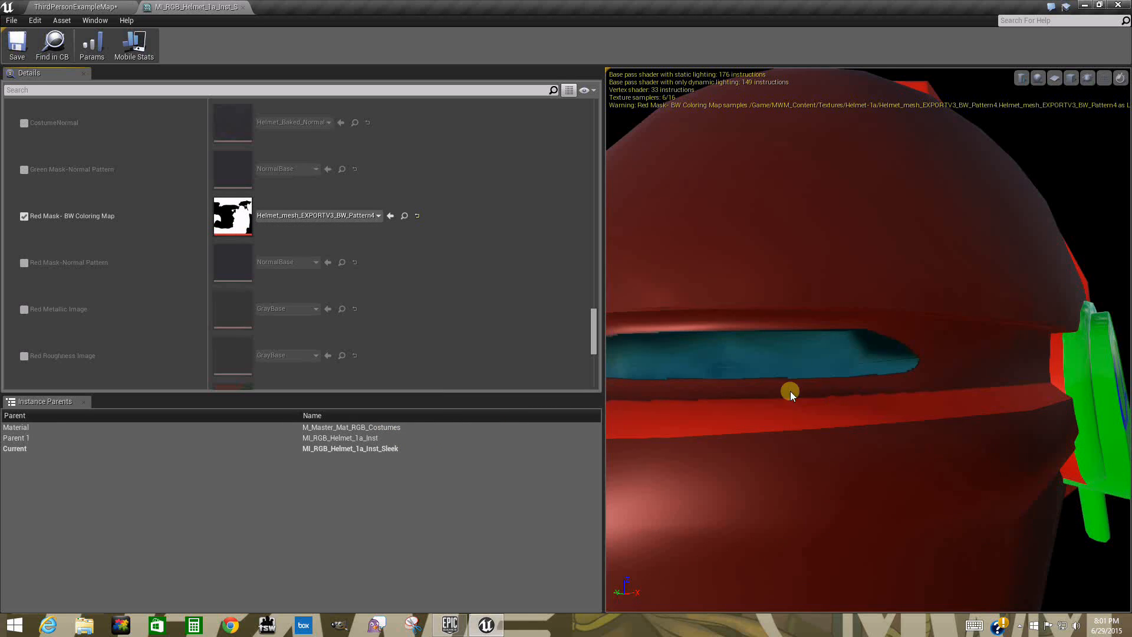
- Inspect the pattern around the helmet, filter the textures by "bw" and switch Red Mask- BW Coloring Map to Helmet_mesh_EXPORTV3_BW_Pattern3
{"action": "scroll", "coordinate": [812, 391], "scroll_direction": "down", "scroll_amount": 5}
{"action": "left_click_drag", "start_coordinate": [826, 386], "coordinate": [954, 252]}
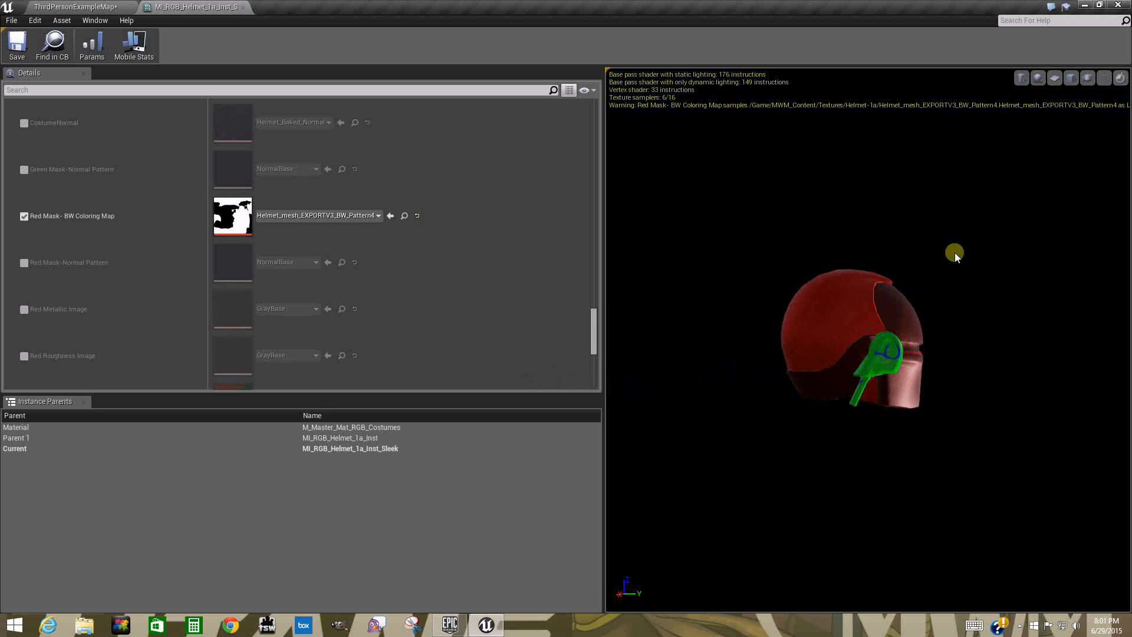
{"action": "left_click_drag", "start_coordinate": [886, 309], "coordinate": [584, 263]}
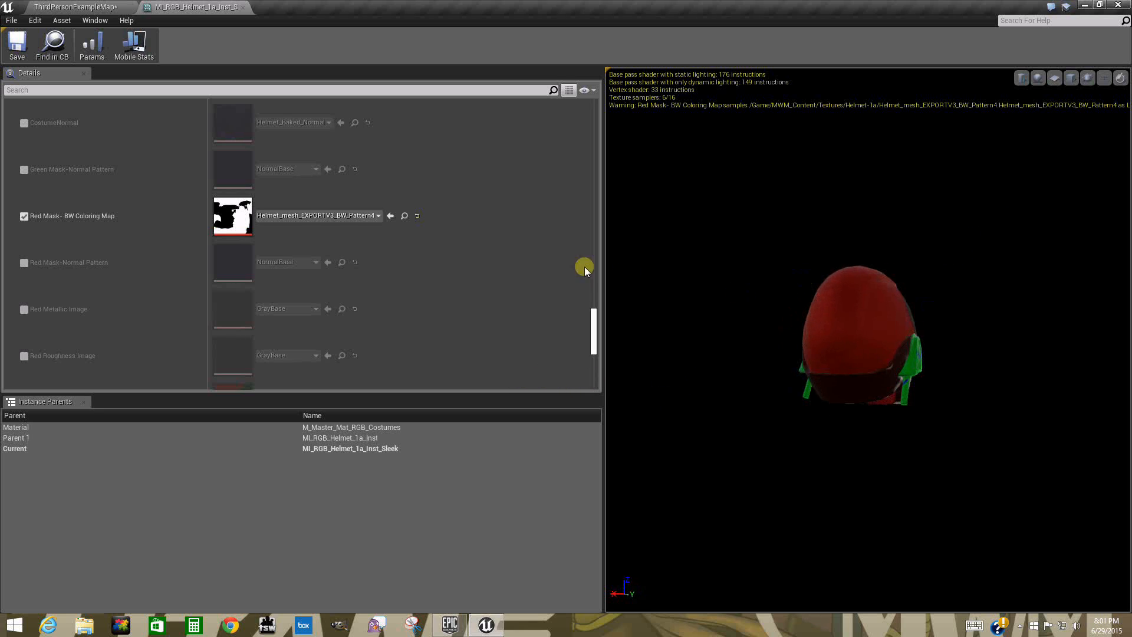
{"action": "left_click", "coordinate": [339, 214]}
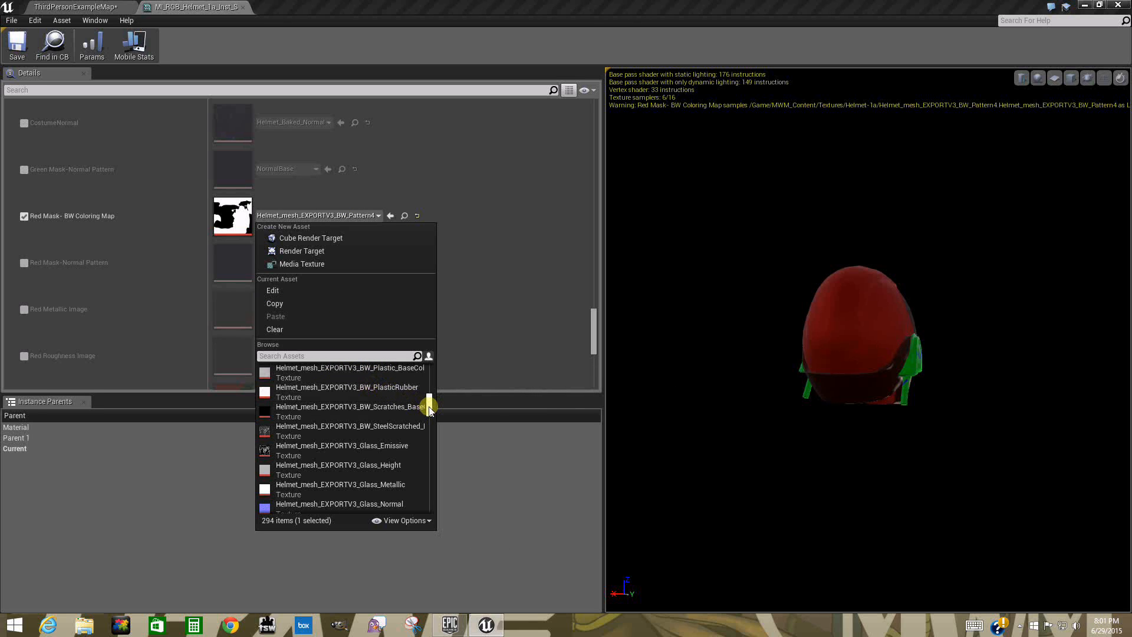
{"action": "left_click_drag", "start_coordinate": [429, 408], "coordinate": [423, 382]}
{"action": "left_click", "coordinate": [342, 356]}
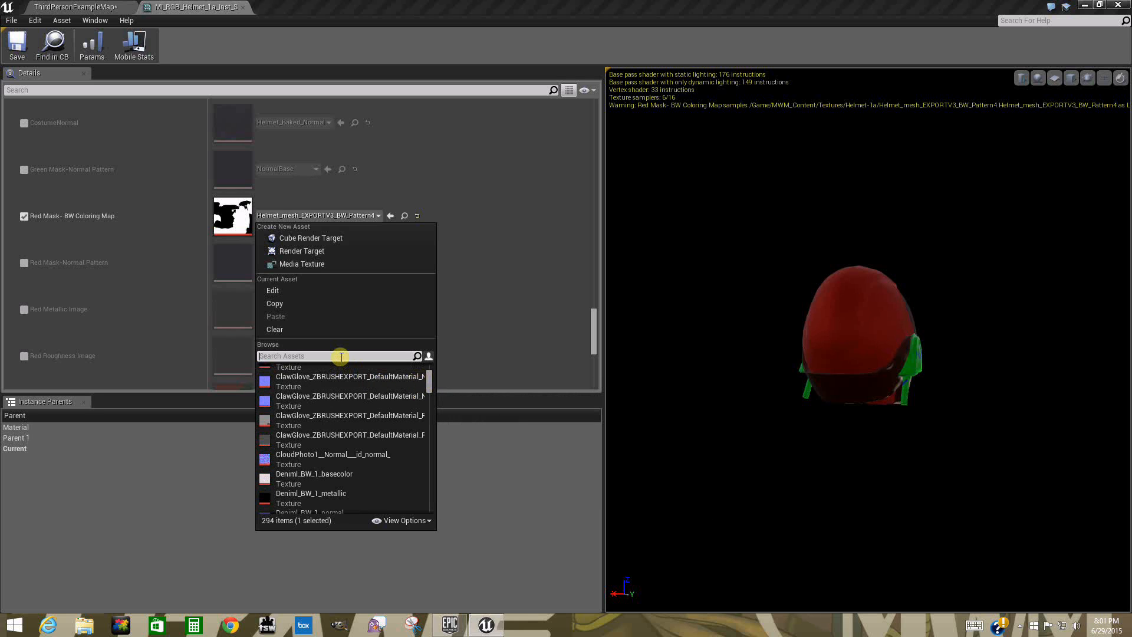
{"action": "type", "text": "bw"}
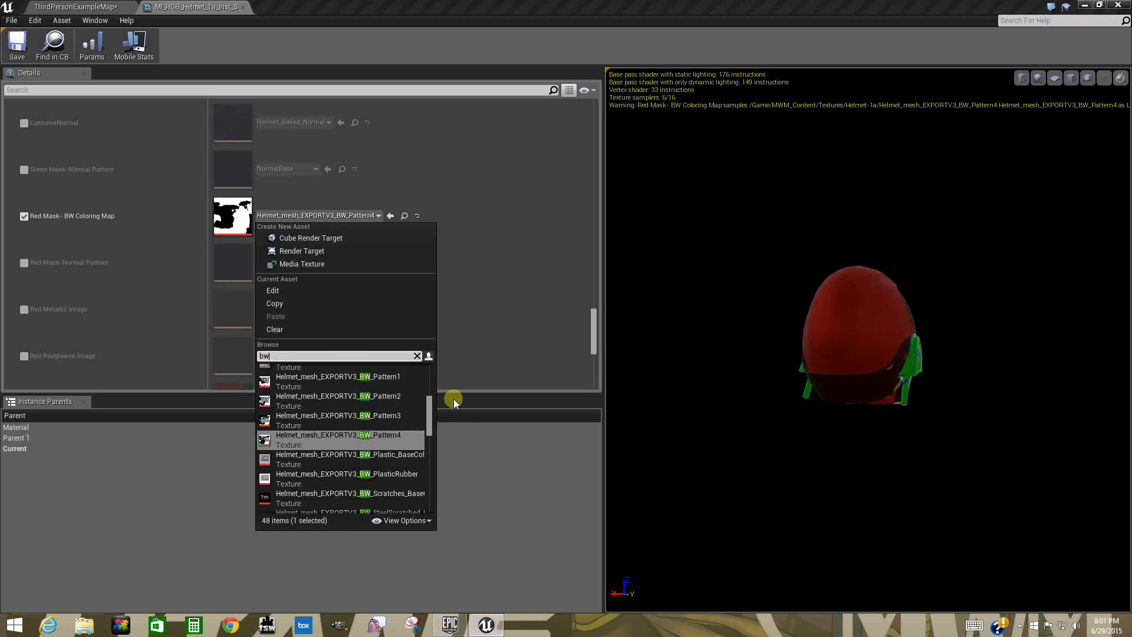
{"action": "left_click", "coordinate": [377, 416]}
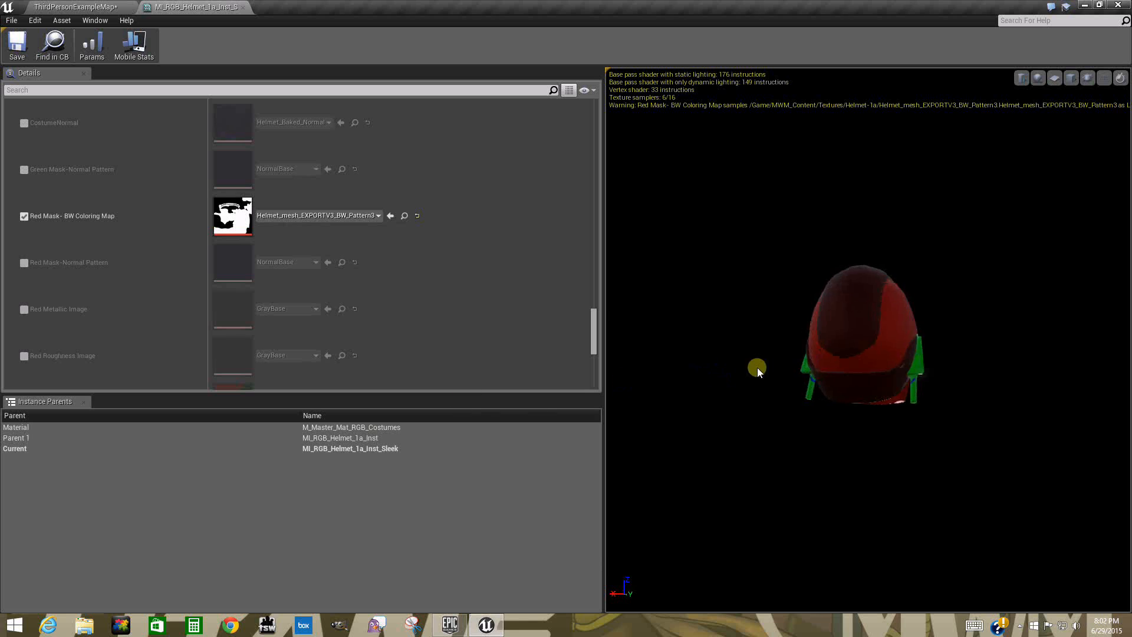
- Inspect the Pattern3 coloring map around the helmet's front and side, including a close-up view
{"action": "left_click_drag", "start_coordinate": [758, 367], "coordinate": [942, 398]}
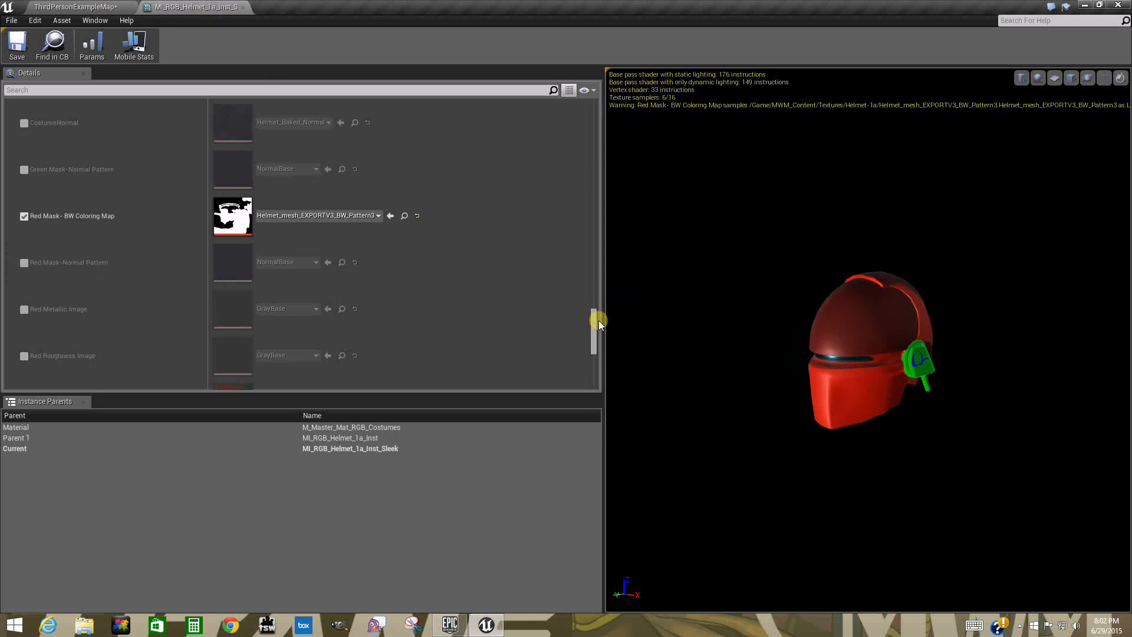
{"action": "left_click_drag", "start_coordinate": [866, 360], "coordinate": [826, 366]}
{"action": "left_click", "coordinate": [229, 227]}
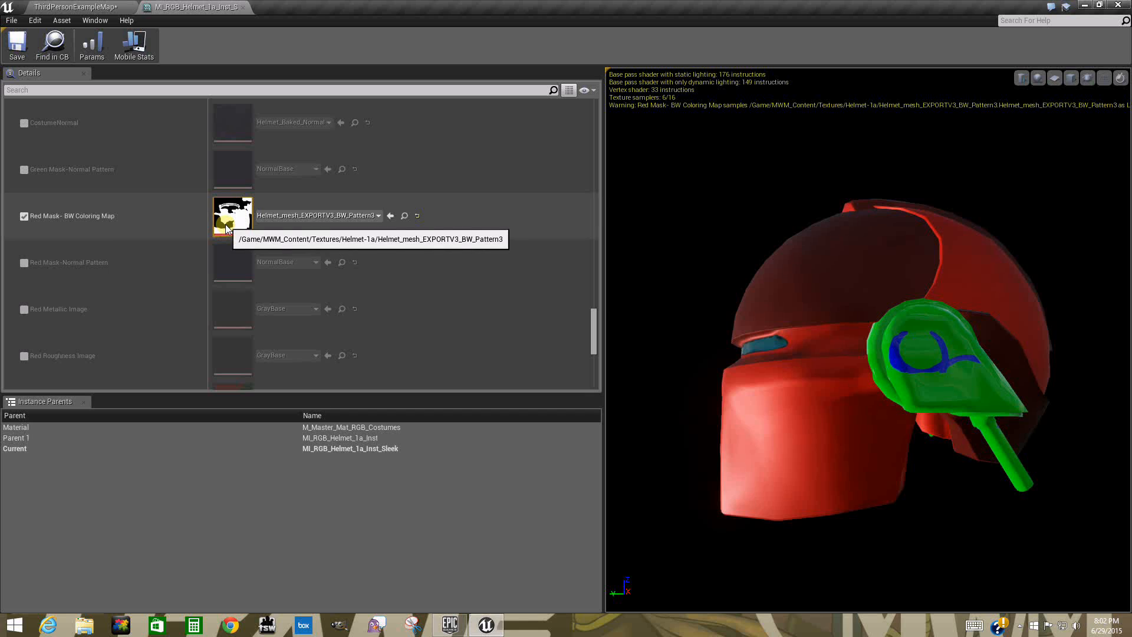
{"action": "left_click", "coordinate": [716, 582]}
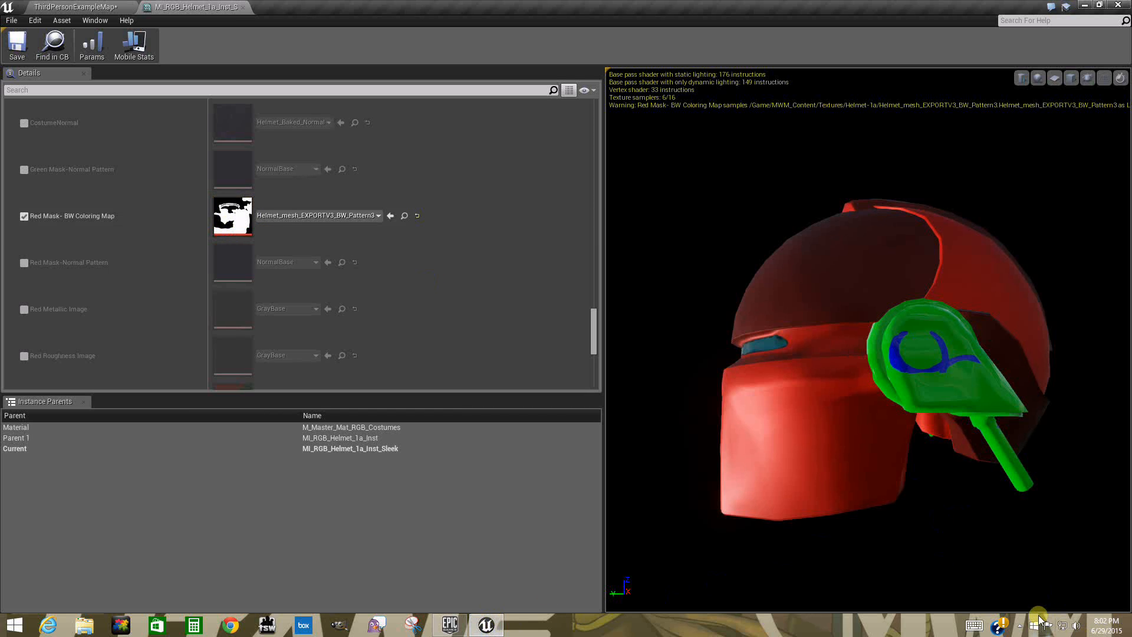
{"action": "left_click", "coordinate": [1021, 626]}
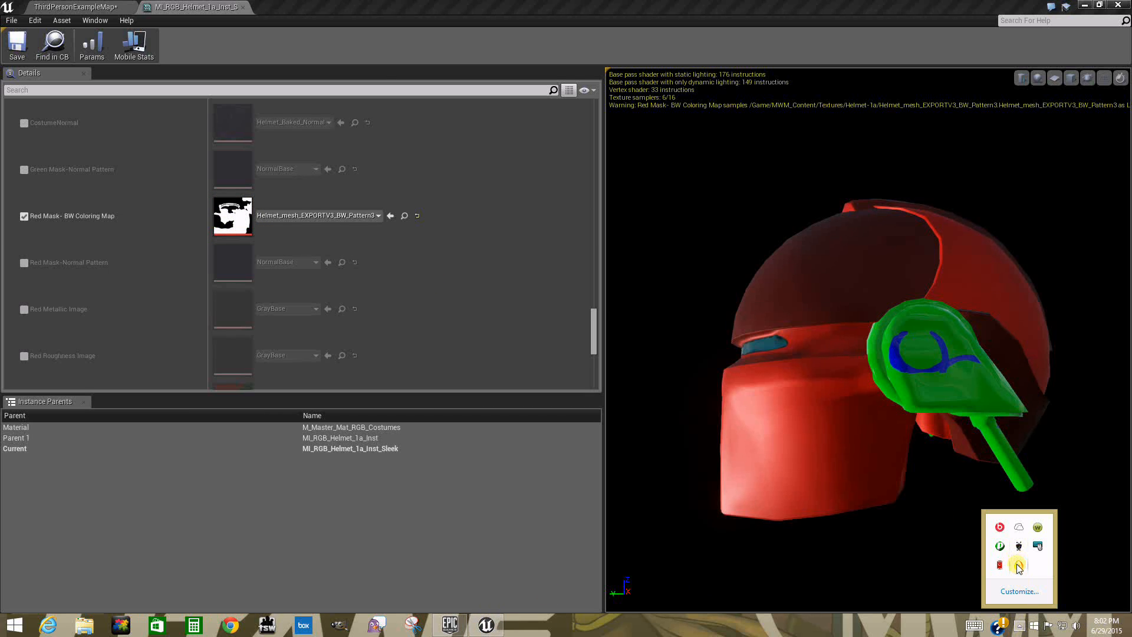
{"action": "left_click", "coordinate": [1018, 566]}
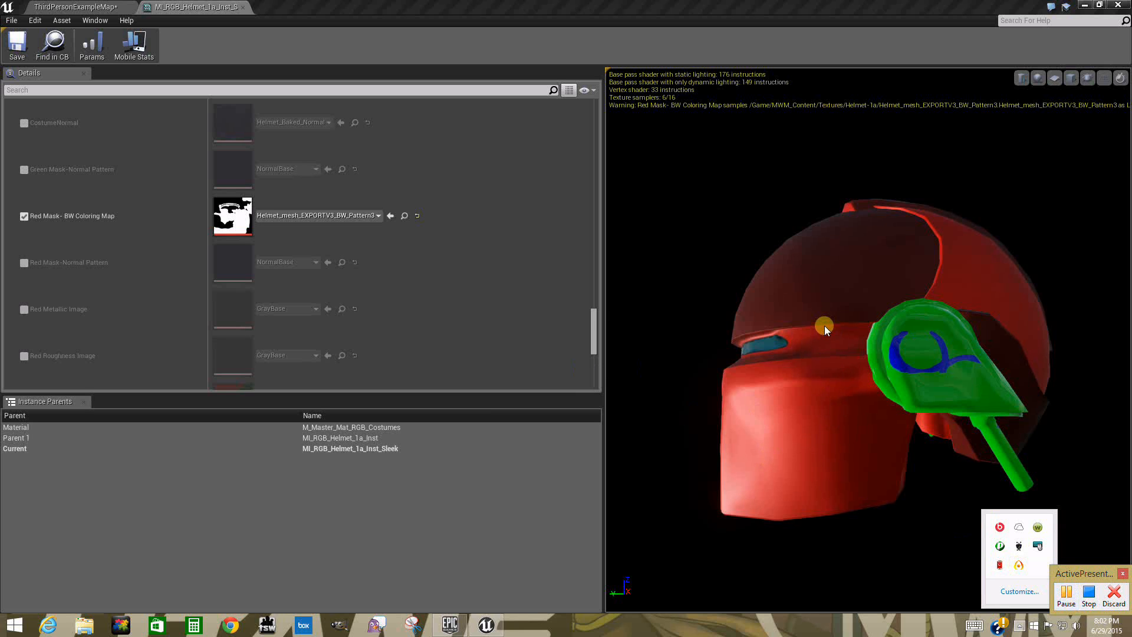
- Override Red Mask-Color and Red Mask-Color #2, and set Red Mask-Color #2 to black, hex 000000FF
{"action": "left_click_drag", "start_coordinate": [596, 314], "coordinate": [571, 348]}
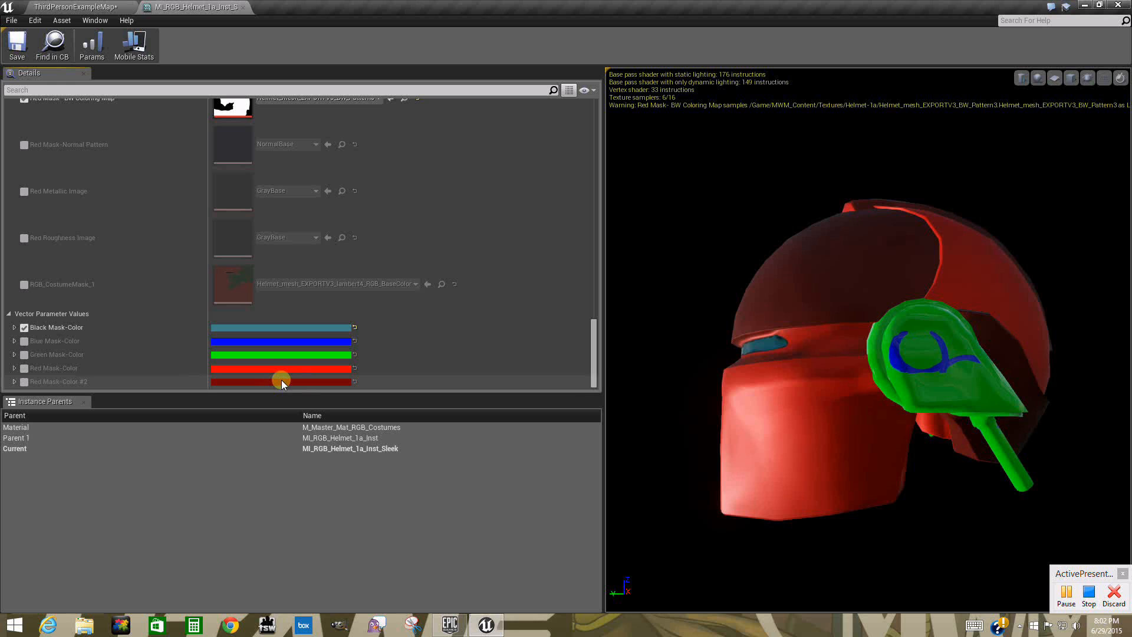
{"action": "left_click", "coordinate": [24, 381]}
{"action": "left_click", "coordinate": [24, 368]}
{"action": "left_click", "coordinate": [281, 382]}
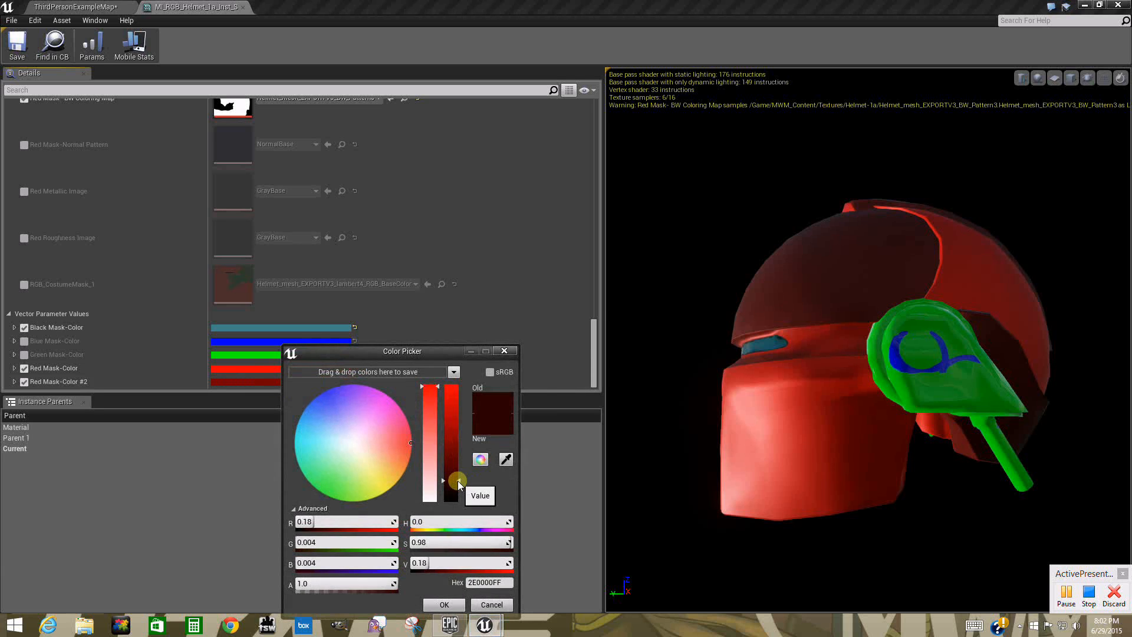
{"action": "left_click_drag", "start_coordinate": [458, 483], "coordinate": [448, 515]}
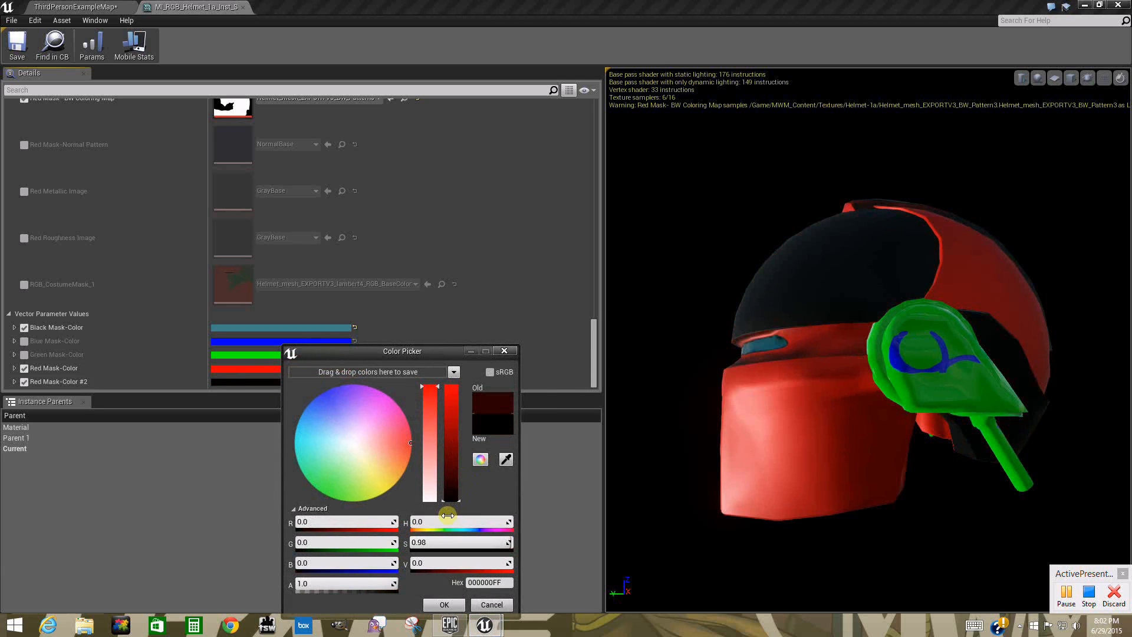
{"action": "left_click", "coordinate": [445, 605]}
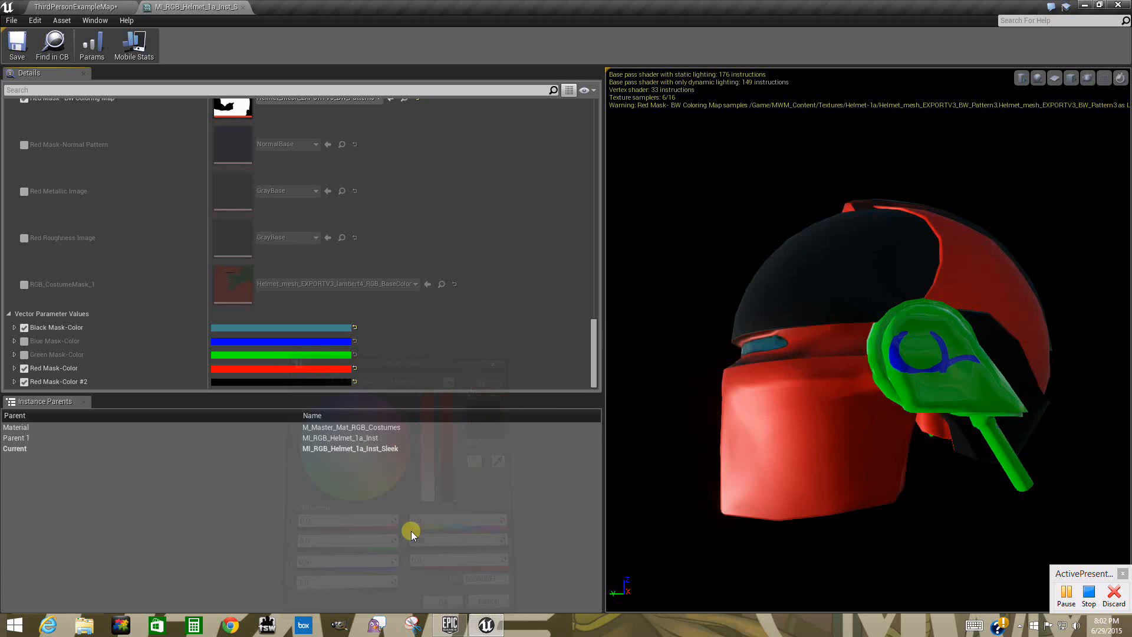
- Change Red Mask-Color to near-white, hex FFF7FAFF, and check it on the front of the helmet
{"action": "left_click", "coordinate": [288, 369]}
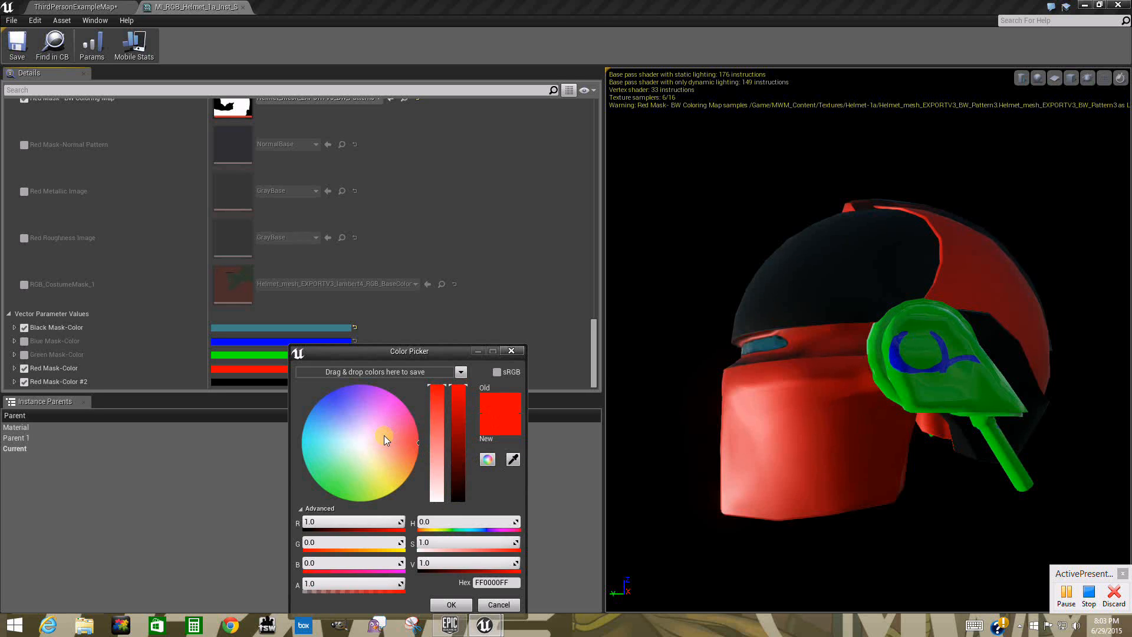
{"action": "left_click_drag", "start_coordinate": [406, 443], "coordinate": [362, 442]}
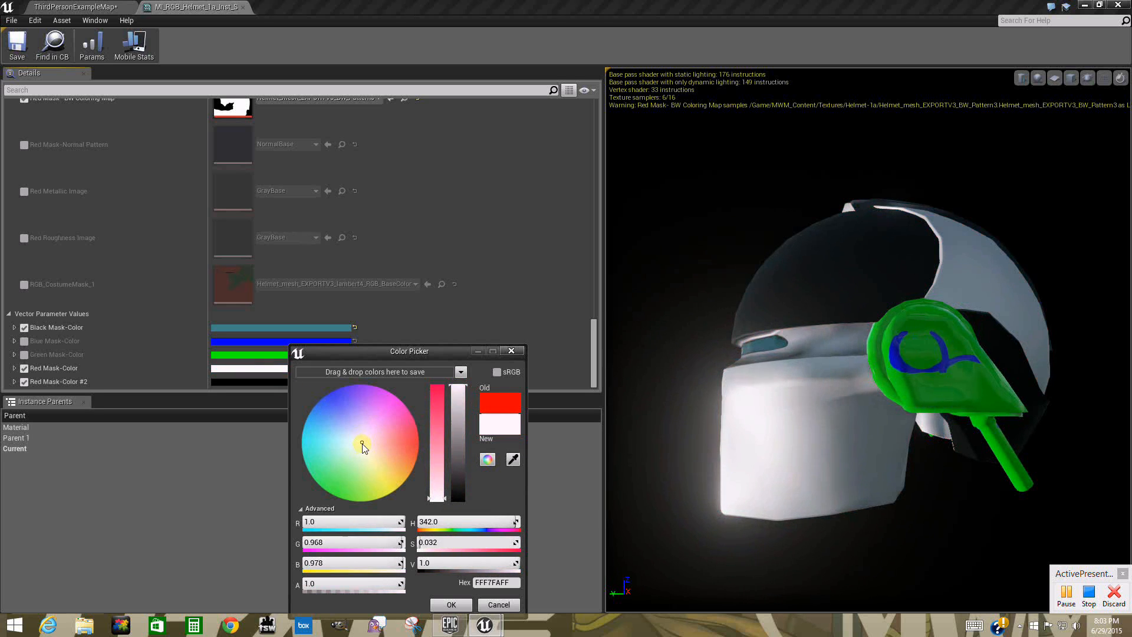
{"action": "left_click", "coordinate": [452, 605]}
{"action": "left_click_drag", "start_coordinate": [641, 491], "coordinate": [875, 462]}
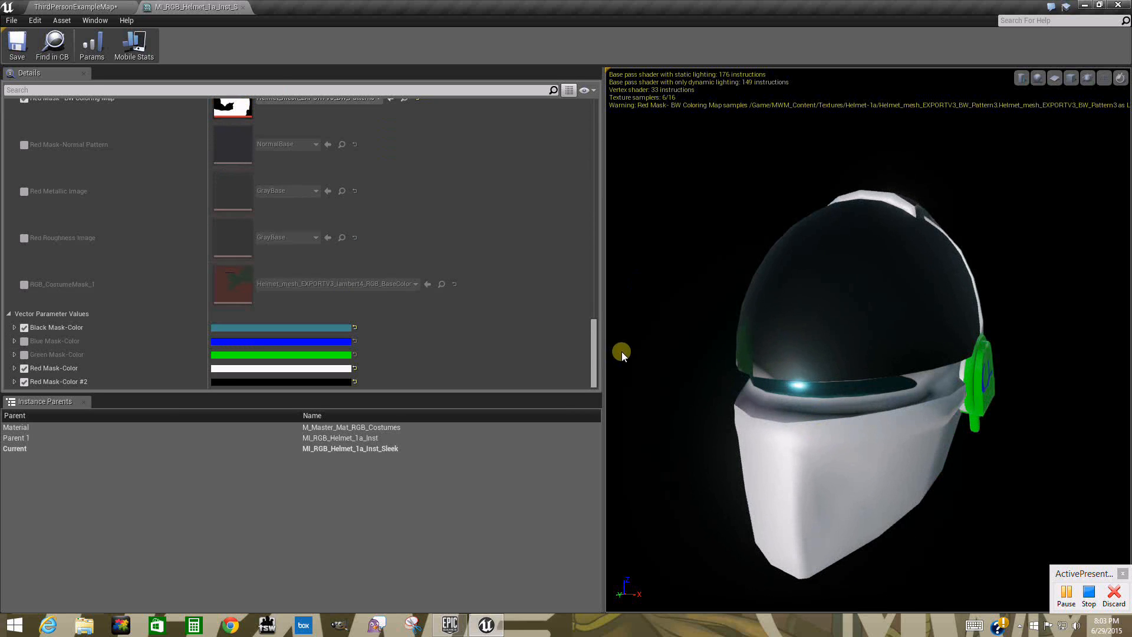
- Override Red Metallic Image and browse its available textures filtered by "bw"
{"action": "mouse_move", "coordinate": [592, 337]}
{"action": "left_mouse_down"}
{"action": "mouse_move", "coordinate": [593, 324]}
{"action": "mouse_move", "coordinate": [602, 339]}
{"action": "mouse_move", "coordinate": [591, 348]}
{"action": "mouse_move", "coordinate": [602, 332]}
{"action": "mouse_move", "coordinate": [603, 342]}
{"action": "left_mouse_up"}
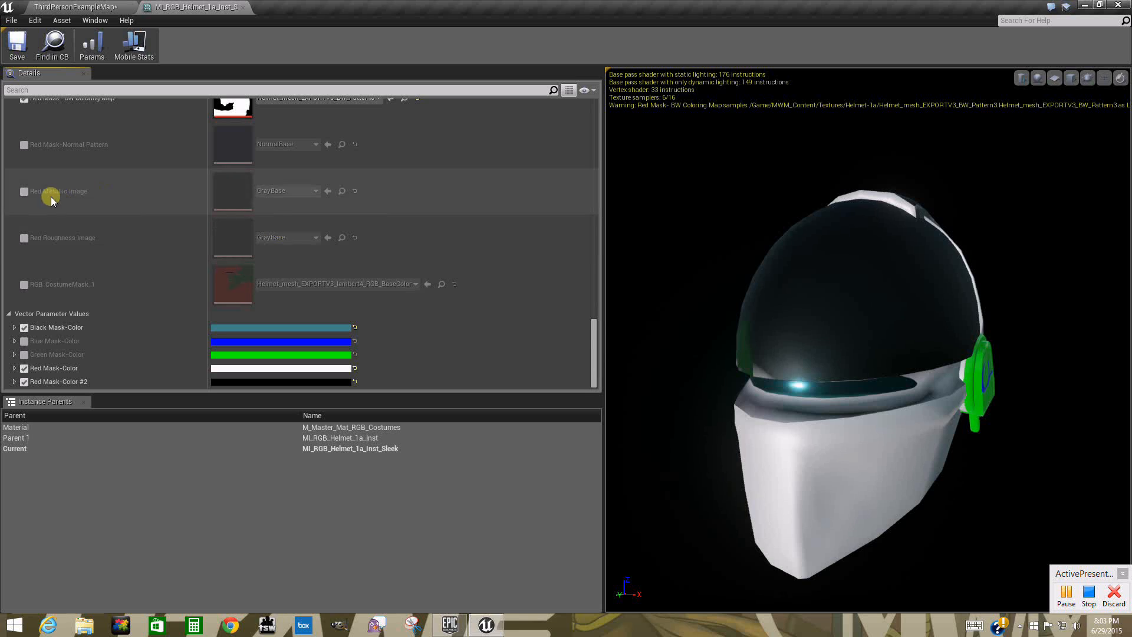
{"action": "left_click", "coordinate": [22, 193]}
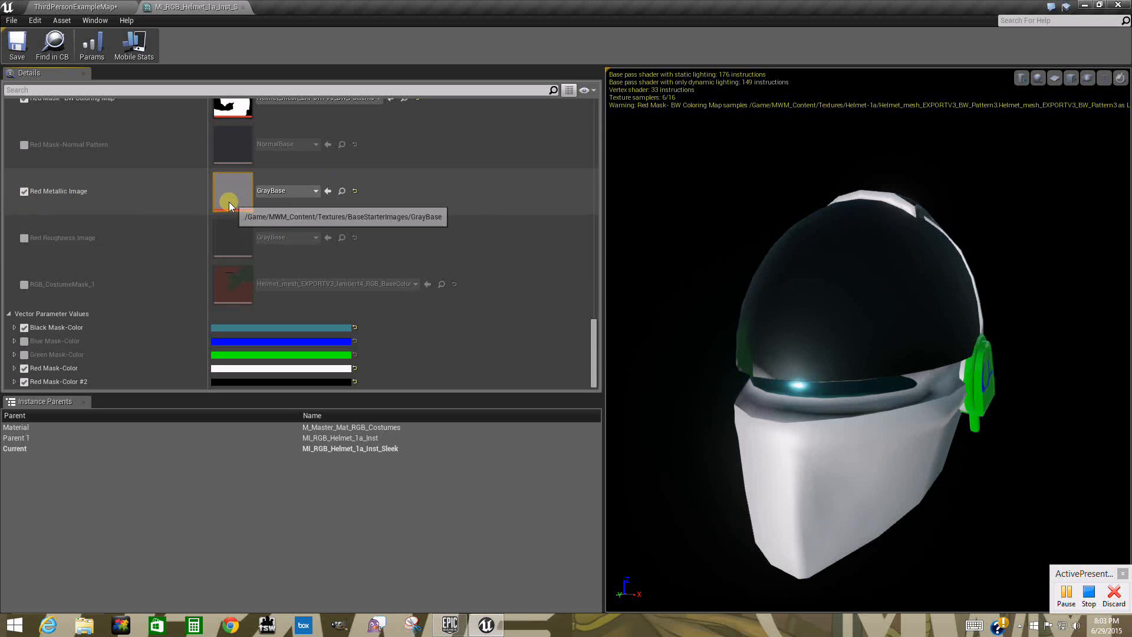
{"action": "left_click", "coordinate": [292, 190]}
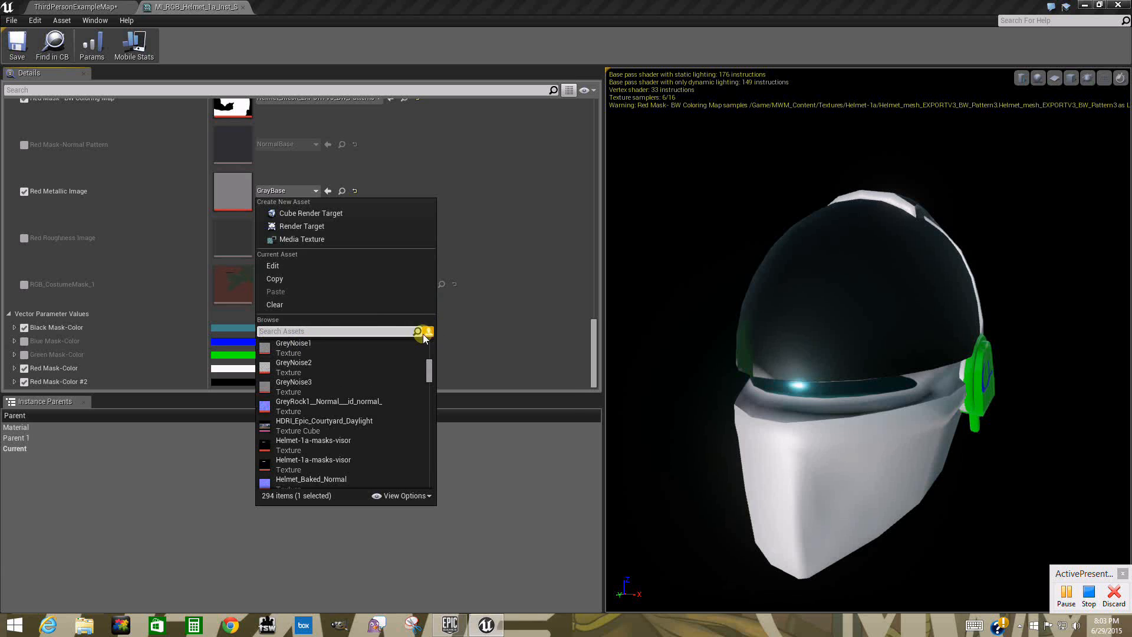
{"action": "mouse_move", "coordinate": [422, 354]}
{"action": "left_click_drag", "start_coordinate": [429, 371], "coordinate": [429, 349]}
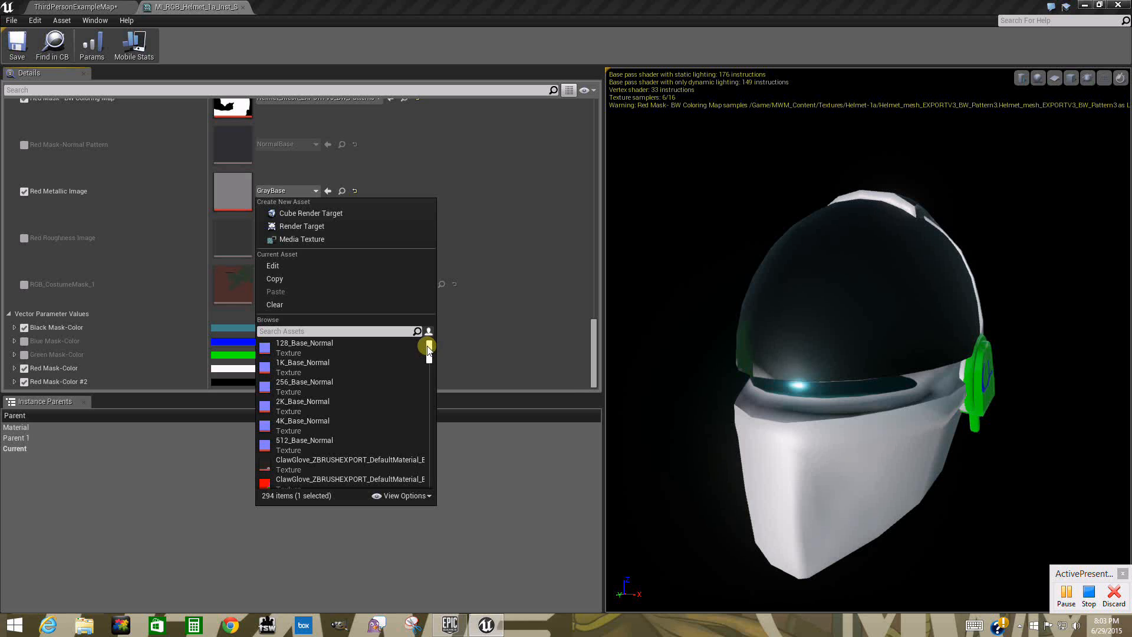
{"action": "left_click", "coordinate": [394, 330]}
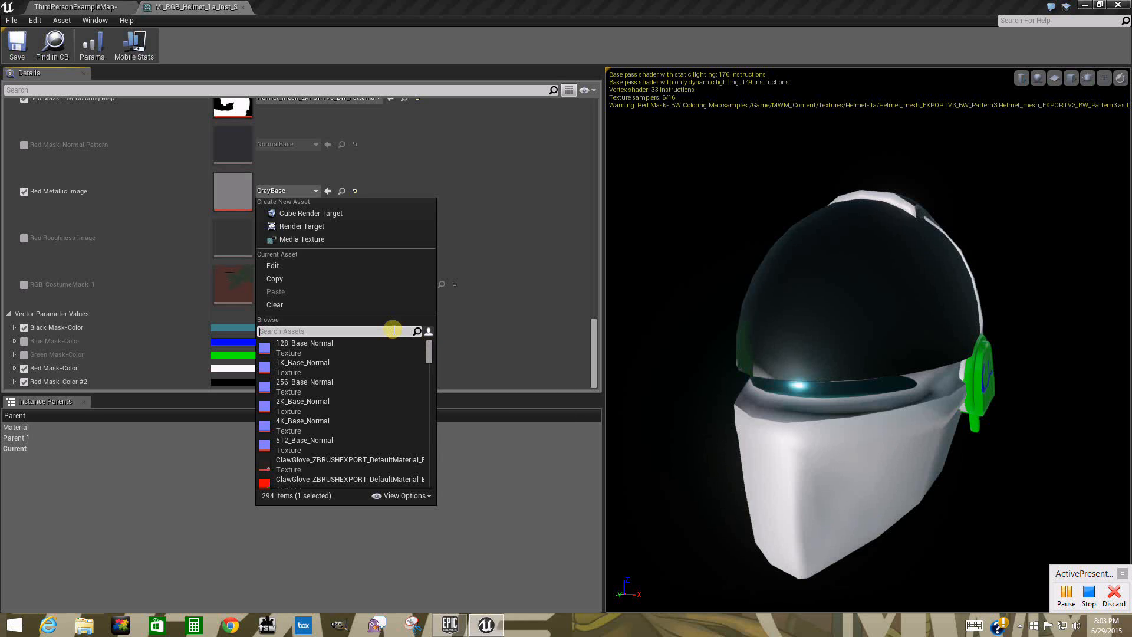
{"action": "type", "text": "bw"}
{"action": "scroll", "coordinate": [416, 384], "scroll_direction": "down", "scroll_amount": 5}
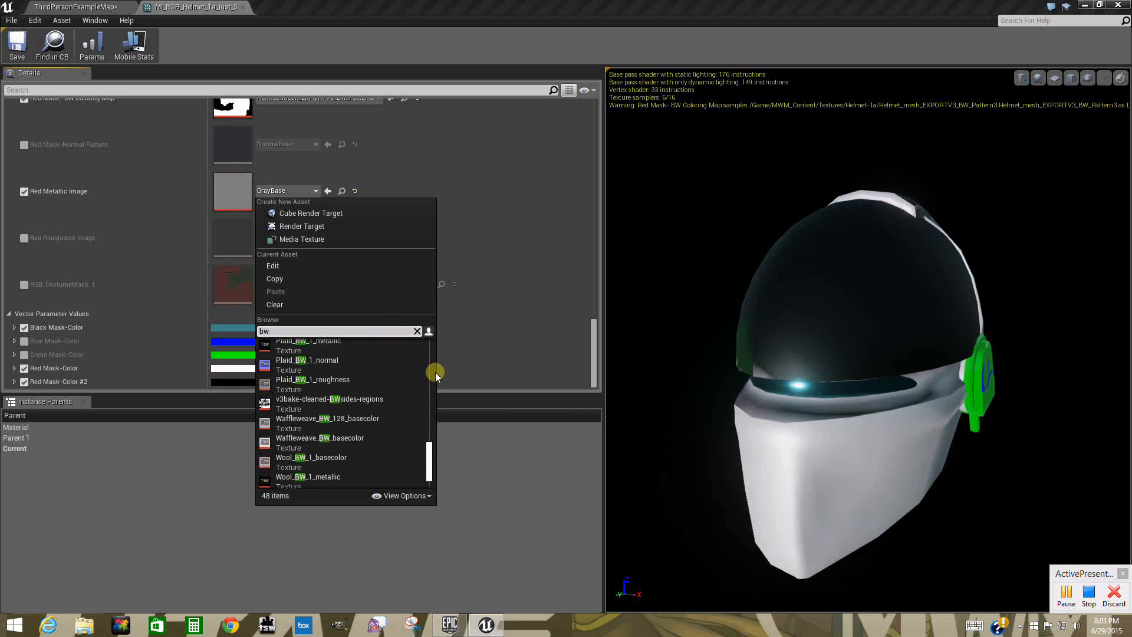
{"action": "left_click_drag", "start_coordinate": [429, 455], "coordinate": [433, 415]}
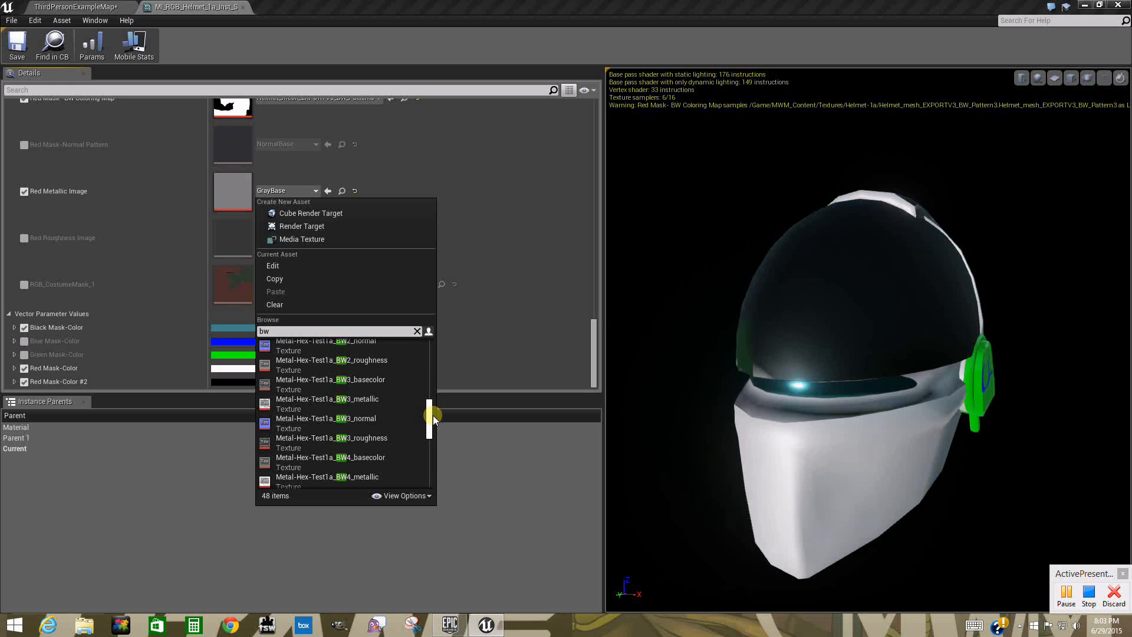
{"action": "left_click_drag", "start_coordinate": [433, 415], "coordinate": [431, 419]}
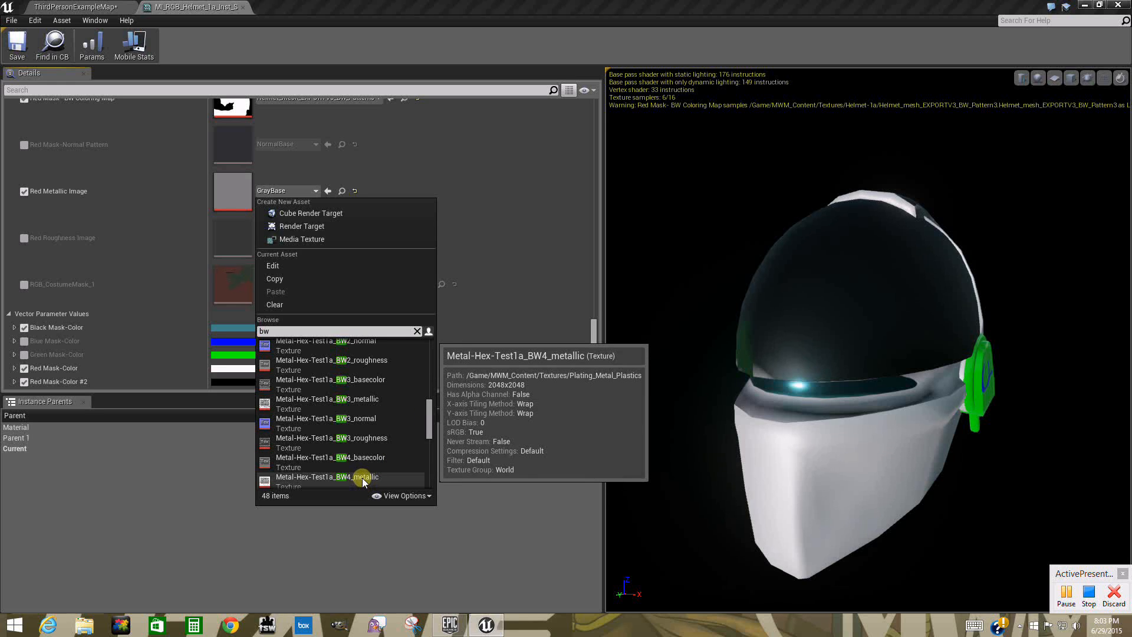
{"action": "left_click_drag", "start_coordinate": [430, 417], "coordinate": [423, 383]}
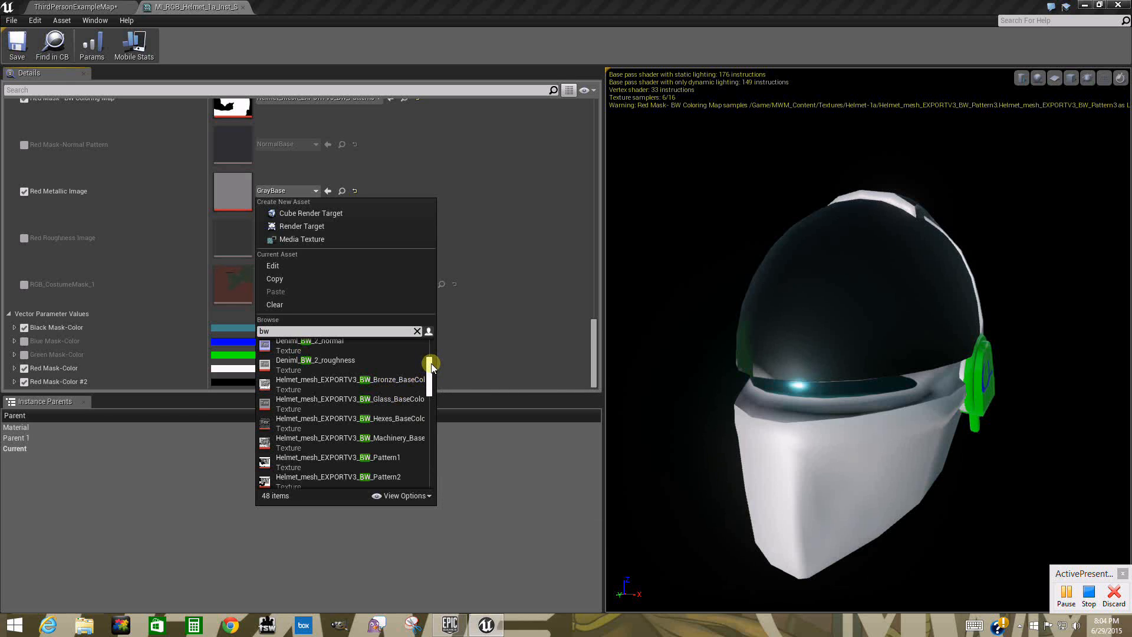
- Filter the textures by "meta", assign Helmet_mesh_EXPORTV3_Bronze_Metallic to Red Metallic Image and inspect the shell's surface
{"action": "left_click_drag", "start_coordinate": [315, 333], "coordinate": [243, 328]}
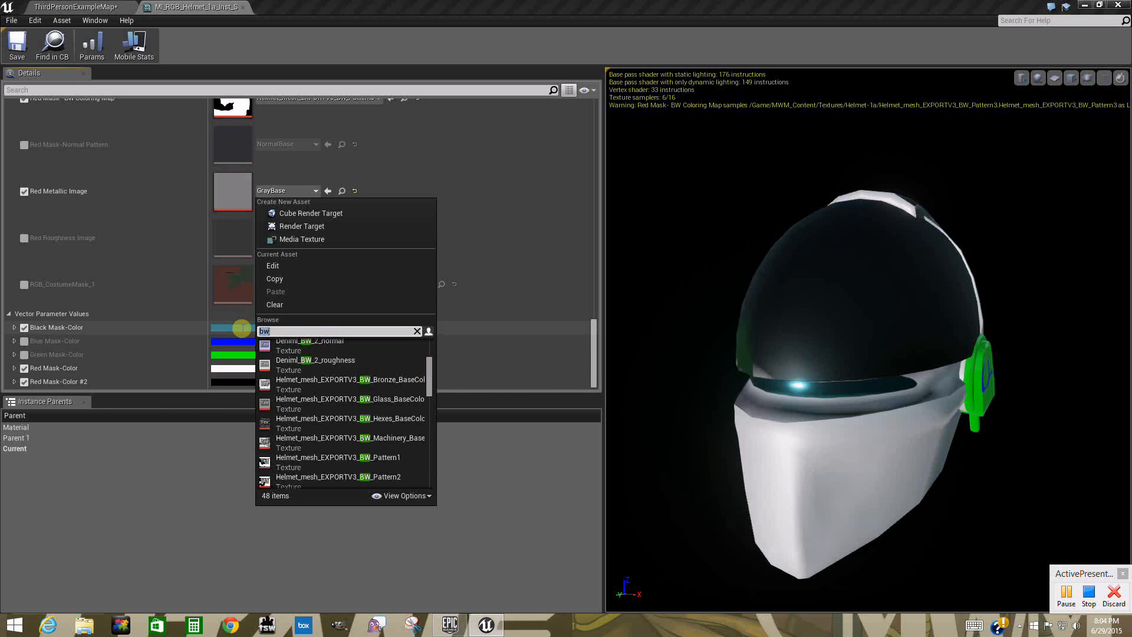
{"action": "type", "text": "meta"}
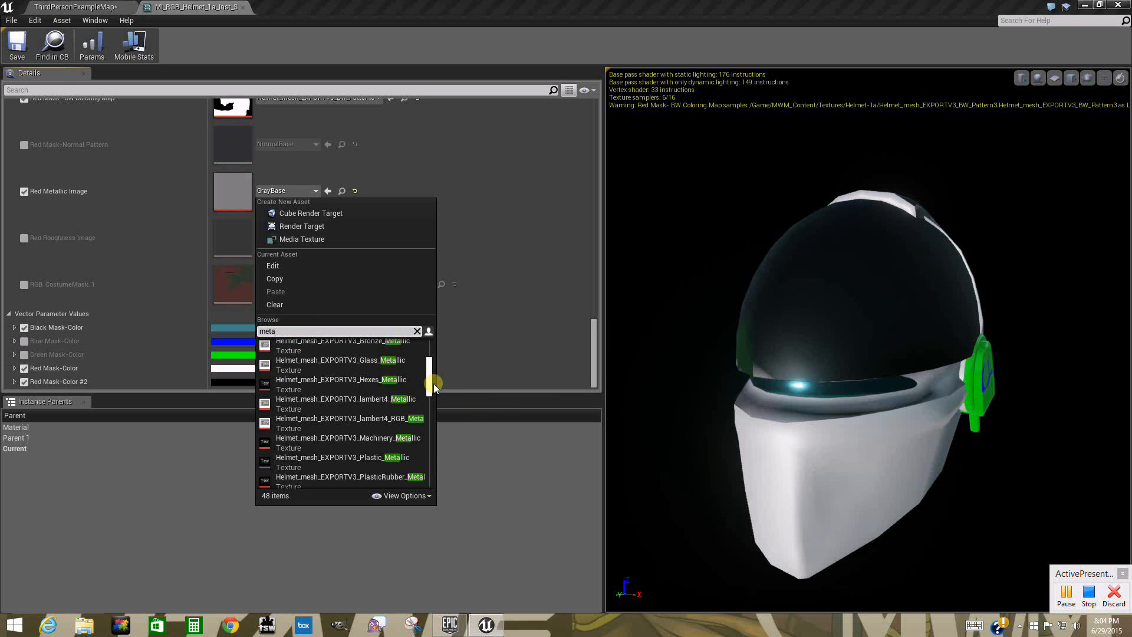
{"action": "left_click", "coordinate": [398, 342]}
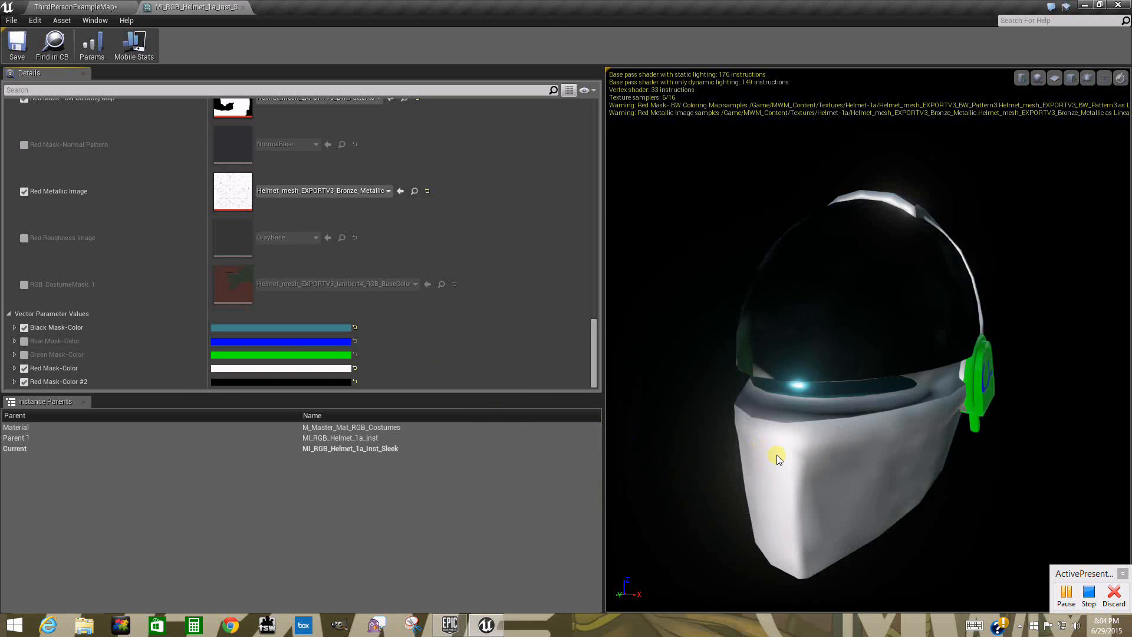
{"action": "mouse_move", "coordinate": [847, 447]}
{"action": "left_mouse_down"}
{"action": "mouse_move", "coordinate": [802, 410]}
{"action": "mouse_move", "coordinate": [868, 391]}
{"action": "mouse_move", "coordinate": [982, 453]}
{"action": "mouse_move", "coordinate": [1002, 440]}
{"action": "mouse_move", "coordinate": [949, 412]}
{"action": "mouse_move", "coordinate": [847, 437]}
{"action": "left_mouse_up"}
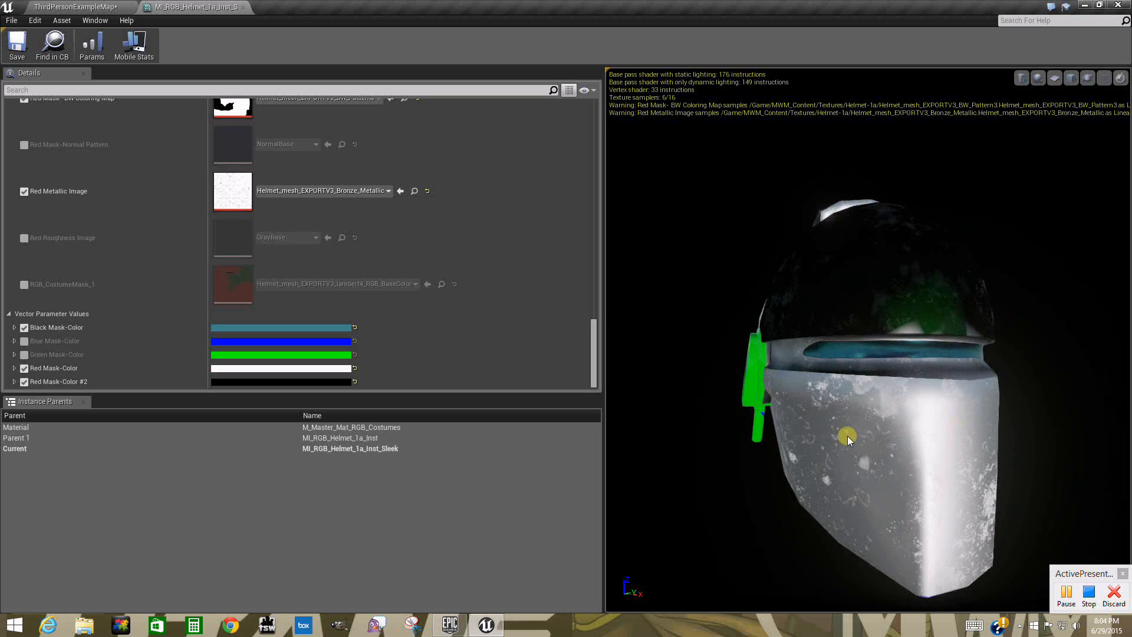
- Filter the textures by "meta", switch Red Metallic Image to Helmet_mesh_EXPORTV3_Plastic_Metallic and inspect the helmet from another angle
{"action": "left_click", "coordinate": [327, 192]}
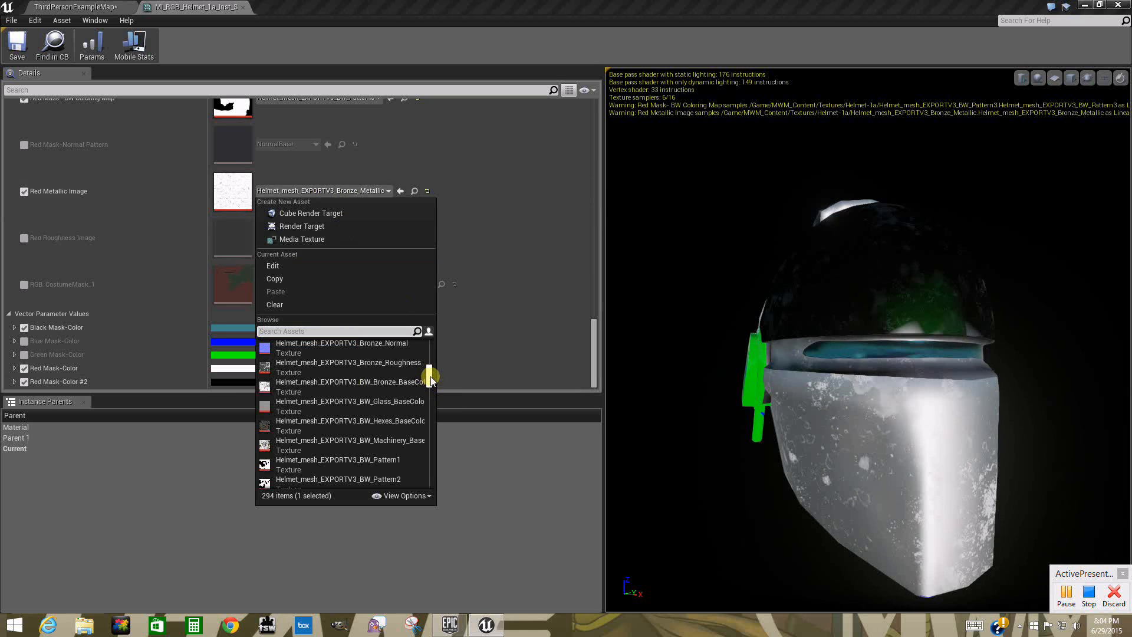
{"action": "left_click_drag", "start_coordinate": [430, 377], "coordinate": [430, 367]}
{"action": "left_click", "coordinate": [333, 332]}
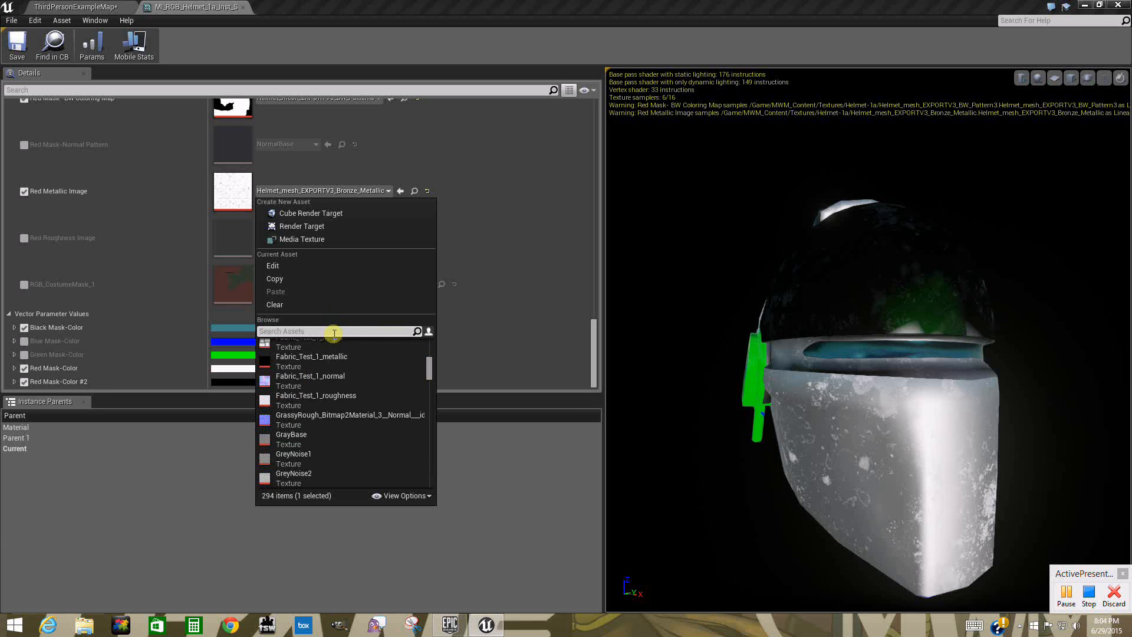
{"action": "type", "text": "meta"}
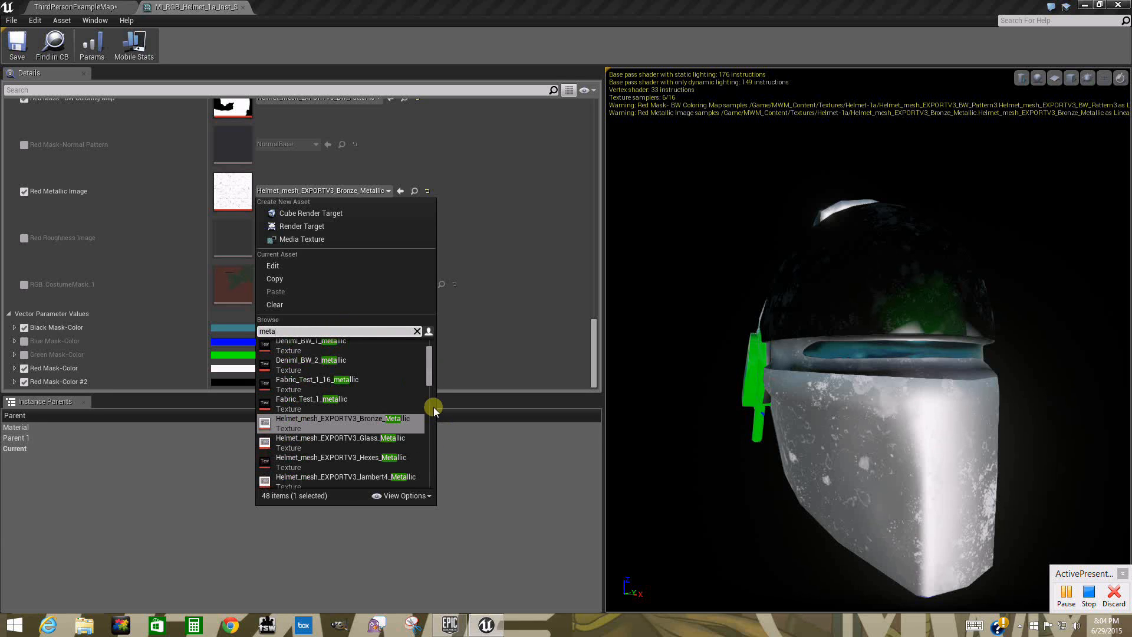
{"action": "left_click_drag", "start_coordinate": [428, 361], "coordinate": [437, 370]}
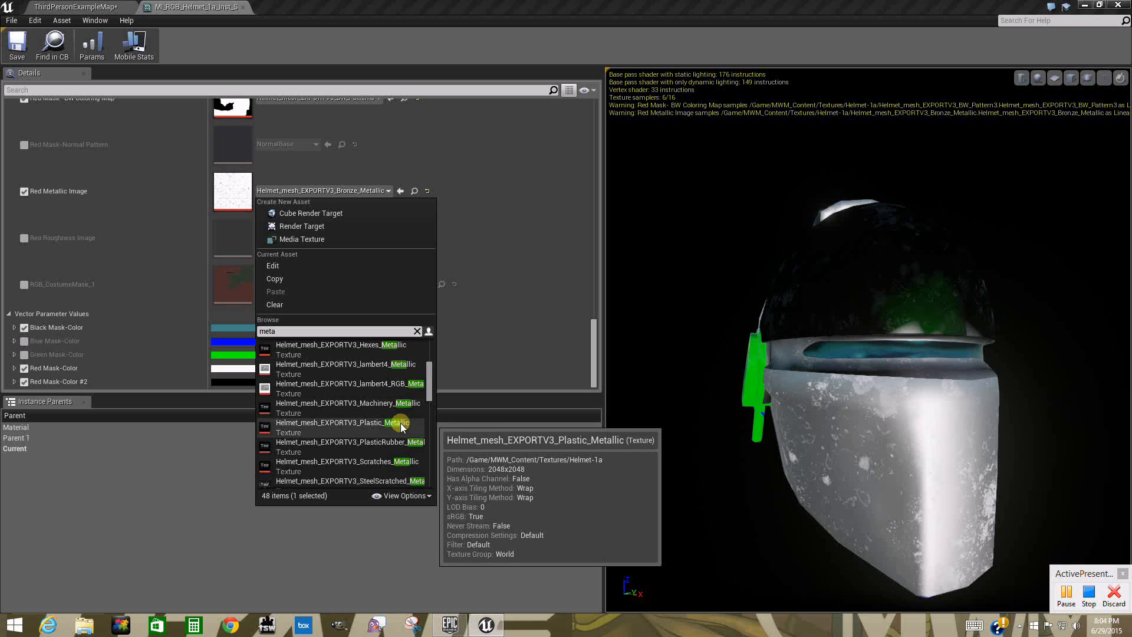
{"action": "left_click", "coordinate": [401, 422]}
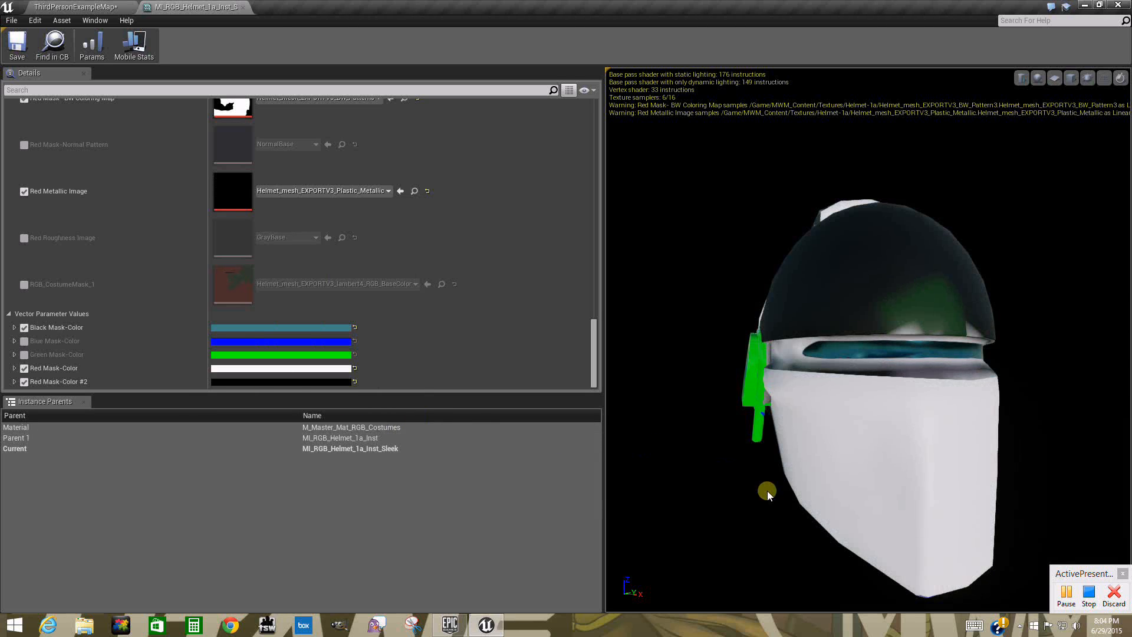
{"action": "left_click_drag", "start_coordinate": [1055, 508], "coordinate": [818, 442]}
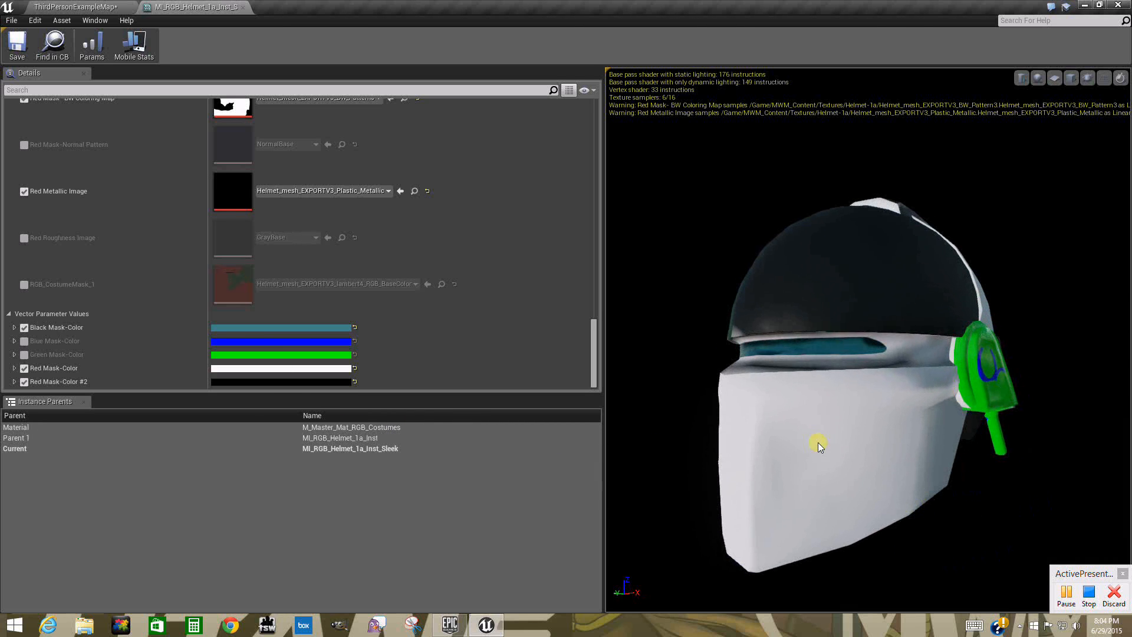
- Switch Red Metallic Image to Helmet_mesh_EXPORTV3_Scratches_Roughness and inspect the result on the helmet
{"action": "left_click", "coordinate": [340, 191]}
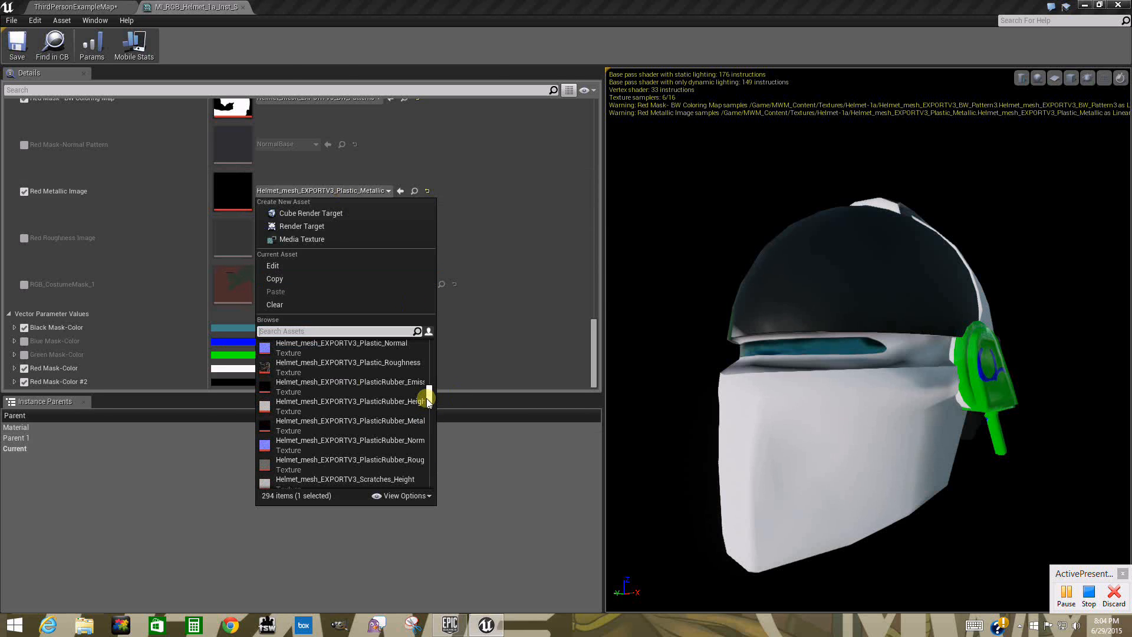
{"action": "left_click_drag", "start_coordinate": [429, 402], "coordinate": [428, 403]}
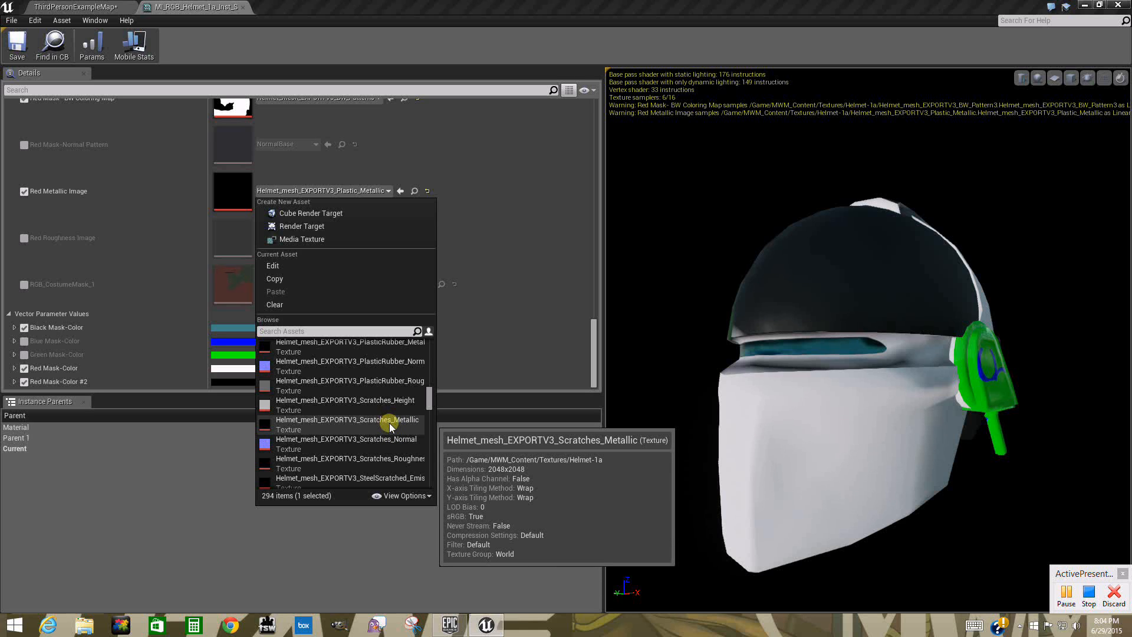
{"action": "left_click", "coordinate": [391, 459]}
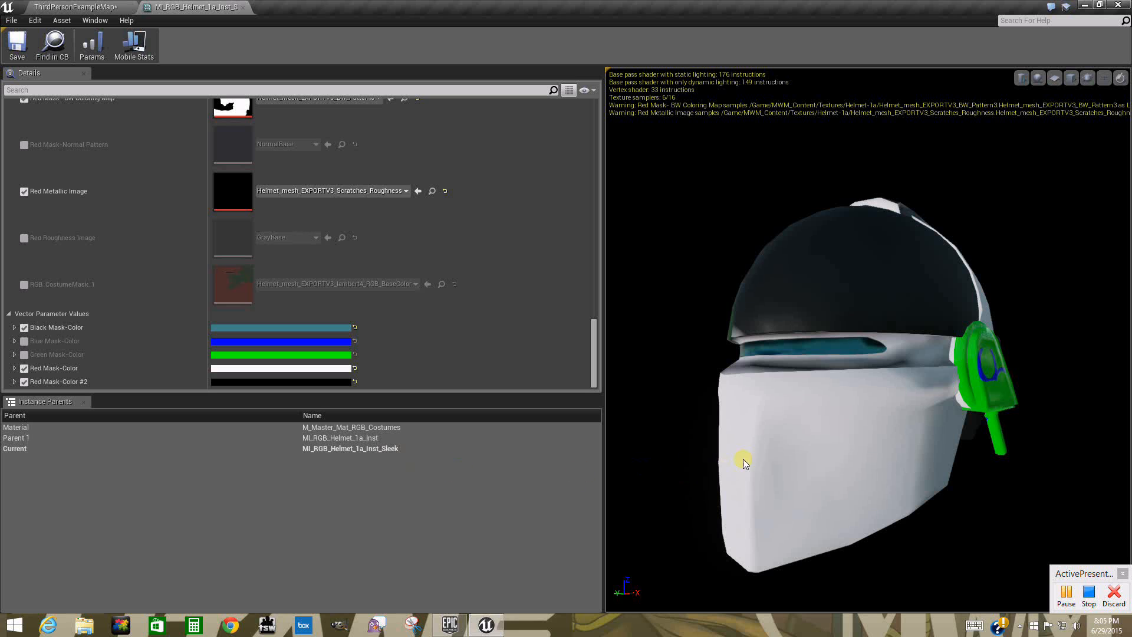
{"action": "left_click_drag", "start_coordinate": [832, 451], "coordinate": [786, 429]}
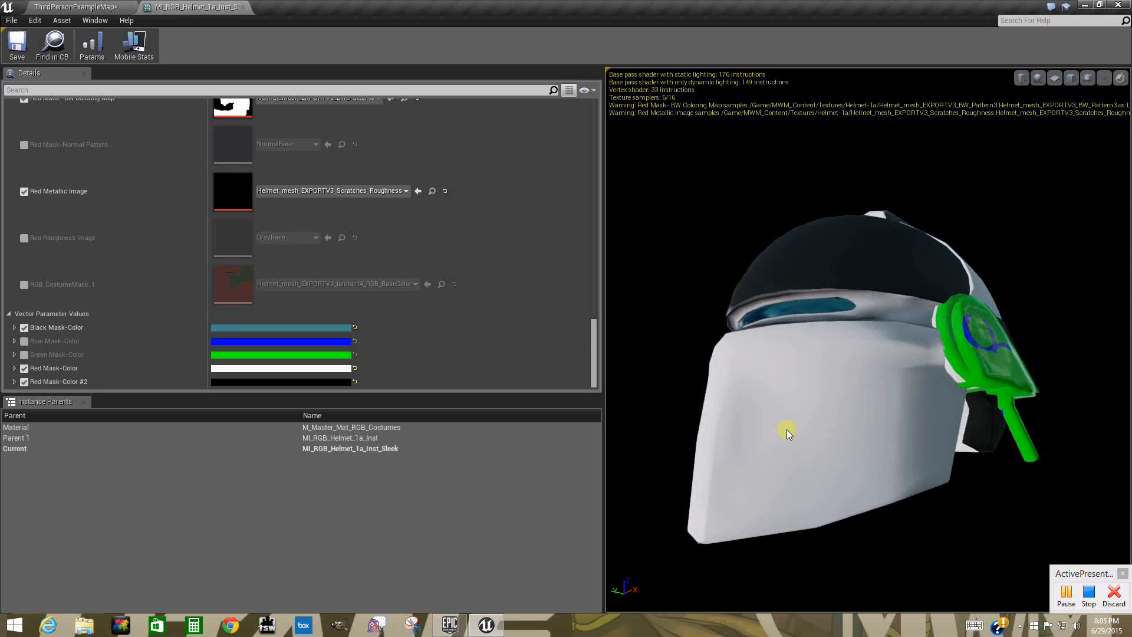
- Switch Red Metallic Image to Helmet_mesh_EXPORTV3_SteelScratched_Metallic and inspect the shell from several angles and distances
{"action": "left_click", "coordinate": [313, 190]}
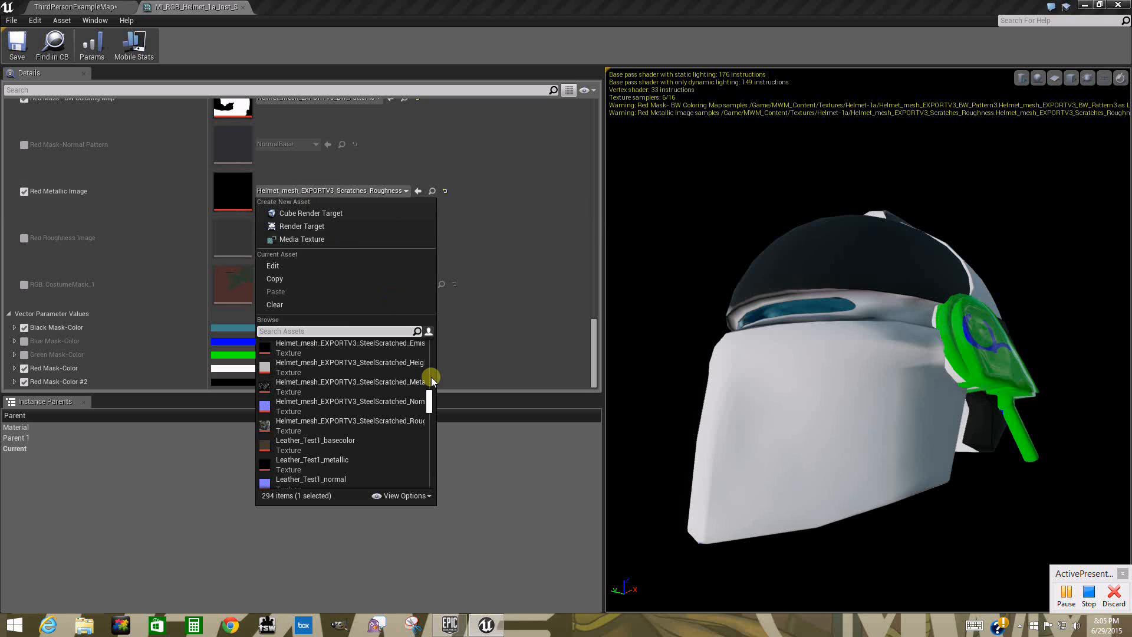
{"action": "left_click", "coordinate": [394, 383]}
{"action": "left_click_drag", "start_coordinate": [865, 412], "coordinate": [773, 415]}
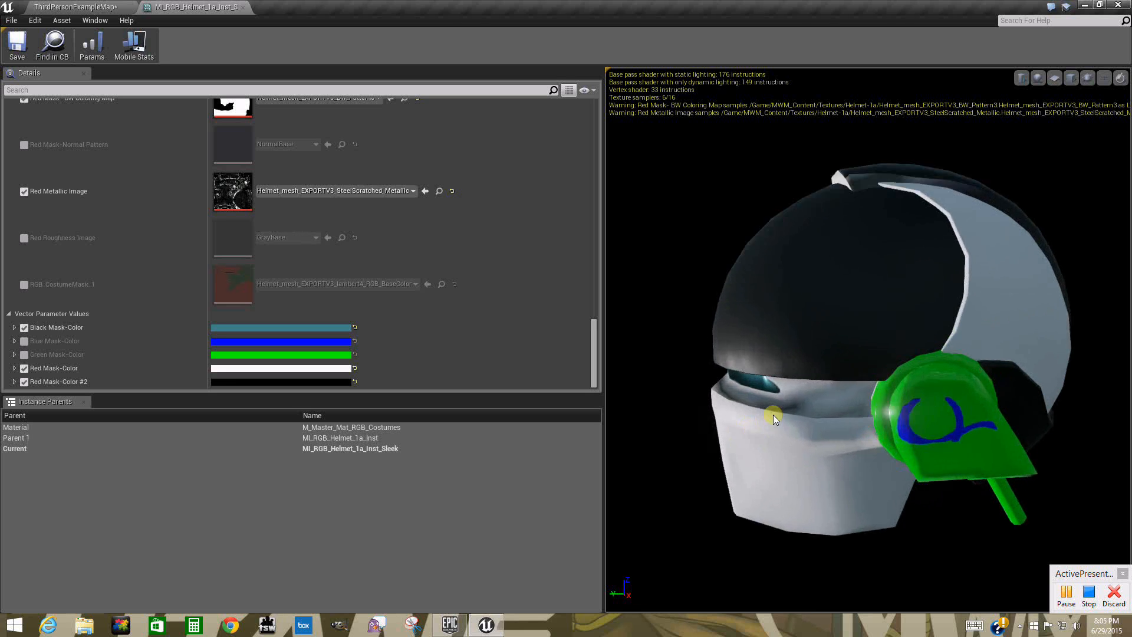
{"action": "scroll", "coordinate": [776, 412], "scroll_direction": "up", "scroll_amount": 5}
{"action": "scroll", "coordinate": [776, 412], "scroll_direction": "down", "scroll_amount": 5}
{"action": "scroll", "coordinate": [773, 410], "scroll_direction": "up", "scroll_amount": 5}
{"action": "scroll", "coordinate": [773, 412], "scroll_direction": "down", "scroll_amount": 5}
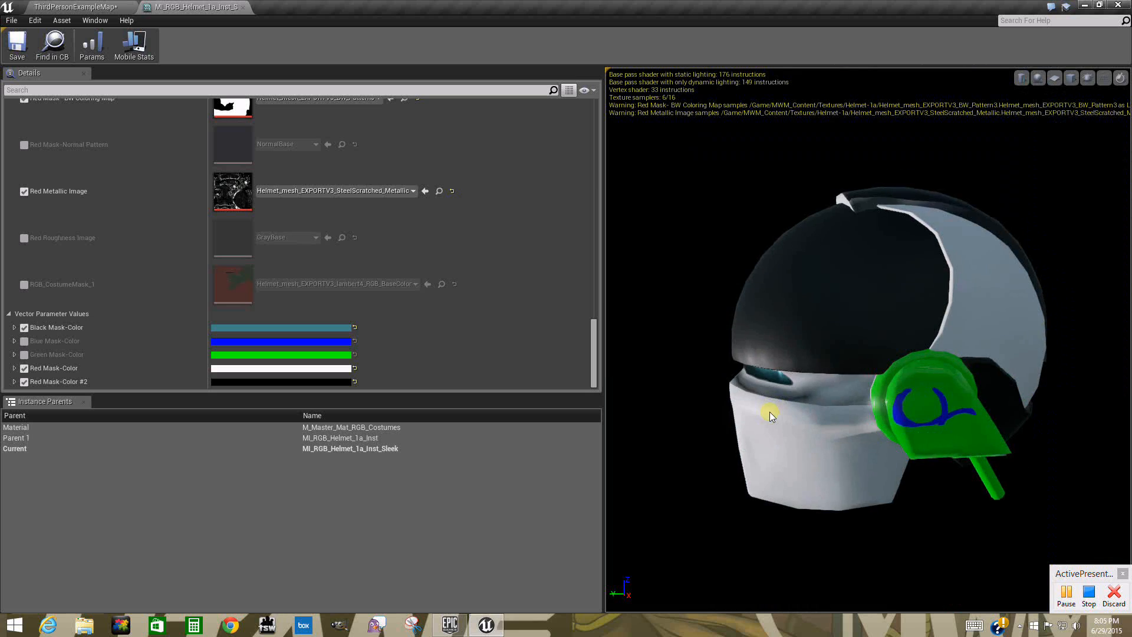
{"action": "left_click_drag", "start_coordinate": [782, 401], "coordinate": [986, 386]}
{"action": "scroll", "coordinate": [759, 409], "scroll_direction": "down", "scroll_amount": 5}
{"action": "scroll", "coordinate": [766, 404], "scroll_direction": "up", "scroll_amount": 7}
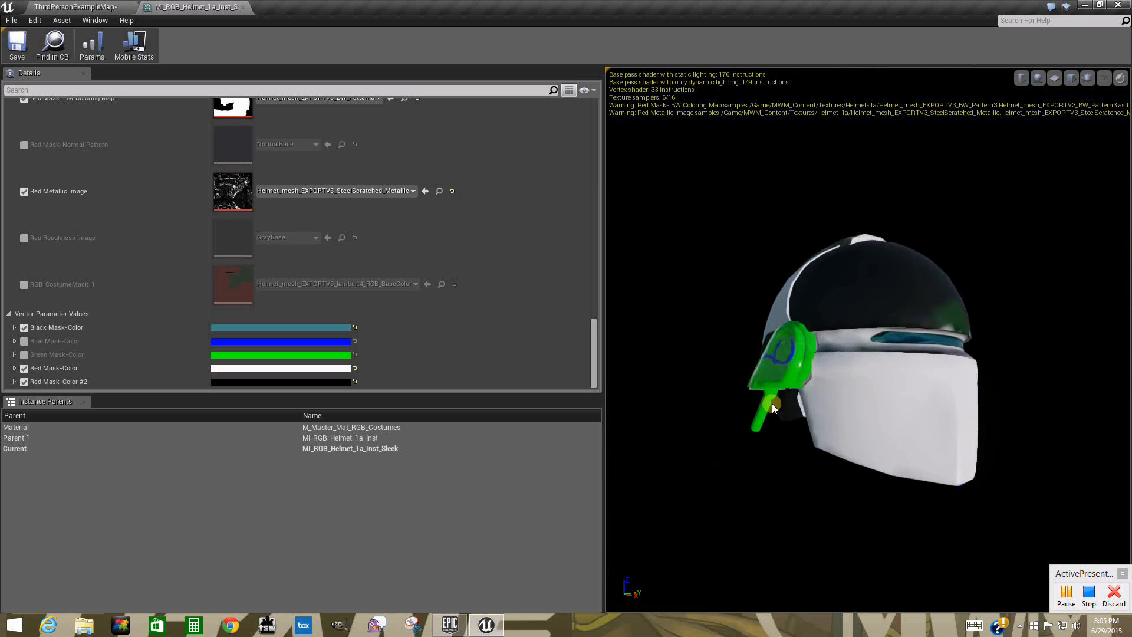
{"action": "left_click_drag", "start_coordinate": [774, 415], "coordinate": [595, 412]}
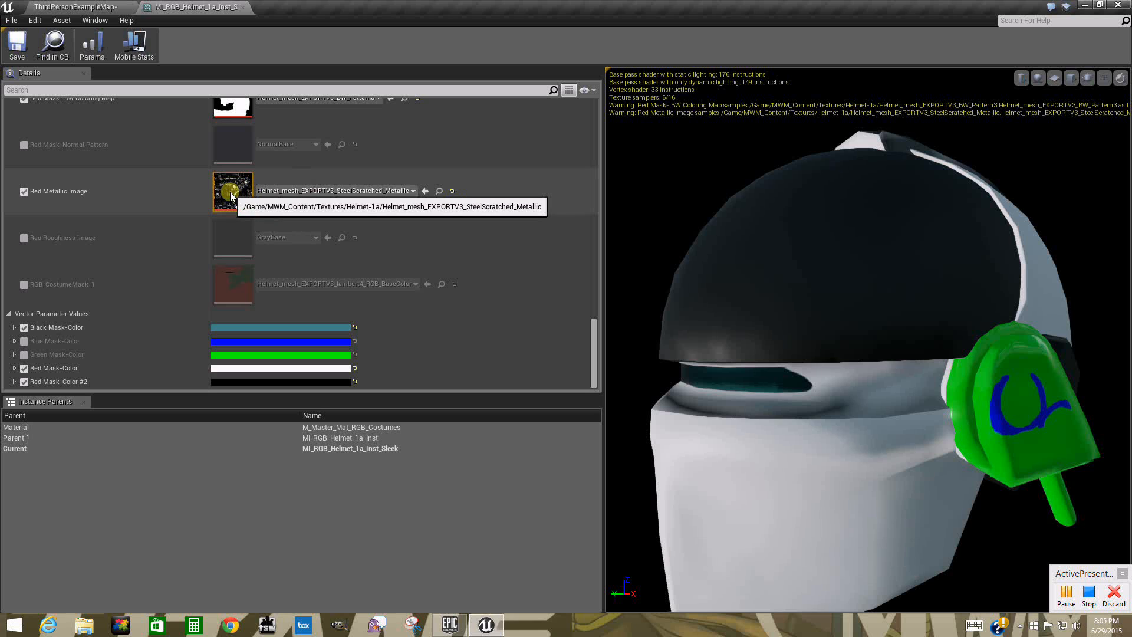
- Try Helmet_mesh_EXPORTV3_Machinery_Roughness as the Red Metallic Image and inspect the helmet's faceplate
{"action": "left_click", "coordinate": [281, 190]}
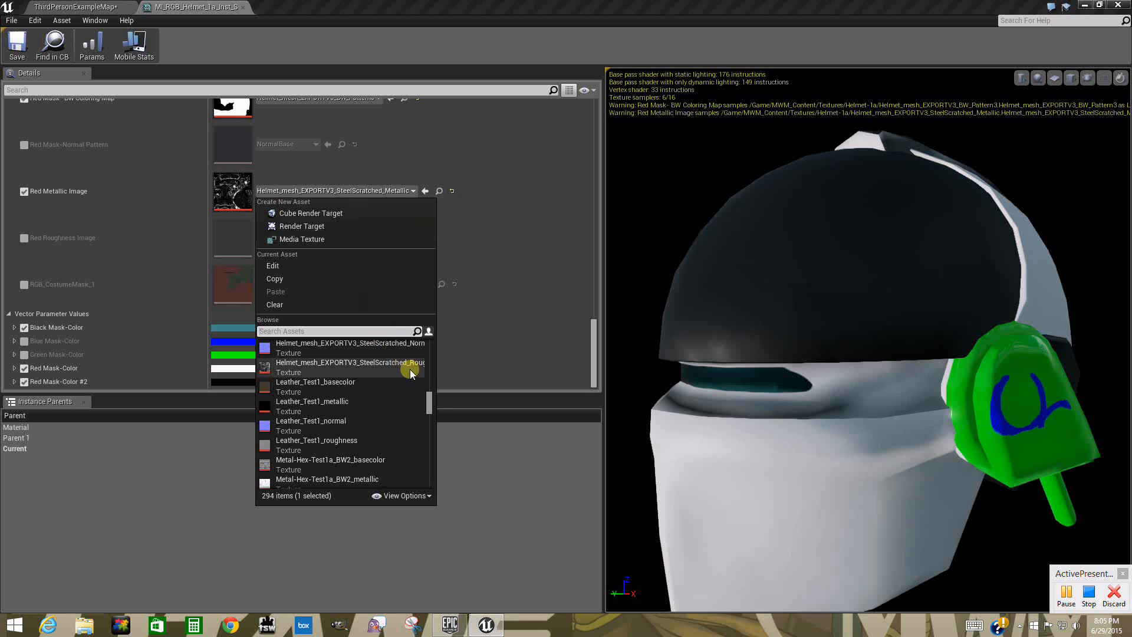
{"action": "scroll", "coordinate": [429, 403], "scroll_direction": "up", "scroll_amount": 1}
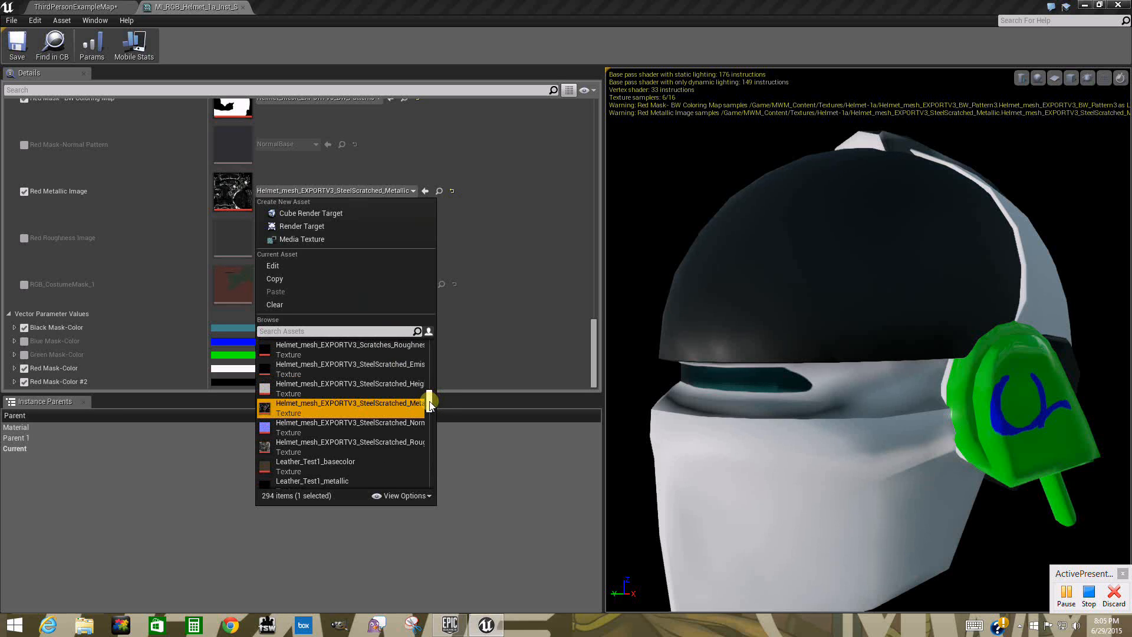
{"action": "left_click_drag", "start_coordinate": [429, 403], "coordinate": [432, 396]}
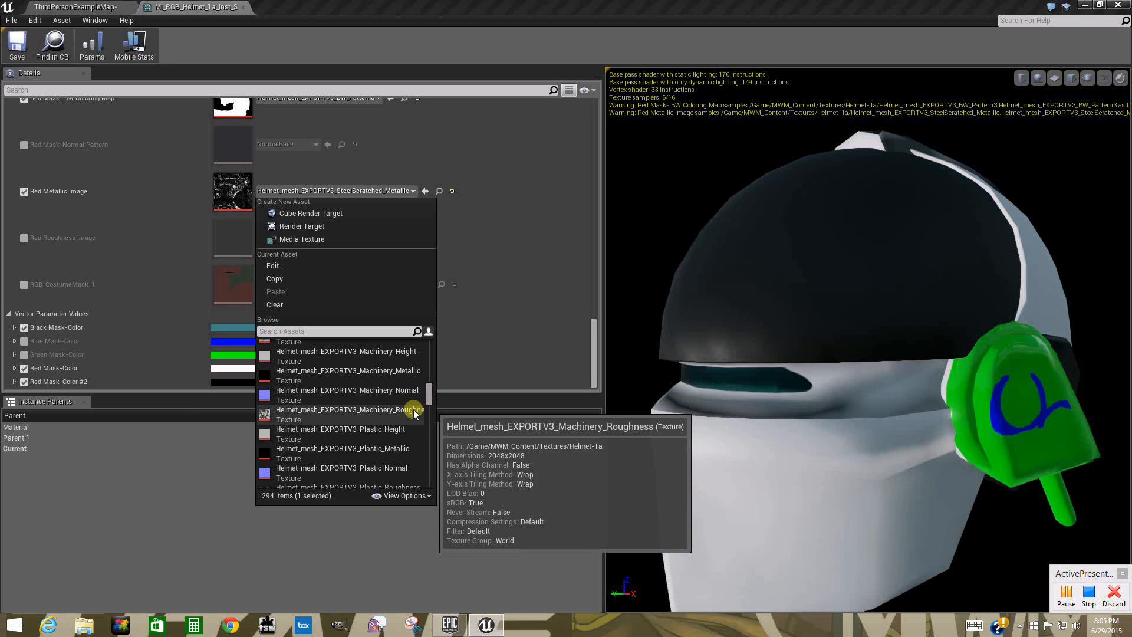
{"action": "left_click", "coordinate": [412, 413]}
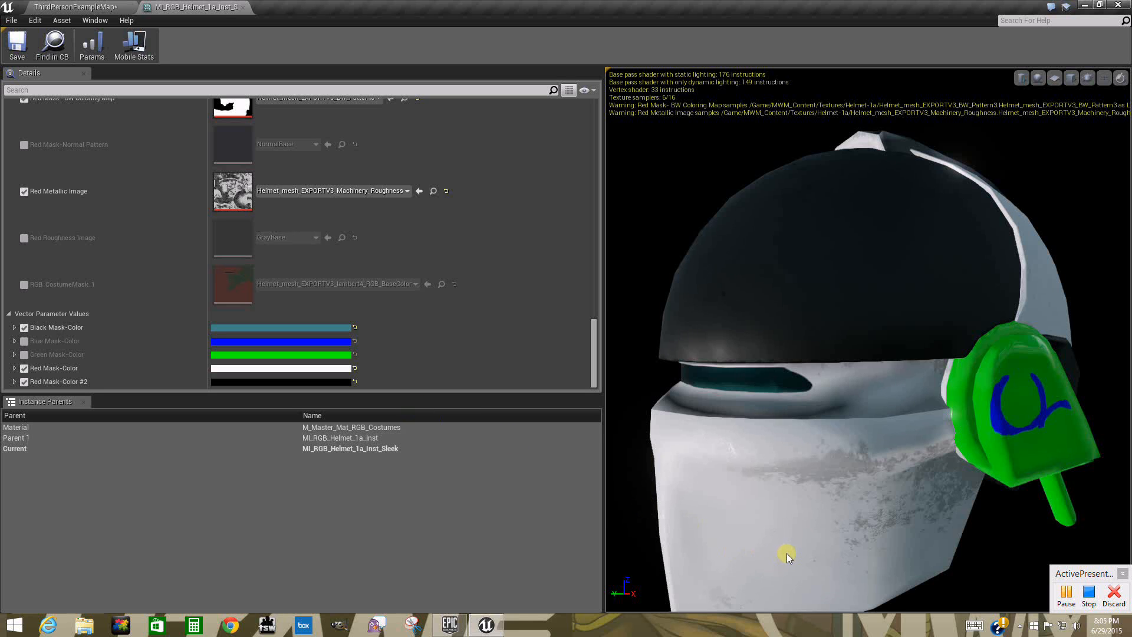
{"action": "left_click_drag", "start_coordinate": [787, 553], "coordinate": [740, 525]}
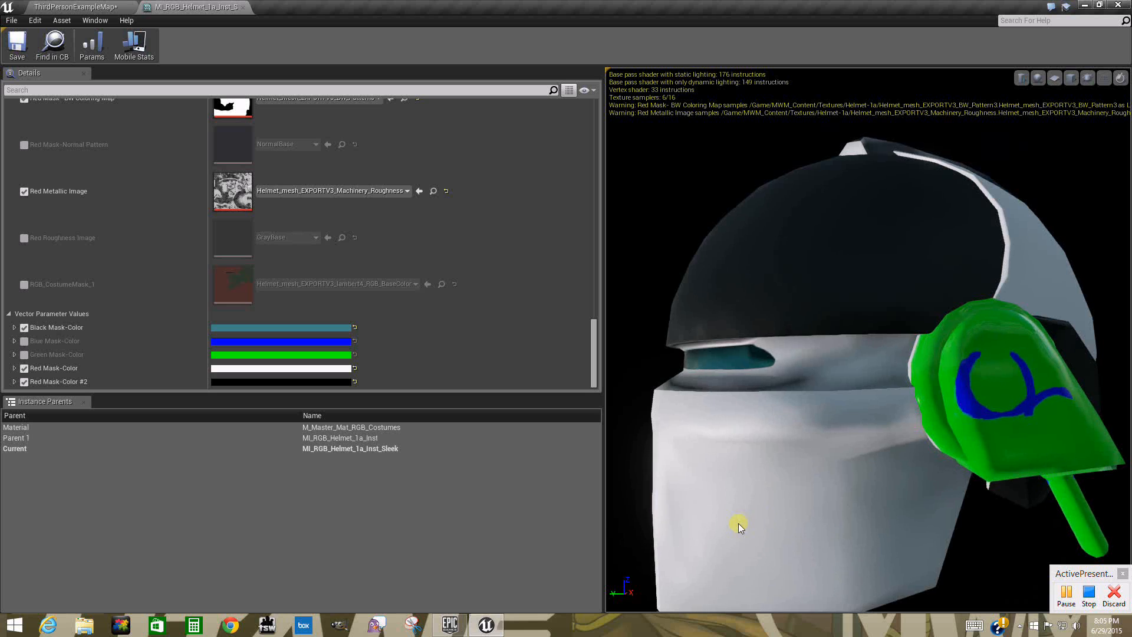
- Set Red Metallic Image back to Helmet_mesh_EXPORTV3_Plastic_Metallic and inspect the shell's surface
{"action": "left_click", "coordinate": [331, 192]}
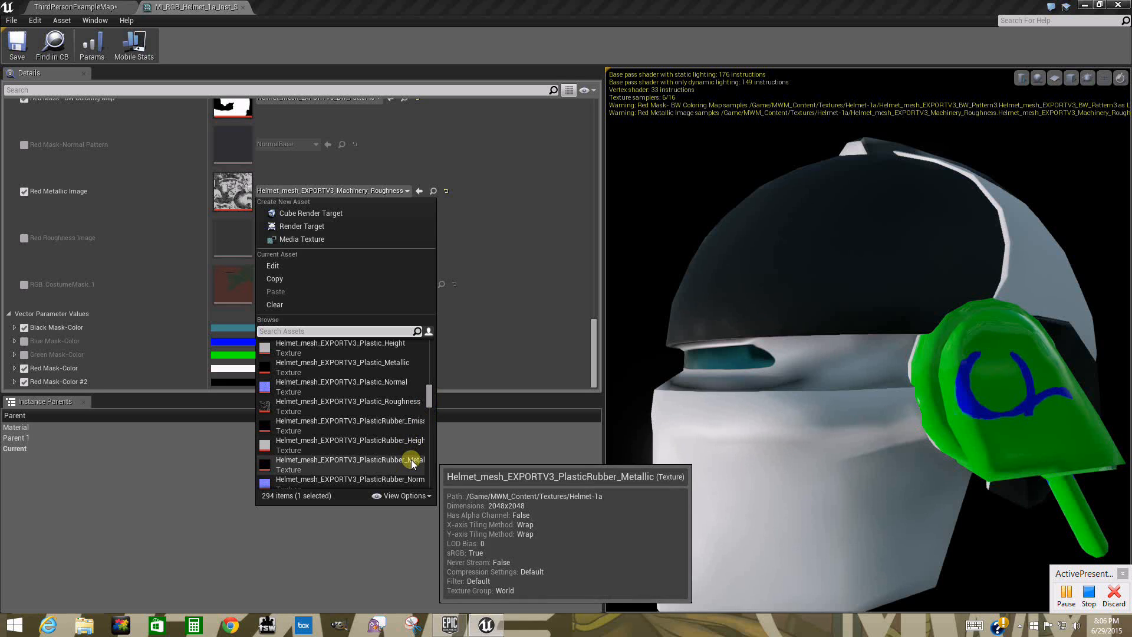
{"action": "scroll", "coordinate": [429, 394], "scroll_direction": "up", "scroll_amount": 3}
{"action": "left_click_drag", "start_coordinate": [429, 394], "coordinate": [430, 400]}
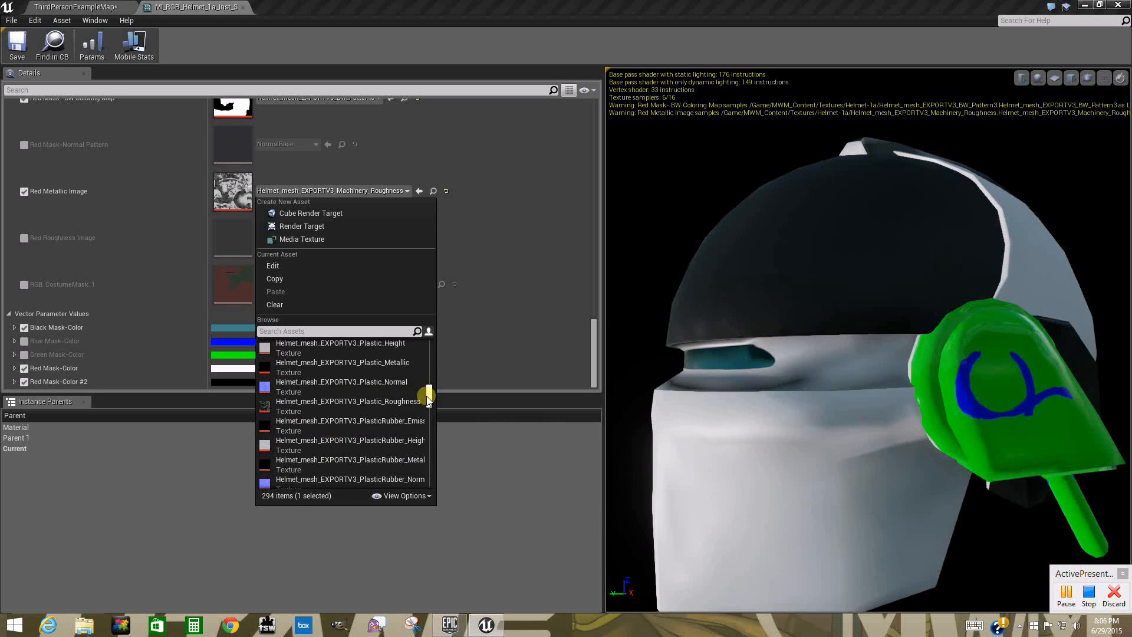
{"action": "scroll", "coordinate": [428, 399], "scroll_direction": "up", "scroll_amount": 1}
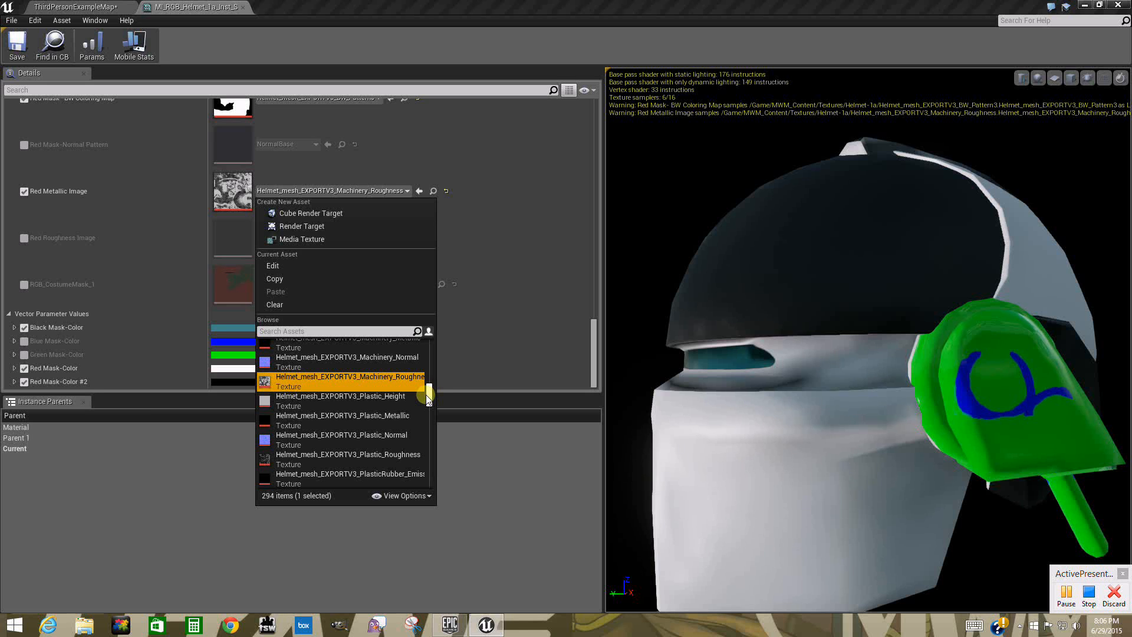
{"action": "left_click", "coordinate": [399, 420]}
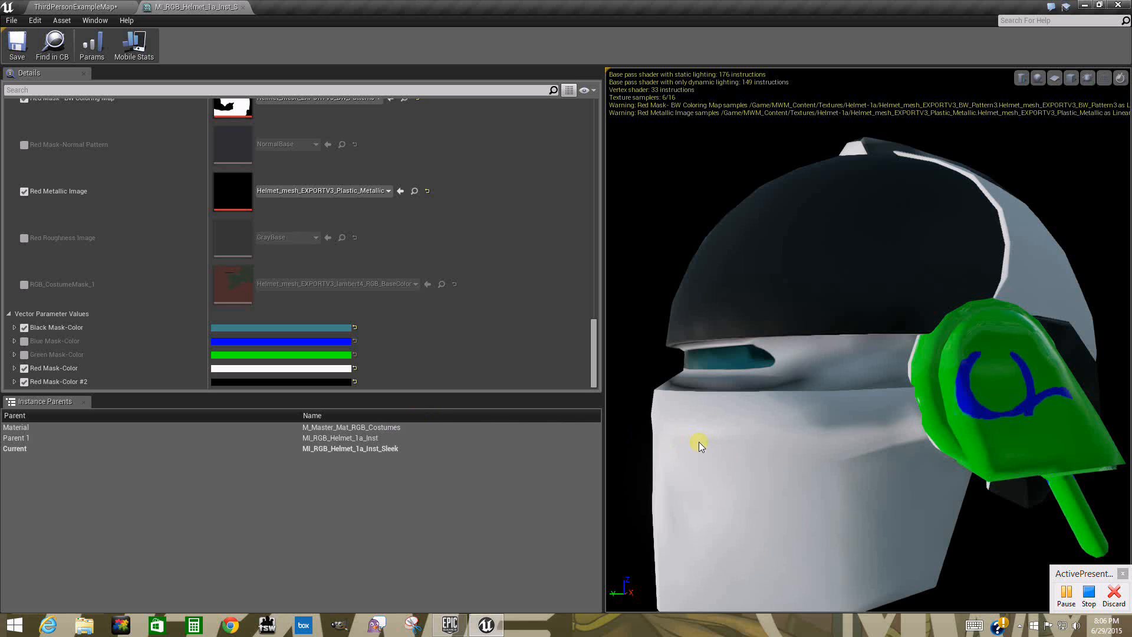
{"action": "left_click_drag", "start_coordinate": [782, 465], "coordinate": [755, 485]}
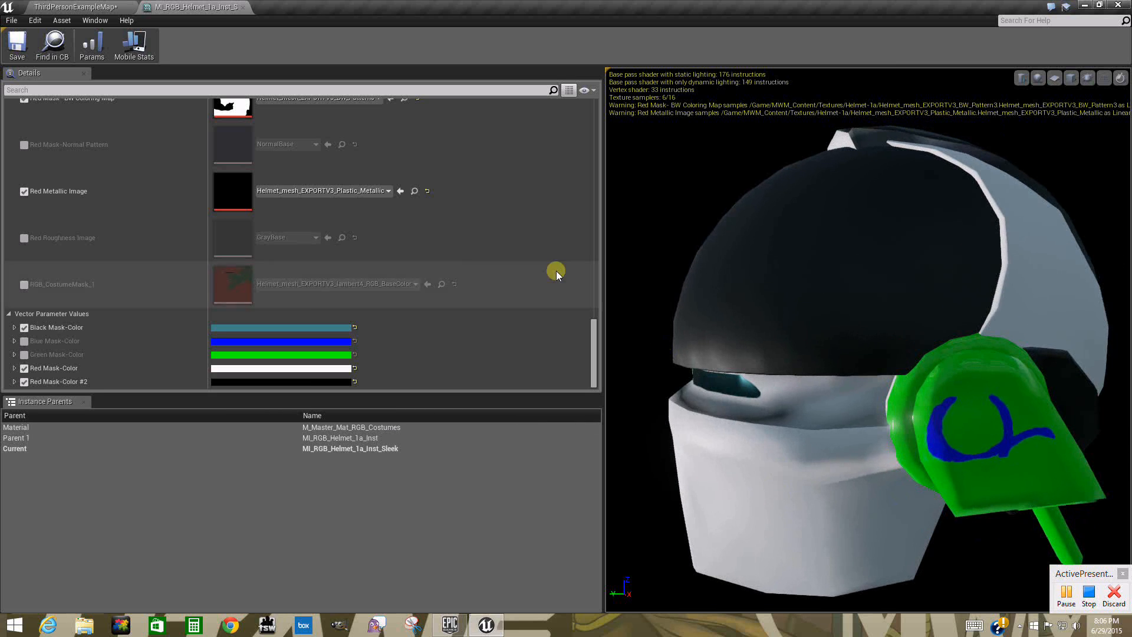
- Assign Helmet_mesh_EXPORTV3_lambert4_RGB_Metallic to Red Metallic Image and inspect the helmet from several angles
{"action": "left_click", "coordinate": [315, 191]}
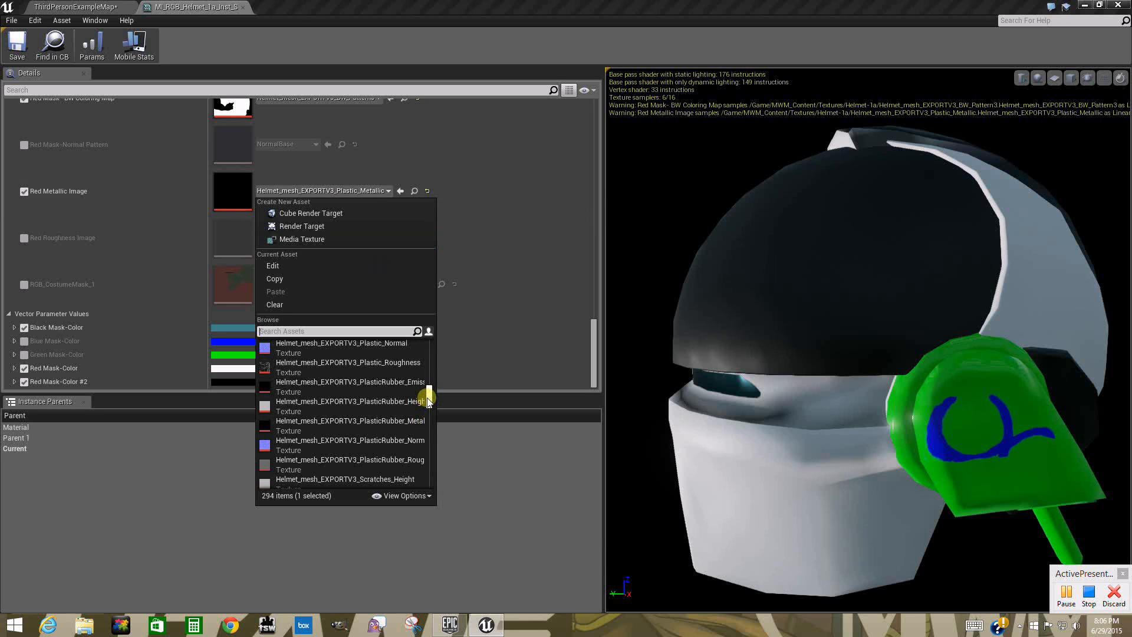
{"action": "left_click_drag", "start_coordinate": [430, 398], "coordinate": [430, 397]}
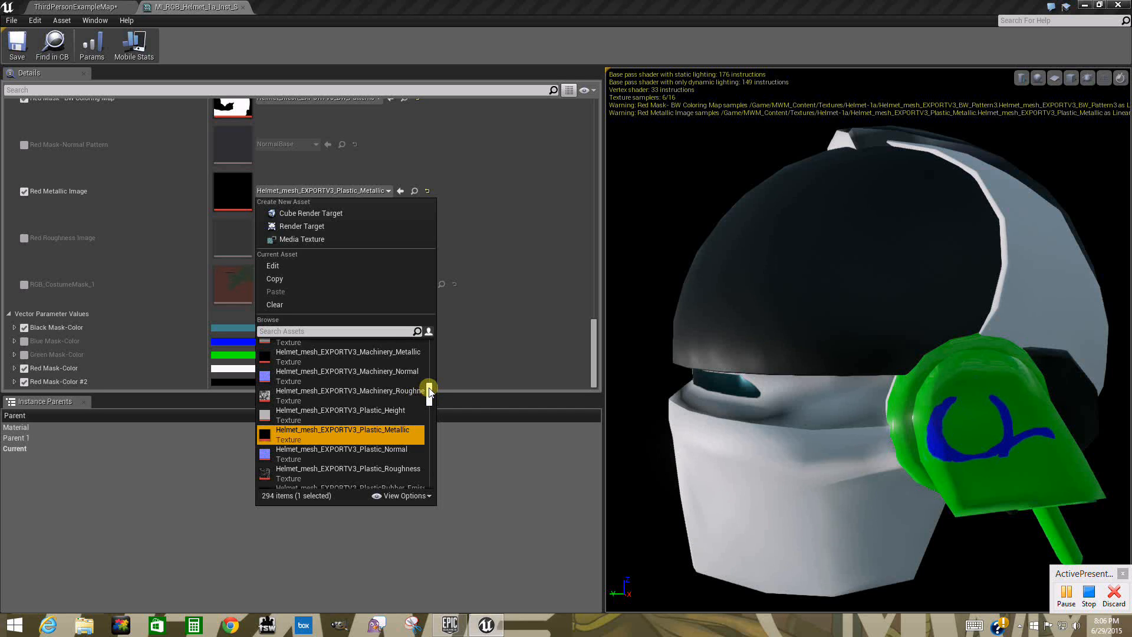
{"action": "left_click_drag", "start_coordinate": [430, 390], "coordinate": [430, 385]}
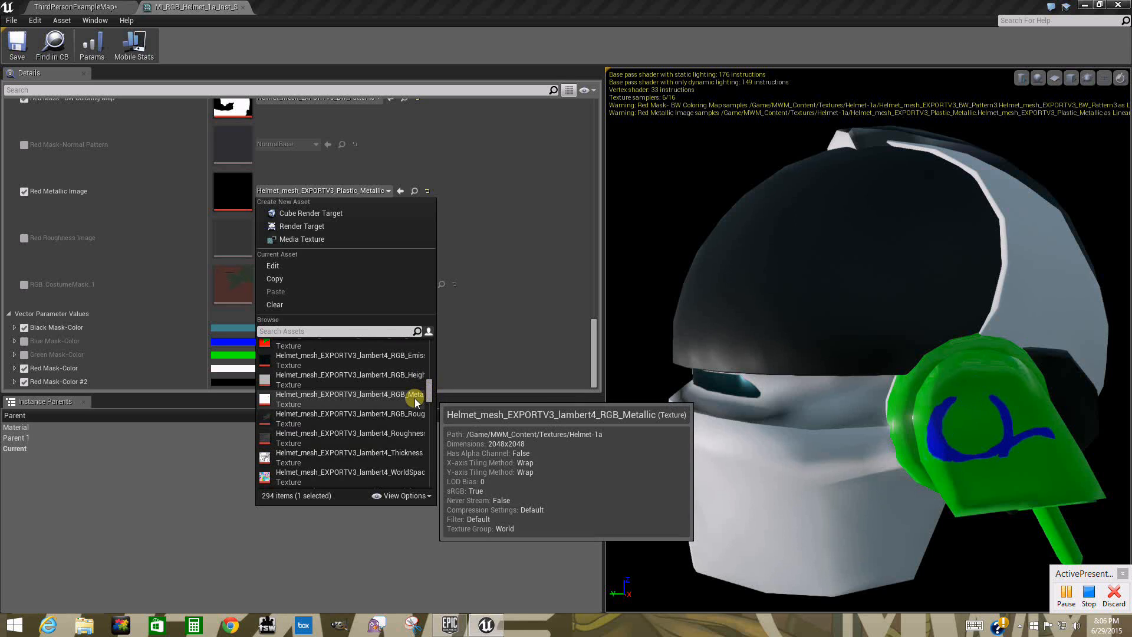
{"action": "left_click", "coordinate": [409, 393]}
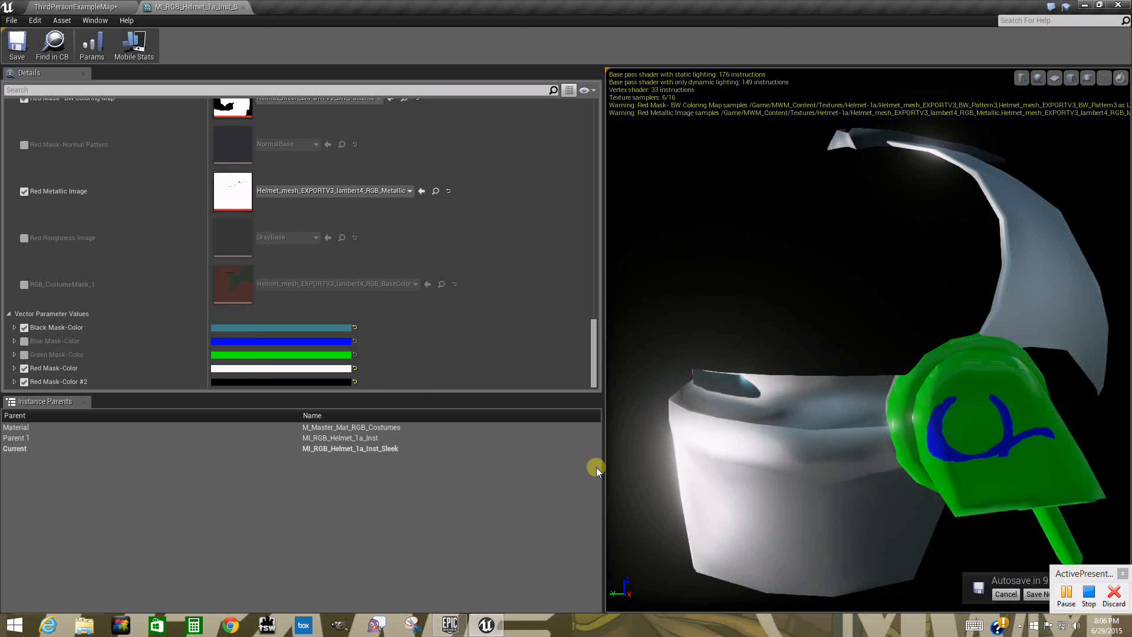
{"action": "left_click_drag", "start_coordinate": [685, 476], "coordinate": [743, 442]}
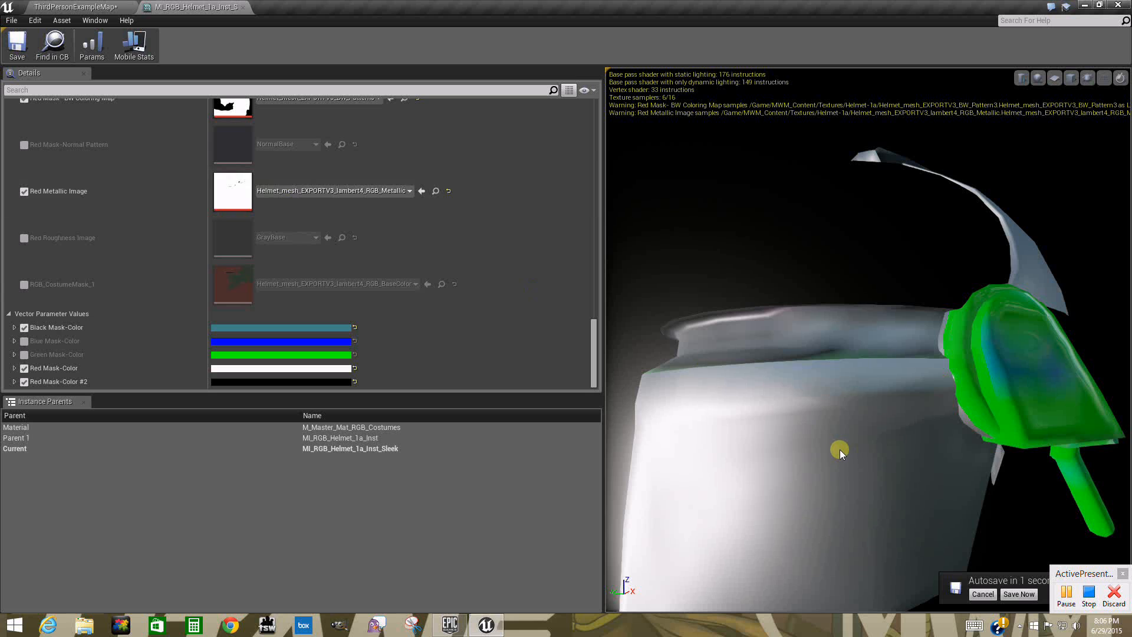
{"action": "left_click_drag", "start_coordinate": [837, 450], "coordinate": [283, 470]}
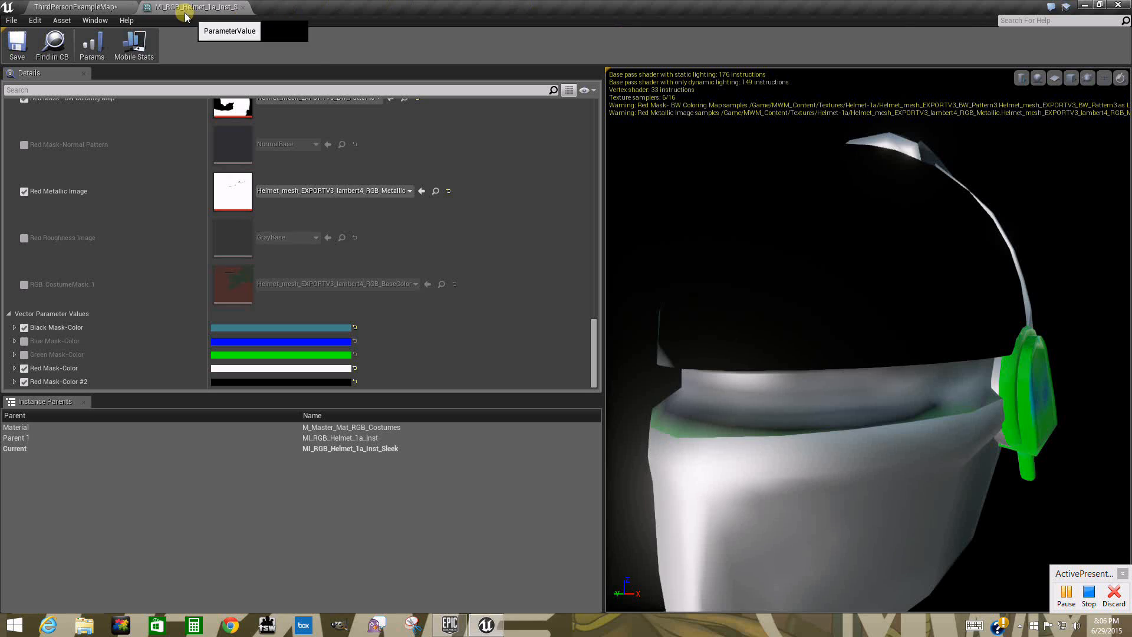
- In the level, save all modified content and apply MI_RGB_Helmet_1a_Inst_Sleek from the Materials folder to the red helmet at the row's end
{"action": "left_click", "coordinate": [81, 8]}
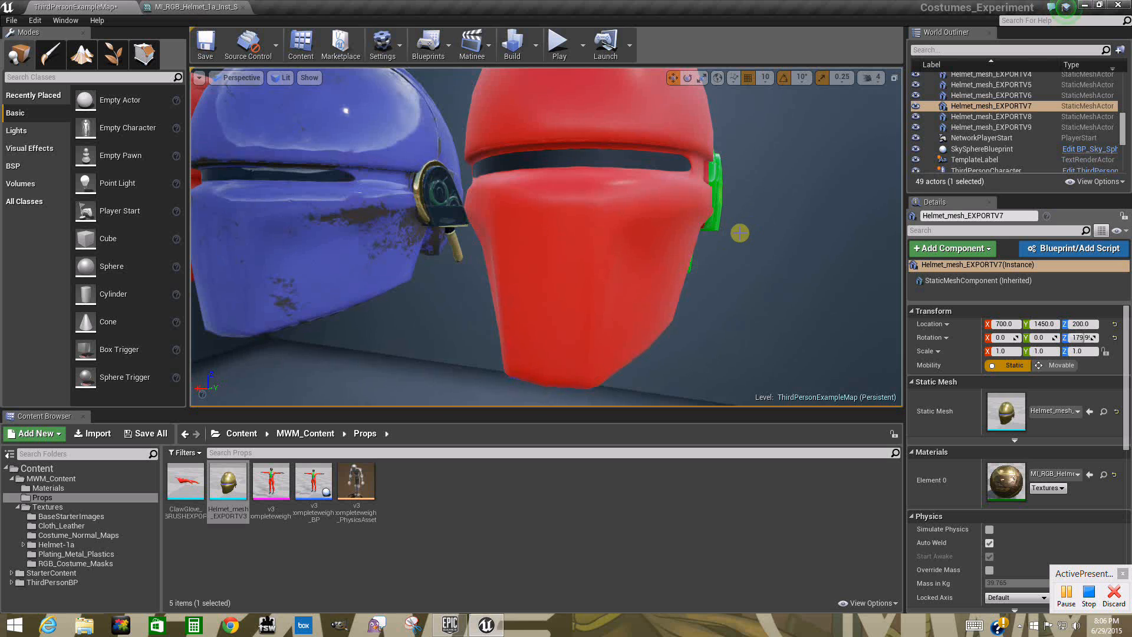
{"action": "right_click_drag", "start_coordinate": [739, 233], "coordinate": [693, 225]}
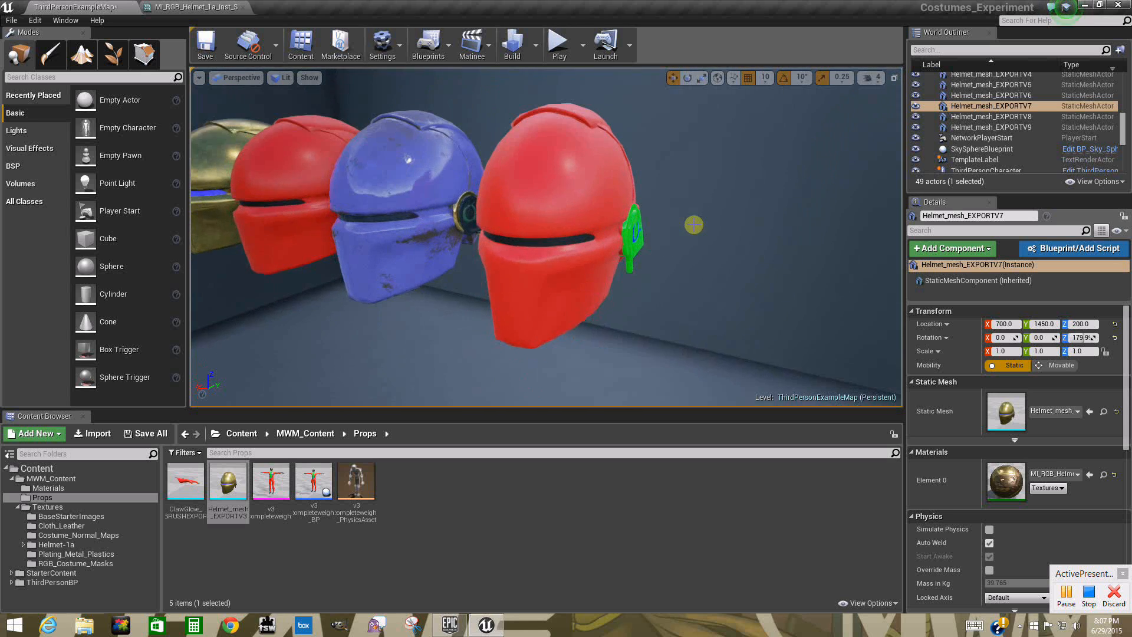
{"action": "left_click", "coordinate": [47, 489]}
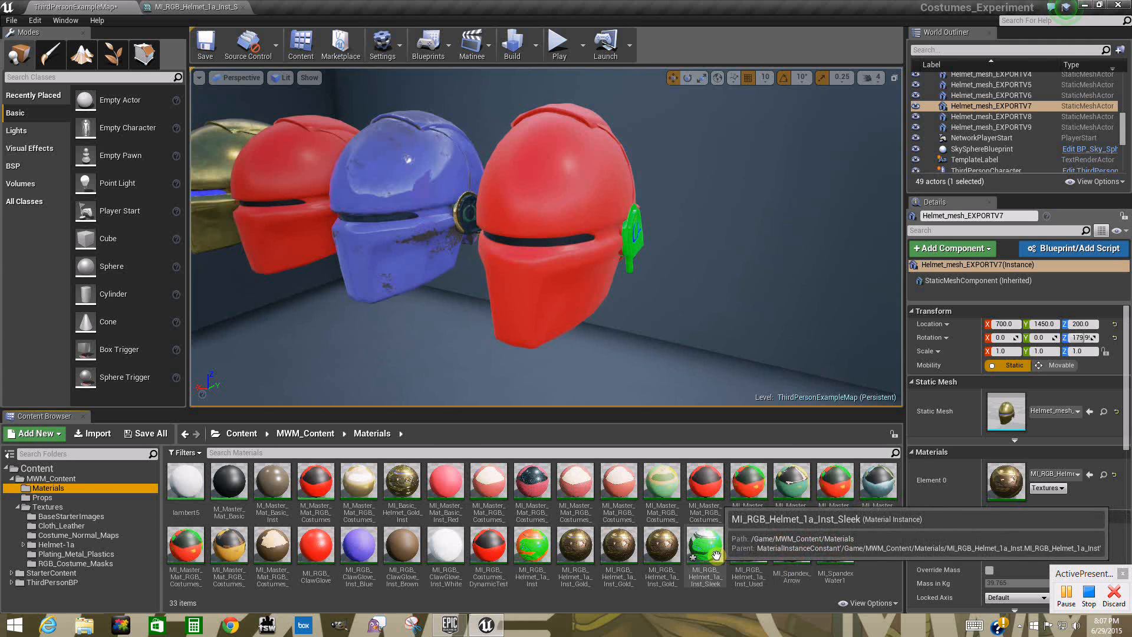
{"action": "left_click", "coordinate": [137, 434]}
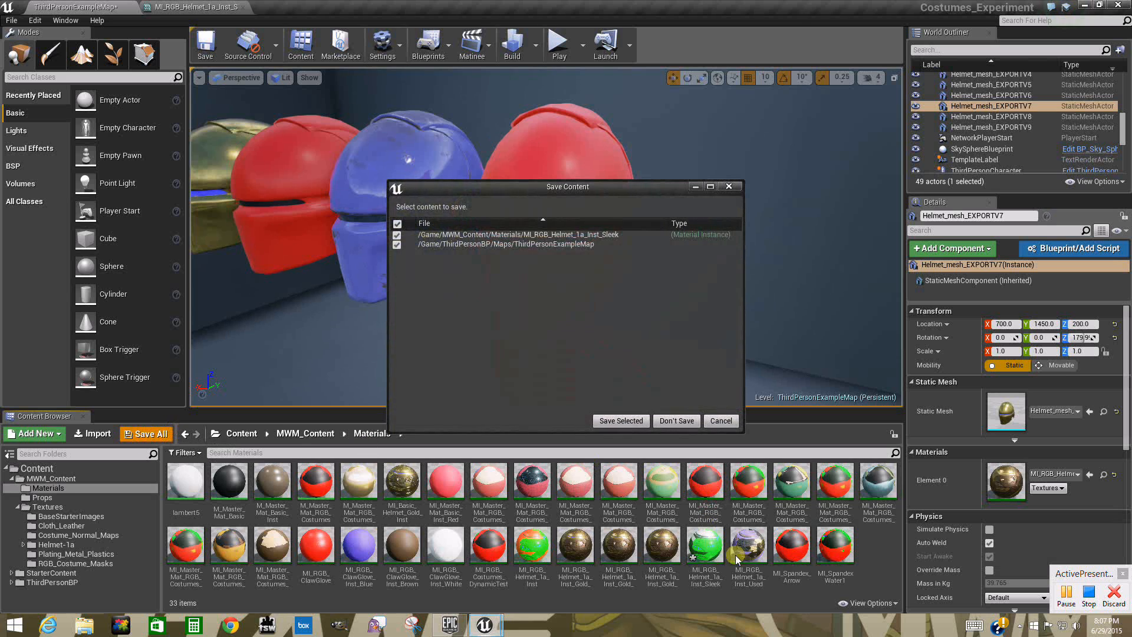
{"action": "left_click", "coordinate": [636, 419]}
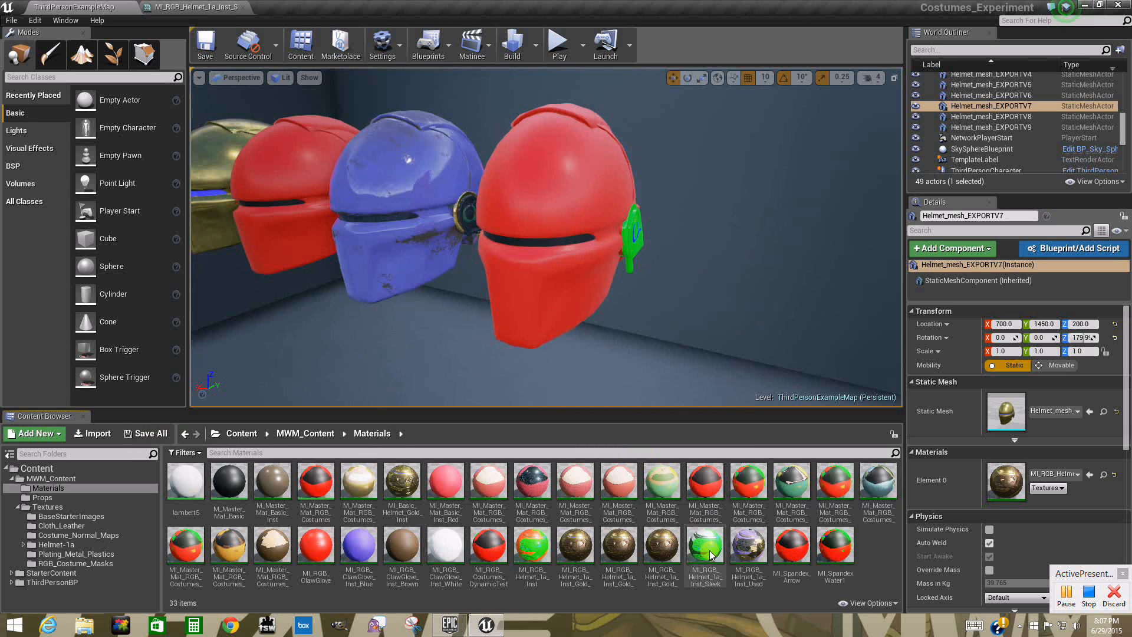
{"action": "left_click_drag", "start_coordinate": [708, 550], "coordinate": [550, 190]}
{"action": "mouse_move", "coordinate": [593, 275]}
{"action": "right_mouse_down"}
{"action": "mouse_move", "coordinate": [578, 267]}
{"action": "mouse_move", "coordinate": [579, 254]}
{"action": "mouse_move", "coordinate": [597, 278]}
{"action": "mouse_move", "coordinate": [584, 244]}
{"action": "mouse_move", "coordinate": [515, 225]}
{"action": "mouse_move", "coordinate": [588, 244]}
{"action": "mouse_move", "coordinate": [578, 283]}
{"action": "mouse_move", "coordinate": [599, 280]}
{"action": "mouse_move", "coordinate": [584, 276]}
{"action": "mouse_move", "coordinate": [578, 253]}
{"action": "mouse_move", "coordinate": [592, 281]}
{"action": "right_mouse_up"}
- In the sleek material instance, set Red Mask-Color to black and Red Mask-Color #2 to white
{"action": "left_click", "coordinate": [206, 7]}
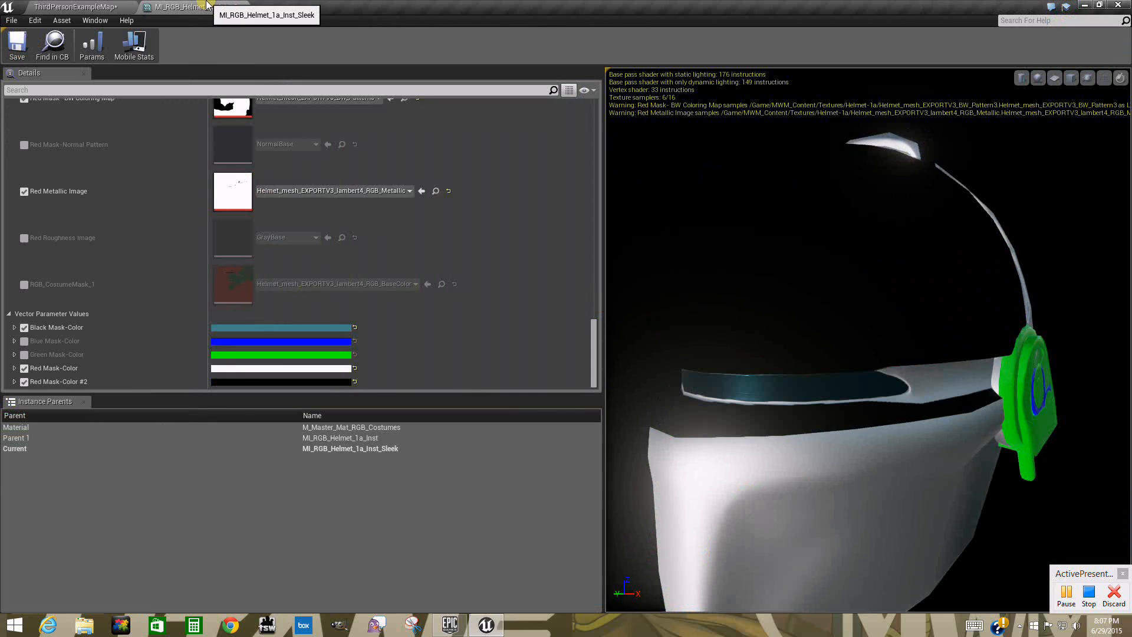
{"action": "left_click", "coordinate": [299, 369]}
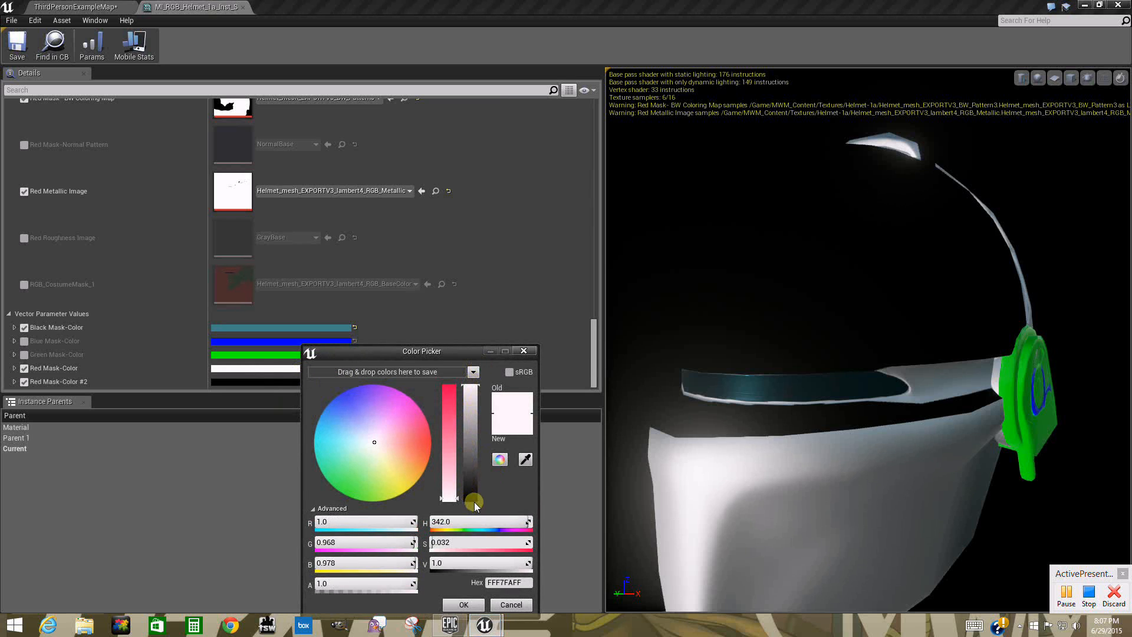
{"action": "left_click_drag", "start_coordinate": [474, 501], "coordinate": [472, 519]}
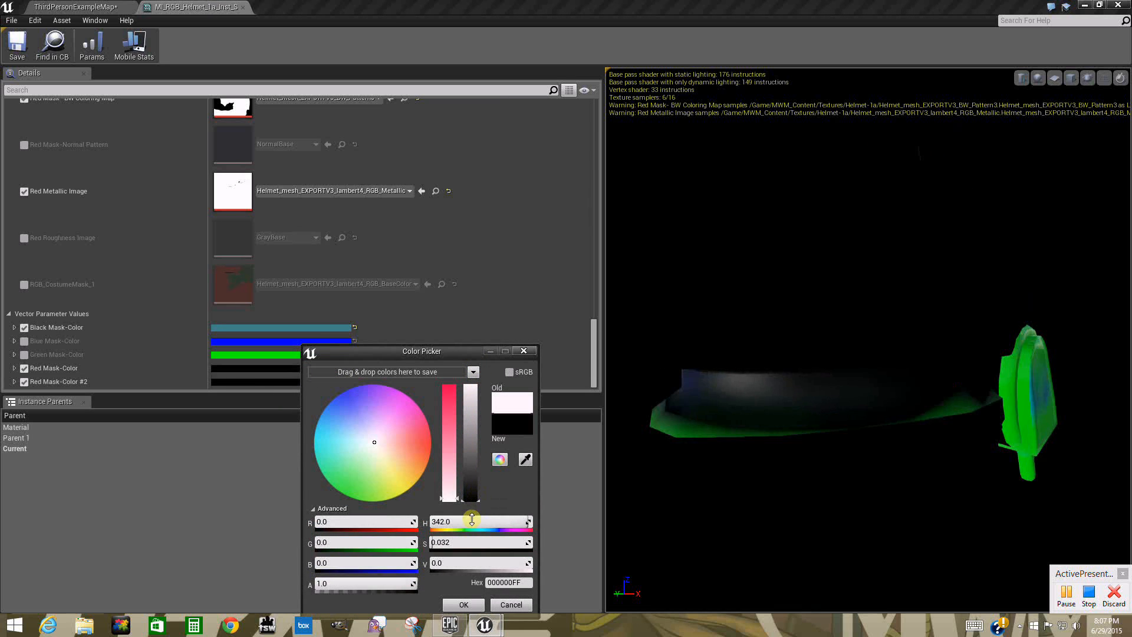
{"action": "left_click", "coordinate": [267, 384]}
{"action": "left_click_drag", "start_coordinate": [438, 500], "coordinate": [433, 354]}
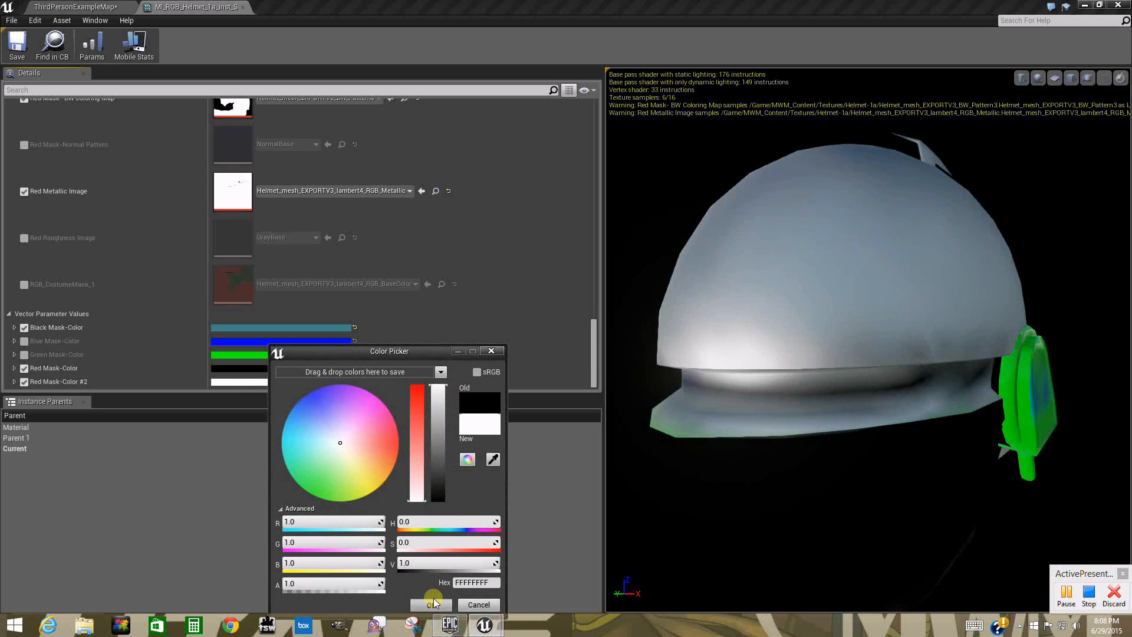
{"action": "left_click", "coordinate": [432, 604]}
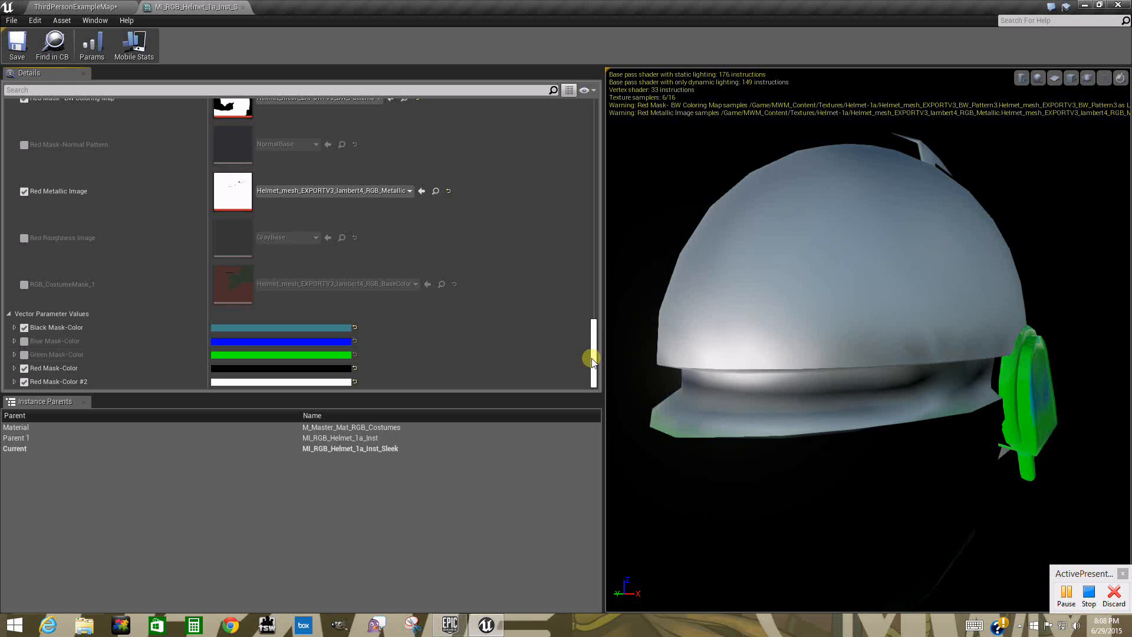
- Enable the Red Mask-Normal Pattern override in the sleek helmet material instance
{"action": "left_click_drag", "start_coordinate": [592, 361], "coordinate": [592, 350]}
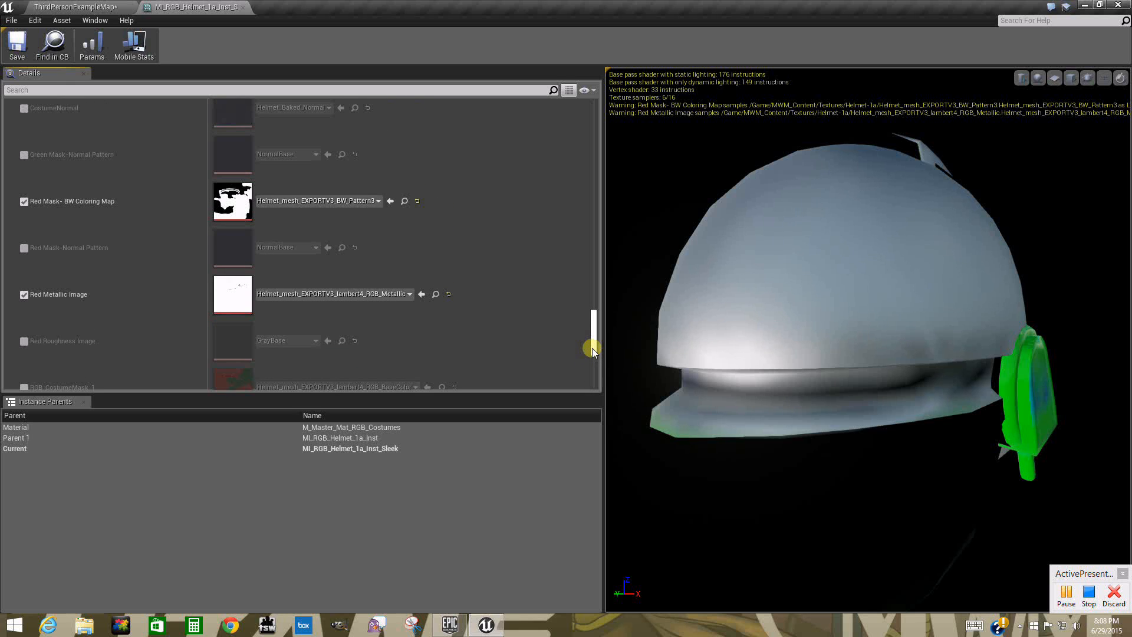
{"action": "left_click_drag", "start_coordinate": [592, 348], "coordinate": [591, 349]}
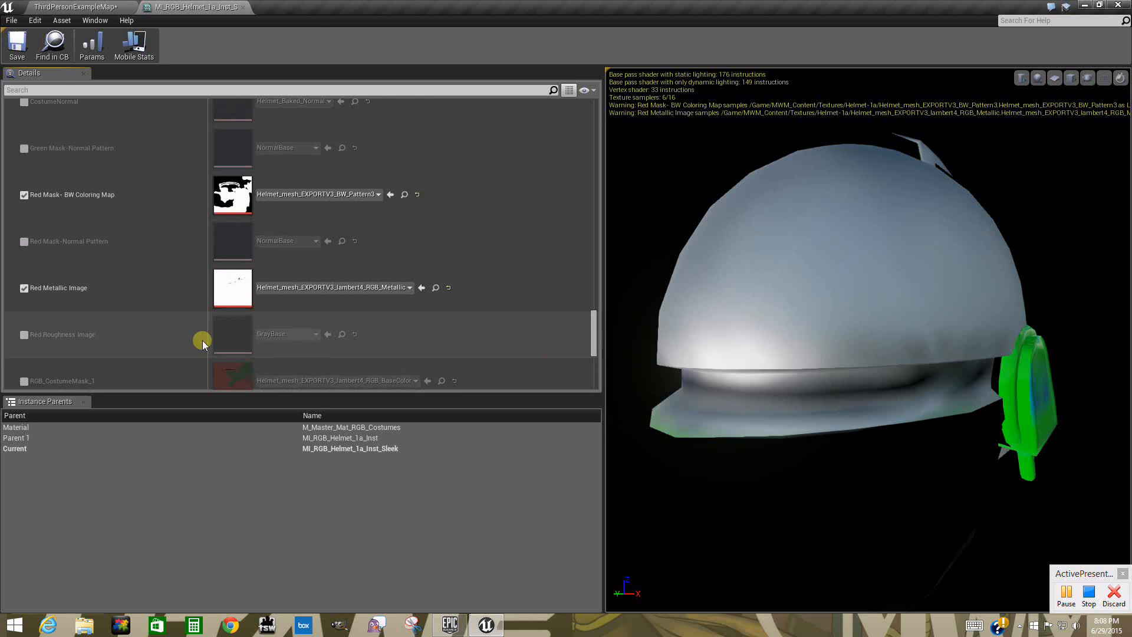
{"action": "left_click", "coordinate": [23, 241]}
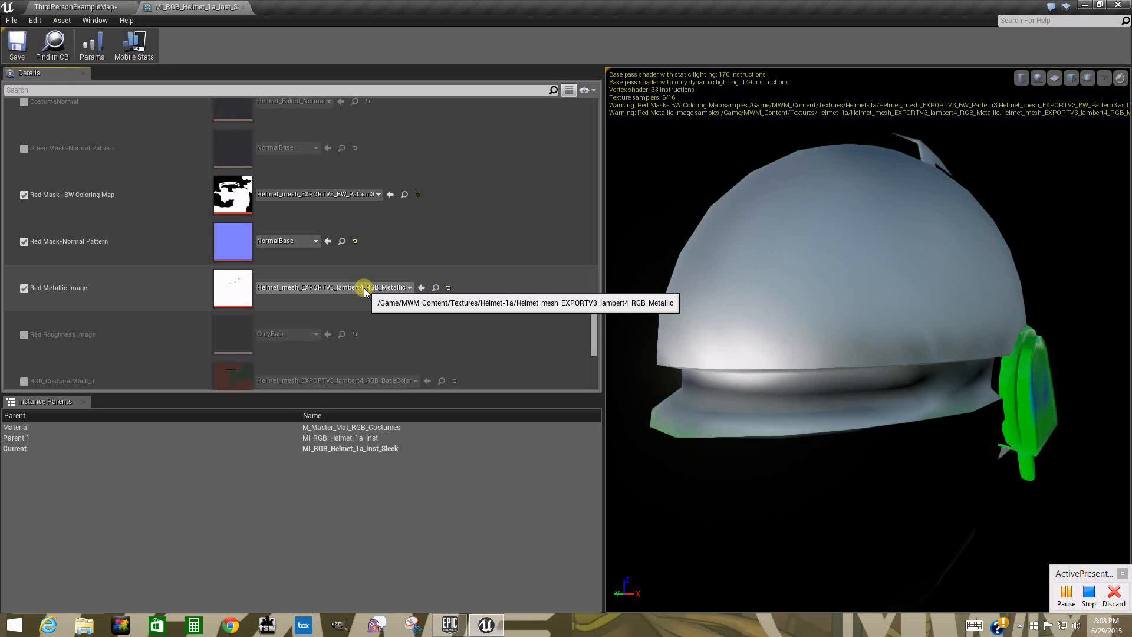
- Assign the Helmet_mesh_EXPORTV3_Scratches_Roughness texture to Red Mask-Normal Pattern and inspect the shell
{"action": "left_click", "coordinate": [281, 242]}
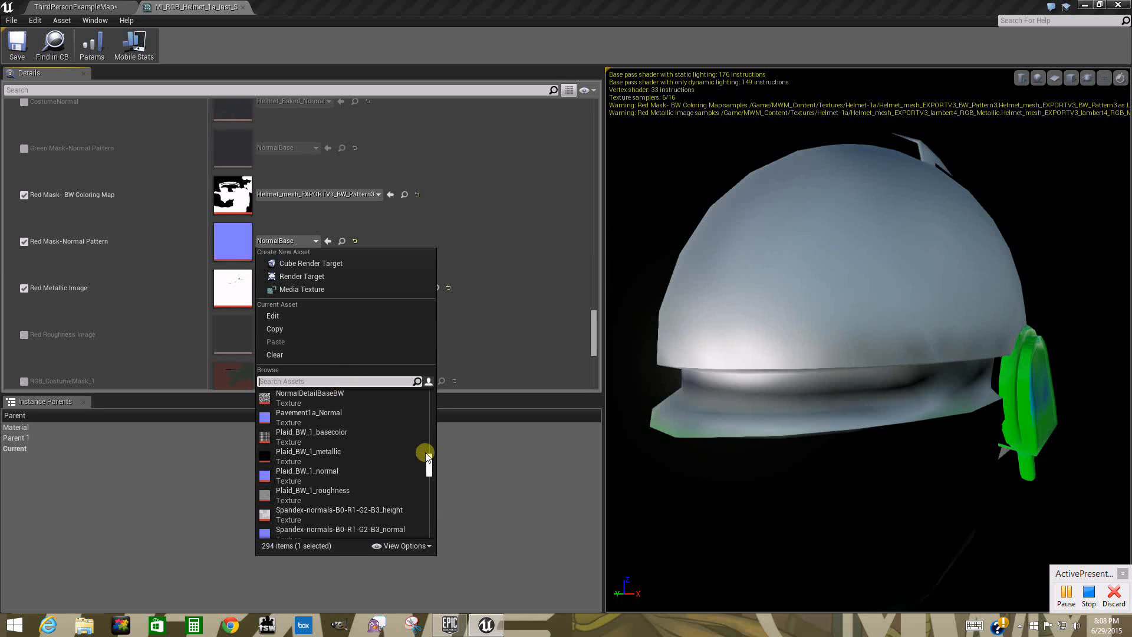
{"action": "scroll", "coordinate": [422, 457], "scroll_direction": "up", "scroll_amount": 8}
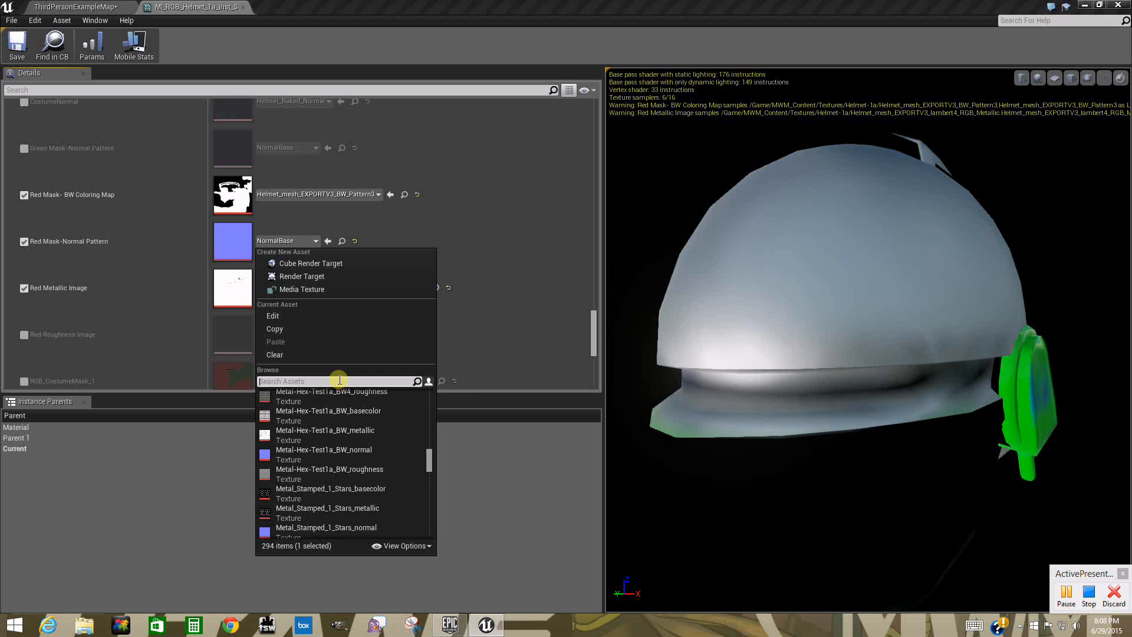
{"action": "type", "text": "rough"}
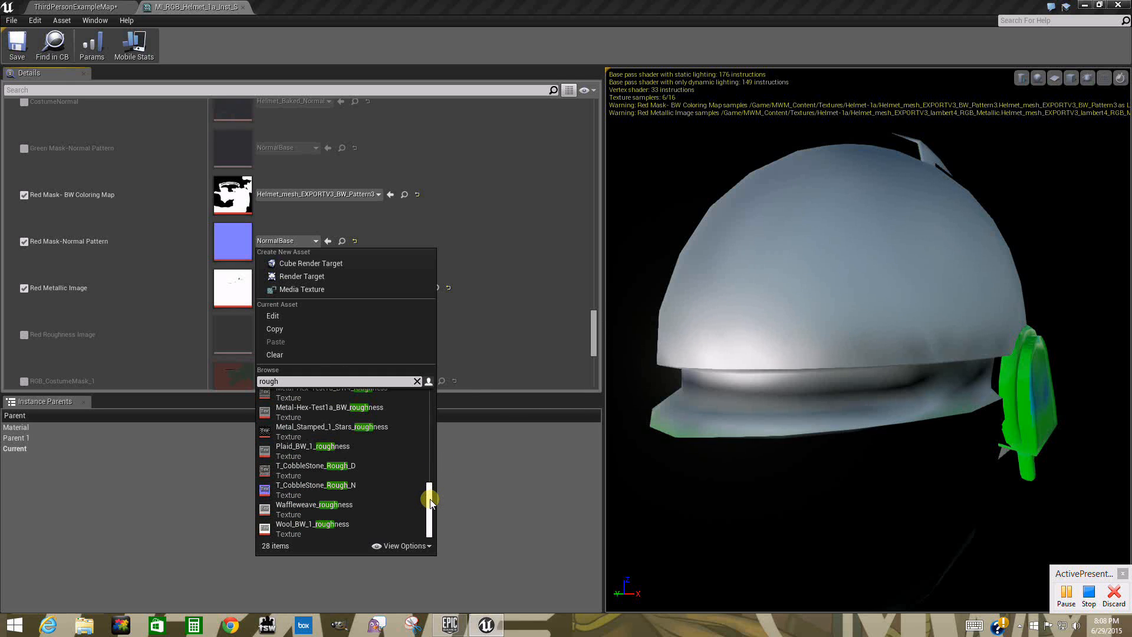
{"action": "left_click_drag", "start_coordinate": [431, 505], "coordinate": [431, 463]}
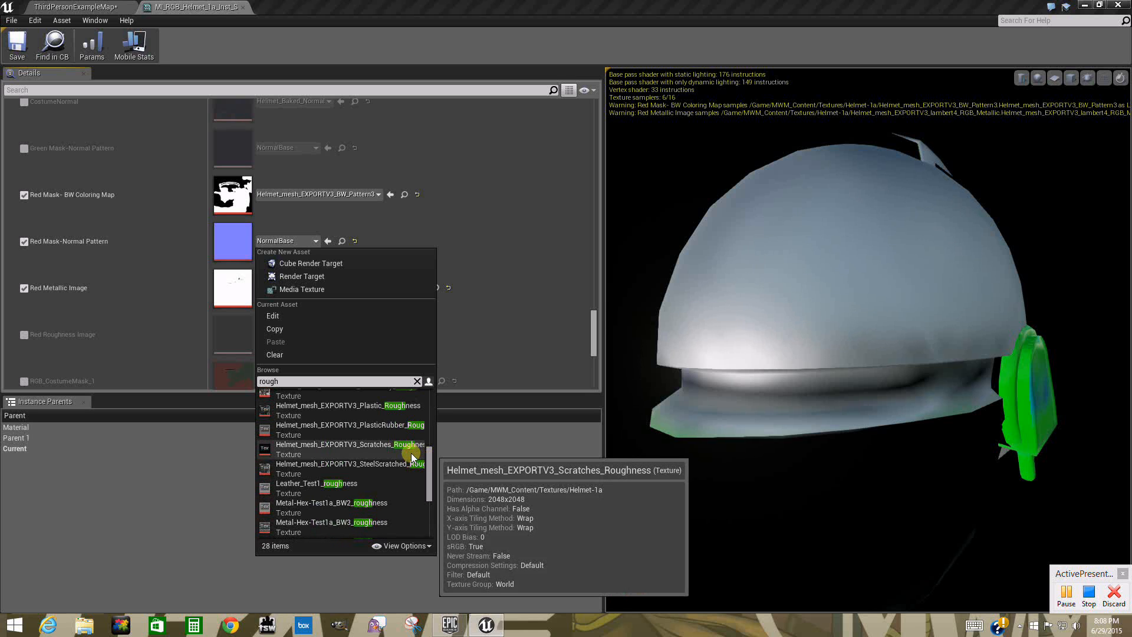
{"action": "left_click", "coordinate": [403, 441]}
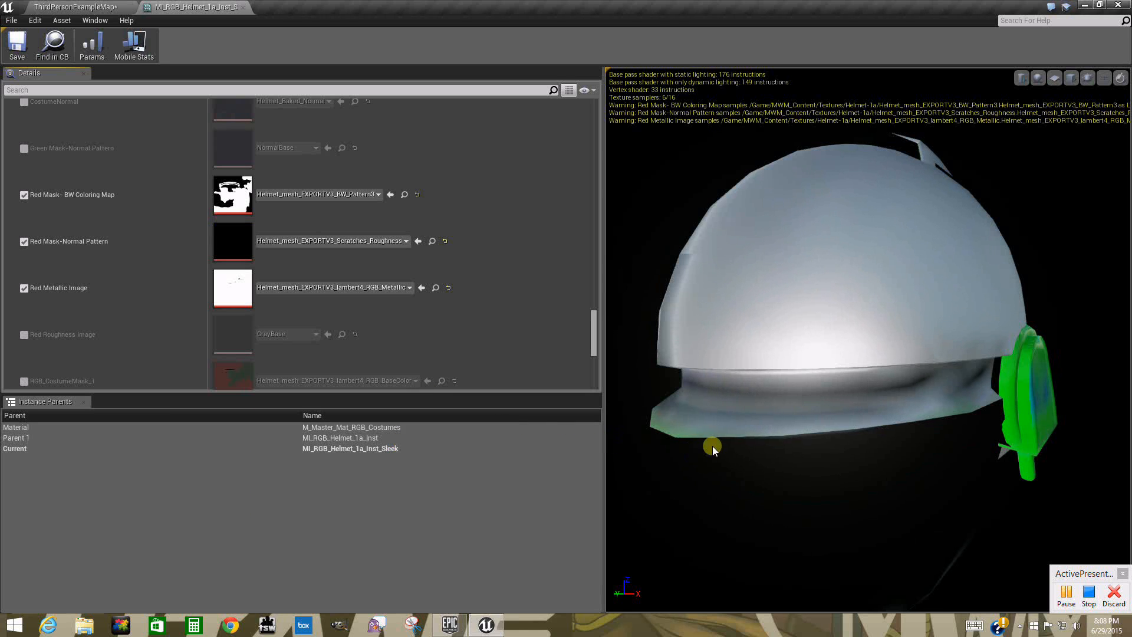
{"action": "left_click_drag", "start_coordinate": [849, 430], "coordinate": [822, 436]}
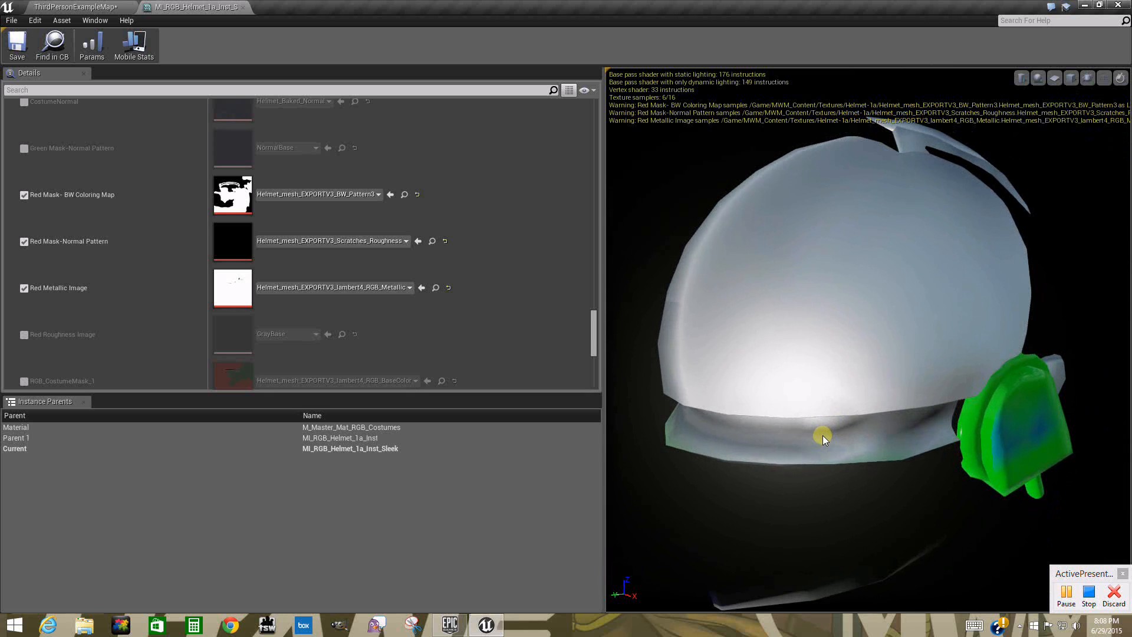
- Open the texture assigned to Red Mask-Normal Pattern, examine it up close, and close it
{"action": "double_click", "coordinate": [233, 246]}
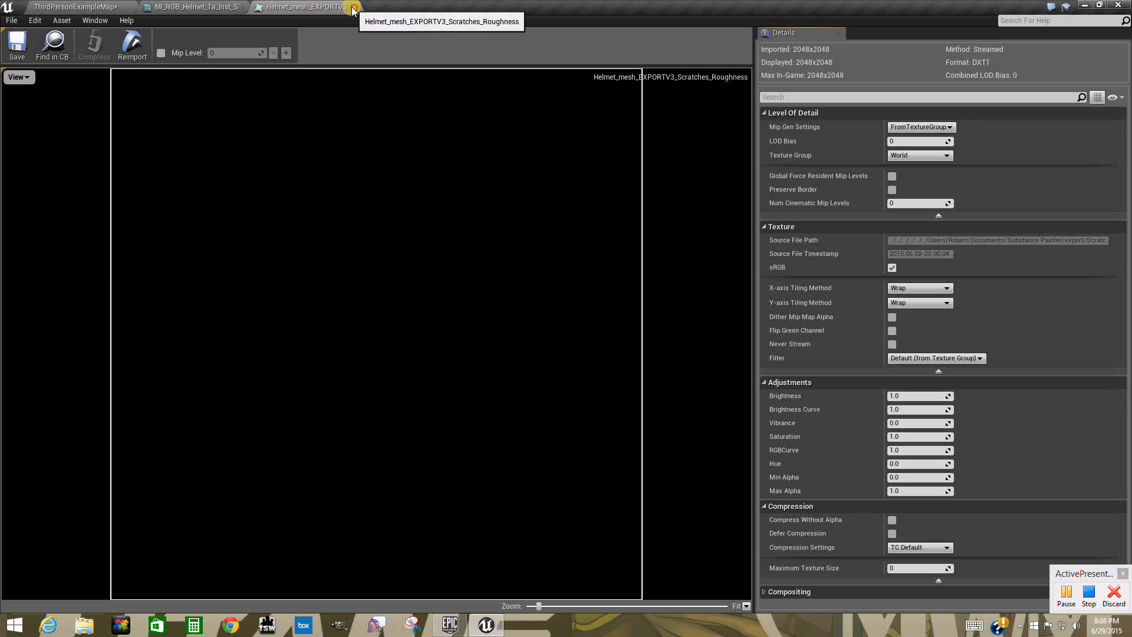
{"action": "scroll", "coordinate": [308, 224], "scroll_direction": "up", "scroll_amount": 3}
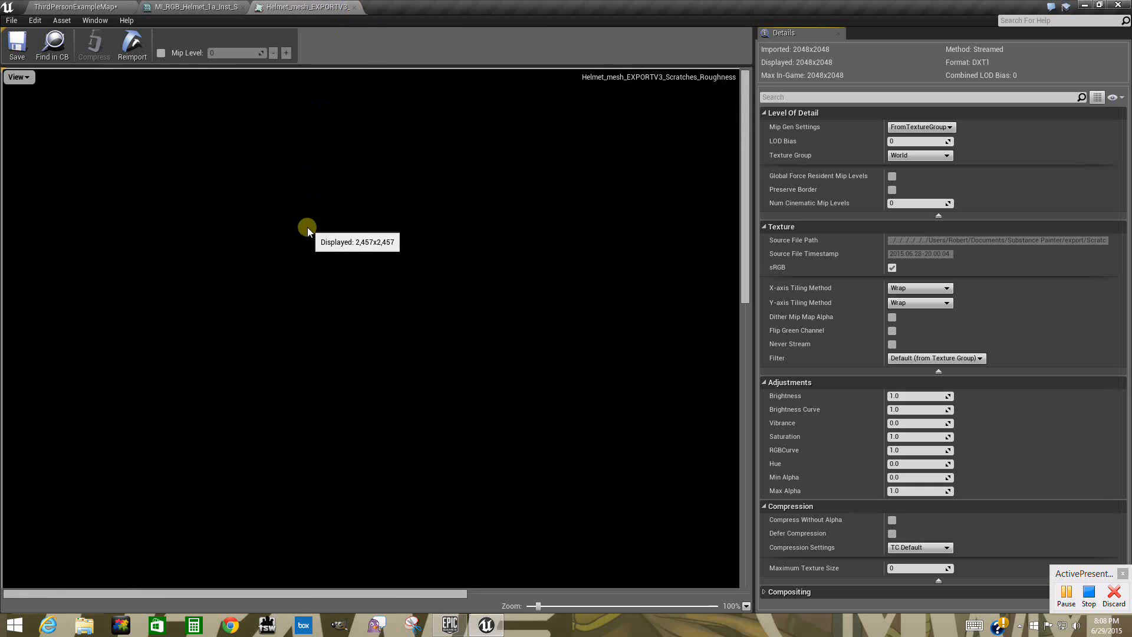
{"action": "scroll", "coordinate": [328, 157], "scroll_direction": "down", "scroll_amount": 3}
{"action": "left_click", "coordinate": [354, 8]}
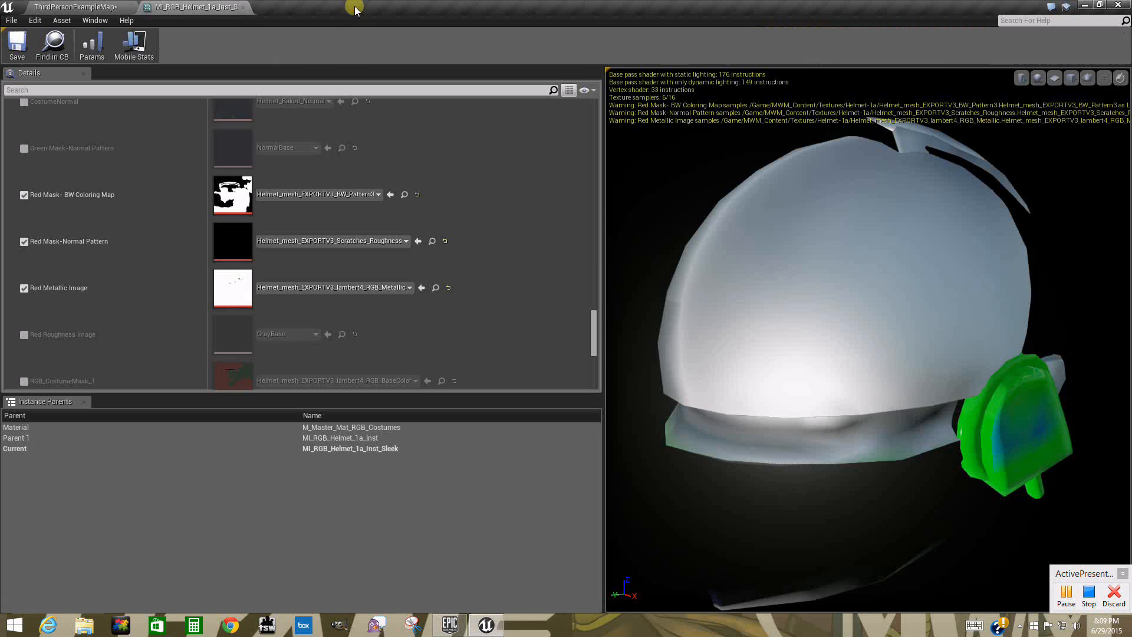
- Assign Helmet_mesh_EXPORTV3_SteelScratched_Roughness to Red Mask-Normal Pattern and inspect the helmet from several angles
{"action": "left_click", "coordinate": [351, 242]}
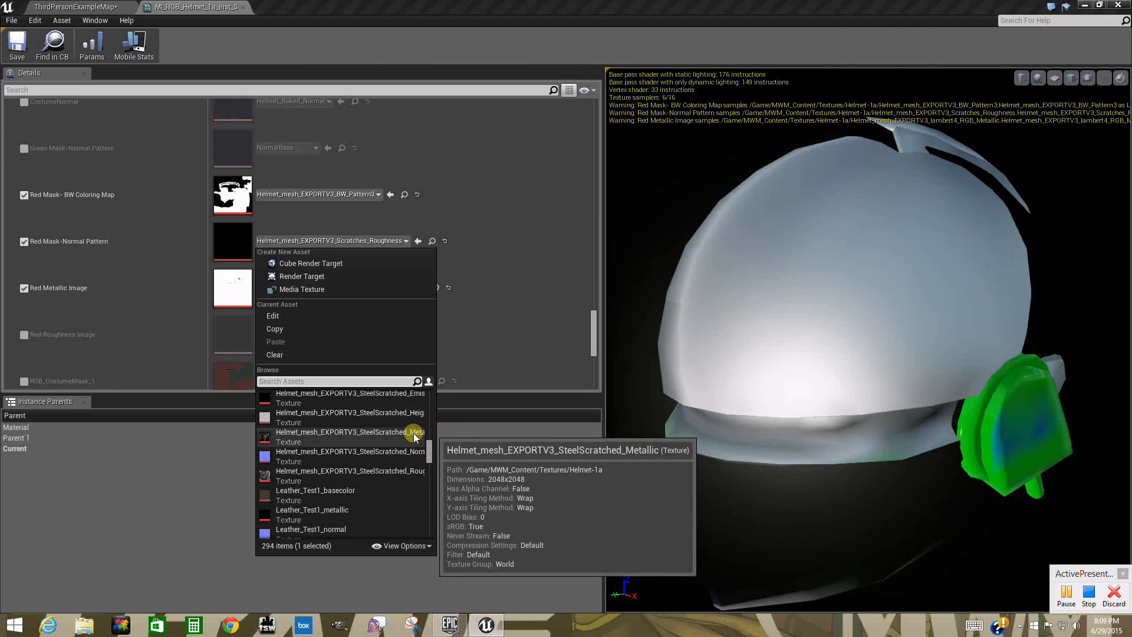
{"action": "left_click", "coordinate": [415, 471]}
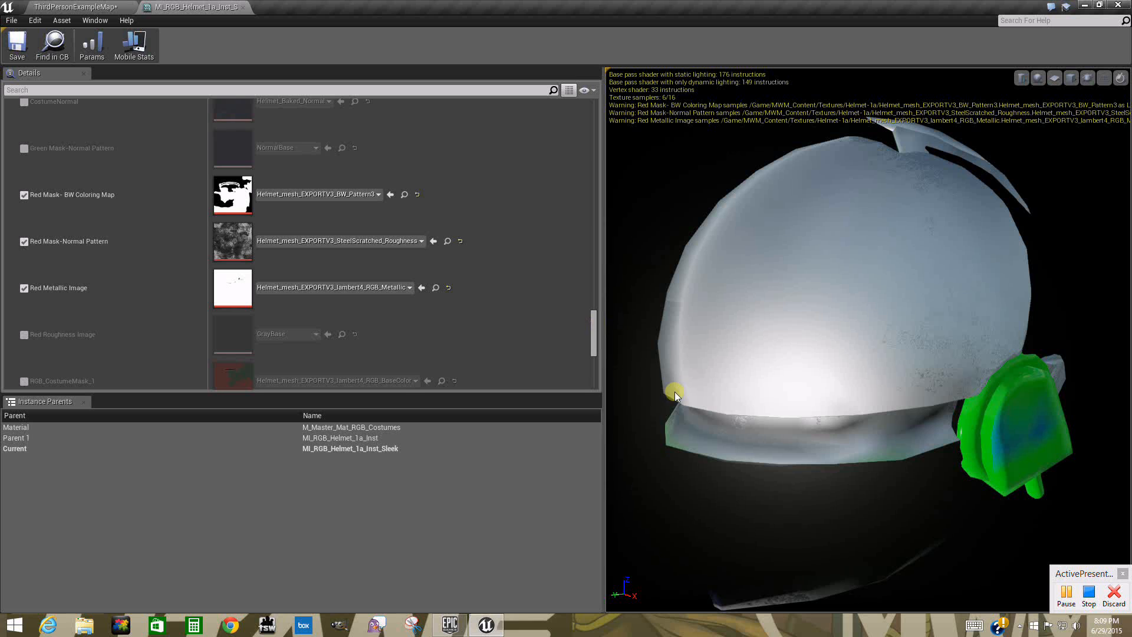
{"action": "left_click_drag", "start_coordinate": [758, 483], "coordinate": [812, 511]}
{"action": "left_click_drag", "start_coordinate": [859, 528], "coordinate": [858, 494]}
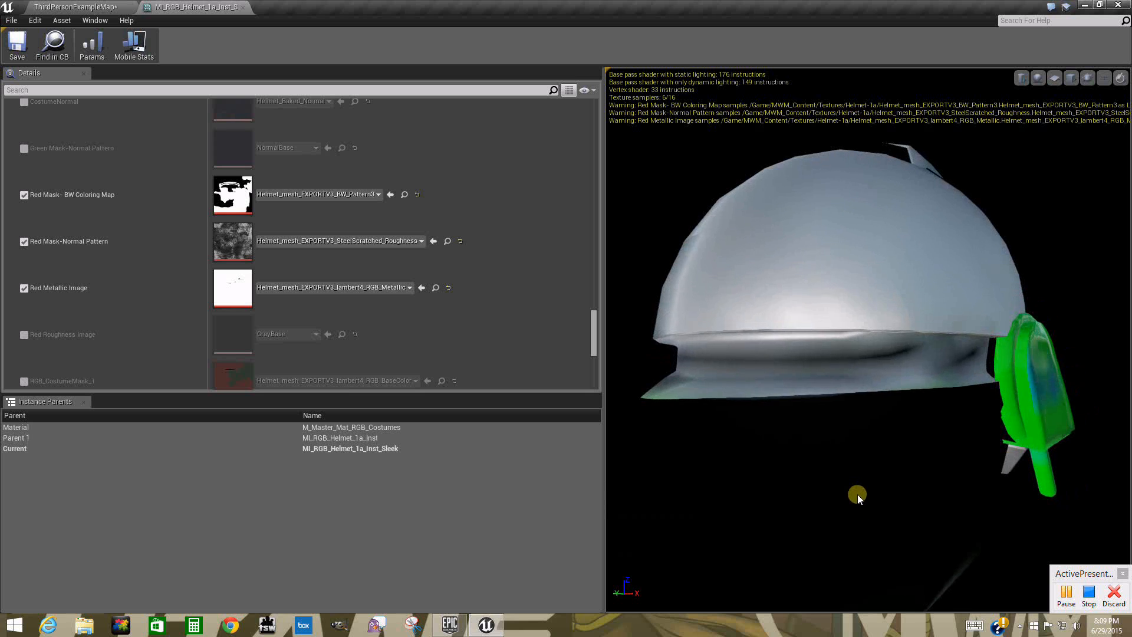
{"action": "left_click_drag", "start_coordinate": [647, 386], "coordinate": [677, 452]}
{"action": "mouse_move", "coordinate": [737, 433]}
{"action": "left_mouse_down"}
{"action": "mouse_move", "coordinate": [760, 426]}
{"action": "mouse_move", "coordinate": [730, 420]}
{"action": "left_mouse_up"}
- Enable the static switch overrides Green Mask-Use Coloring Map?, Green Image_Roughness_Off_On and Green Image_Metallic_Off_On
{"action": "left_click_drag", "start_coordinate": [594, 349], "coordinate": [594, 363]}
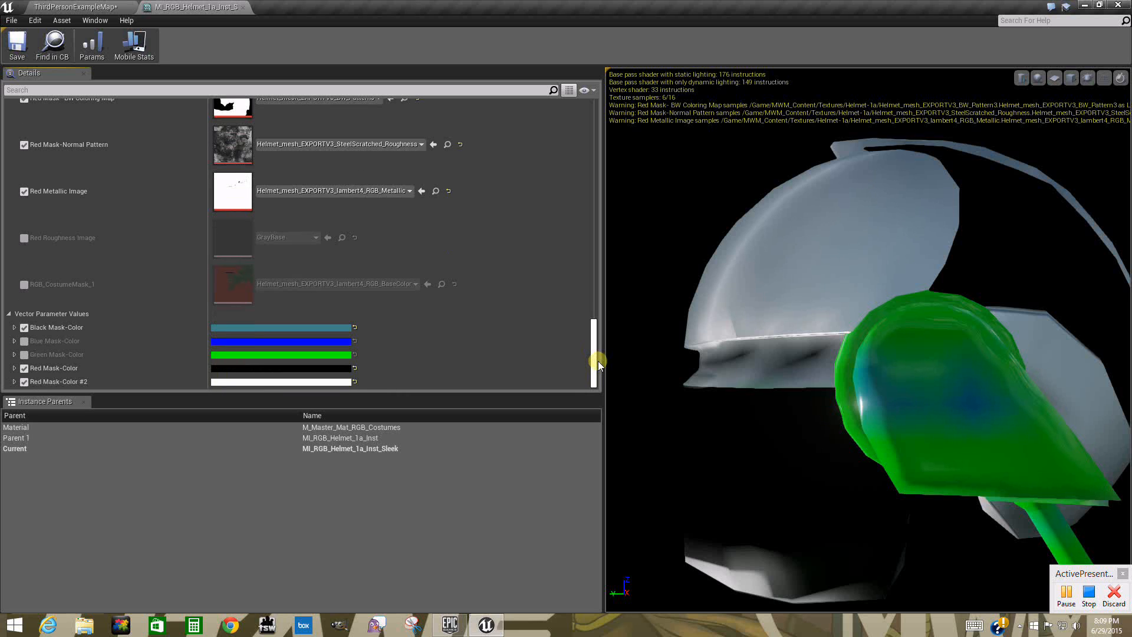
{"action": "left_click_drag", "start_coordinate": [598, 361], "coordinate": [562, 274]}
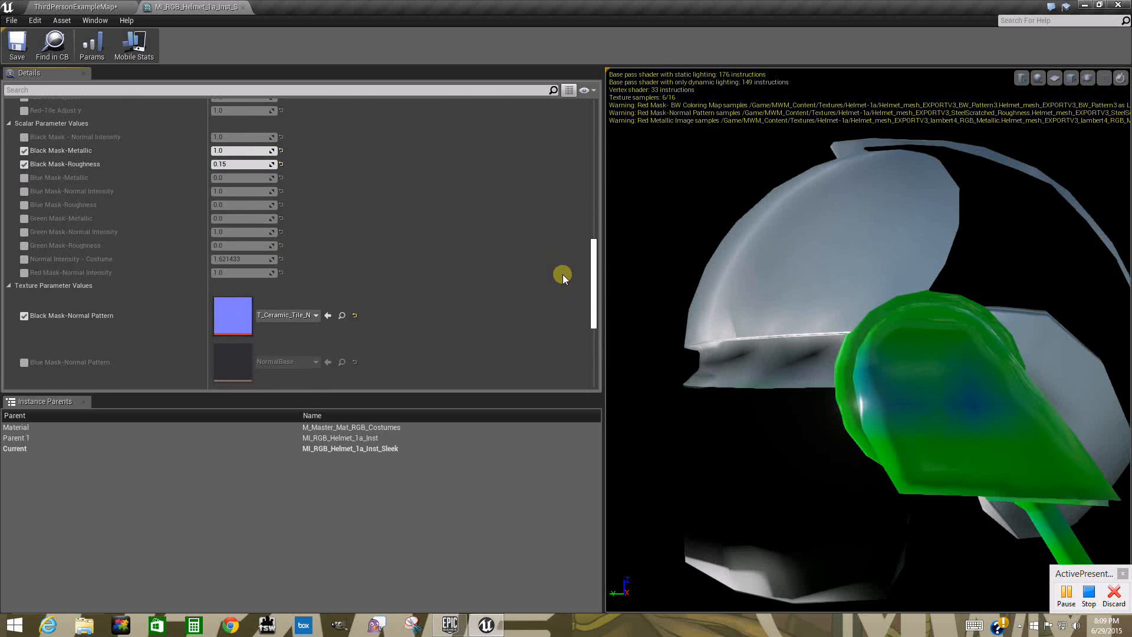
{"action": "left_click_drag", "start_coordinate": [563, 275], "coordinate": [563, 274]}
{"action": "left_click_drag", "start_coordinate": [590, 246], "coordinate": [603, 137]}
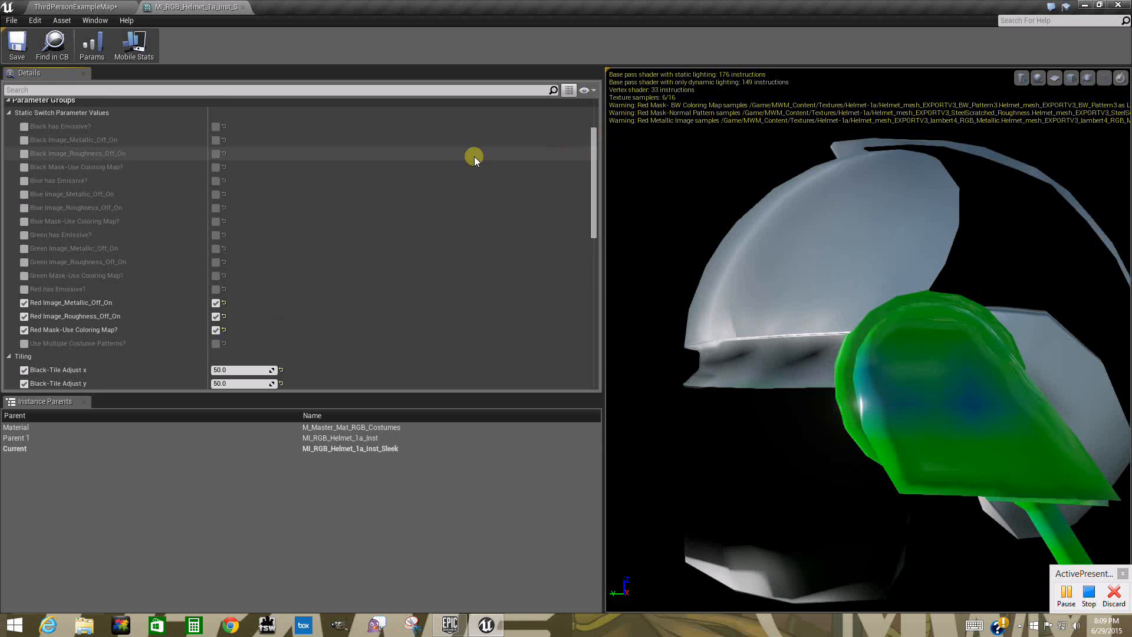
{"action": "left_click", "coordinate": [22, 274]}
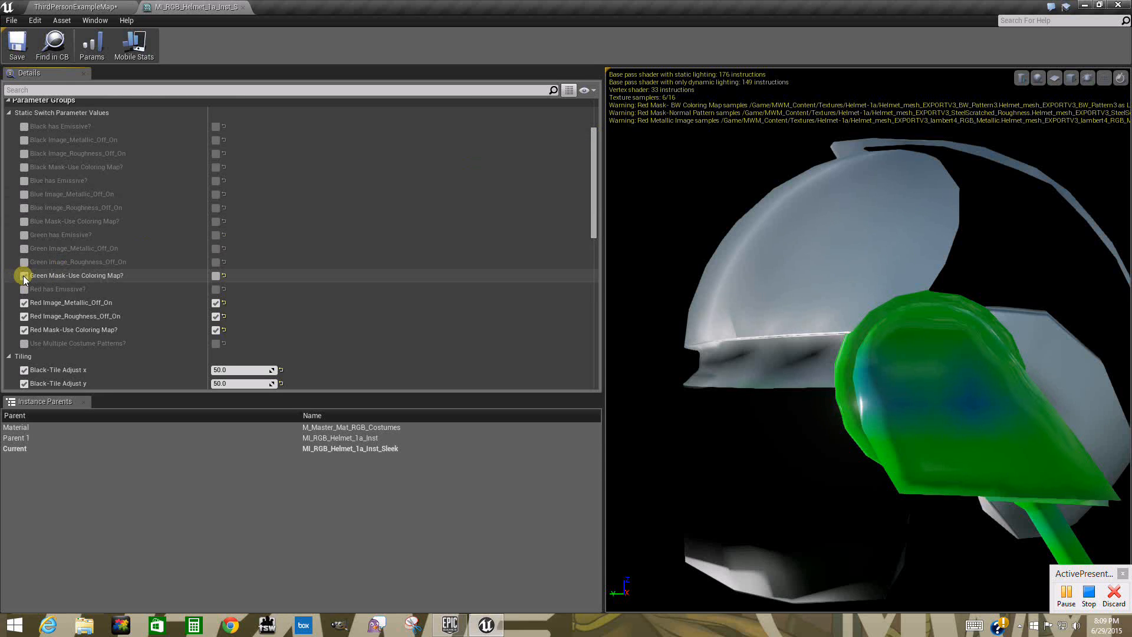
{"action": "left_click", "coordinate": [24, 262]}
{"action": "left_click", "coordinate": [23, 248]}
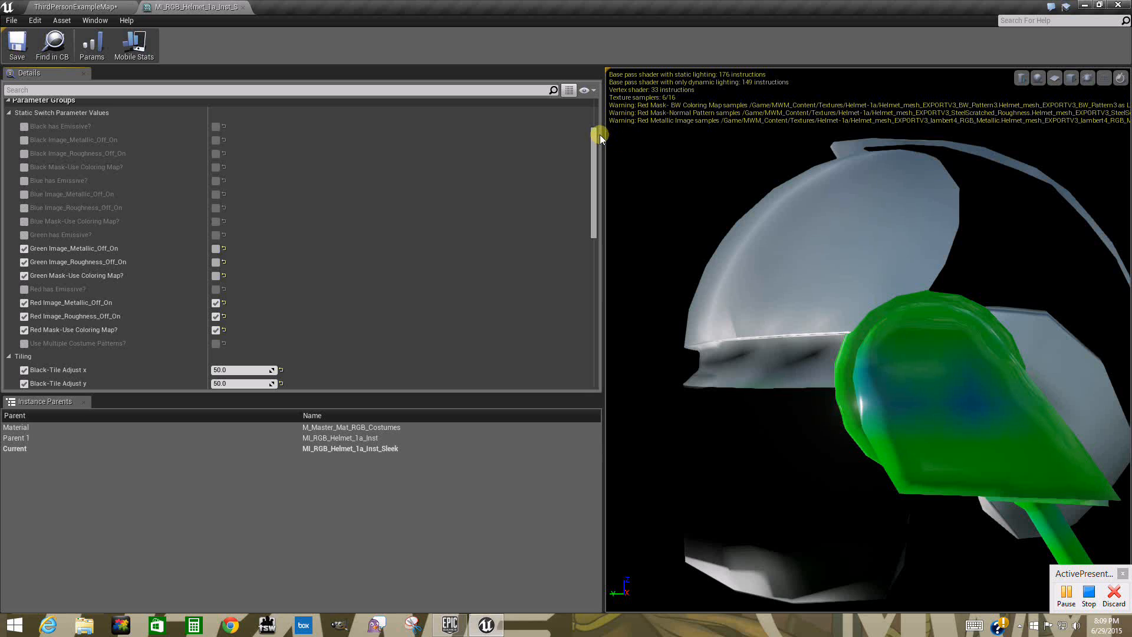
- Enable the Green Mask-Metallic, Normal Intensity and Roughness overrides, and set Green Mask-Metallic to 1.0
{"action": "left_click_drag", "start_coordinate": [599, 136], "coordinate": [571, 242]}
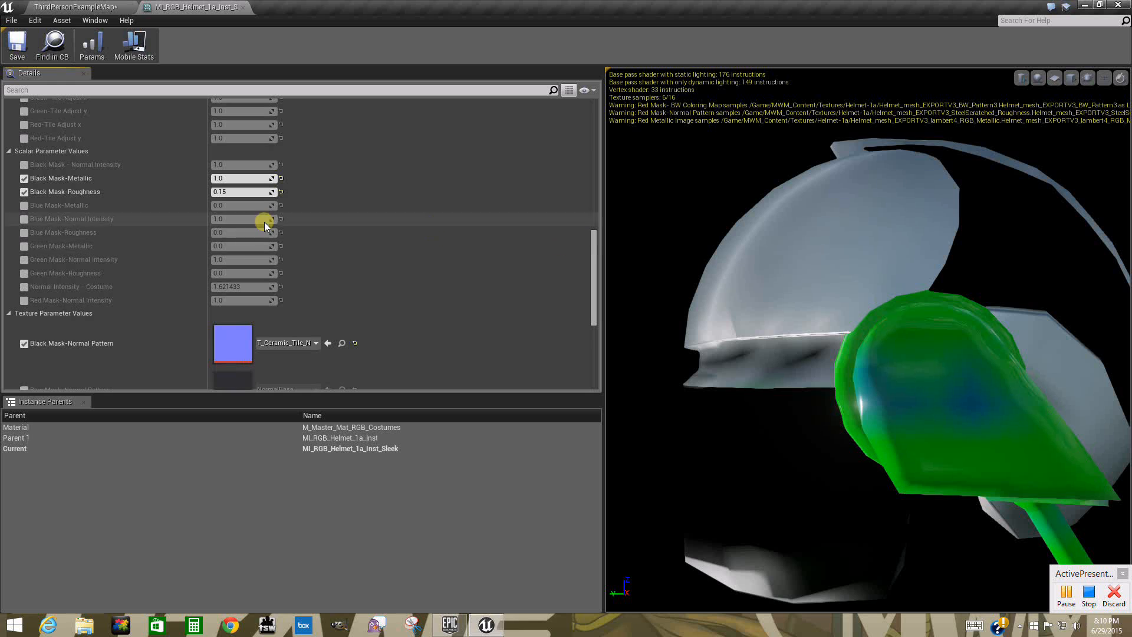
{"action": "left_click", "coordinate": [23, 246]}
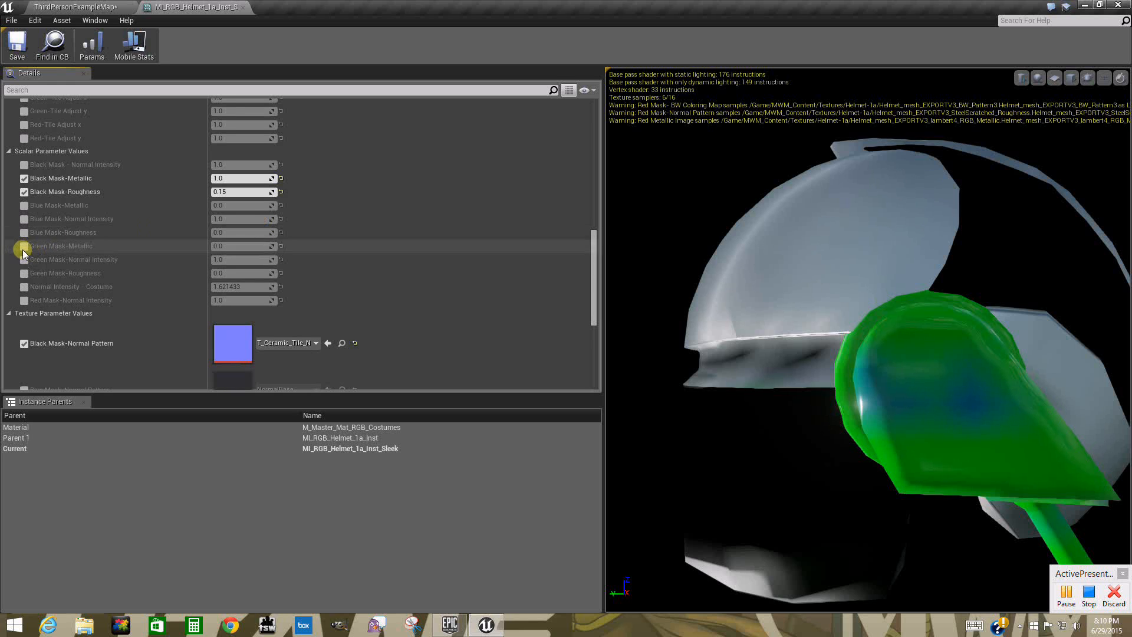
{"action": "left_click", "coordinate": [23, 260]}
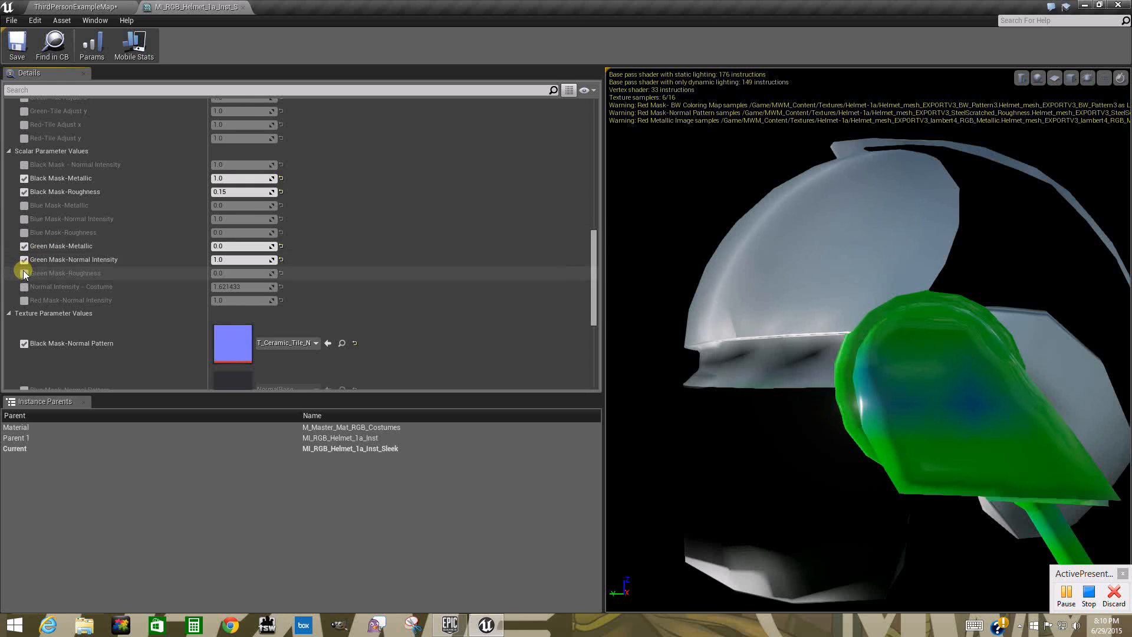
{"action": "left_click", "coordinate": [23, 273]}
{"action": "left_click", "coordinate": [223, 248]}
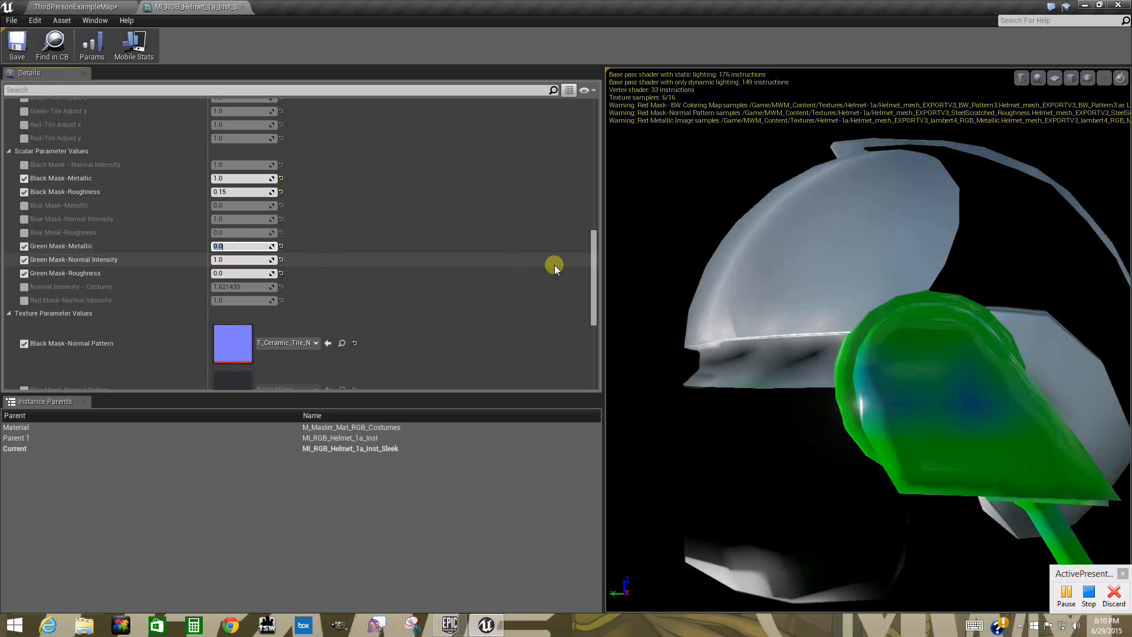
{"action": "type", "text": "1"}
{"action": "key", "text": "Return"}
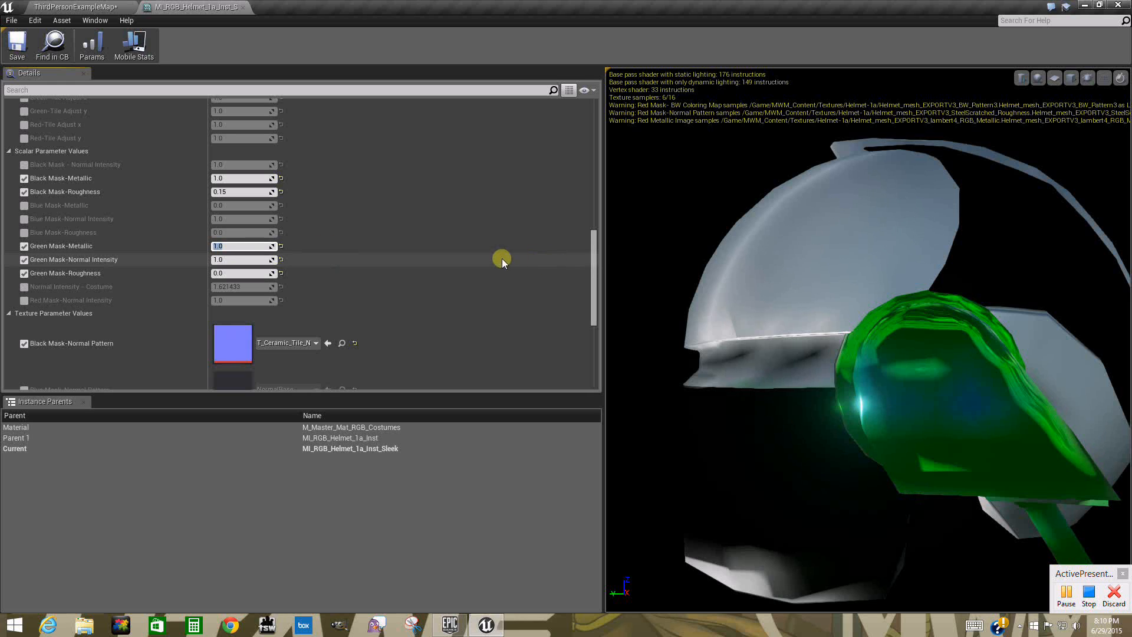
- Turn on Green Image_Roughness_Off_On and Green Mask-Use Coloring Map?, and disable the Green Image_Metallic_Off_On override
{"action": "left_click_drag", "start_coordinate": [589, 236], "coordinate": [594, 260]}
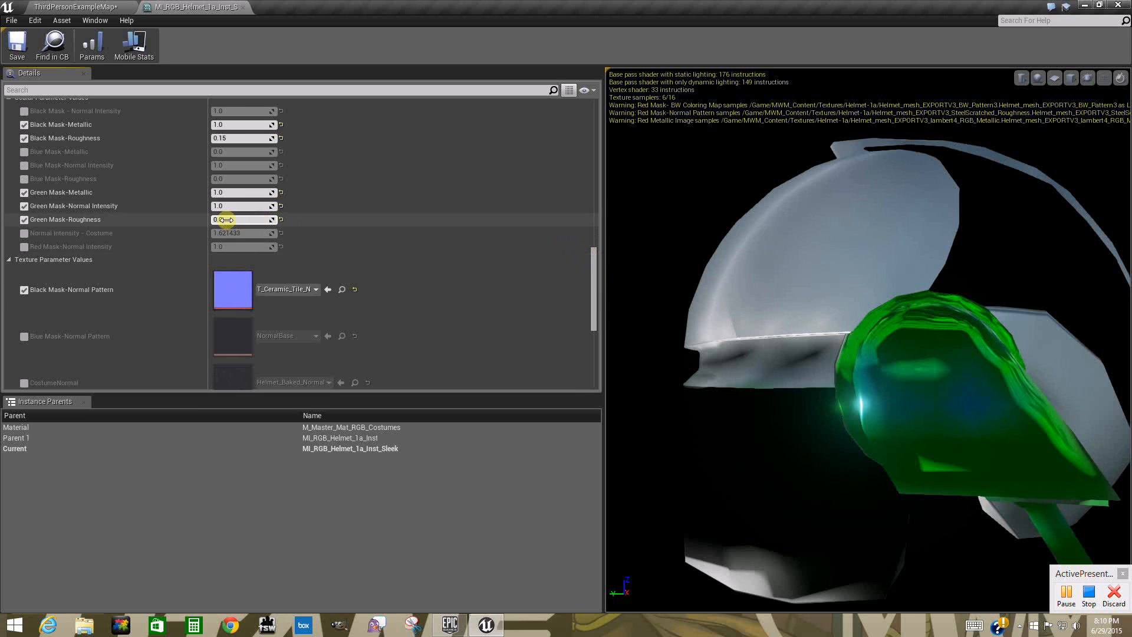
{"action": "left_click_drag", "start_coordinate": [592, 252], "coordinate": [592, 205]}
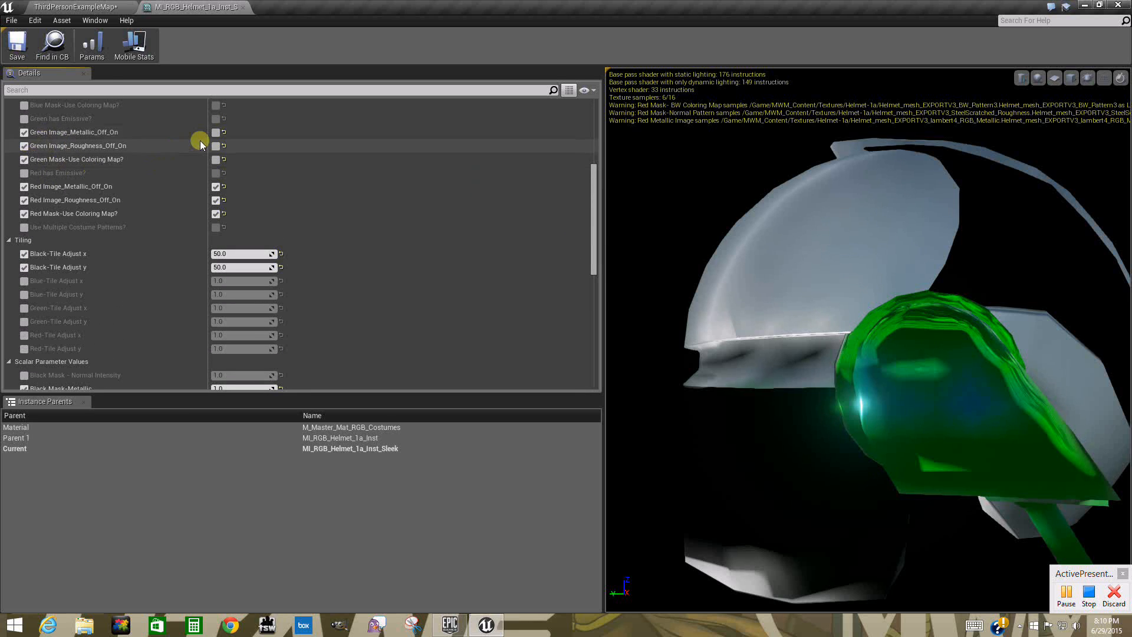
{"action": "left_click", "coordinate": [216, 132]}
{"action": "left_click", "coordinate": [215, 145]}
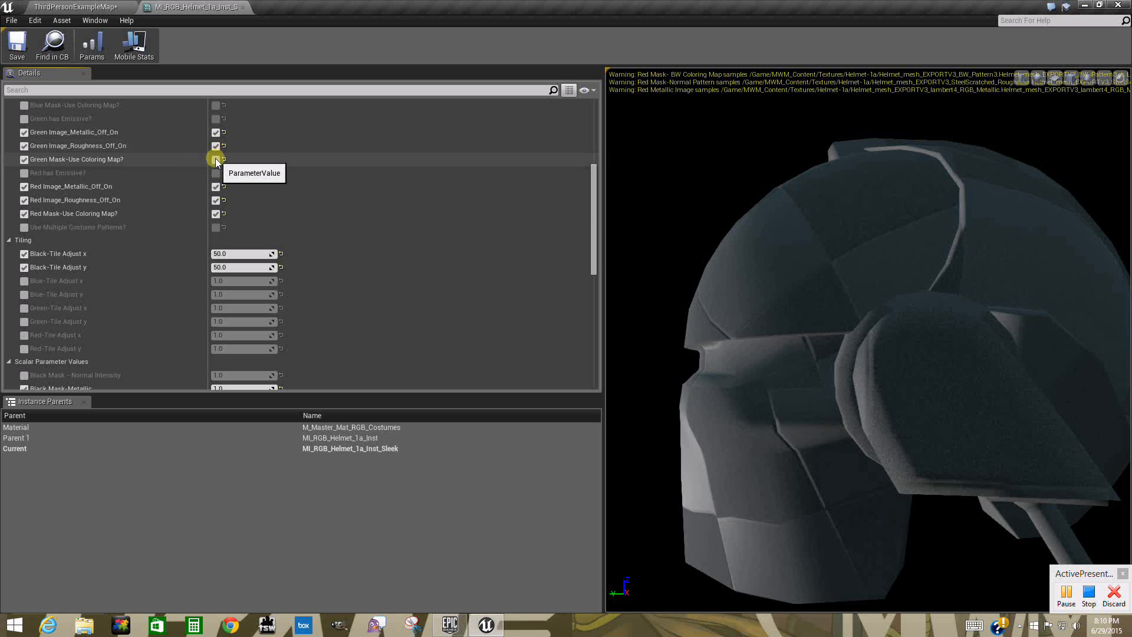
{"action": "left_click", "coordinate": [216, 159]}
{"action": "left_click", "coordinate": [216, 132]}
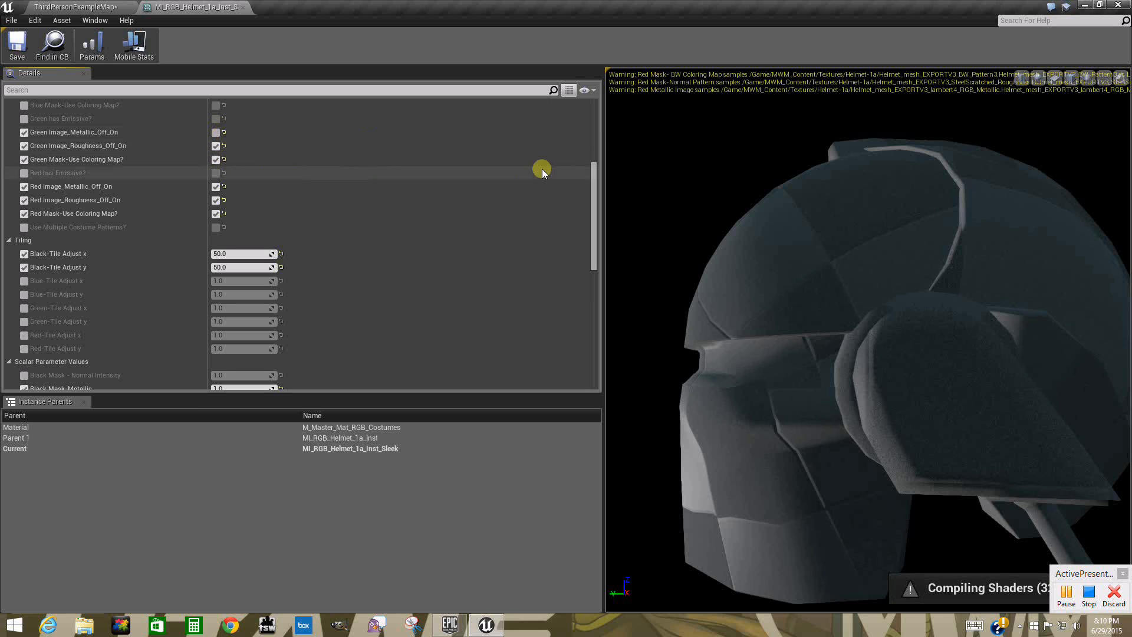
{"action": "mouse_move", "coordinate": [594, 169]}
{"action": "left_mouse_down"}
{"action": "mouse_move", "coordinate": [593, 191]}
{"action": "mouse_move", "coordinate": [596, 177]}
{"action": "left_mouse_up"}
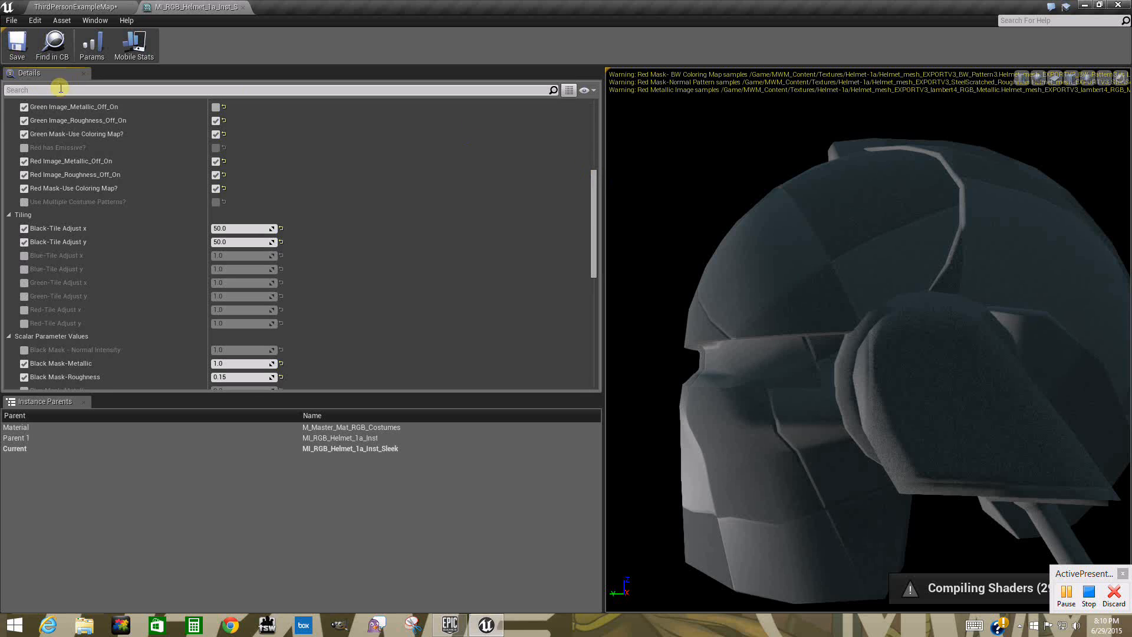
{"action": "left_click", "coordinate": [24, 109]}
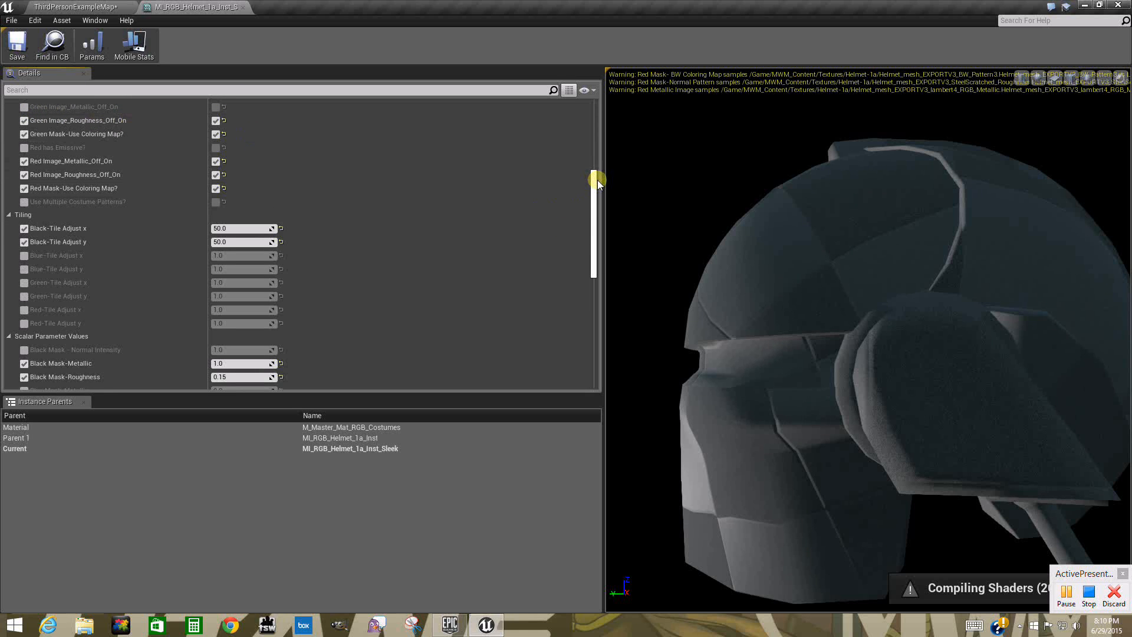
- Enable the Green Mask-Color and Green Mask-Color #2 overrides in the vector parameters
{"action": "left_click_drag", "start_coordinate": [594, 178], "coordinate": [607, 341]}
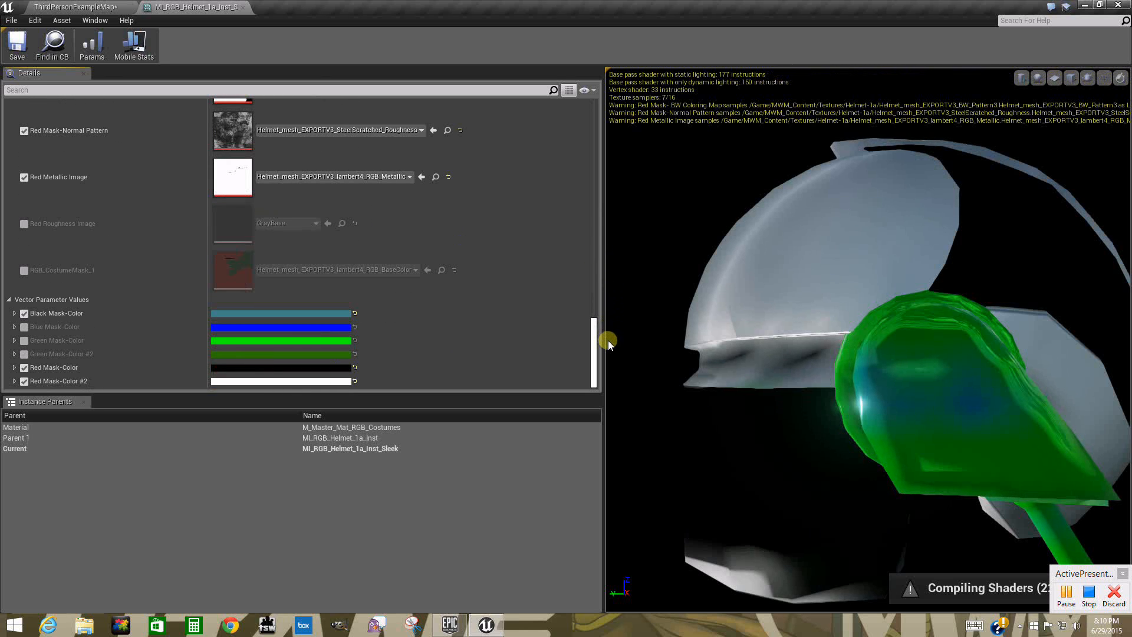
{"action": "left_click", "coordinate": [25, 354]}
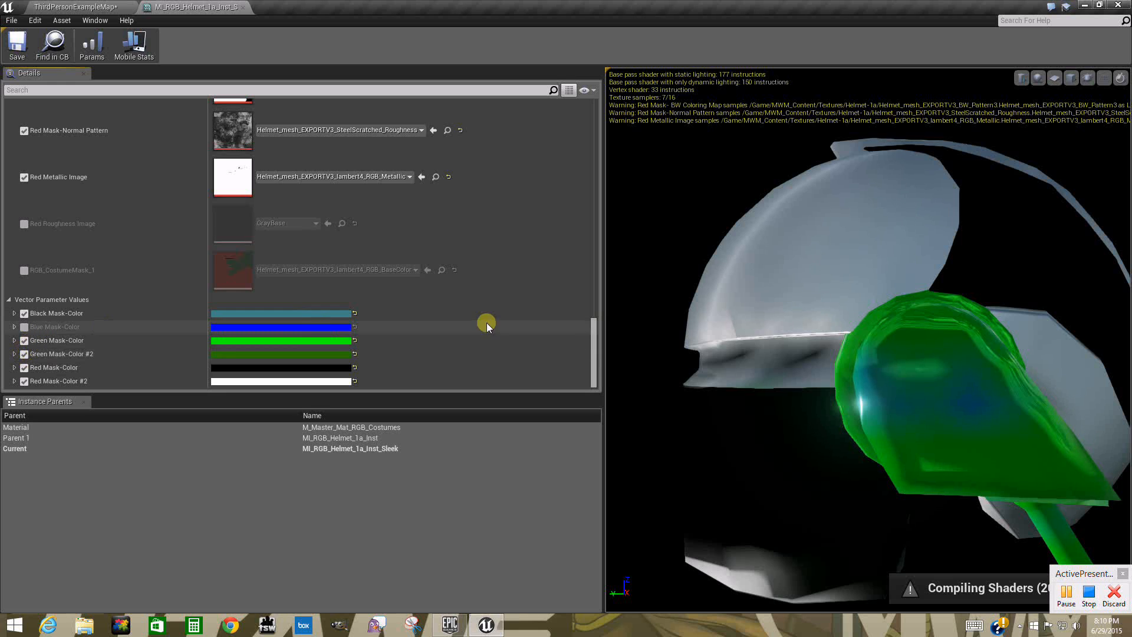
{"action": "left_click", "coordinate": [593, 331]}
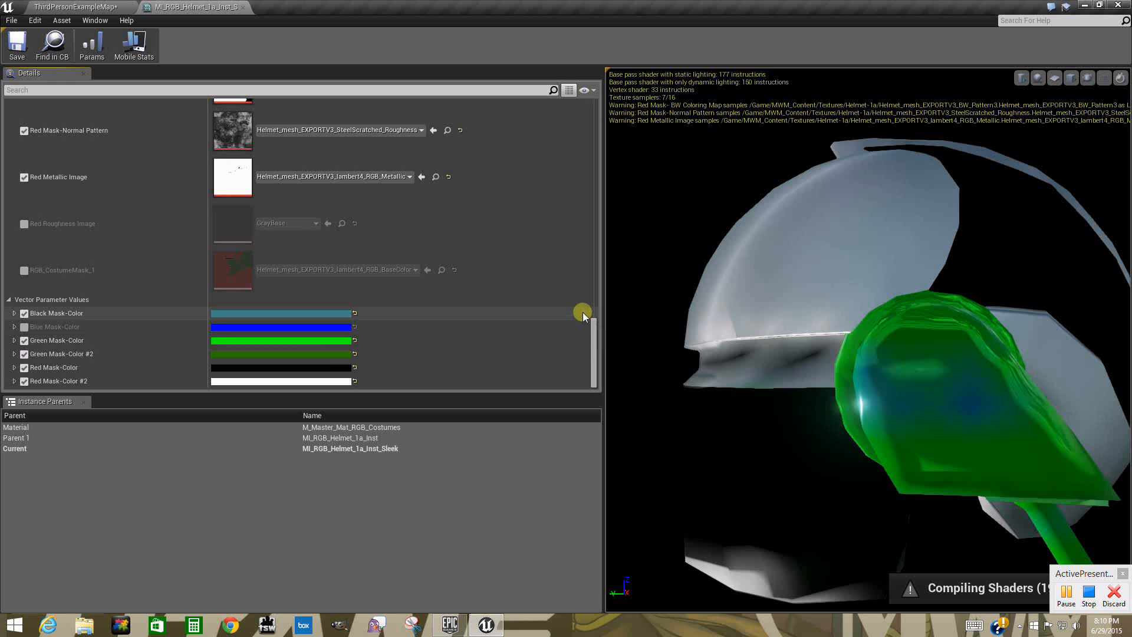
{"action": "left_click_drag", "start_coordinate": [593, 328], "coordinate": [586, 304]}
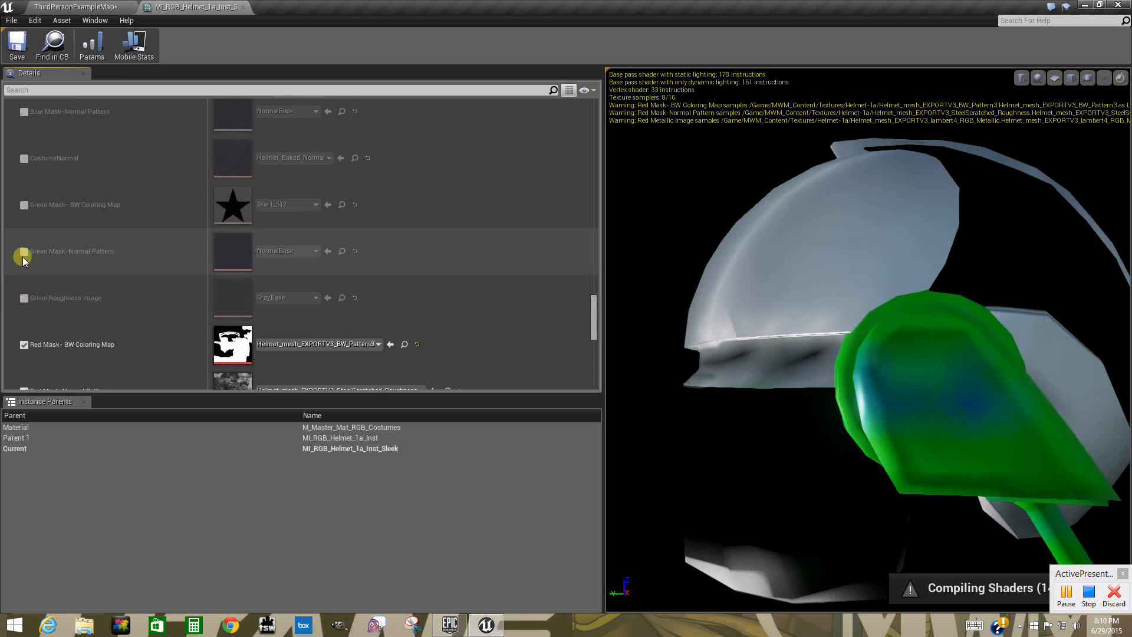
- Enable the Green Mask- BW Coloring Map texture override and check the green ear piece on the level helmet
{"action": "left_click", "coordinate": [25, 203]}
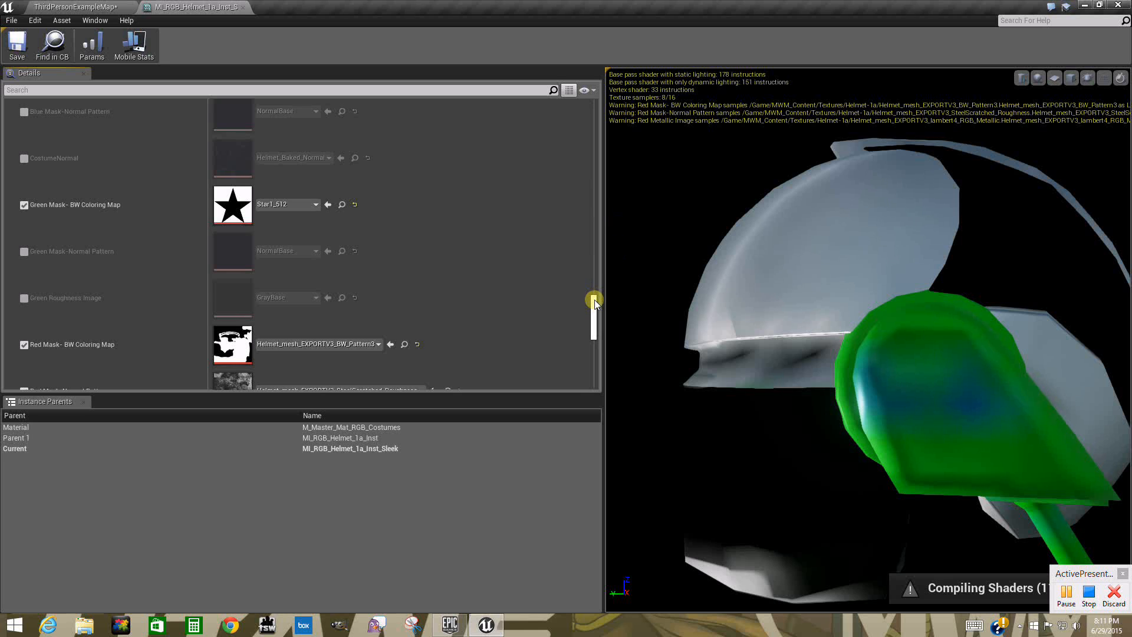
{"action": "left_click_drag", "start_coordinate": [595, 302], "coordinate": [598, 296]}
{"action": "scroll", "coordinate": [599, 297], "scroll_direction": "down", "scroll_amount": 3}
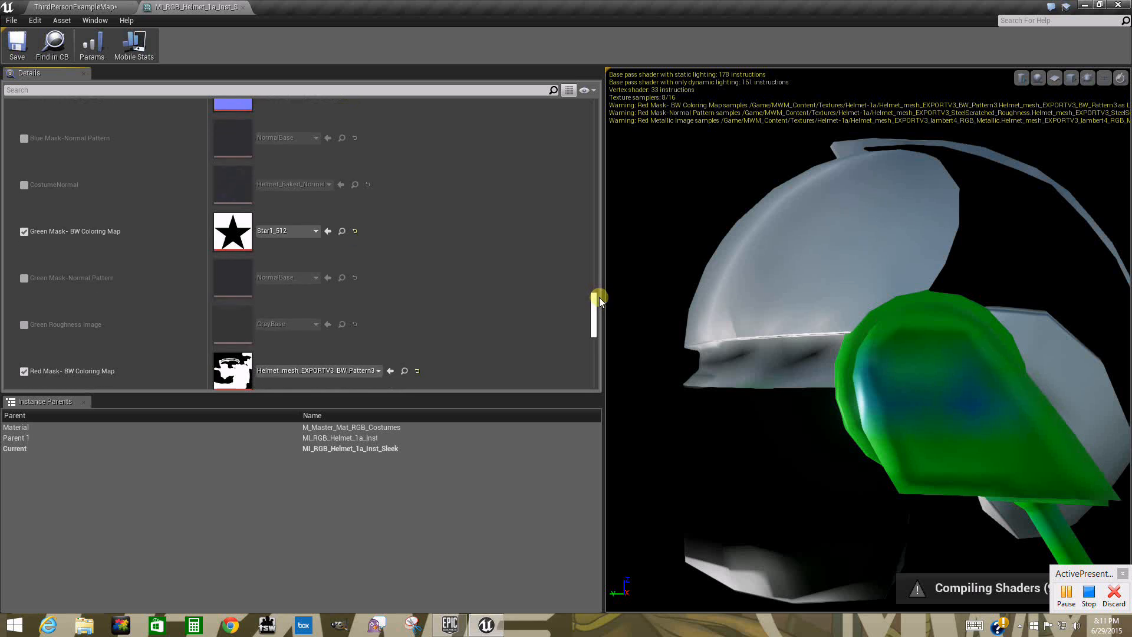
{"action": "left_click", "coordinate": [84, 9]}
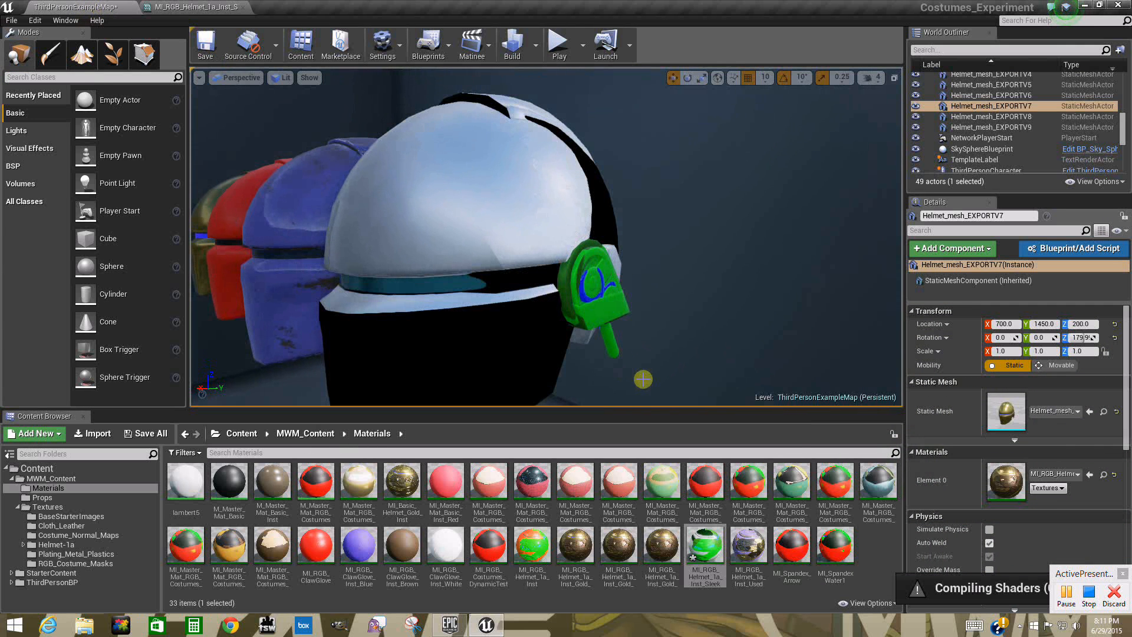
{"action": "right_click_drag", "start_coordinate": [637, 350], "coordinate": [573, 361]}
{"action": "left_click_drag", "start_coordinate": [572, 362], "coordinate": [575, 349]}
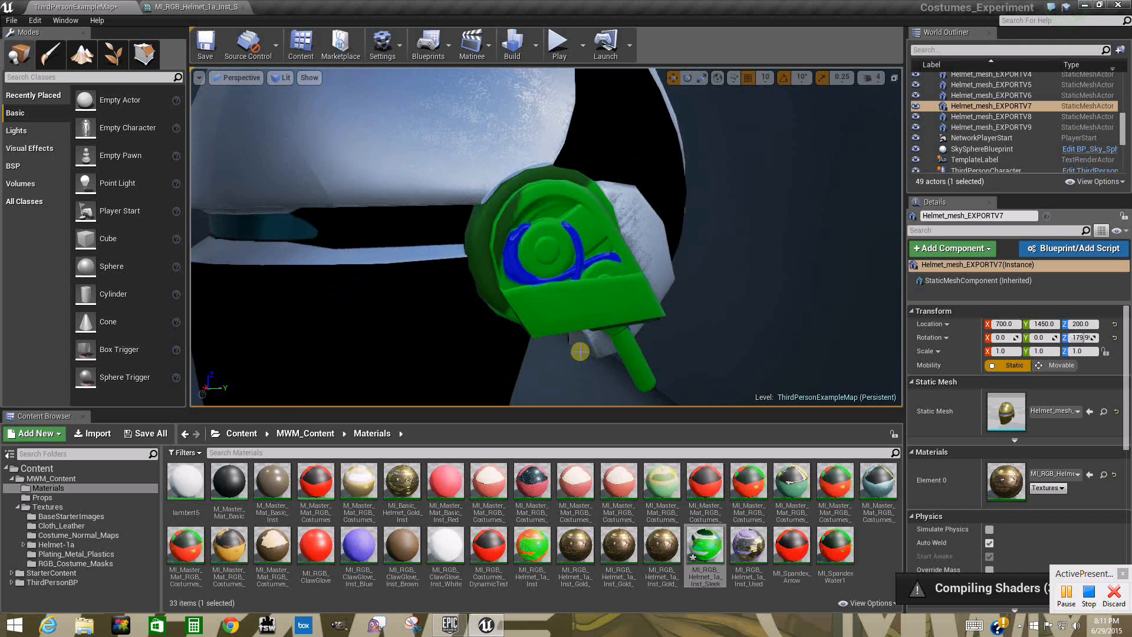
- Enable the Green-Tile Adjust x and Green-Tile Adjust y overrides in the material instance's tiling parameters
{"action": "left_click", "coordinate": [210, 7]}
{"action": "left_click_drag", "start_coordinate": [594, 319], "coordinate": [571, 202]}
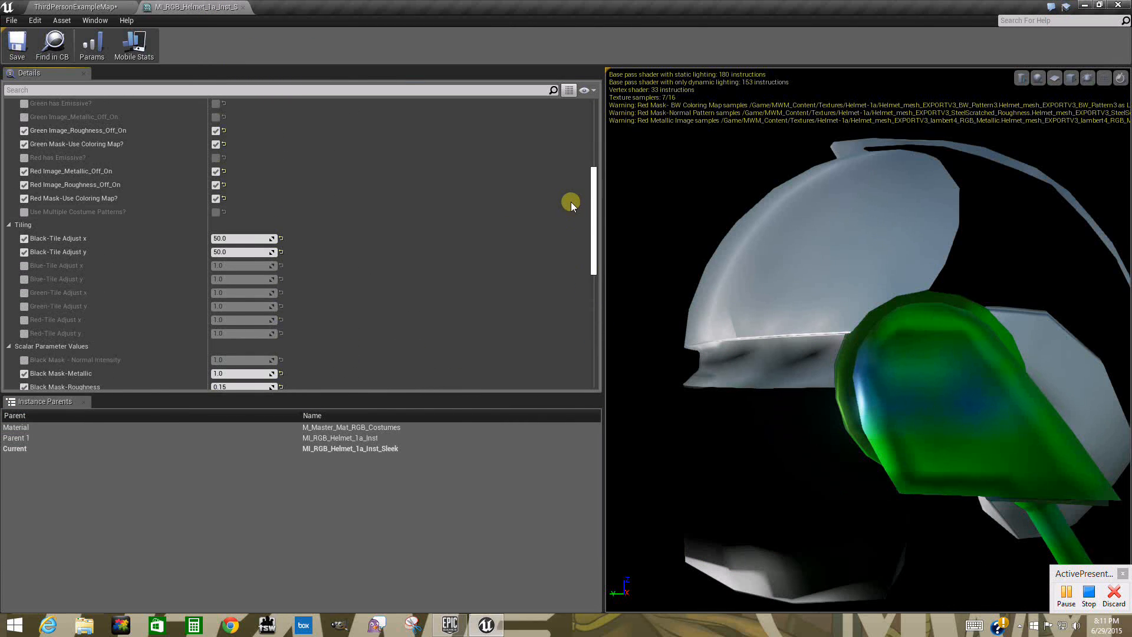
{"action": "left_click", "coordinate": [24, 293]}
{"action": "left_click", "coordinate": [23, 306]}
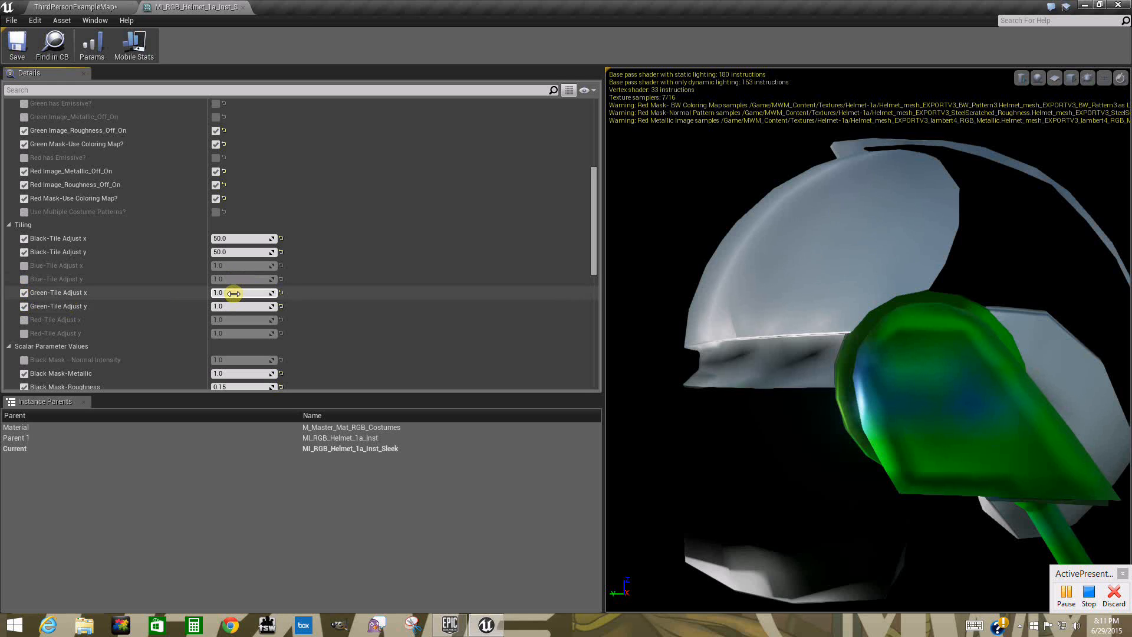
- Set Green-Tile Adjust x and y to 100 and check the pattern on the level helmet
{"action": "left_click", "coordinate": [234, 293]}
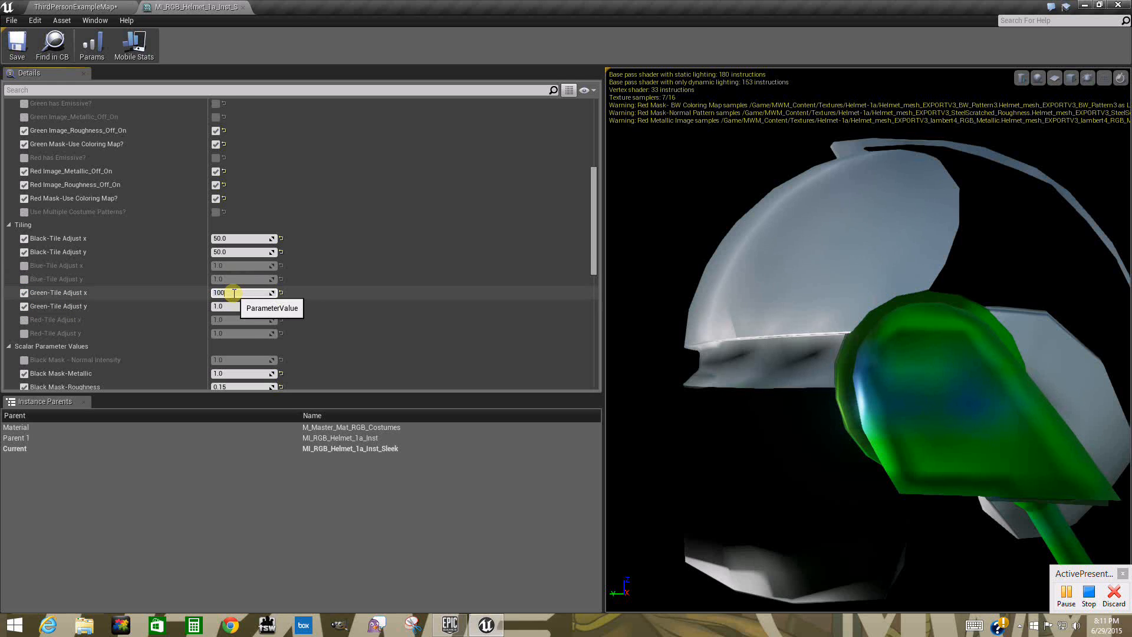
{"action": "type", "text": "100"}
{"action": "left_click", "coordinate": [239, 306]}
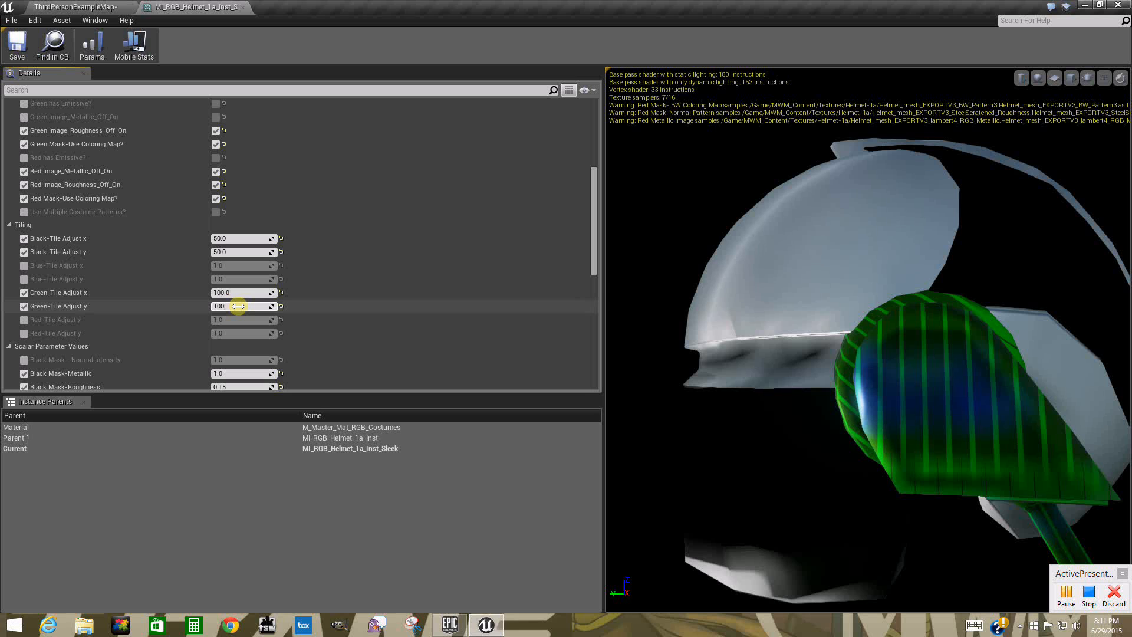
{"action": "key", "text": "Return"}
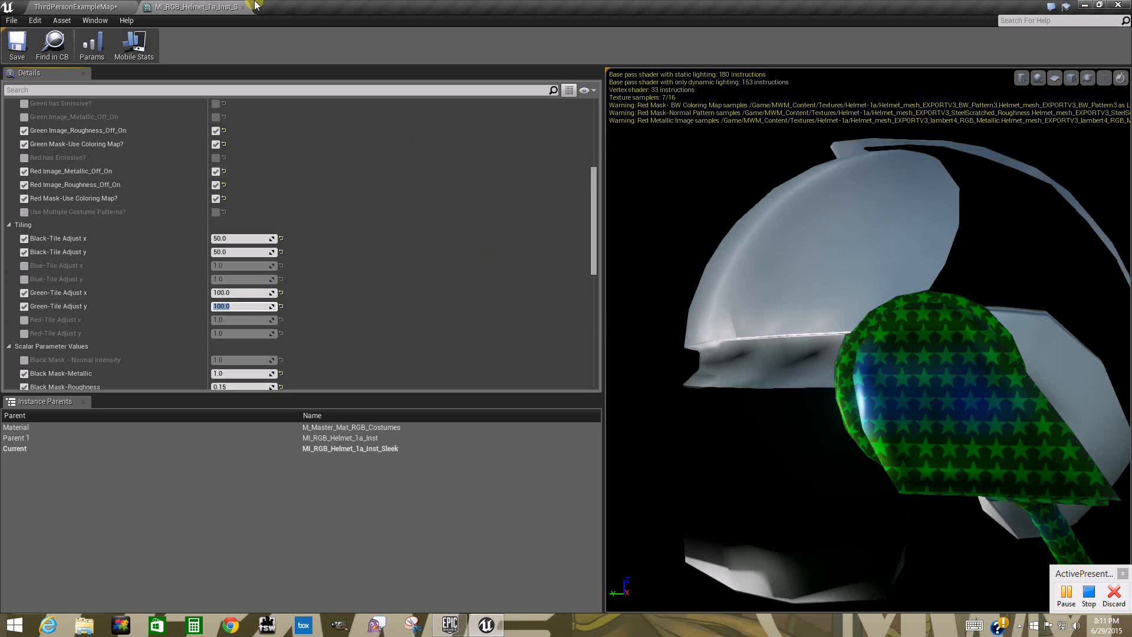
{"action": "left_click", "coordinate": [74, 8]}
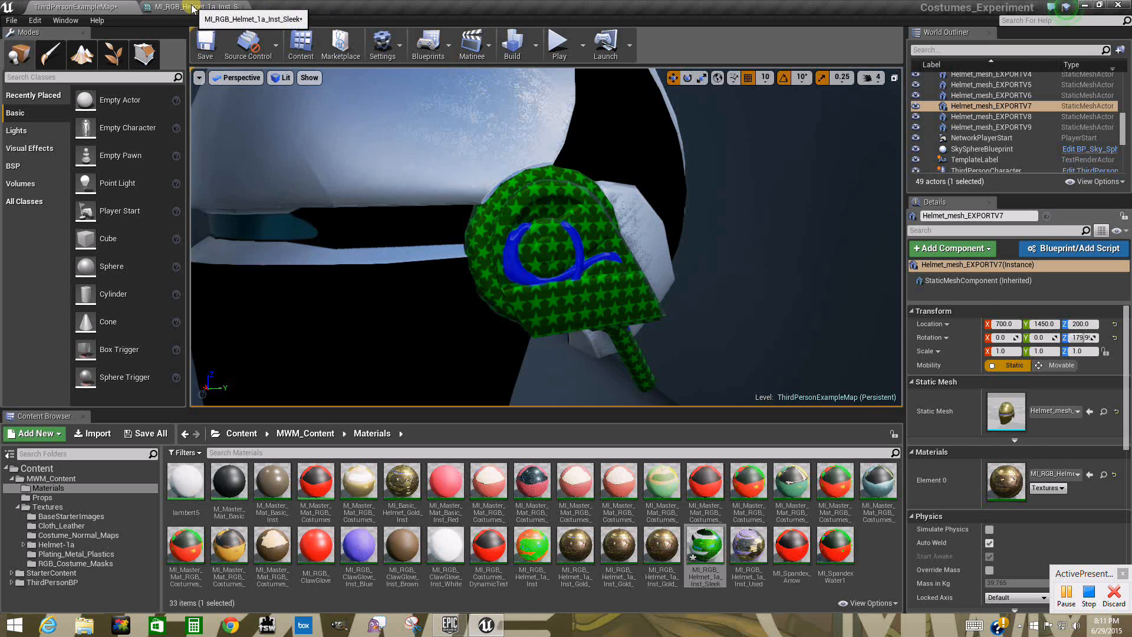
- Assign the Helmet_mesh_EXPORTV3_BW_Pattern4 texture to Green Mask- BW Coloring Map in the sleek material instance
{"action": "left_click", "coordinate": [236, 8]}
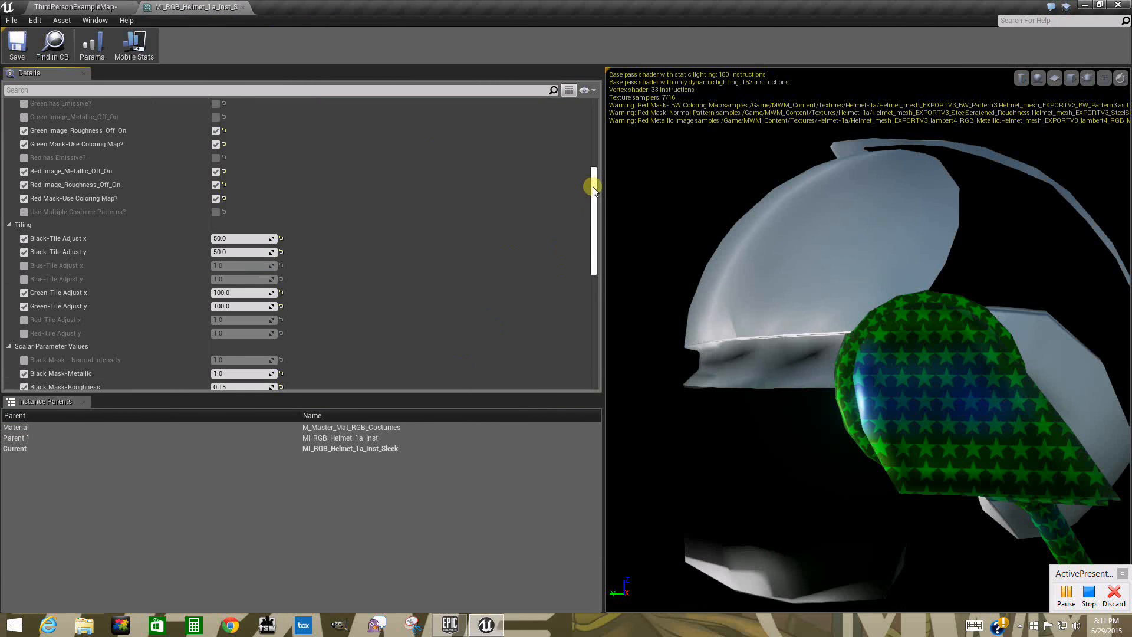
{"action": "left_click_drag", "start_coordinate": [595, 184], "coordinate": [596, 296]}
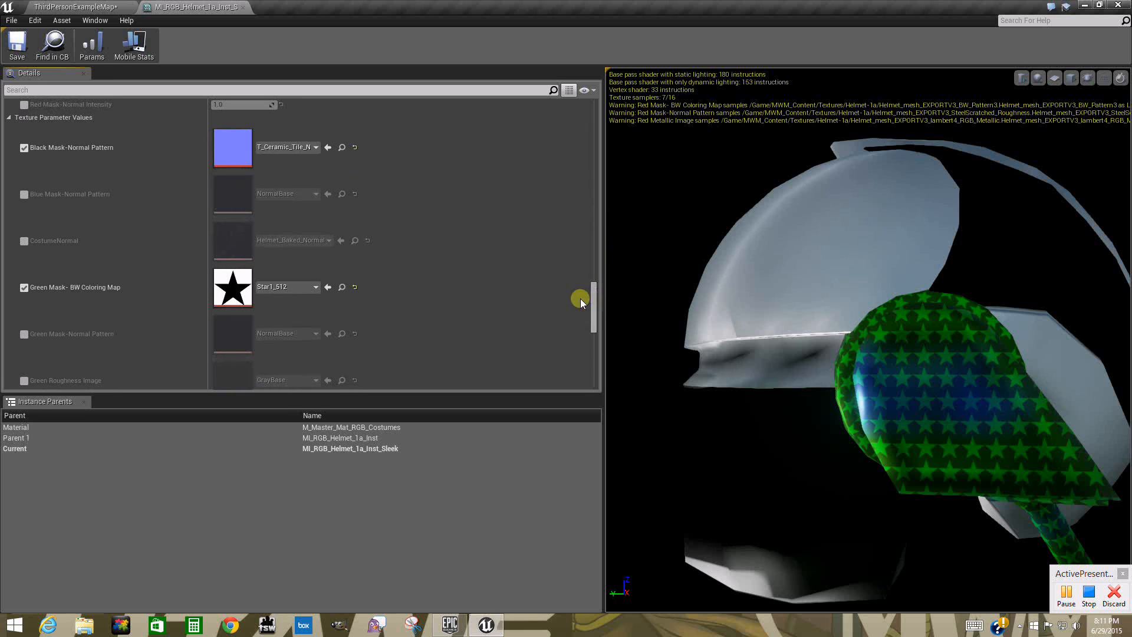
{"action": "left_click", "coordinate": [273, 287]}
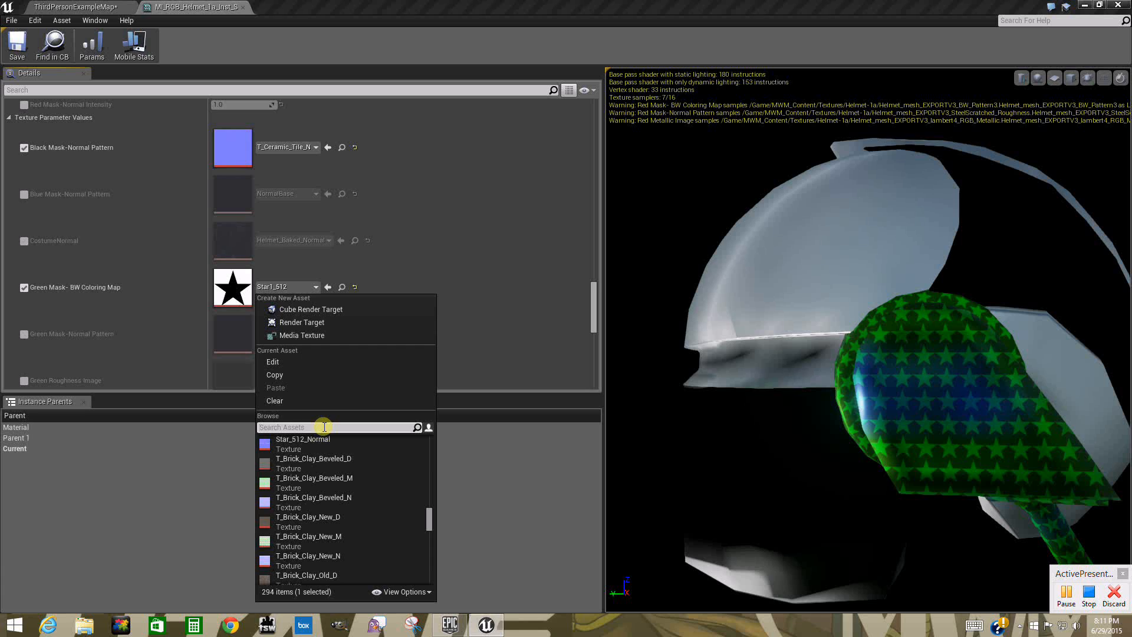
{"action": "type", "text": "bw"}
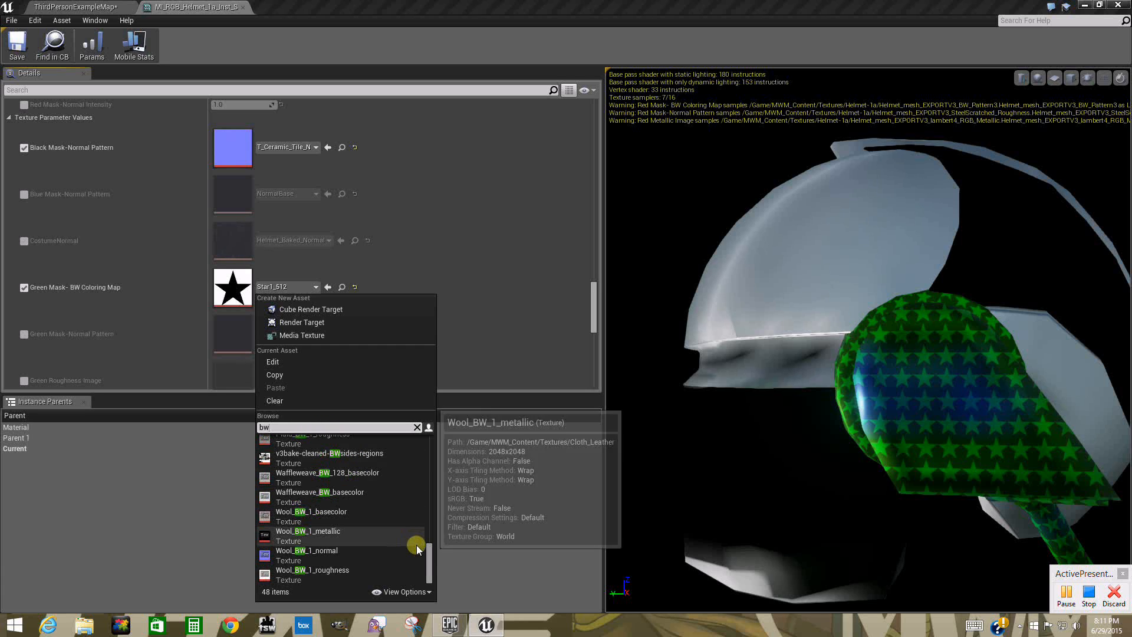
{"action": "scroll", "coordinate": [433, 555], "scroll_direction": "up", "scroll_amount": 5}
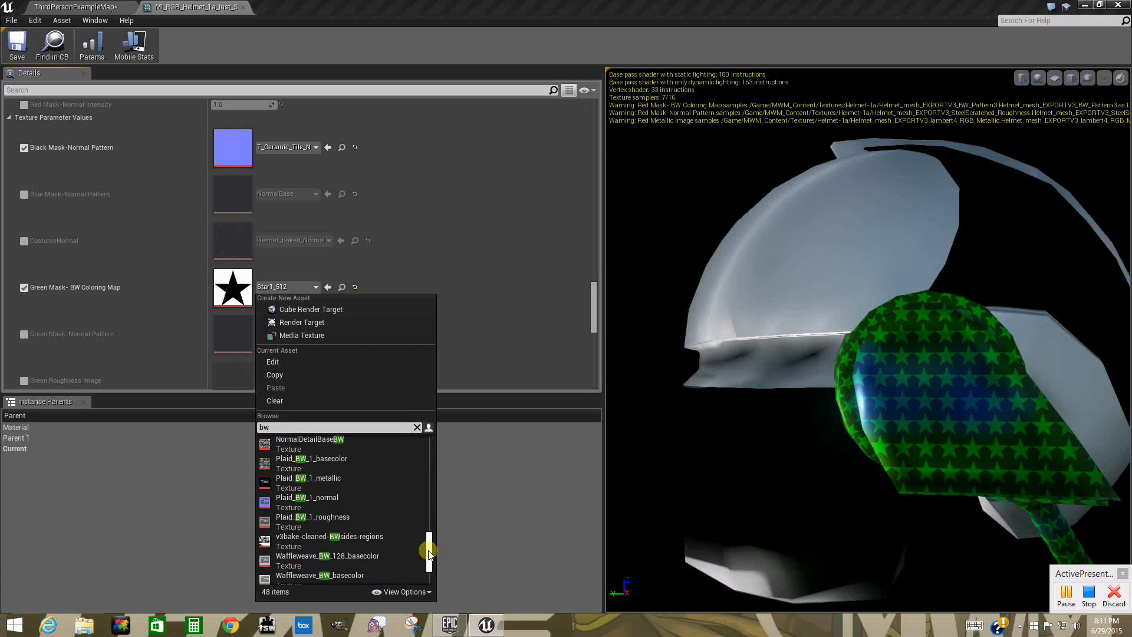
{"action": "scroll", "coordinate": [428, 537], "scroll_direction": "up", "scroll_amount": 4}
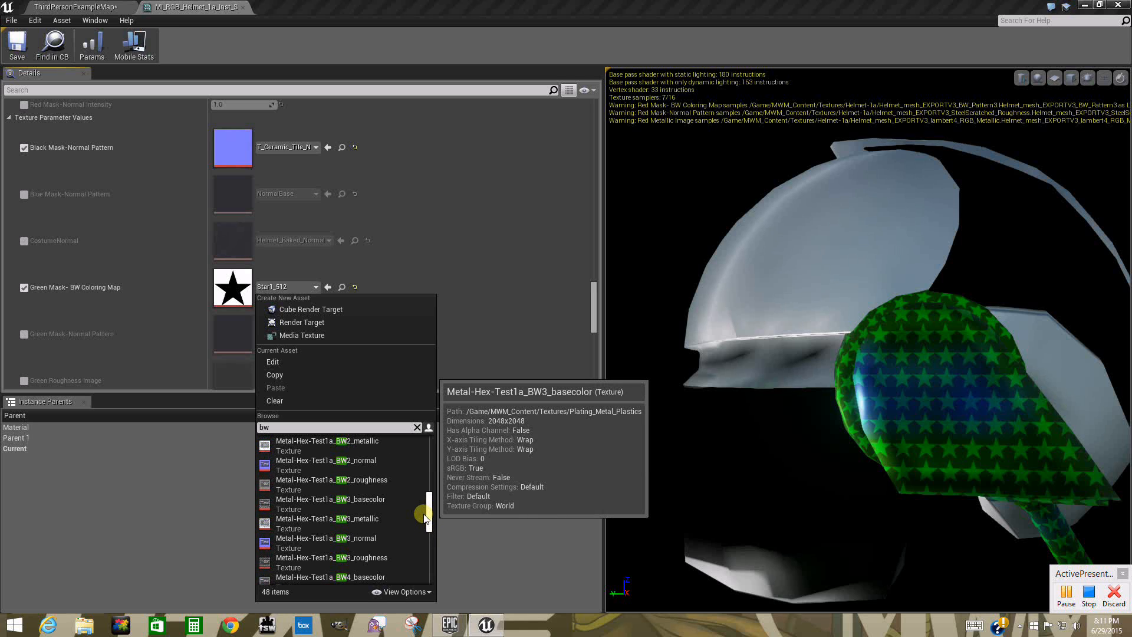
{"action": "left_click_drag", "start_coordinate": [426, 518], "coordinate": [428, 493]}
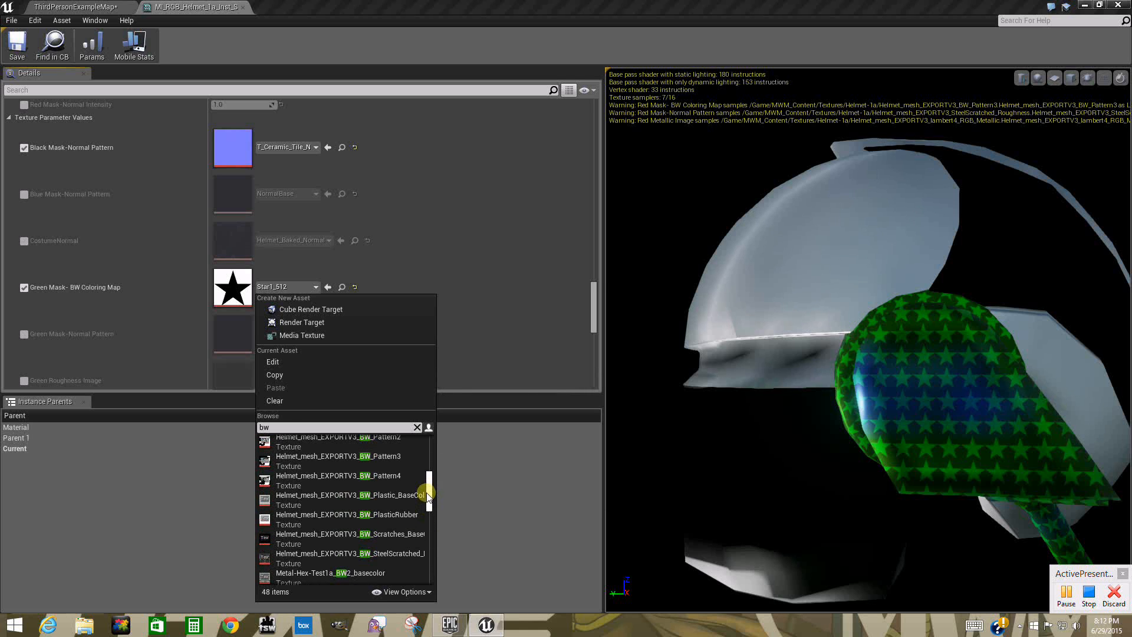
{"action": "left_click", "coordinate": [373, 476]}
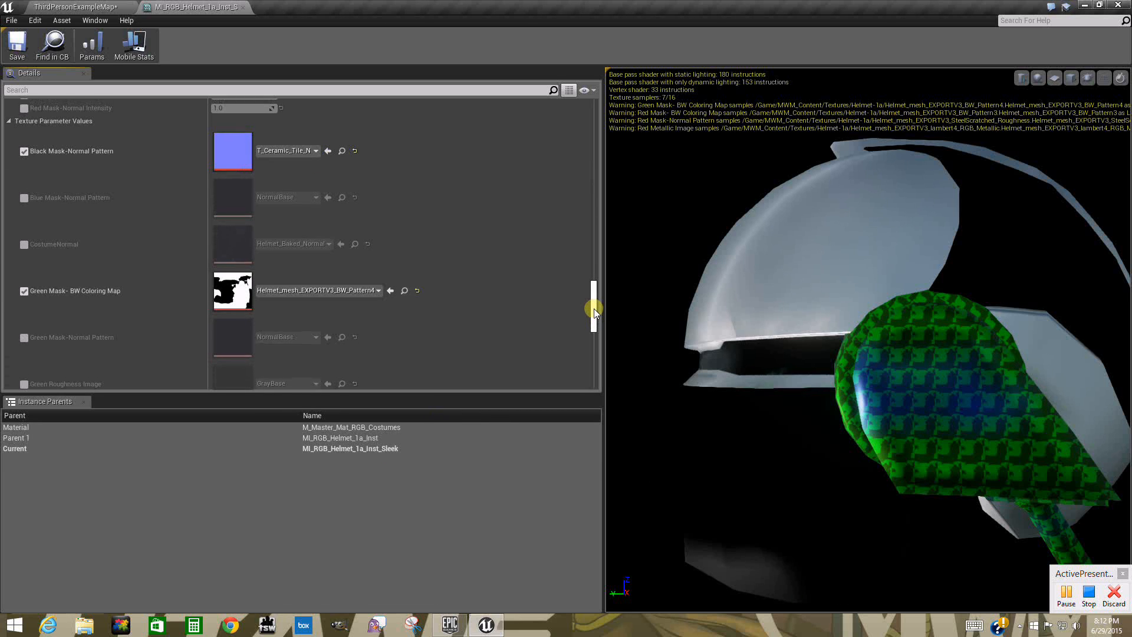
- Set Green-Tile Adjust x and y to 1 and inspect the green ear piece on the level helmet
{"action": "left_click_drag", "start_coordinate": [594, 306], "coordinate": [586, 204]}
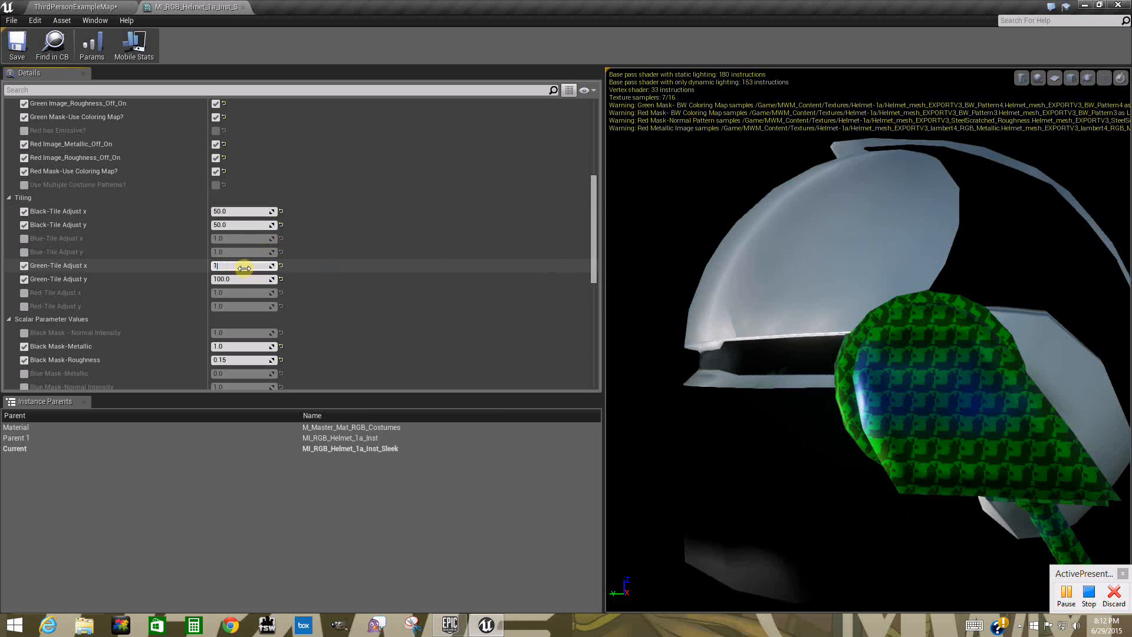
{"action": "key", "text": "Return"}
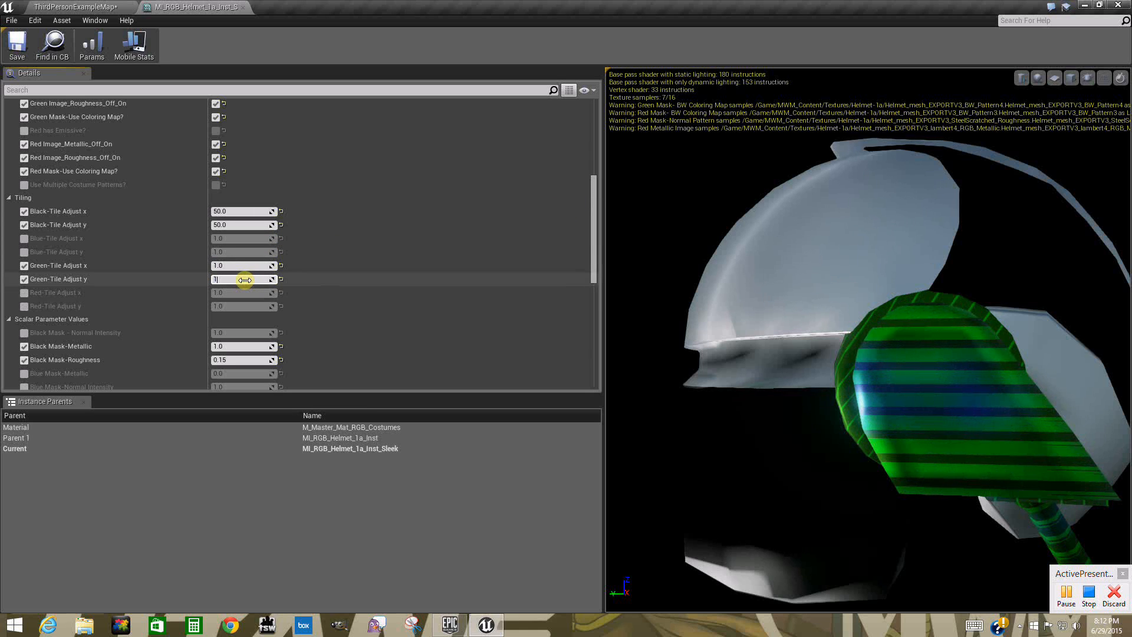
{"action": "left_click", "coordinate": [244, 279]}
{"action": "type", "text": "1"}
{"action": "key", "text": "Return"}
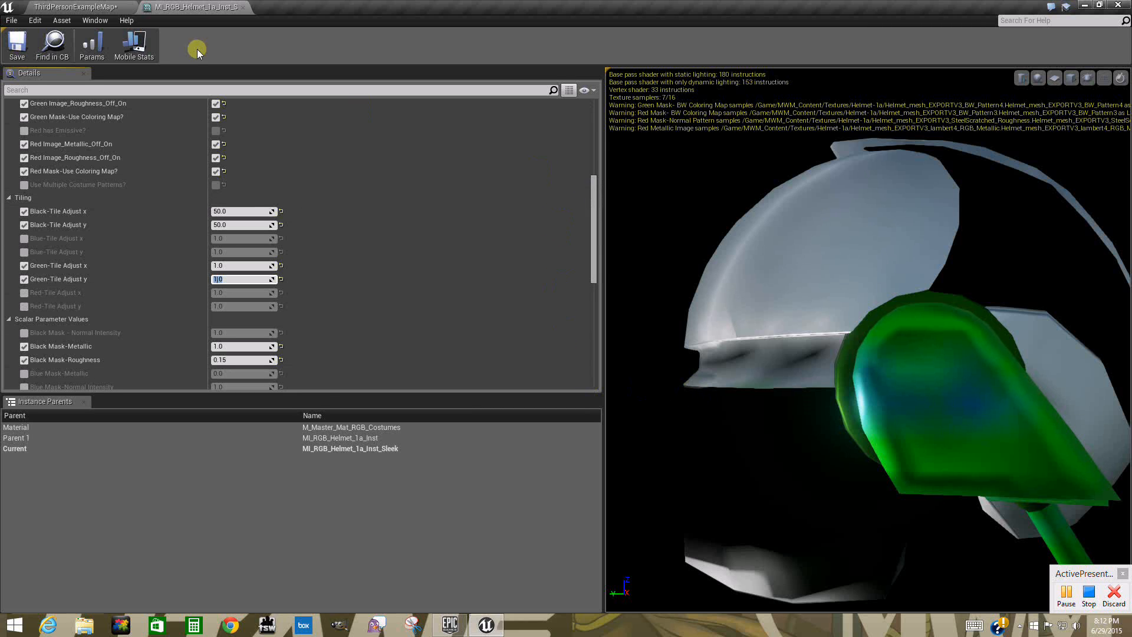
{"action": "left_click", "coordinate": [89, 13]}
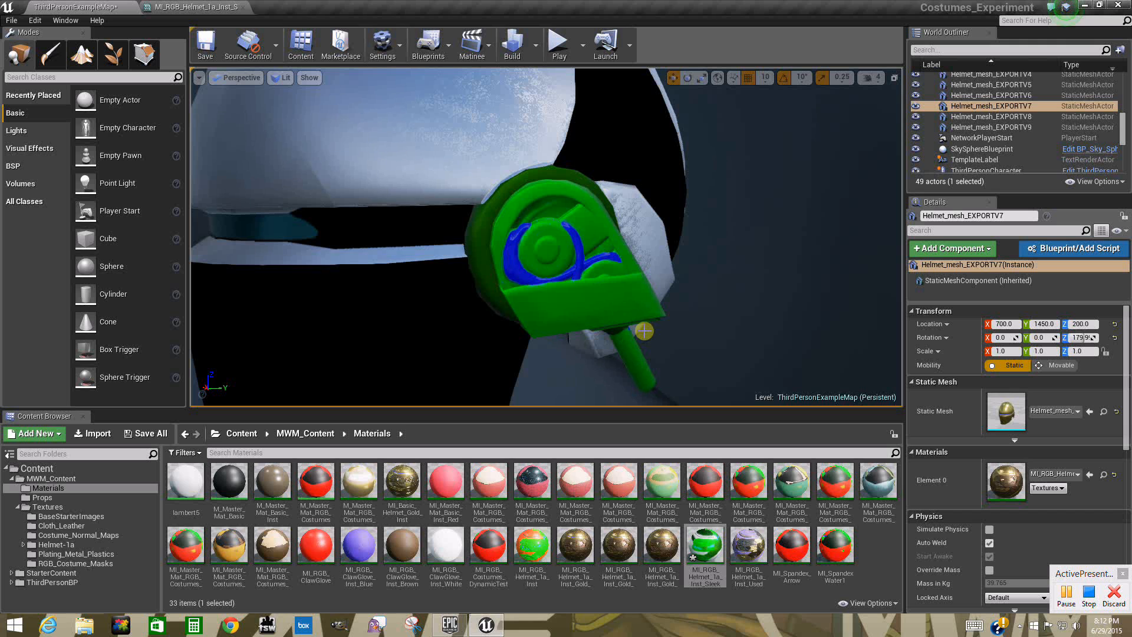
{"action": "left_click_drag", "start_coordinate": [668, 319], "coordinate": [588, 335]}
{"action": "right_click_drag", "start_coordinate": [587, 335], "coordinate": [571, 317]}
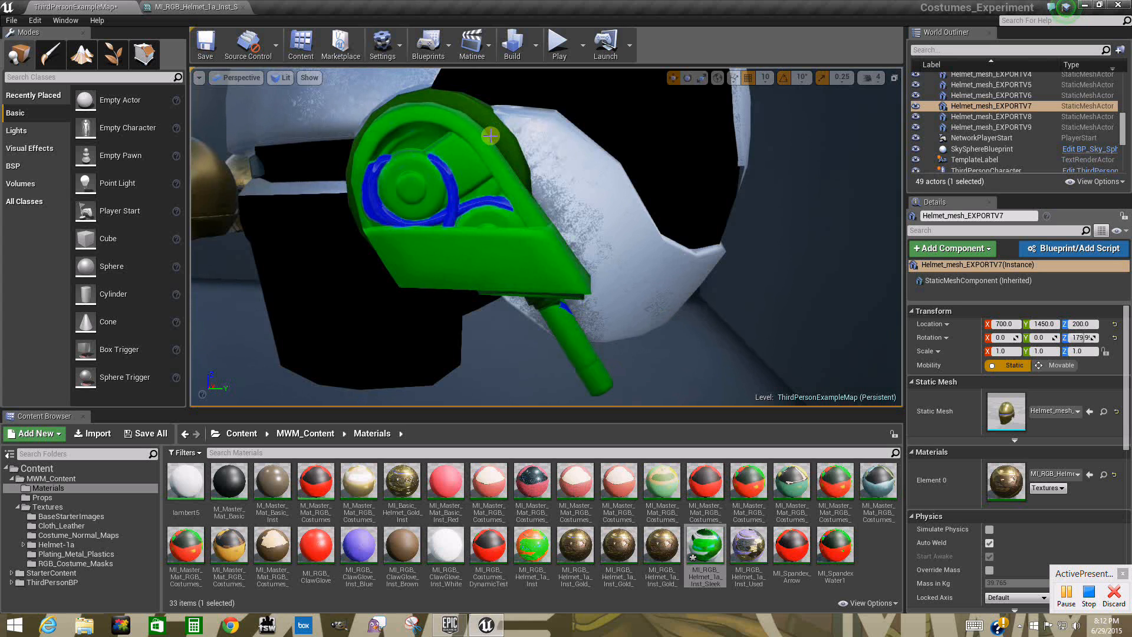
- Set Green Mask-Color #2 to a near-black blue-grey with hue 225, saturation 0.18 and value 0.025
{"action": "left_click", "coordinate": [195, 6]}
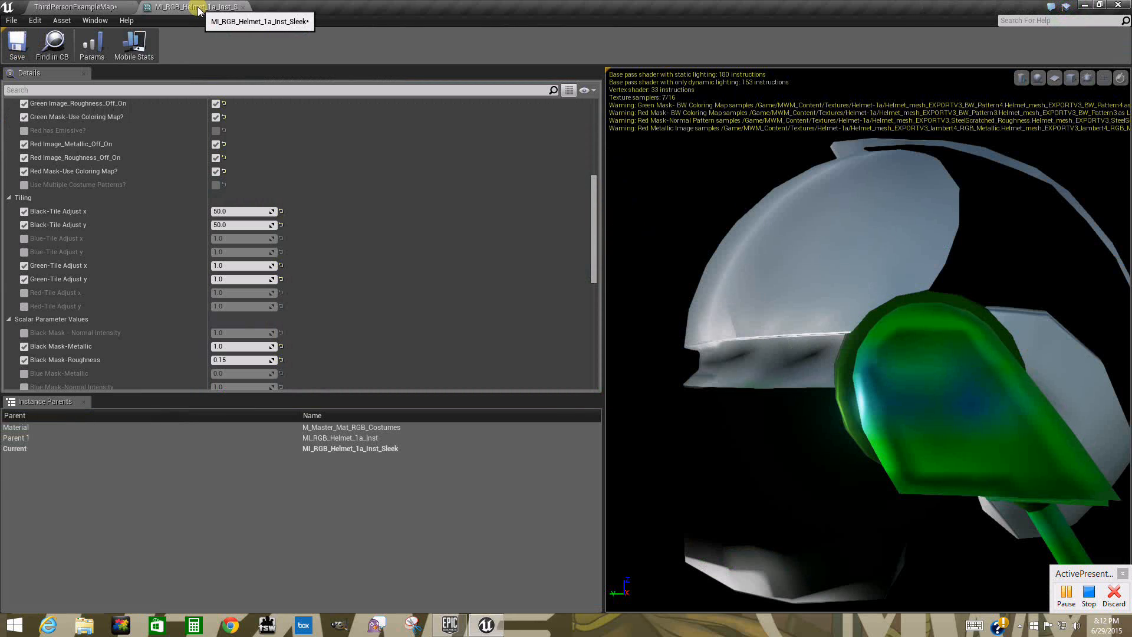
{"action": "left_click_drag", "start_coordinate": [592, 203], "coordinate": [599, 401]}
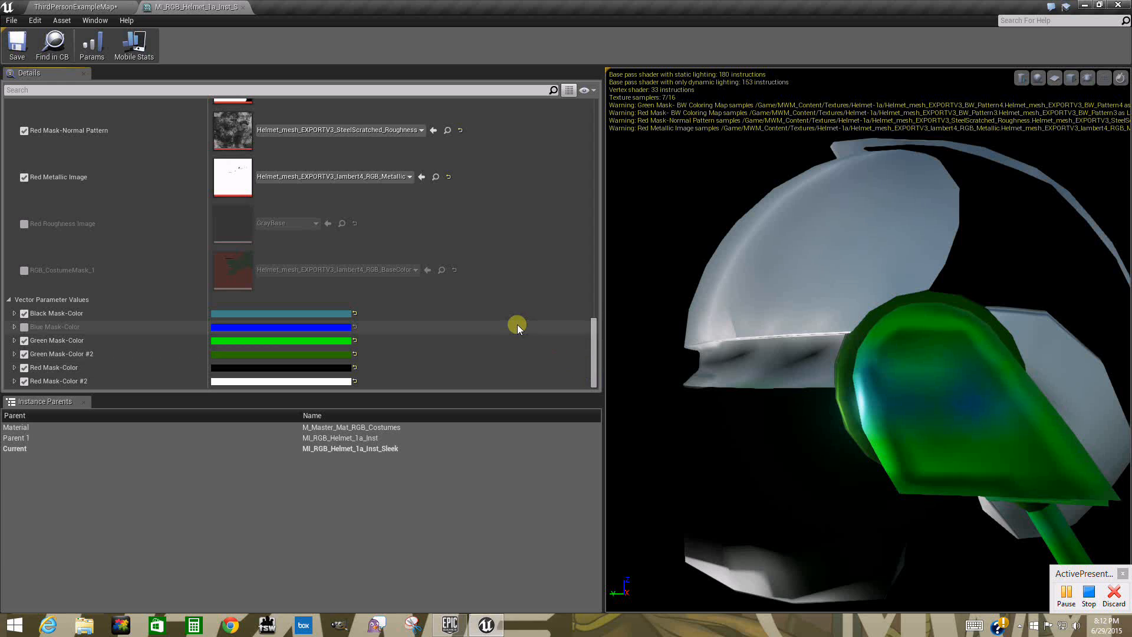
{"action": "left_click", "coordinate": [289, 352]}
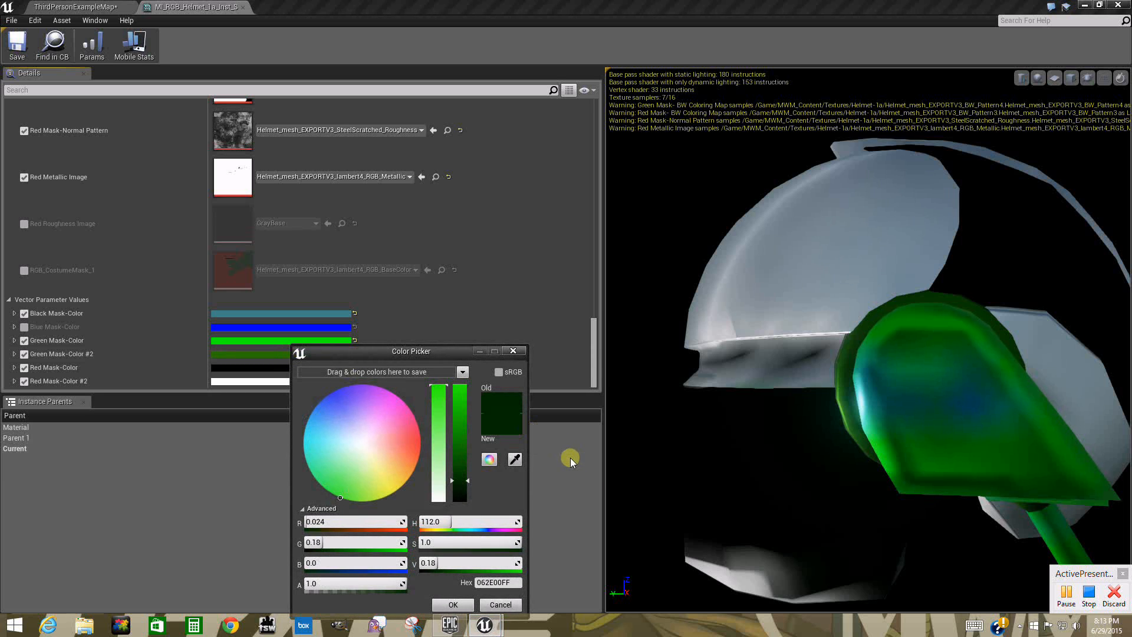
{"action": "left_click", "coordinate": [321, 402]}
{"action": "left_click_drag", "start_coordinate": [455, 497], "coordinate": [461, 500]}
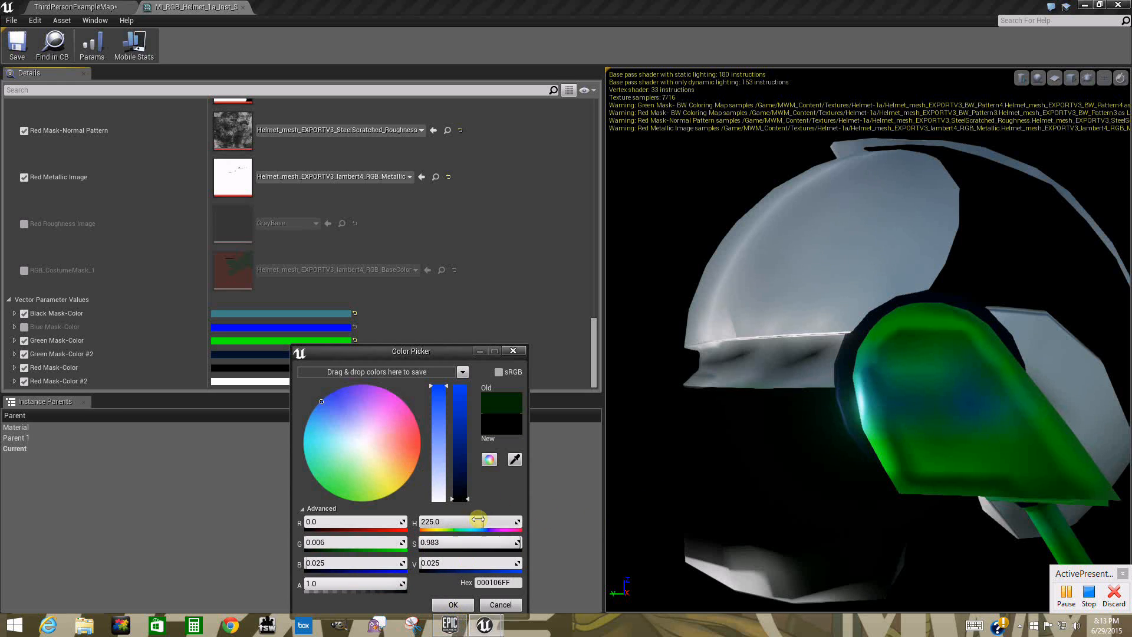
{"action": "left_click", "coordinate": [441, 483]}
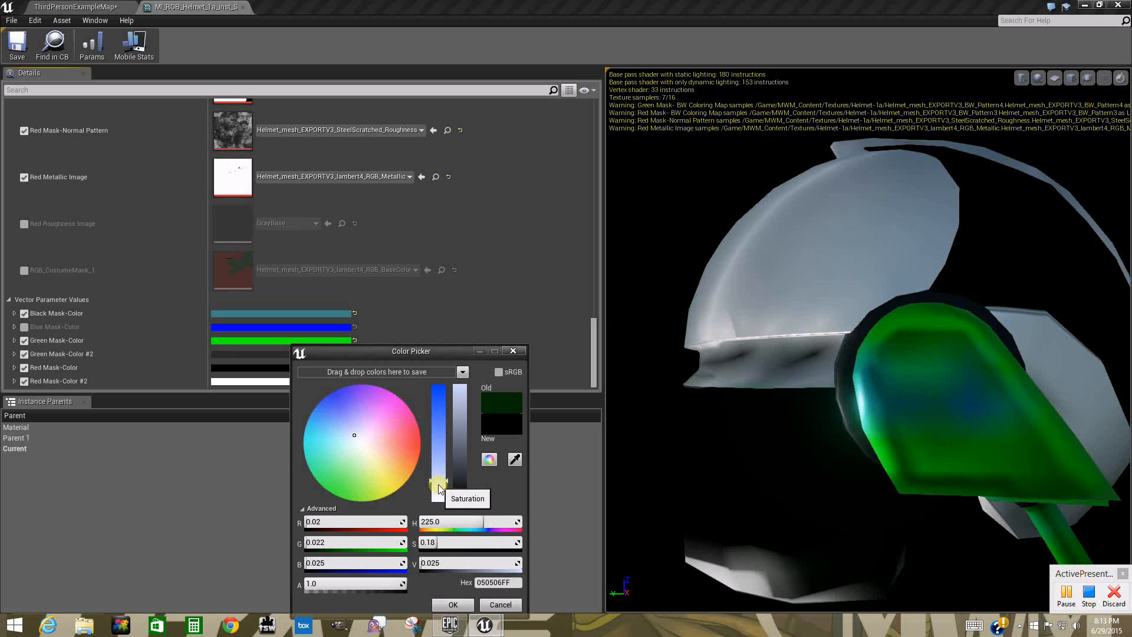
{"action": "left_click", "coordinate": [453, 604]}
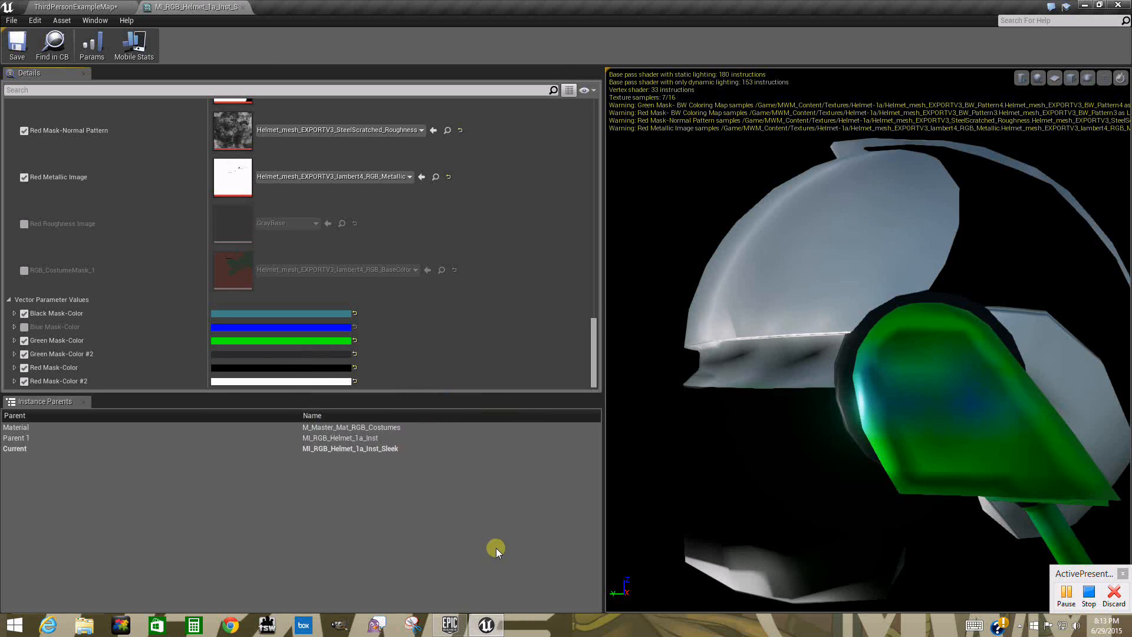
- Change Green Mask-Color to a pale blue-grey with hue 239, saturation 0.17 and value 0.885
{"action": "left_click_drag", "start_coordinate": [679, 415], "coordinate": [602, 416]}
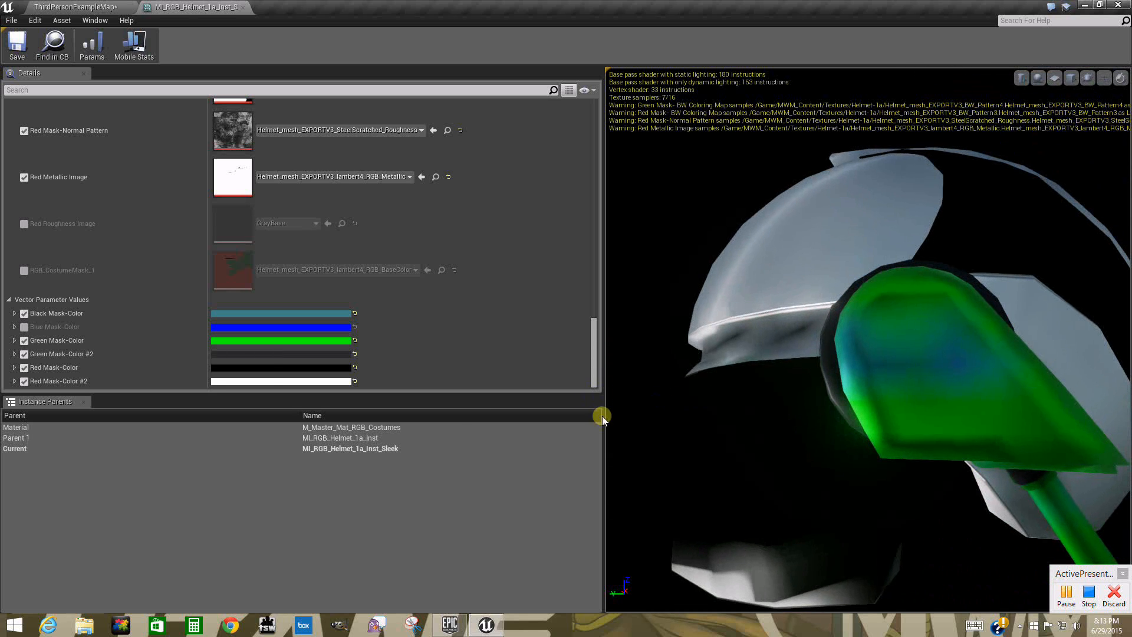
{"action": "left_click", "coordinate": [266, 340]}
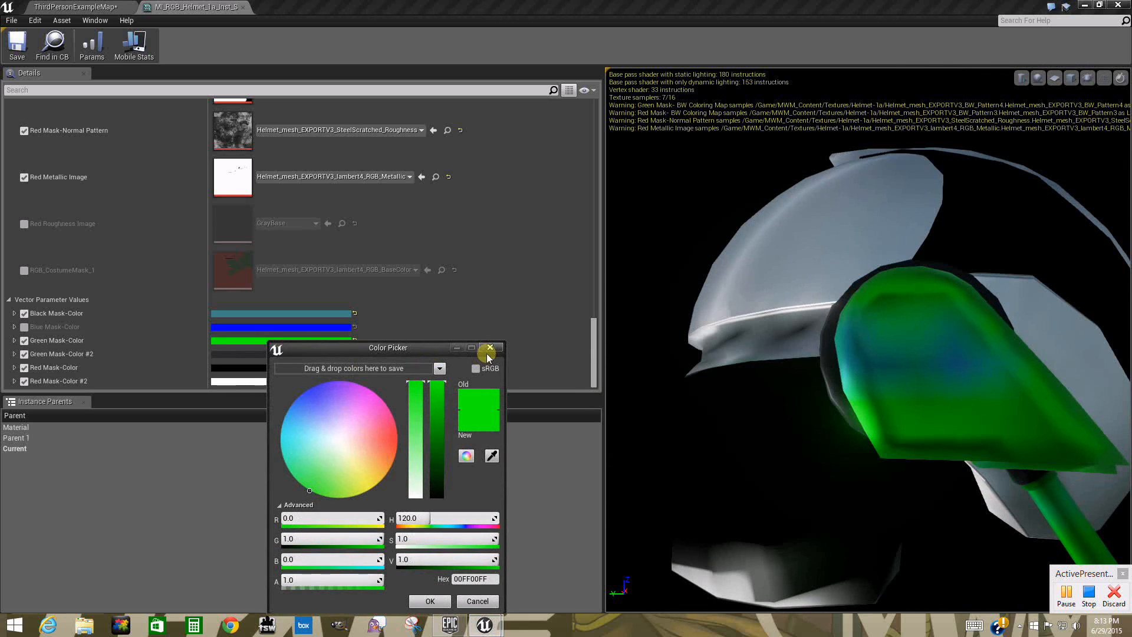
{"action": "mouse_move", "coordinate": [375, 444]}
{"action": "left_mouse_down"}
{"action": "mouse_move", "coordinate": [398, 444]}
{"action": "mouse_move", "coordinate": [313, 391]}
{"action": "left_mouse_up"}
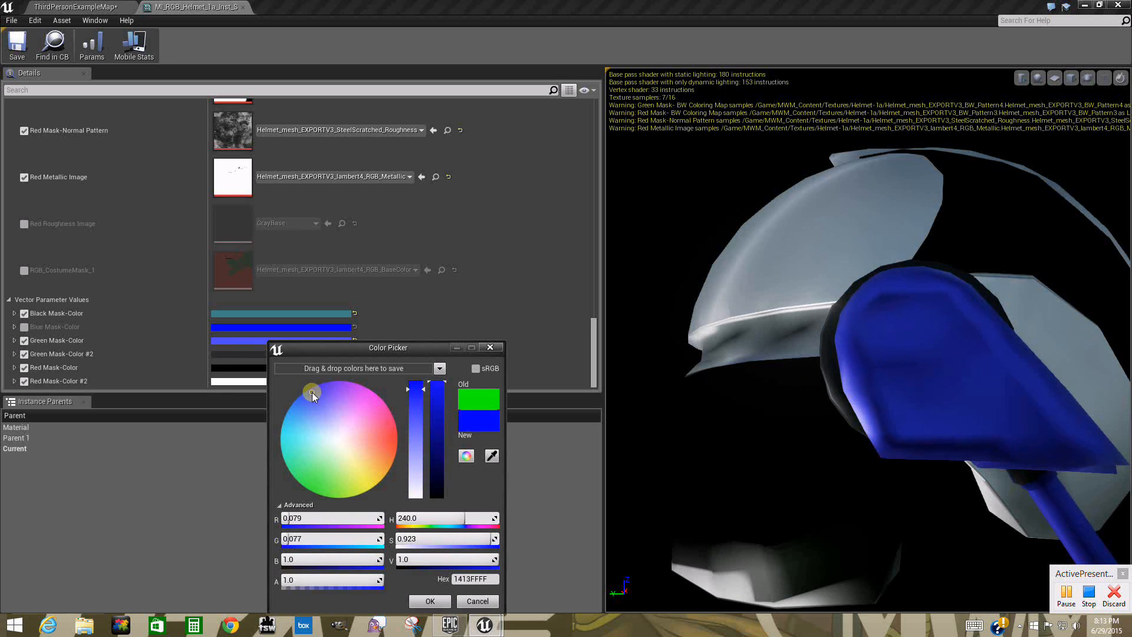
{"action": "left_click", "coordinate": [418, 479]}
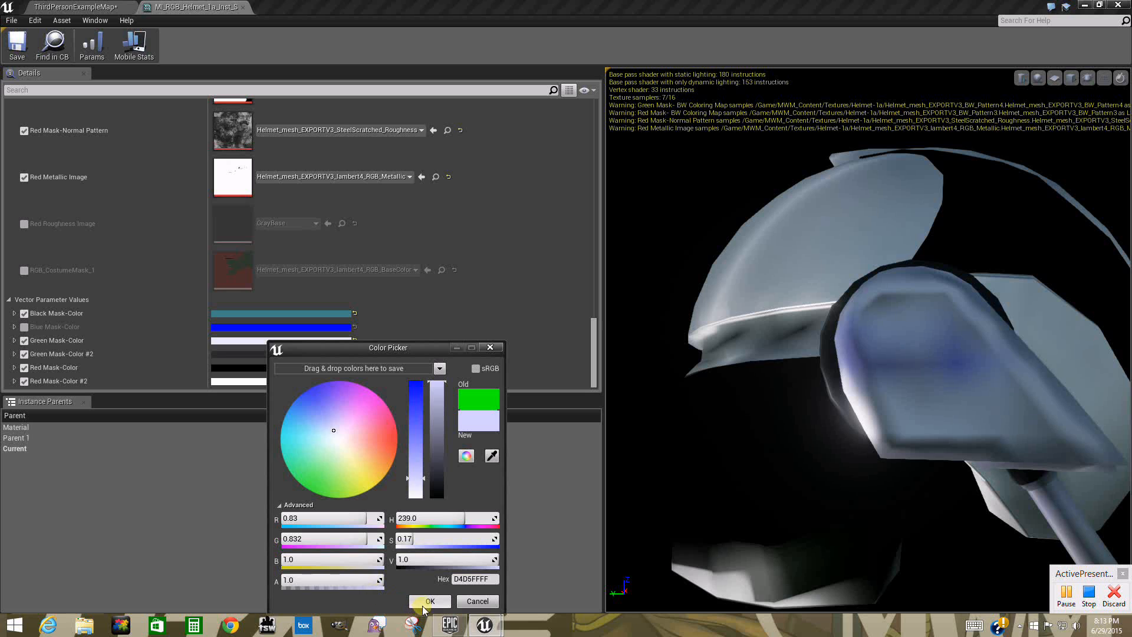
{"action": "left_click", "coordinate": [436, 399]}
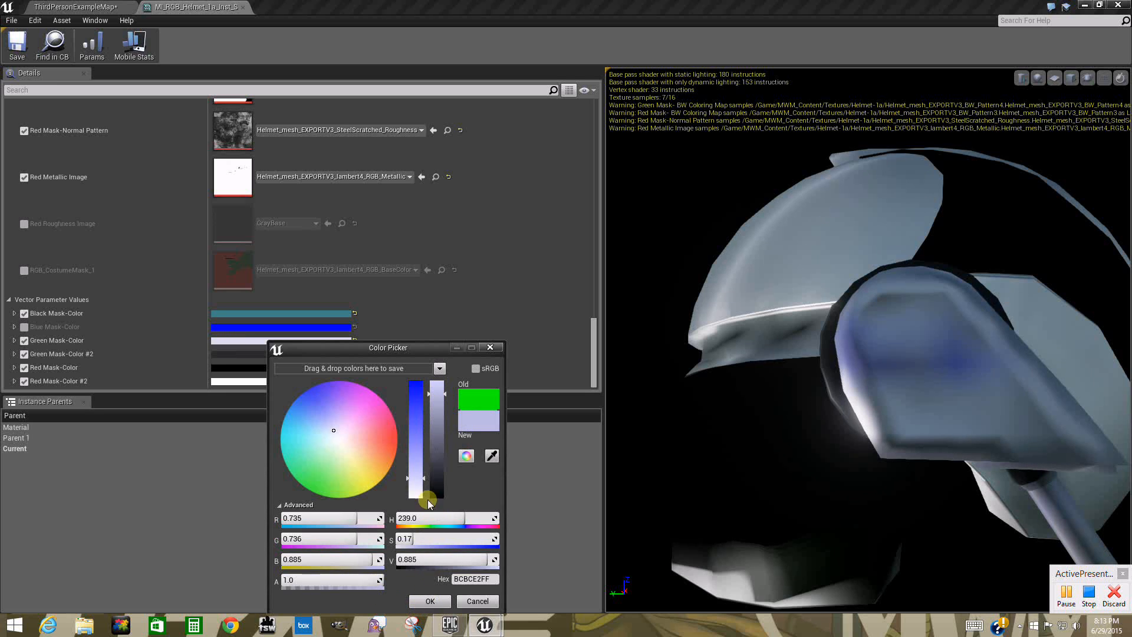
- Apply the pale lavender color BCBCE2FF to the Green Mask-Color parameter
{"action": "left_click", "coordinate": [430, 601]}
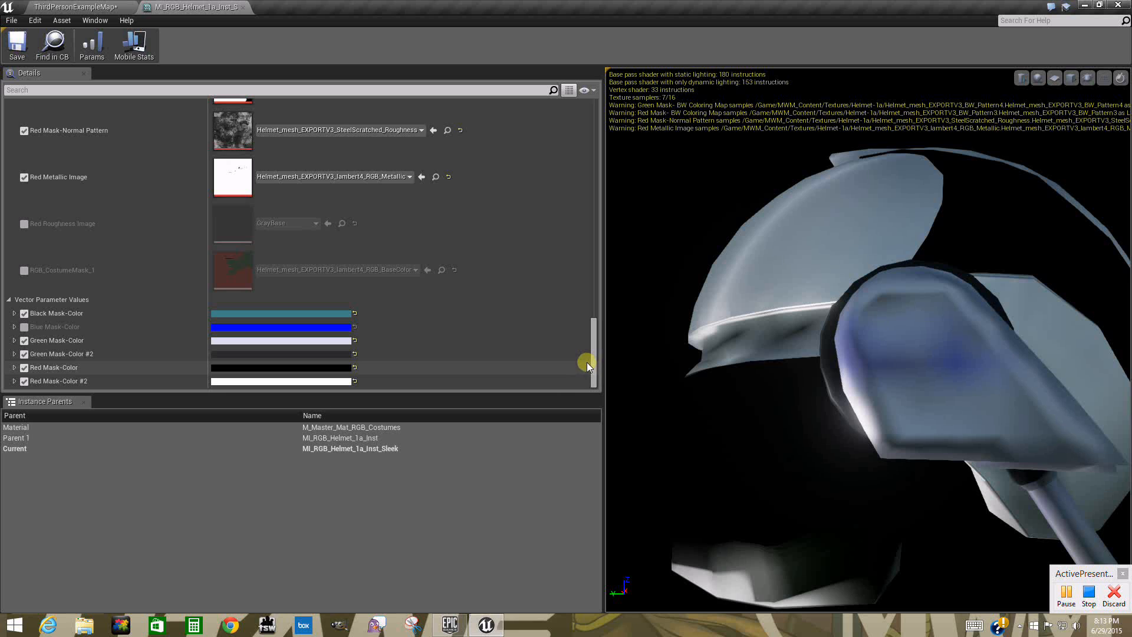
{"action": "left_click_drag", "start_coordinate": [593, 354], "coordinate": [589, 266]}
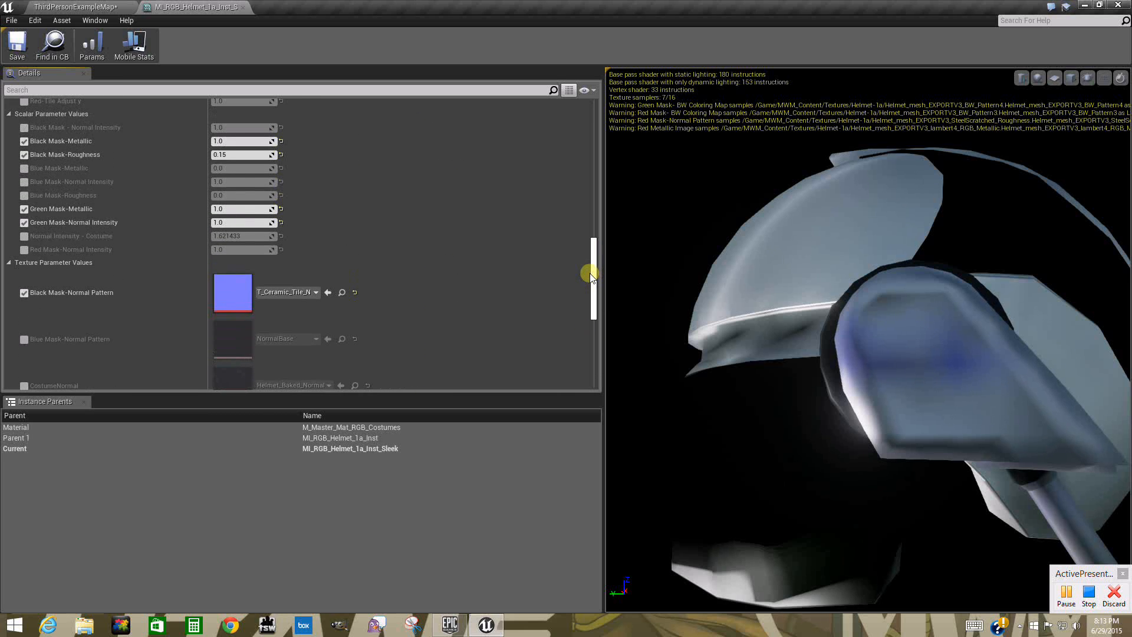
{"action": "left_click", "coordinate": [24, 195]}
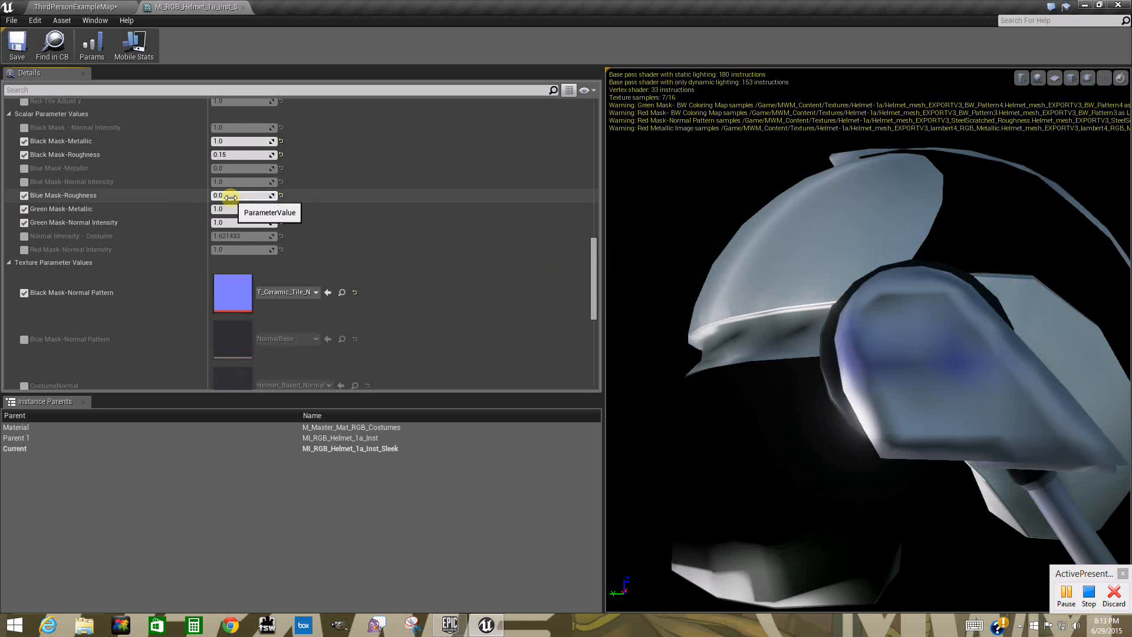
{"action": "left_click", "coordinate": [23, 194]}
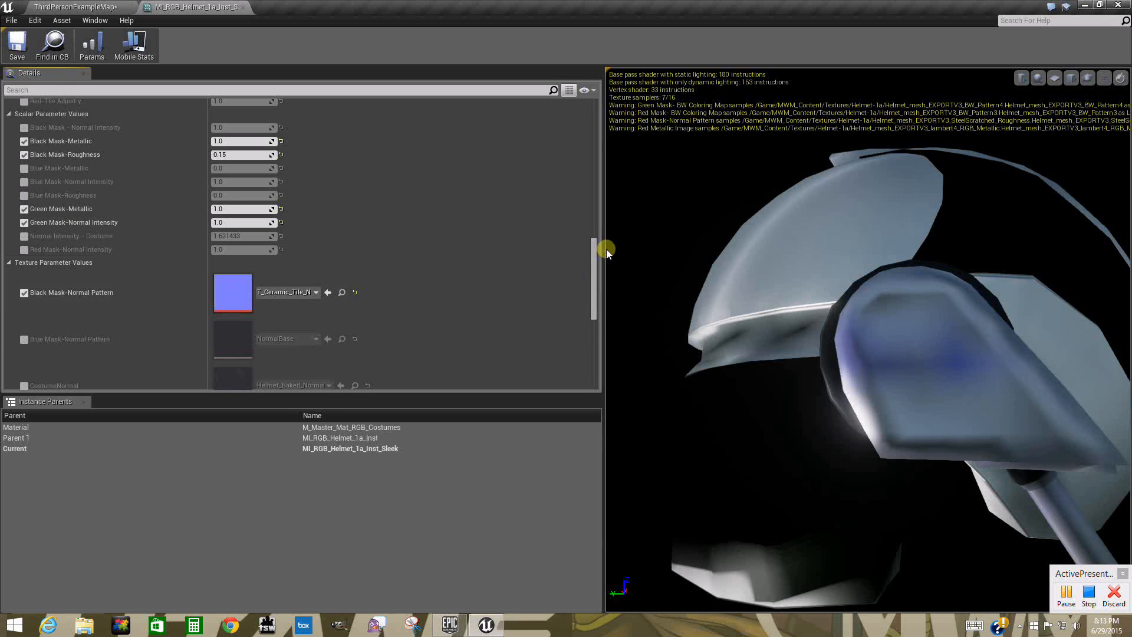
- Enable the Green Roughness Image and Green Mask-Normal Pattern texture parameters
{"action": "left_click_drag", "start_coordinate": [595, 257], "coordinate": [597, 316]}
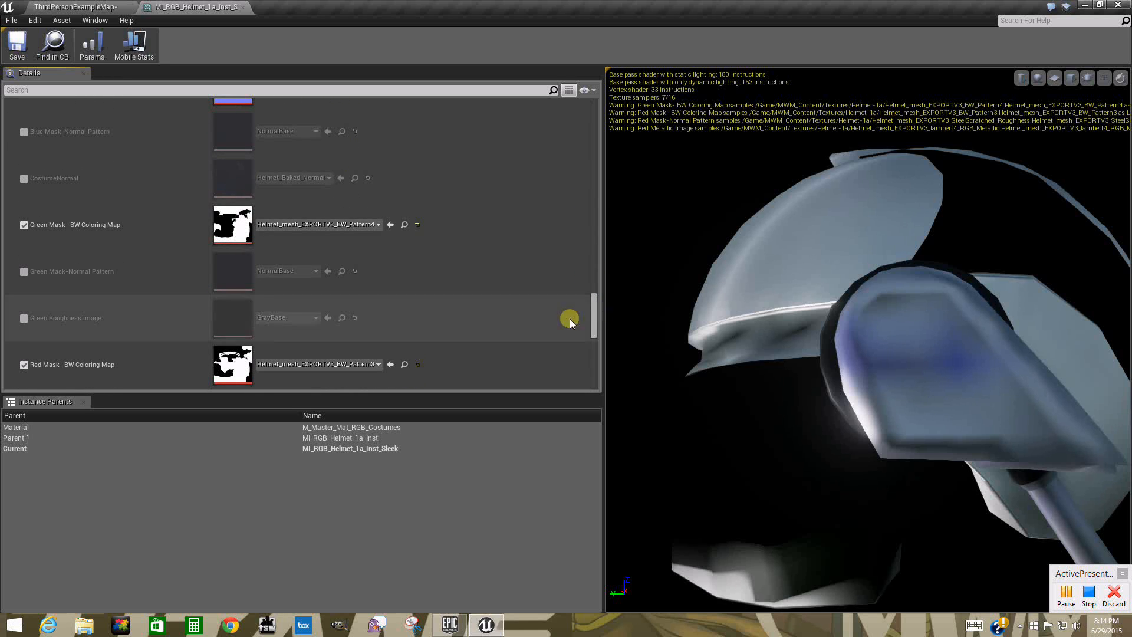
{"action": "left_click", "coordinate": [24, 319]}
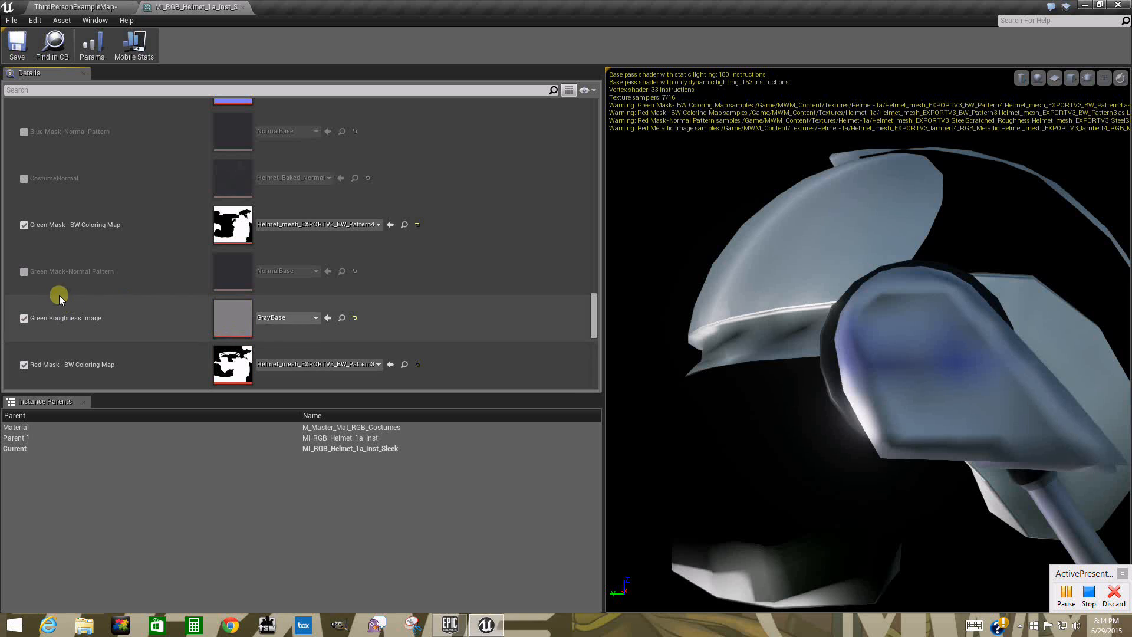
{"action": "left_click", "coordinate": [23, 270]}
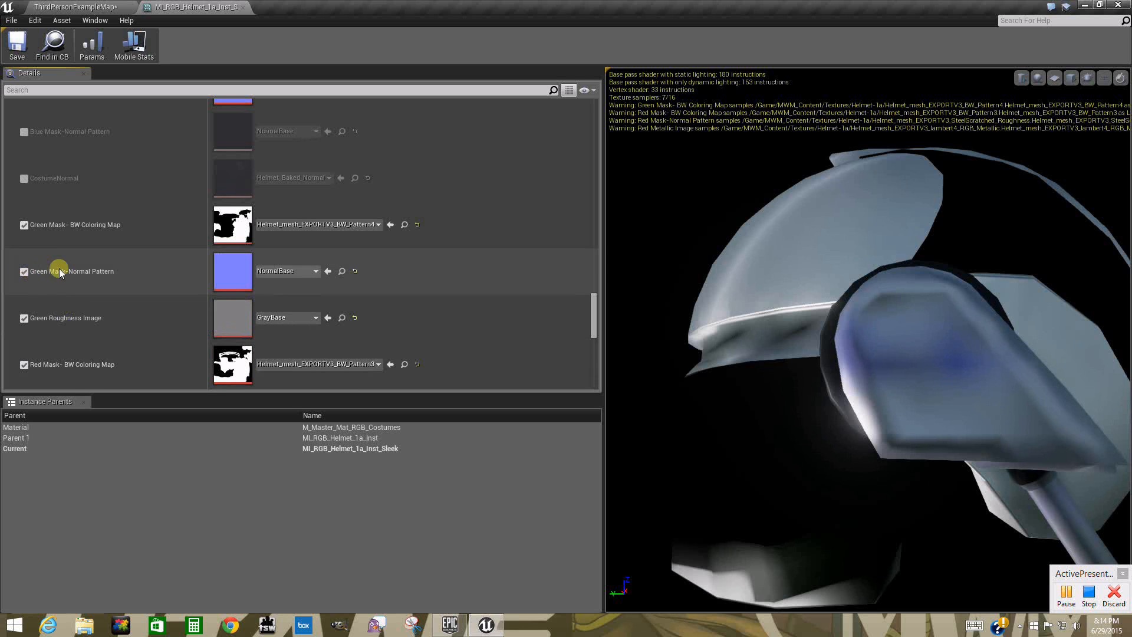
- Assign the Helmet_mesh_EXPORTV3_Plastic_Metallic texture to the Green Roughness Image parameter
{"action": "left_click", "coordinate": [282, 319]}
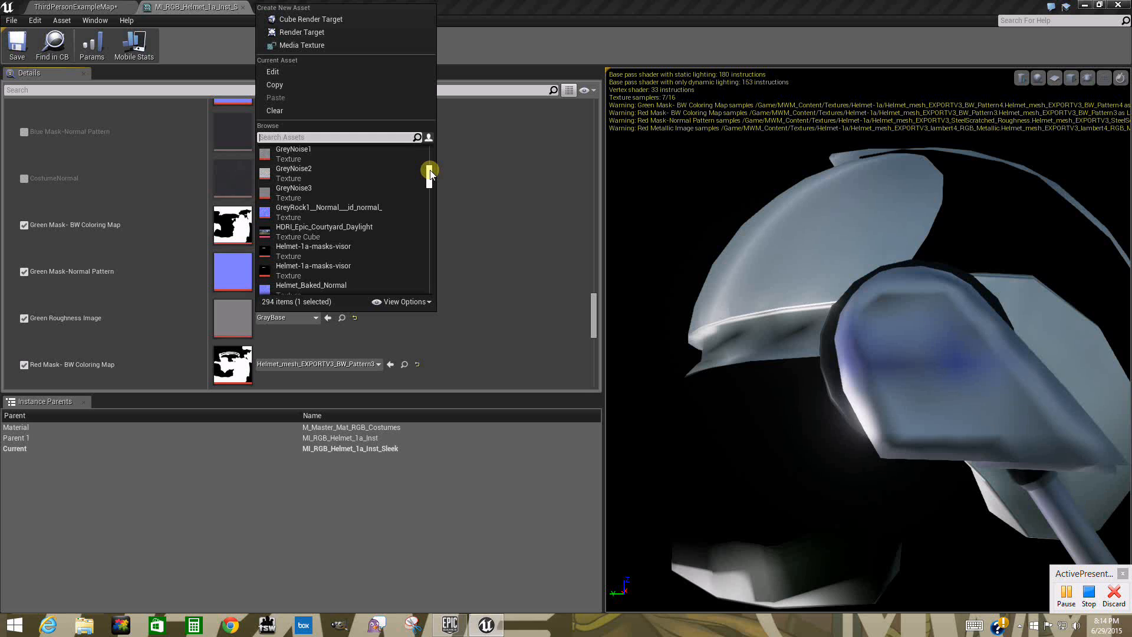
{"action": "left_click_drag", "start_coordinate": [430, 172], "coordinate": [430, 184]}
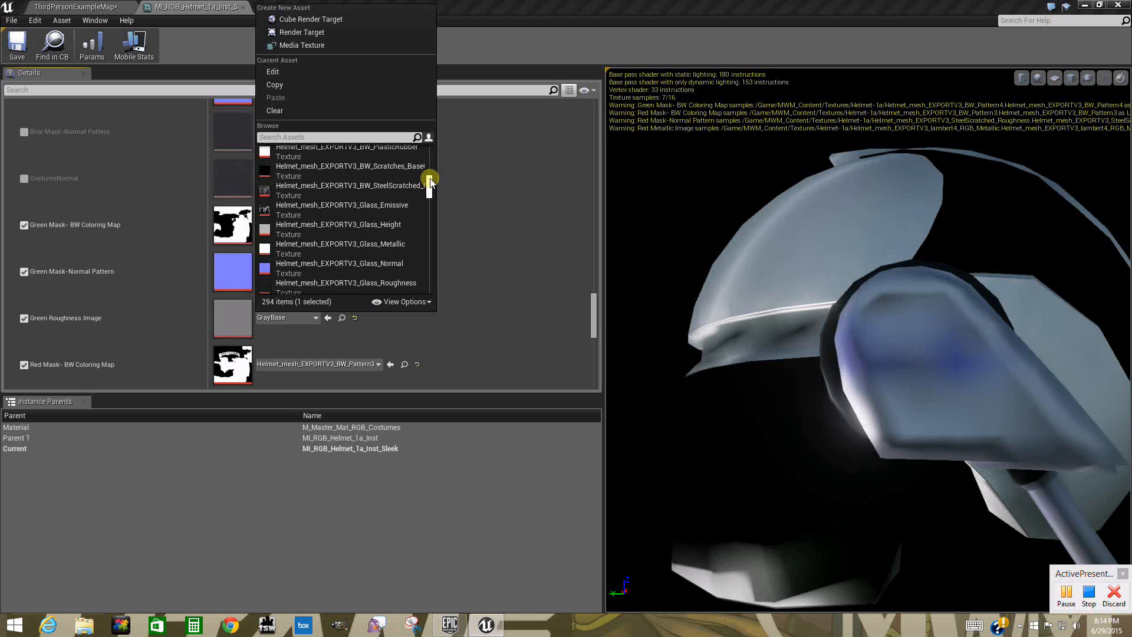
{"action": "left_click_drag", "start_coordinate": [429, 178], "coordinate": [428, 174]}
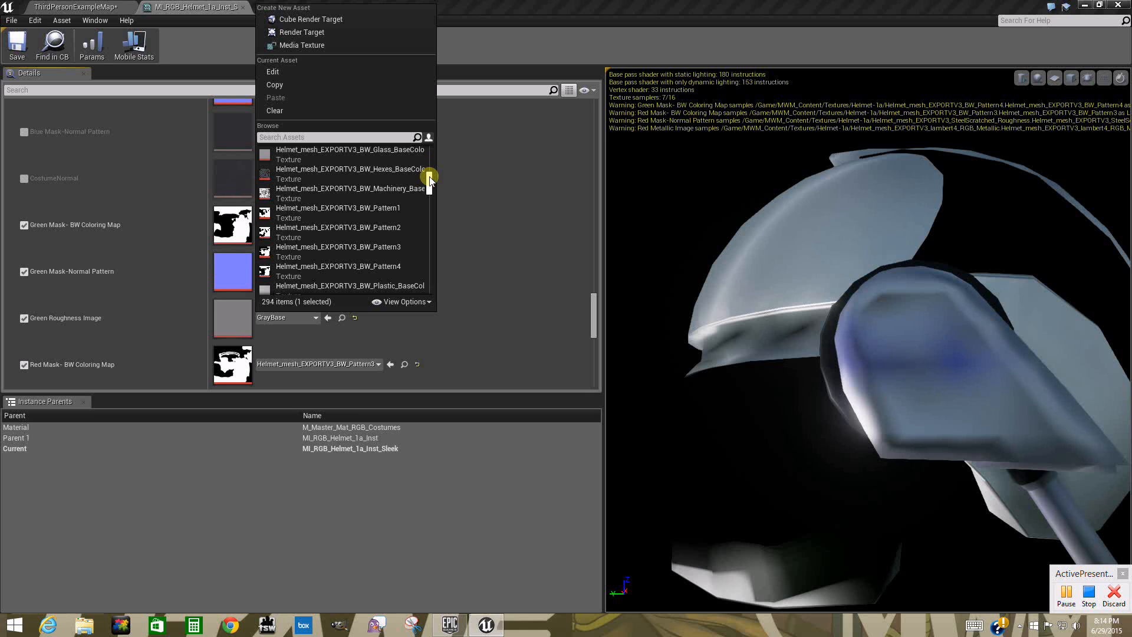
{"action": "left_click_drag", "start_coordinate": [429, 181], "coordinate": [430, 177]}
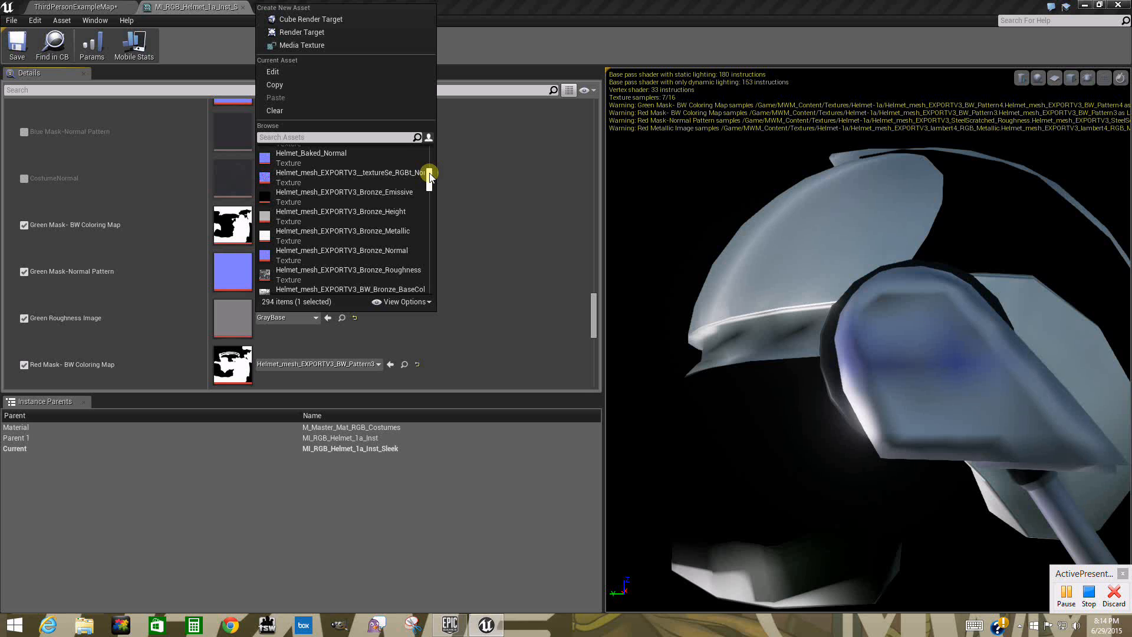
{"action": "left_click_drag", "start_coordinate": [430, 174], "coordinate": [437, 196]}
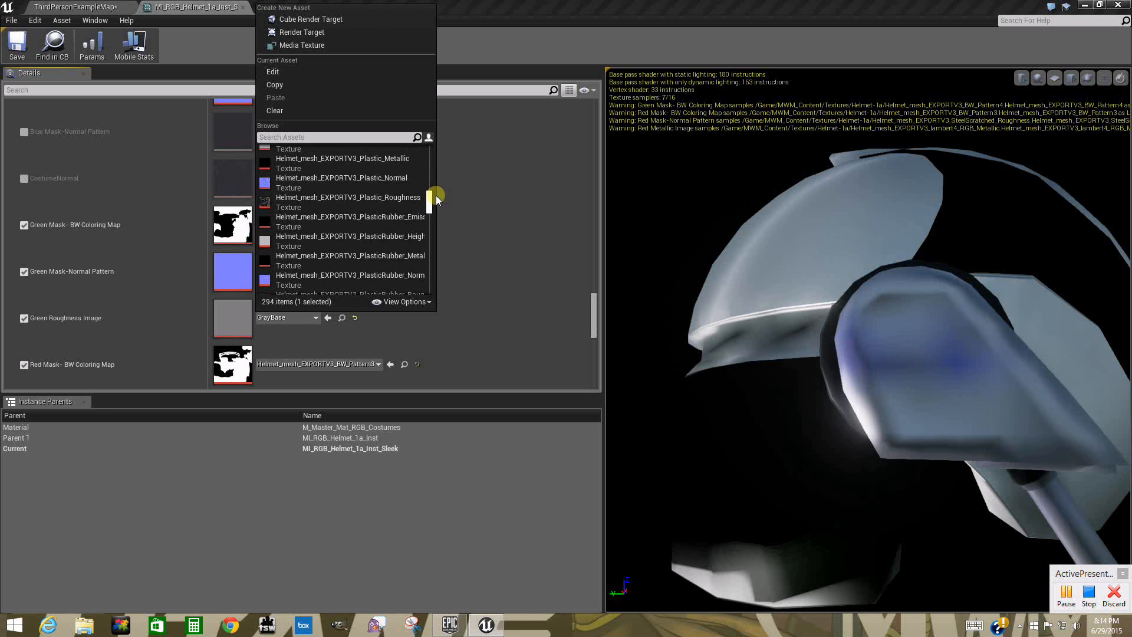
{"action": "left_click", "coordinate": [399, 162]}
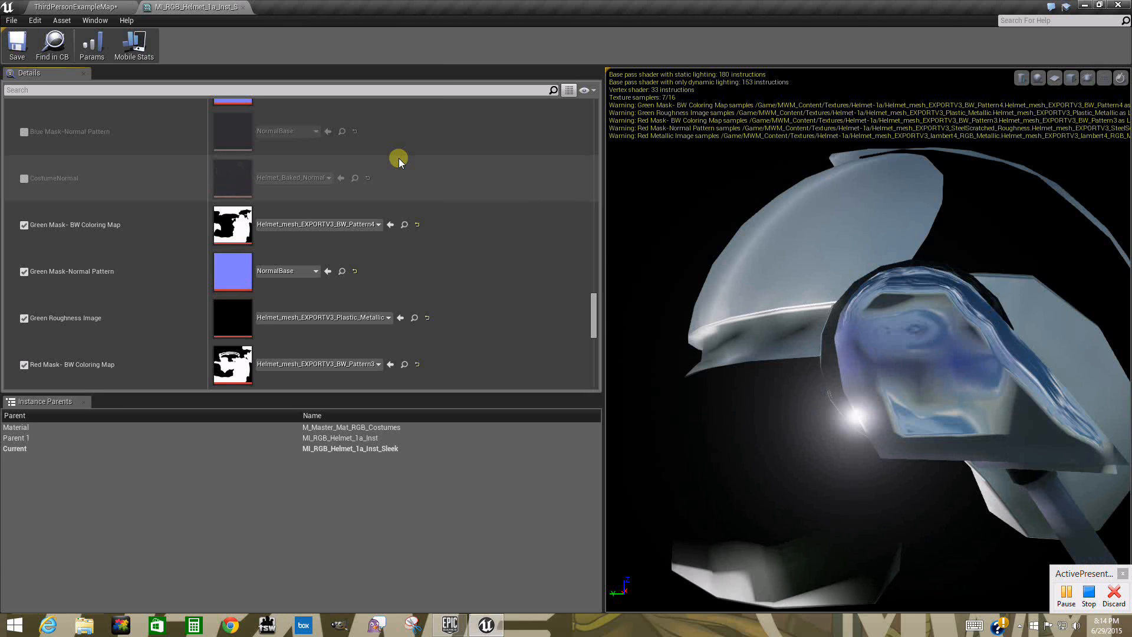
- Replace the Green Roughness Image texture with Helmet_mesh_EXPORTV3_Plastic_Roughness
{"action": "left_click", "coordinate": [345, 319]}
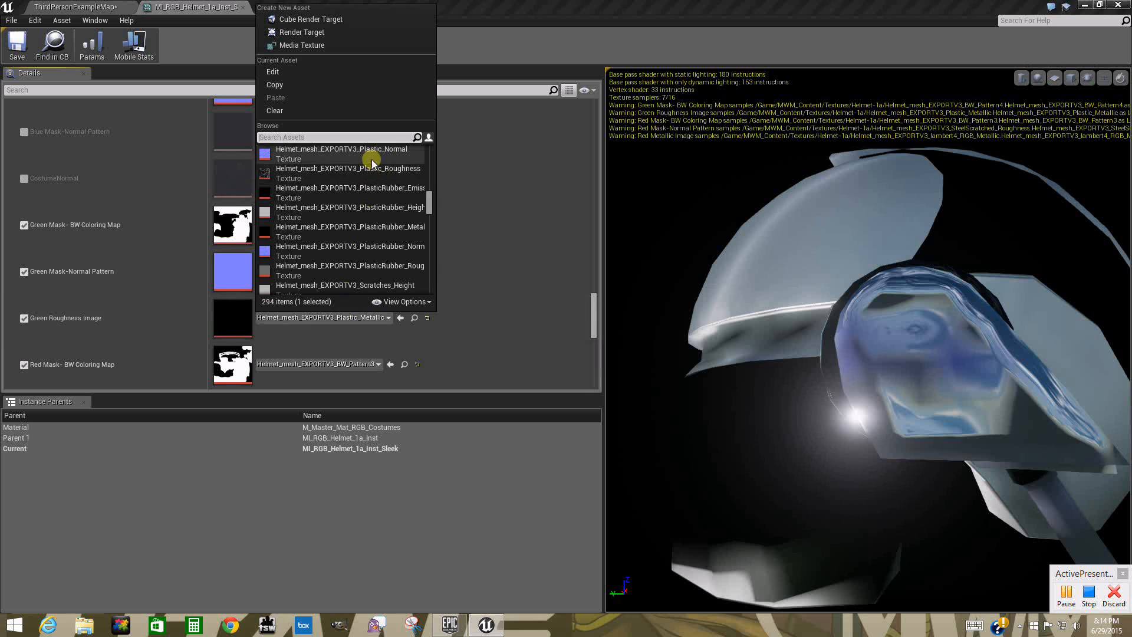
{"action": "left_click", "coordinate": [410, 169]}
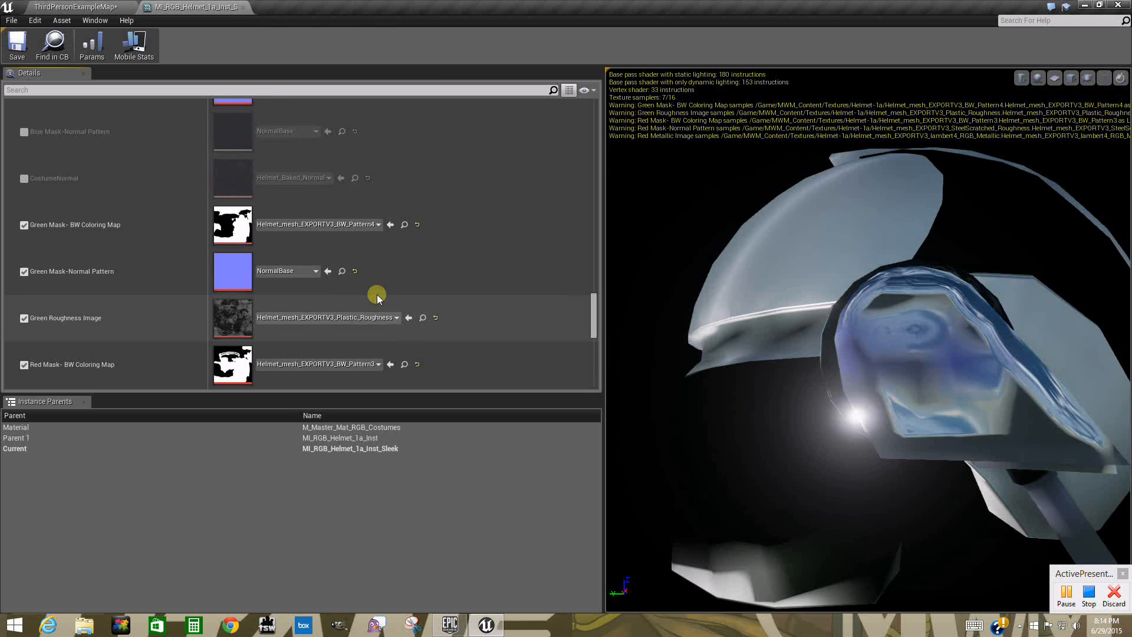
- Search the textures for "plastic" and assign Helmet_mesh_EXPORTV3_Plastic_Normal to the Green Mask-Normal Pattern
{"action": "left_click", "coordinate": [290, 271]}
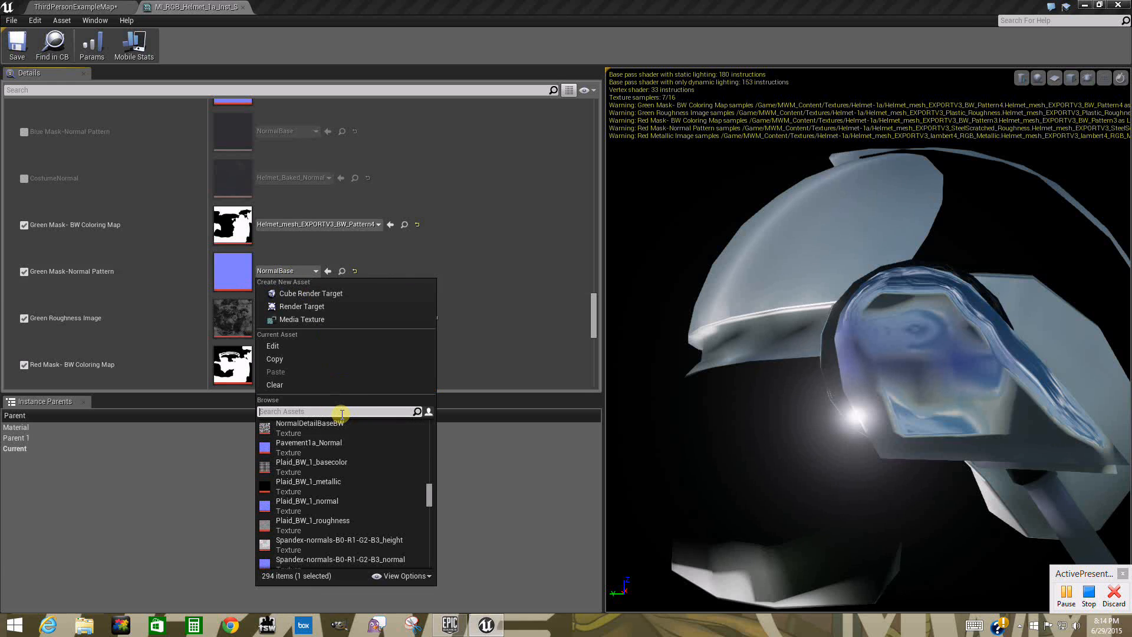
{"action": "type", "text": "plastic"}
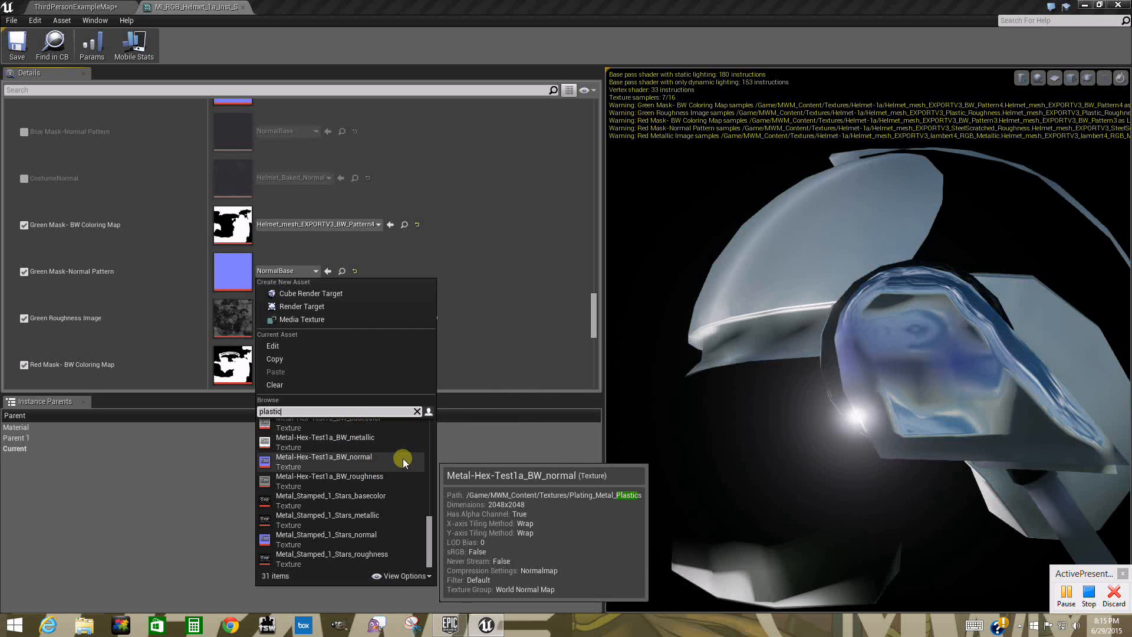
{"action": "scroll", "coordinate": [424, 522], "scroll_direction": "up", "scroll_amount": 5}
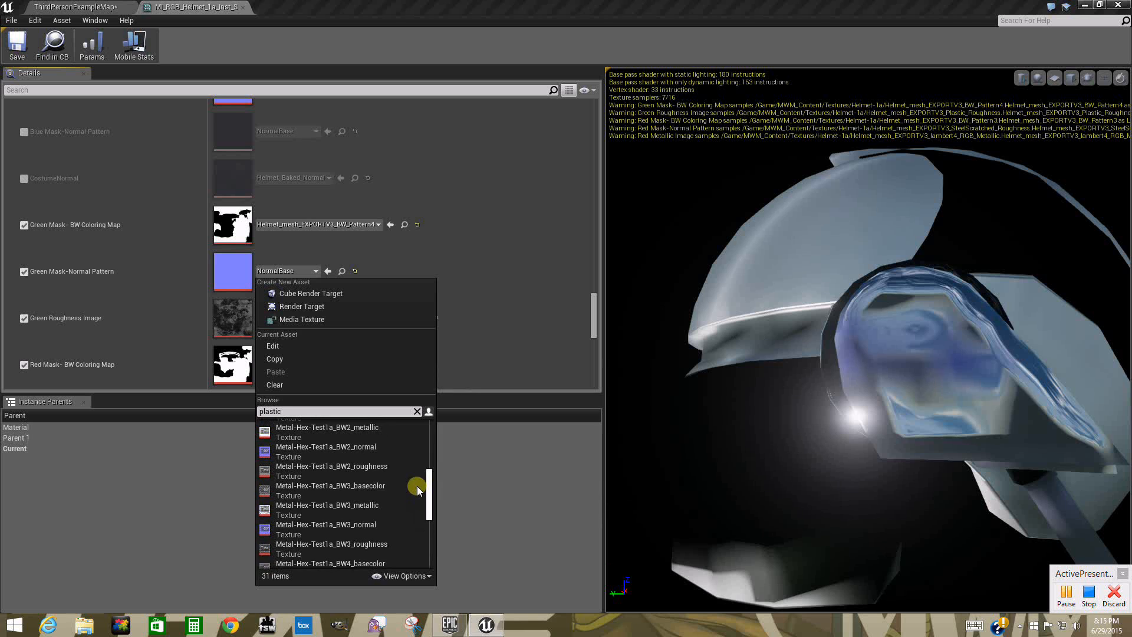
{"action": "scroll", "coordinate": [417, 482], "scroll_direction": "up", "scroll_amount": 3}
{"action": "scroll", "coordinate": [419, 472], "scroll_direction": "up", "scroll_amount": 5}
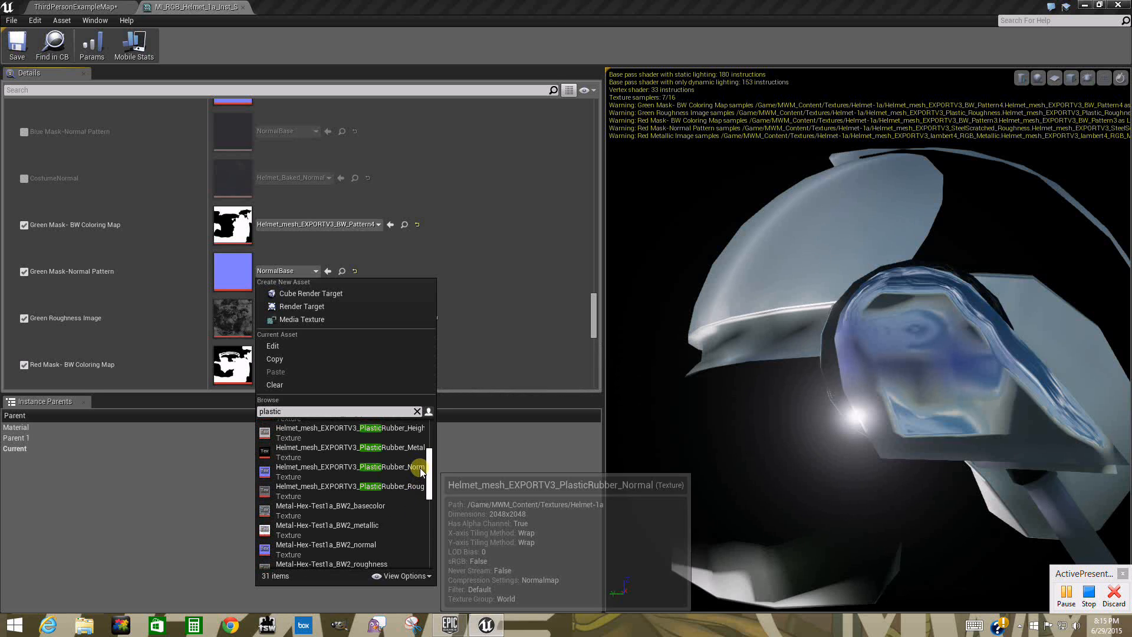
{"action": "scroll", "coordinate": [423, 457], "scroll_direction": "up", "scroll_amount": 2}
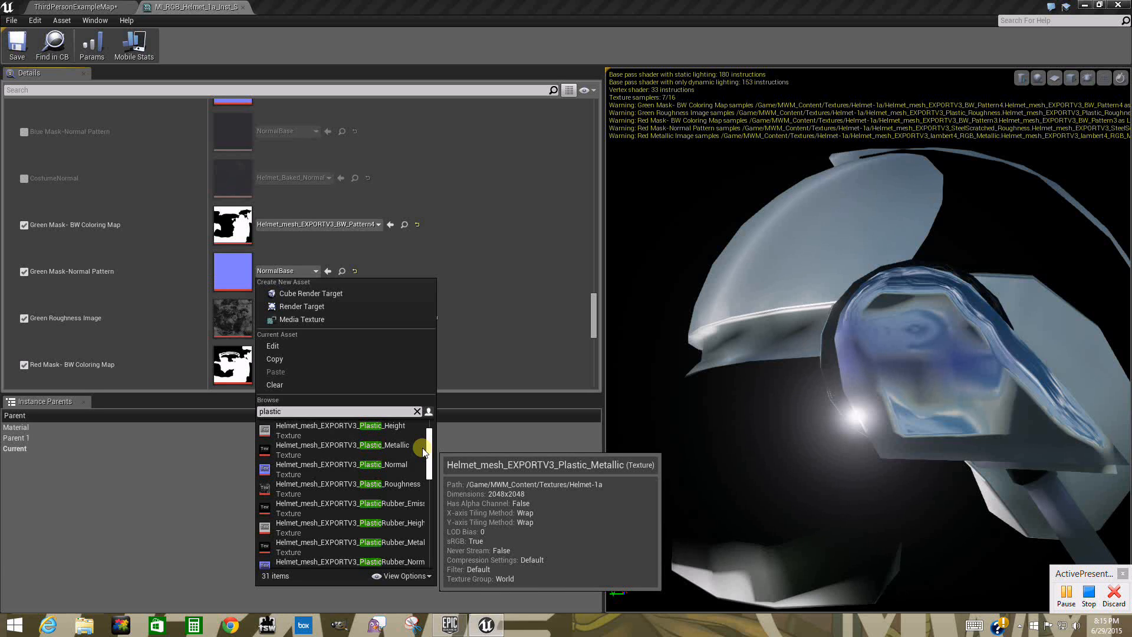
{"action": "left_click", "coordinate": [400, 465]}
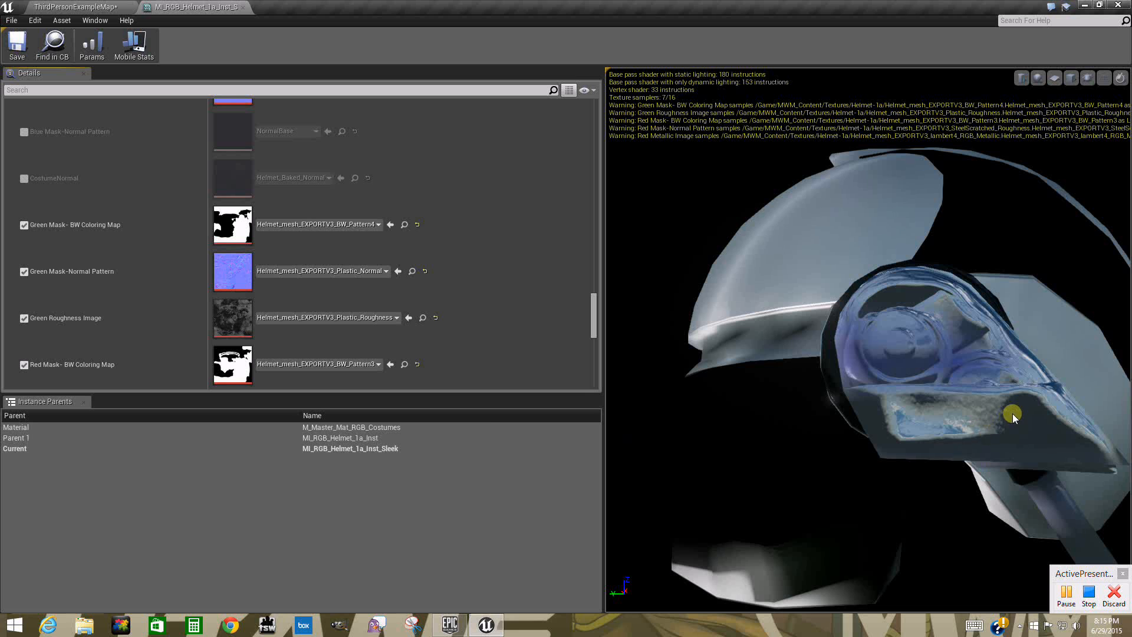
- Examine the helmet's ear piece in the material preview and up close in the ThirdPersonExampleMap level
{"action": "left_click_drag", "start_coordinate": [848, 511], "coordinate": [931, 401]}
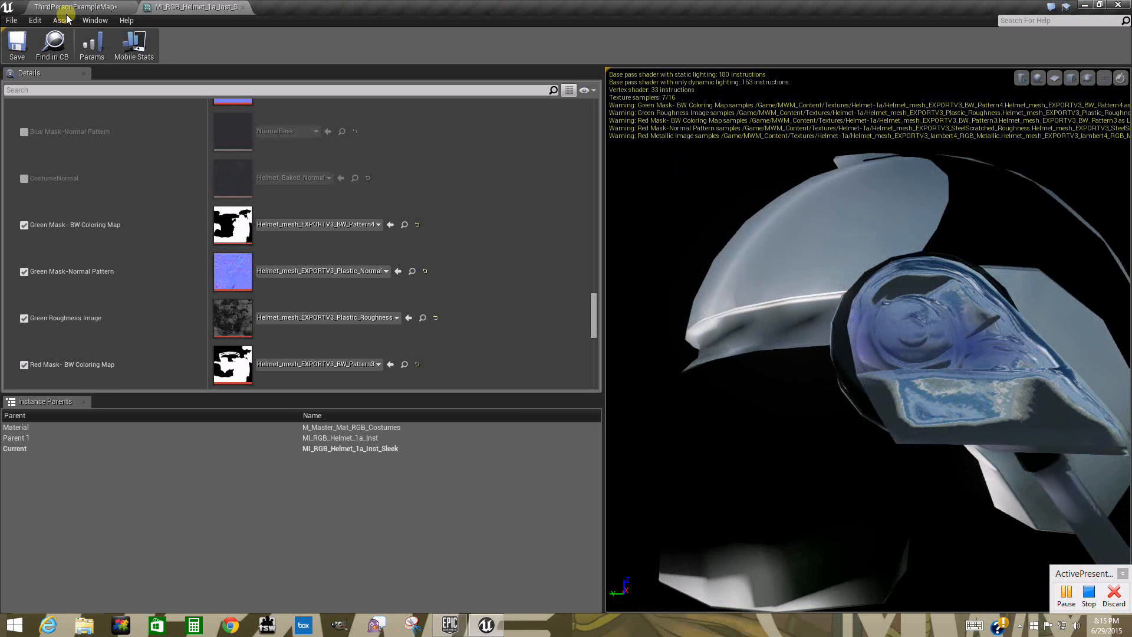
{"action": "left_click", "coordinate": [85, 7]}
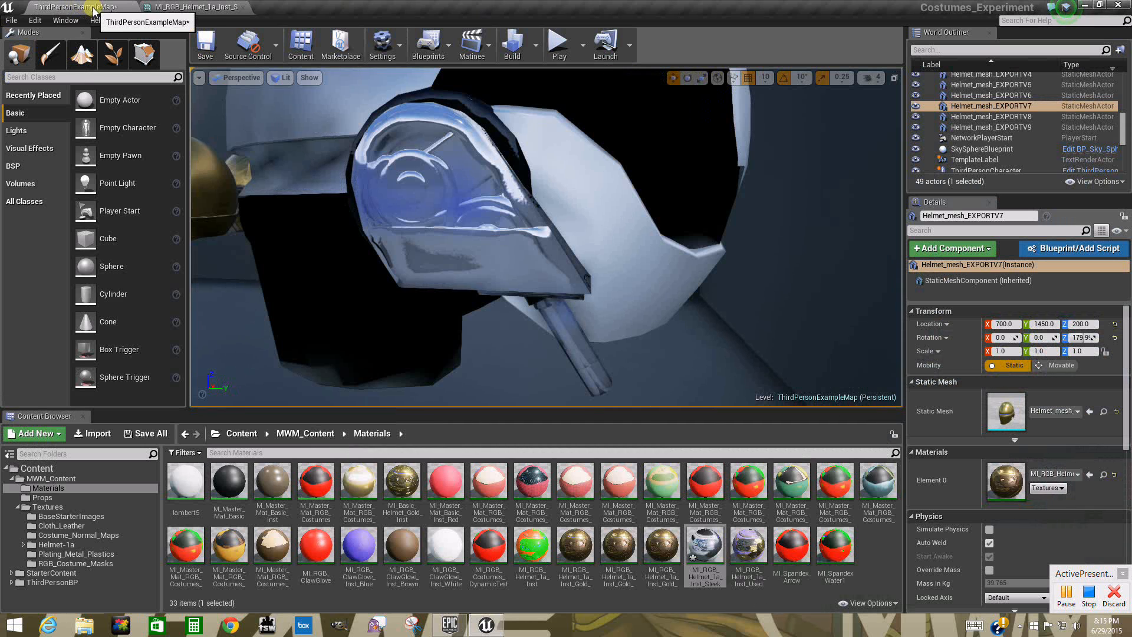
{"action": "right_click_drag", "start_coordinate": [417, 281], "coordinate": [397, 243]}
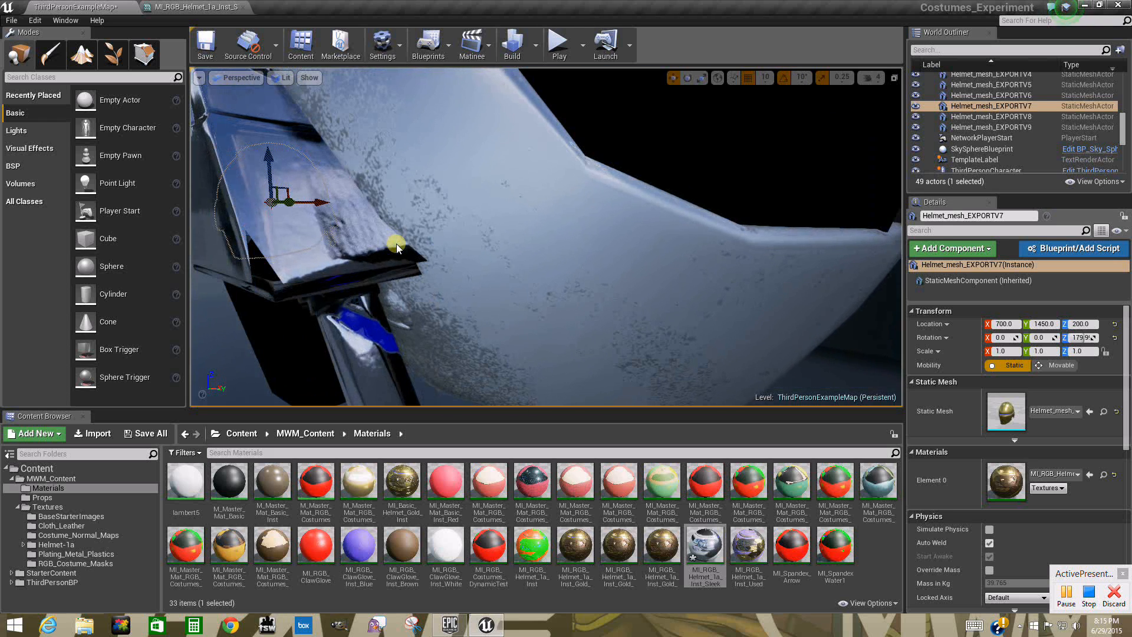
{"action": "right_click_drag", "start_coordinate": [396, 243], "coordinate": [383, 240]}
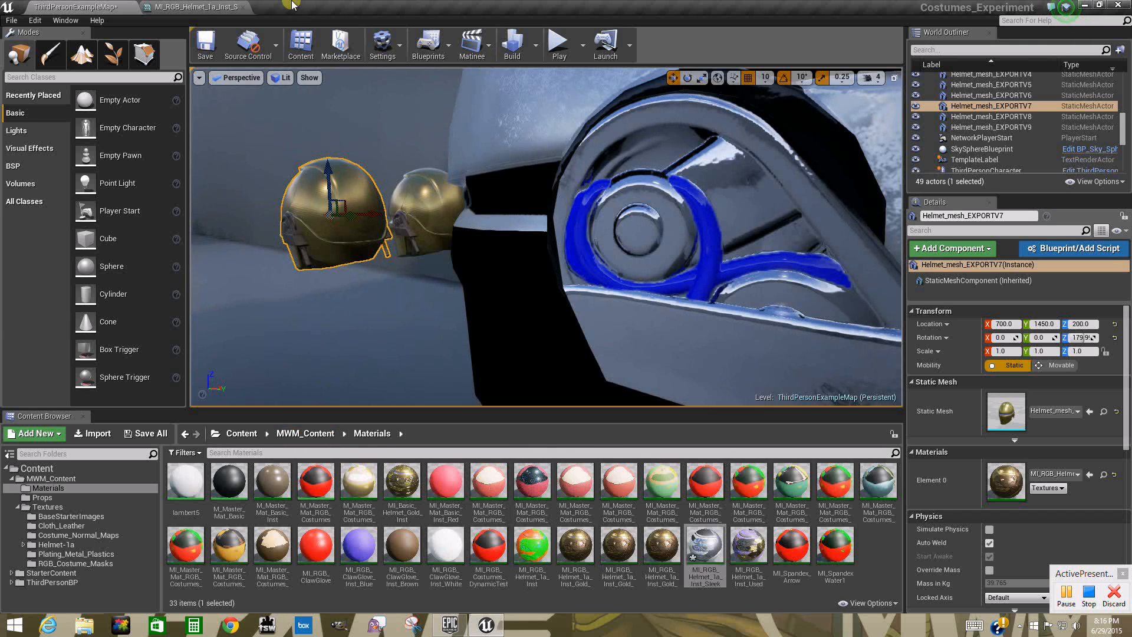
- Return to the Sleek helmet material instance and enable its Blue Mask-Normal Pattern parameter
{"action": "left_click", "coordinate": [195, 7]}
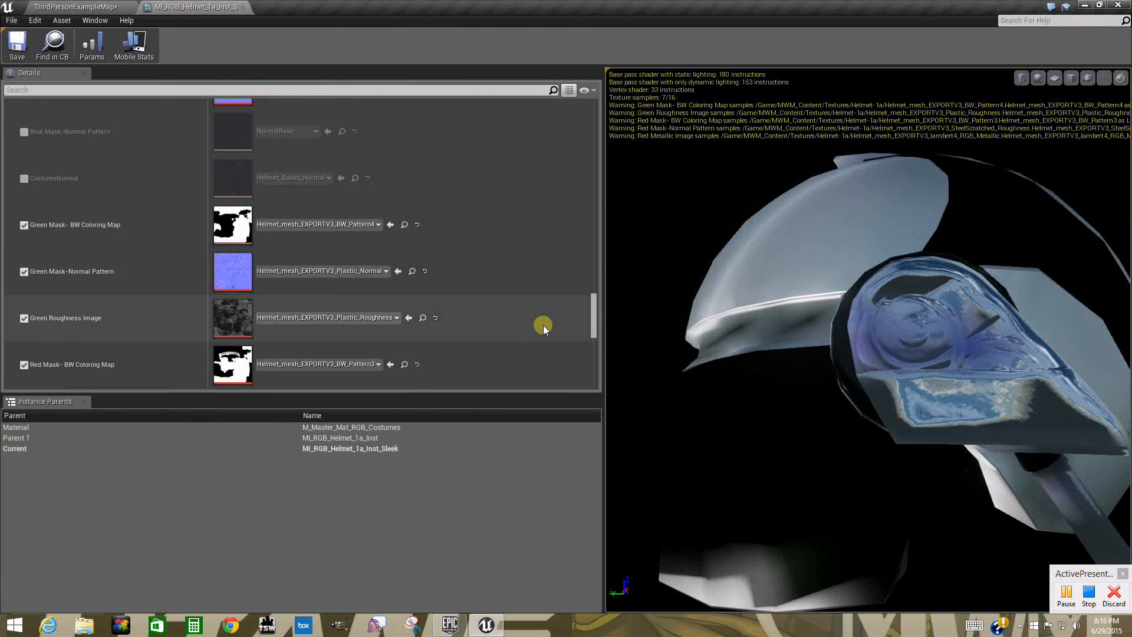
{"action": "left_click_drag", "start_coordinate": [594, 329], "coordinate": [594, 295]}
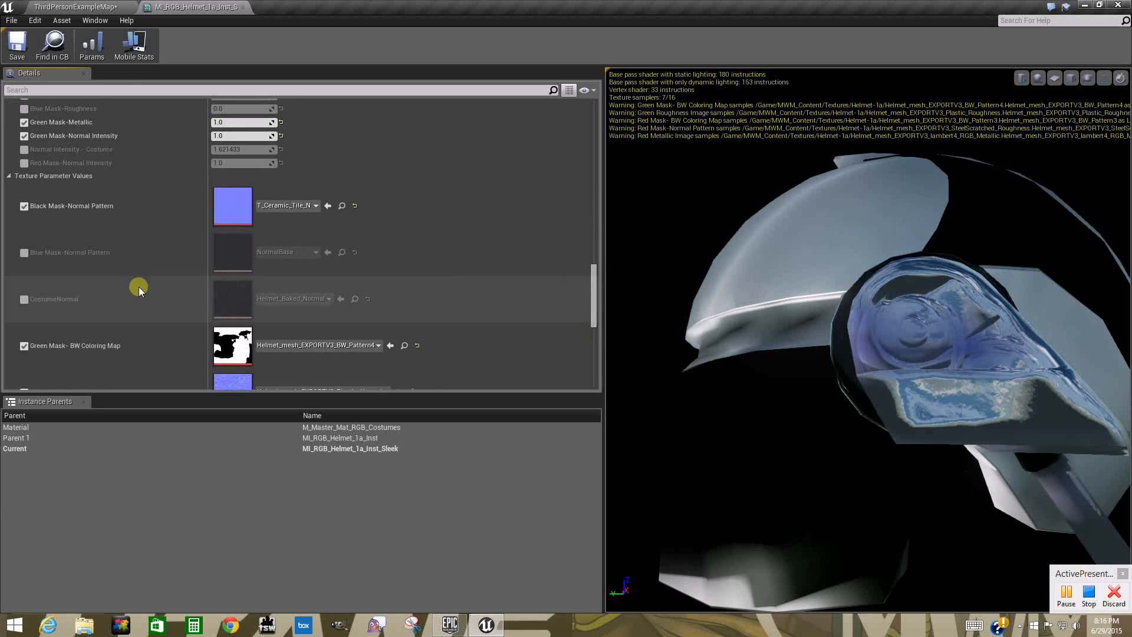
{"action": "left_click", "coordinate": [24, 253]}
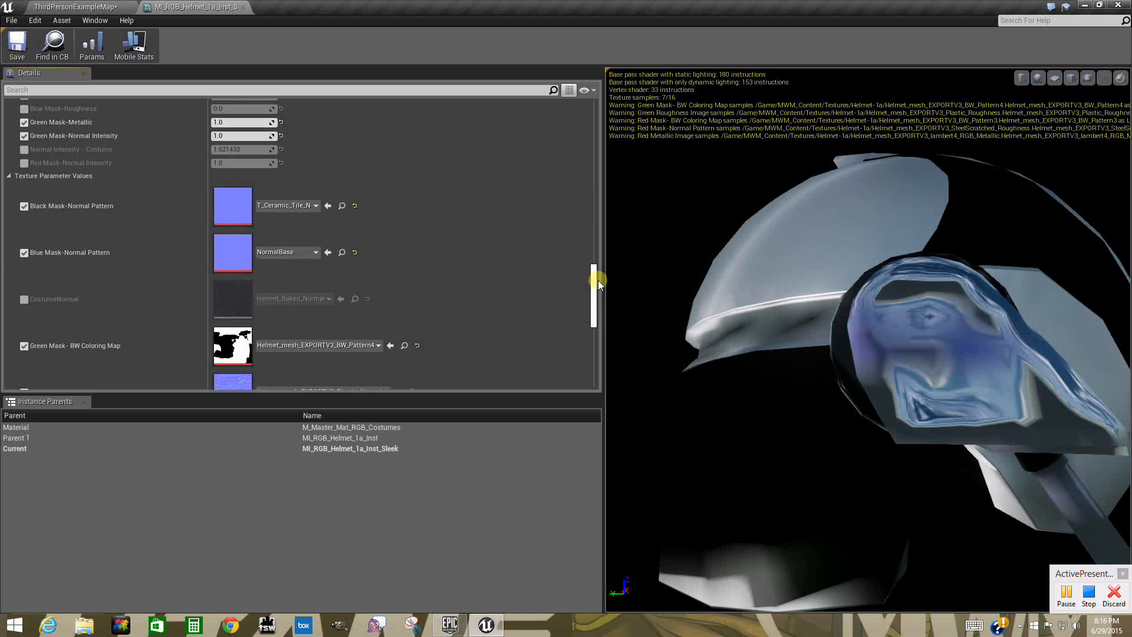
- Enable the Blue Image_Roughness_Off_On and Blue Mask-Use Coloring Map? parameters and turn both switches on
{"action": "left_click_drag", "start_coordinate": [594, 281], "coordinate": [565, 152]}
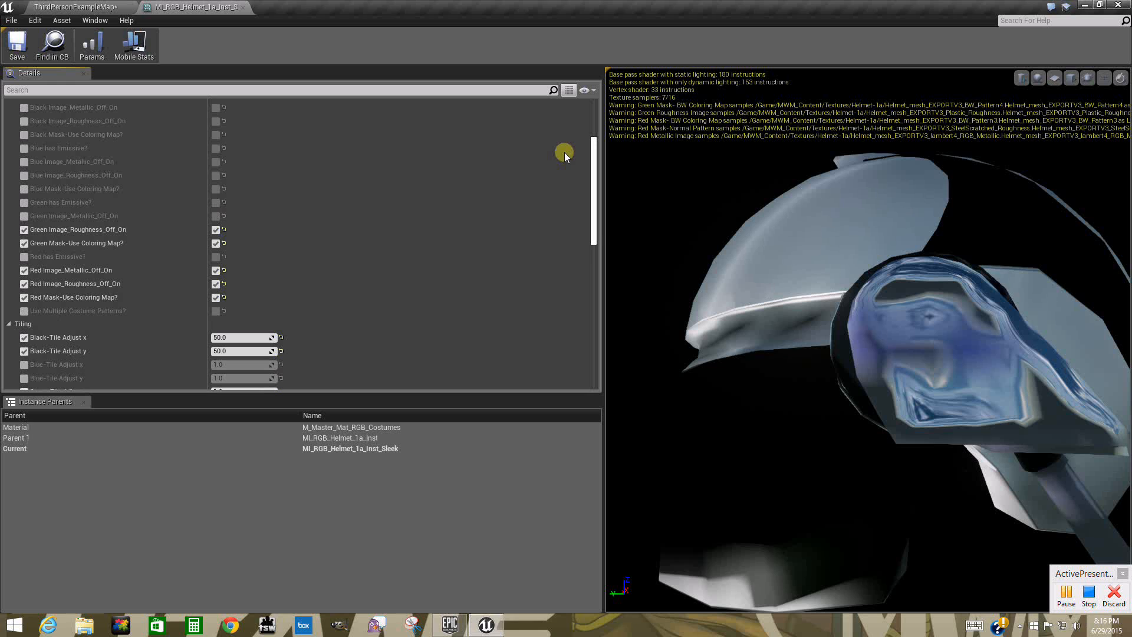
{"action": "left_click", "coordinate": [23, 176]}
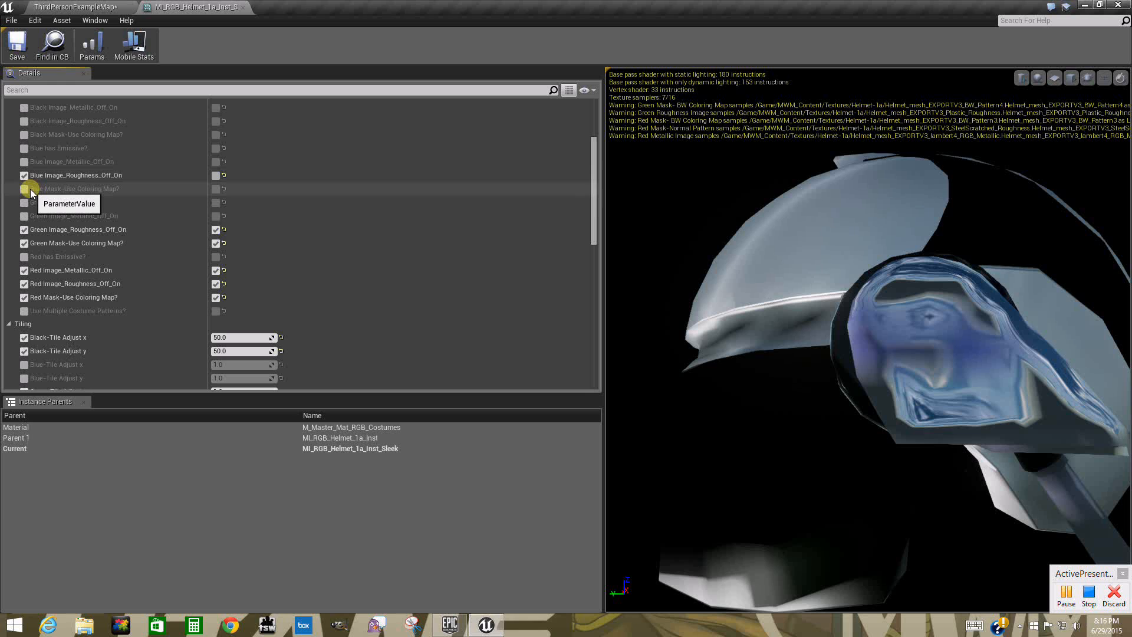
{"action": "left_click", "coordinate": [25, 189]}
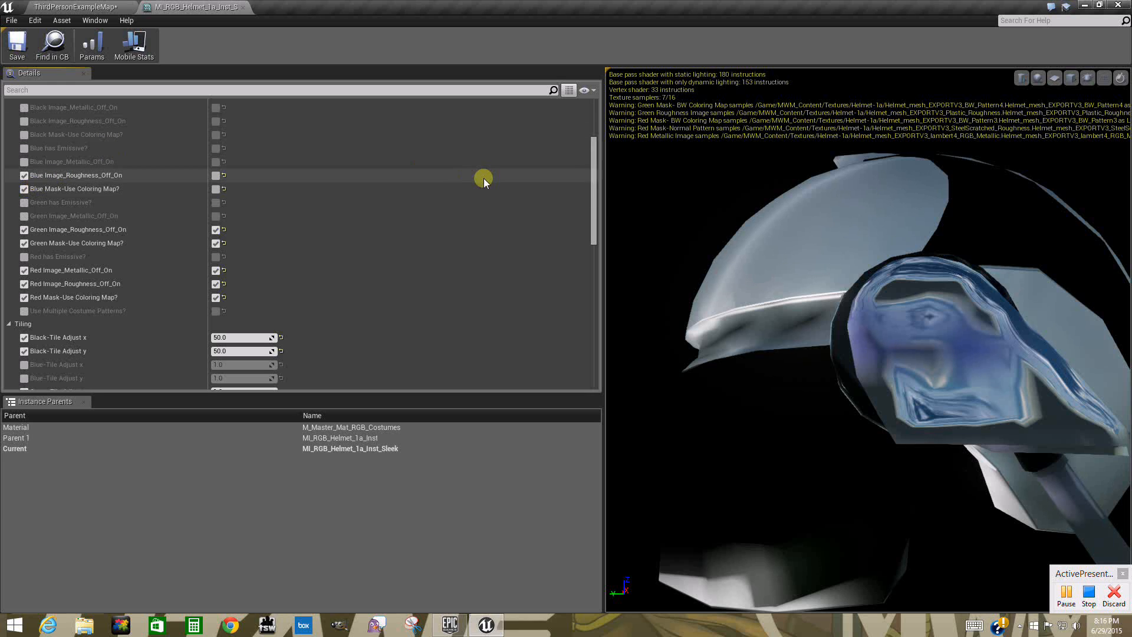
{"action": "scroll", "coordinate": [591, 157], "scroll_direction": "up", "scroll_amount": 3}
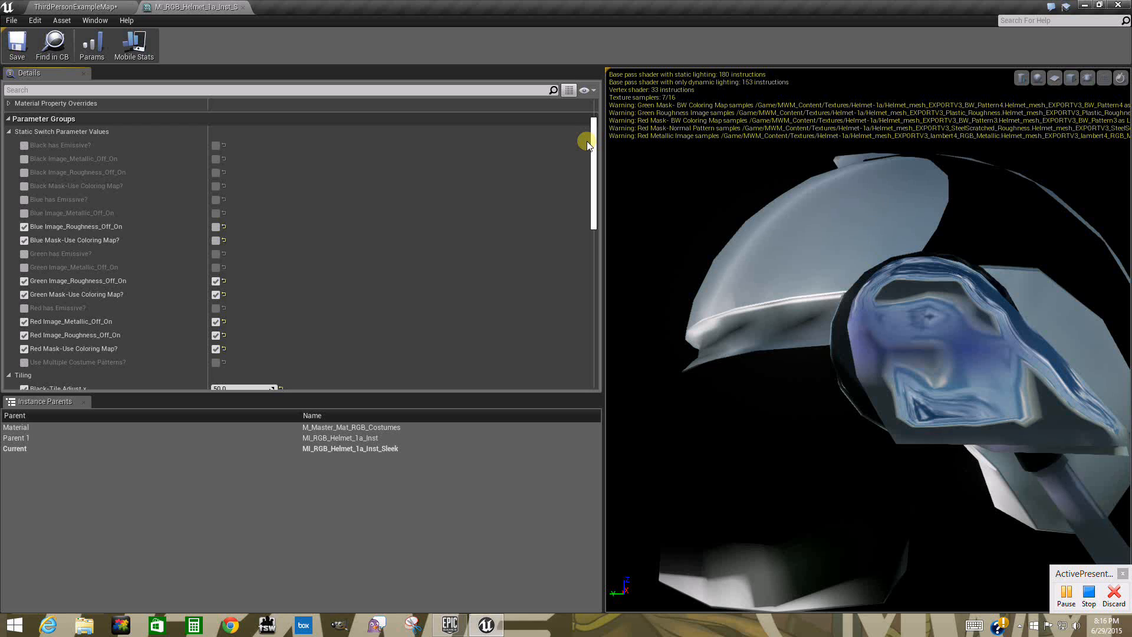
{"action": "mouse_move", "coordinate": [587, 143]}
{"action": "left_mouse_down"}
{"action": "mouse_move", "coordinate": [575, 341]}
{"action": "mouse_move", "coordinate": [589, 296]}
{"action": "mouse_move", "coordinate": [568, 147]}
{"action": "left_mouse_up"}
{"action": "left_click", "coordinate": [214, 196]}
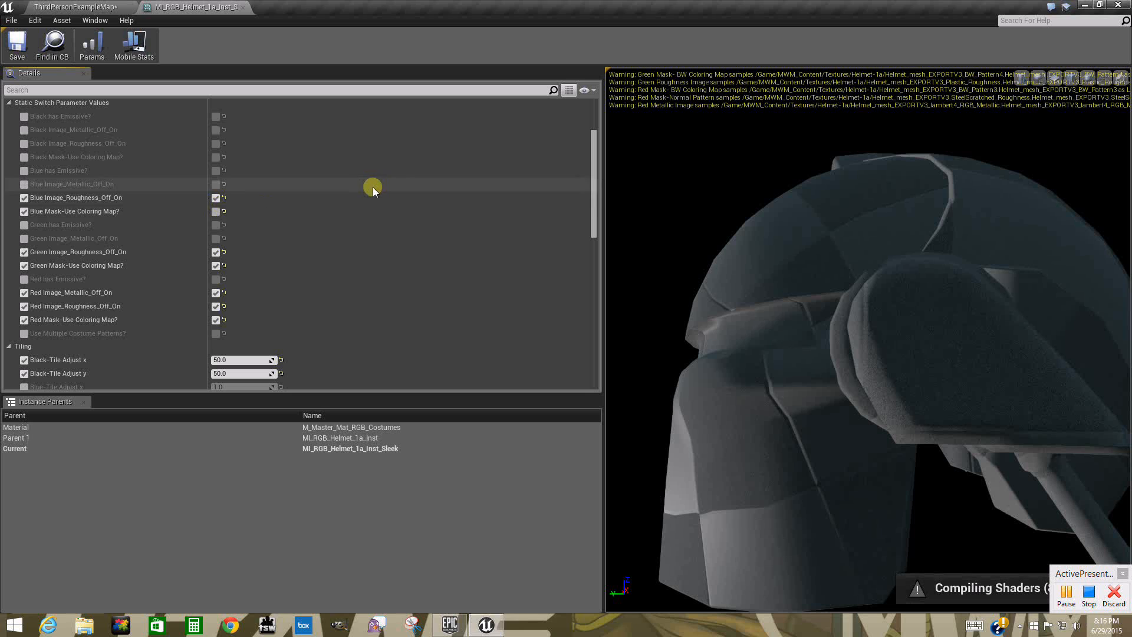
{"action": "left_click", "coordinate": [217, 213]}
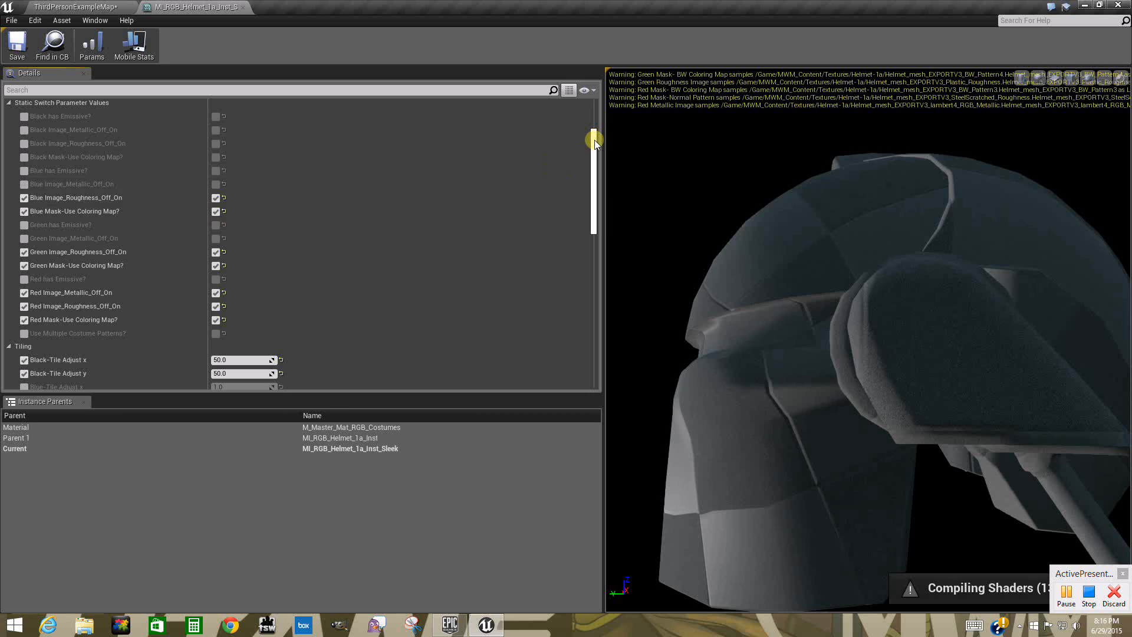
{"action": "left_click_drag", "start_coordinate": [594, 141], "coordinate": [583, 206]}
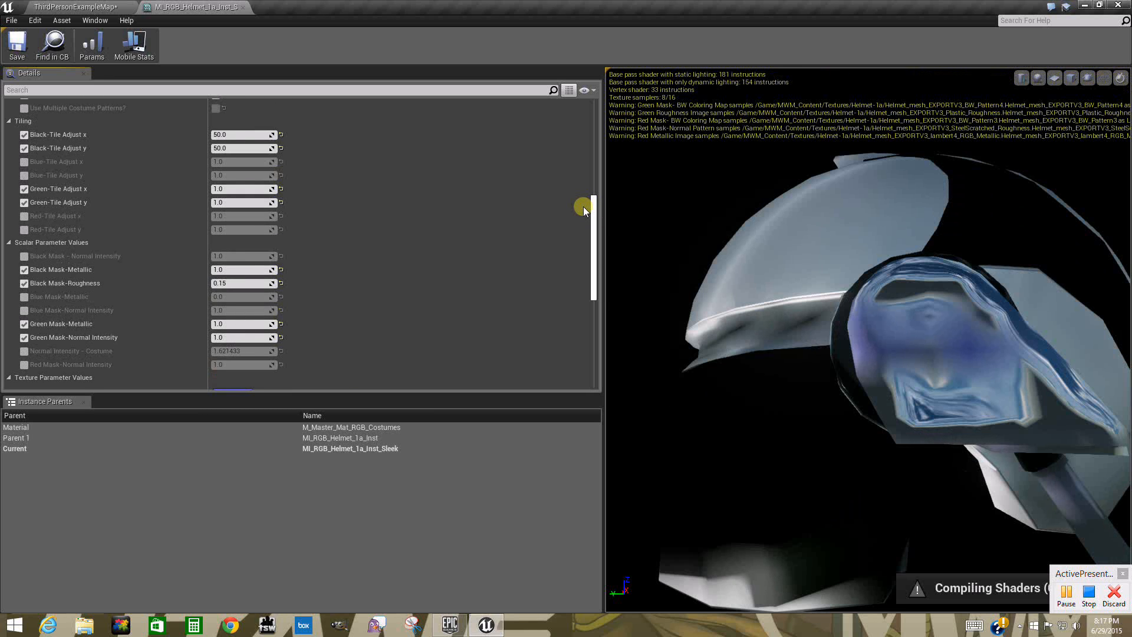
- Enable the Blue has Emissive? parameter and turn its switch on
{"action": "left_click_drag", "start_coordinate": [582, 206], "coordinate": [585, 207]}
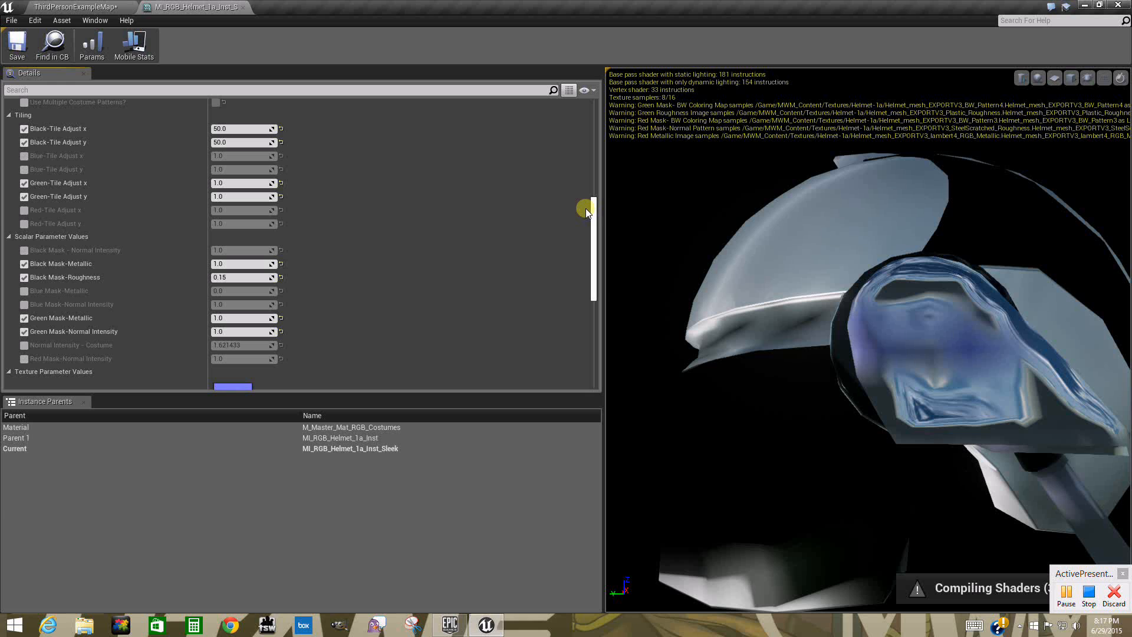
{"action": "left_click_drag", "start_coordinate": [586, 208], "coordinate": [585, 147]}
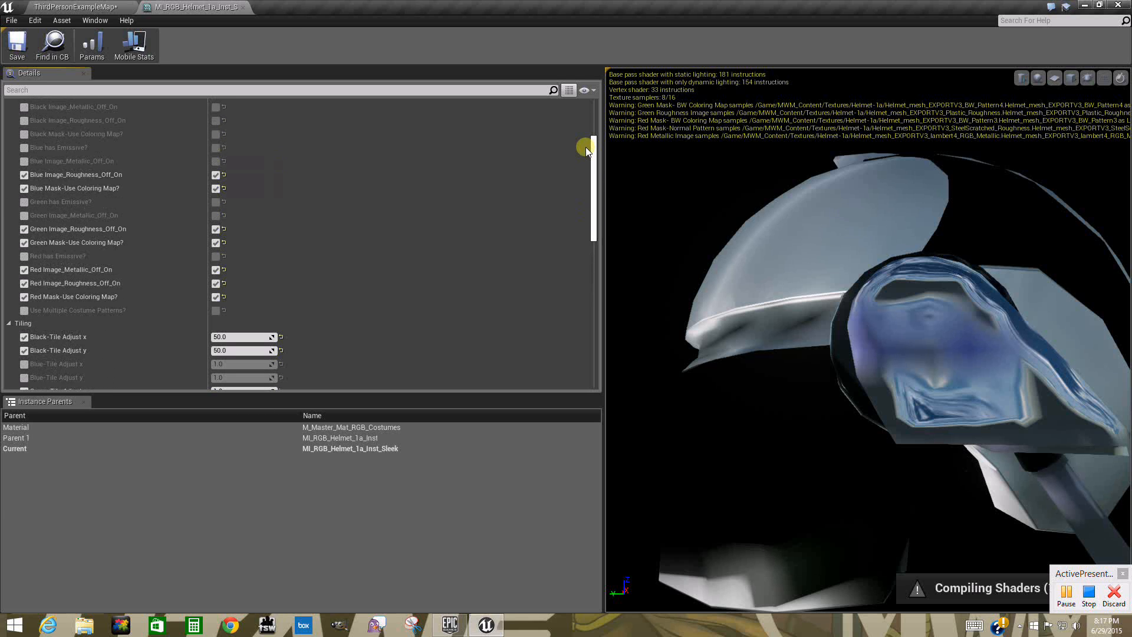
{"action": "left_click", "coordinate": [24, 147]}
{"action": "left_click", "coordinate": [216, 147]}
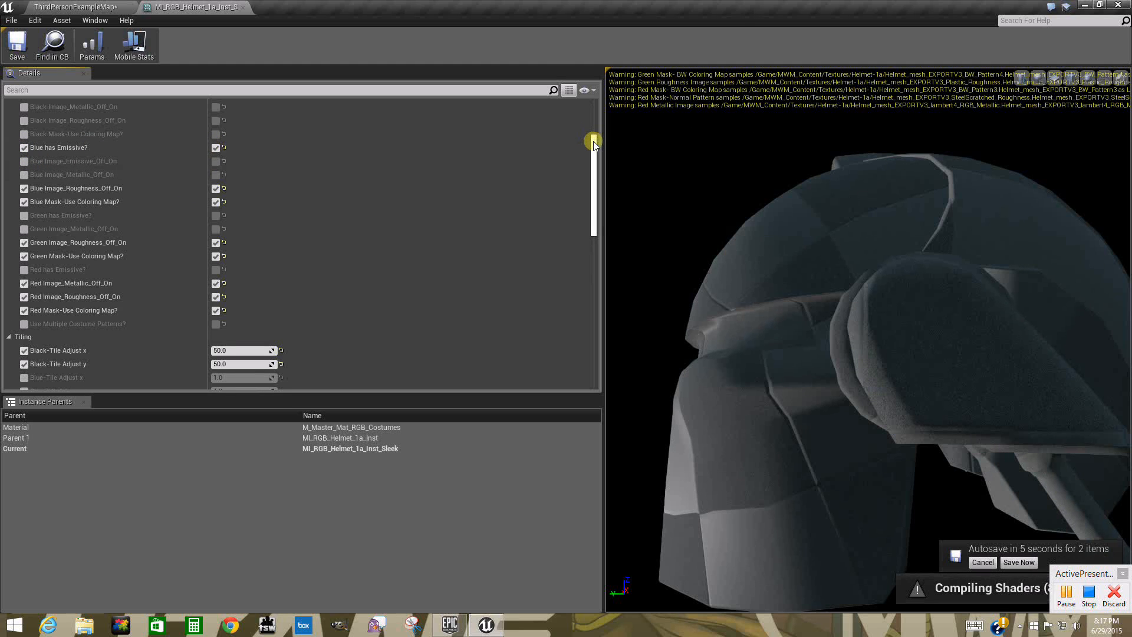
- Enable the Blue Mask- BW Coloring Map parameter and browse its available textures matching "hex"
{"action": "left_click_drag", "start_coordinate": [592, 139], "coordinate": [589, 277]}
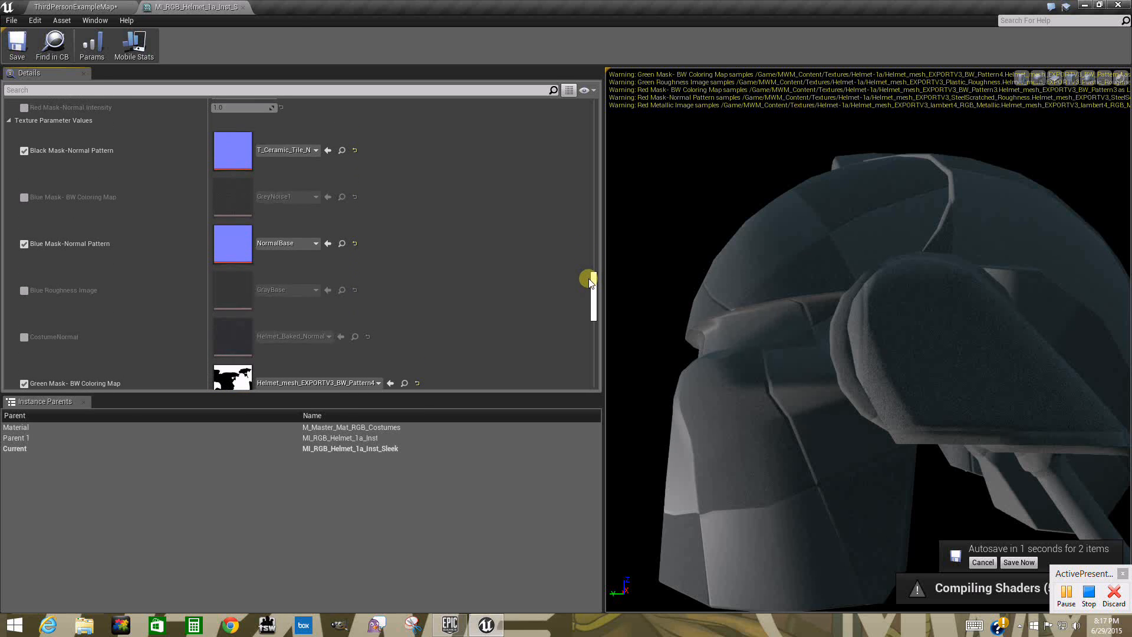
{"action": "left_click", "coordinate": [21, 199]}
{"action": "left_click", "coordinate": [269, 198]}
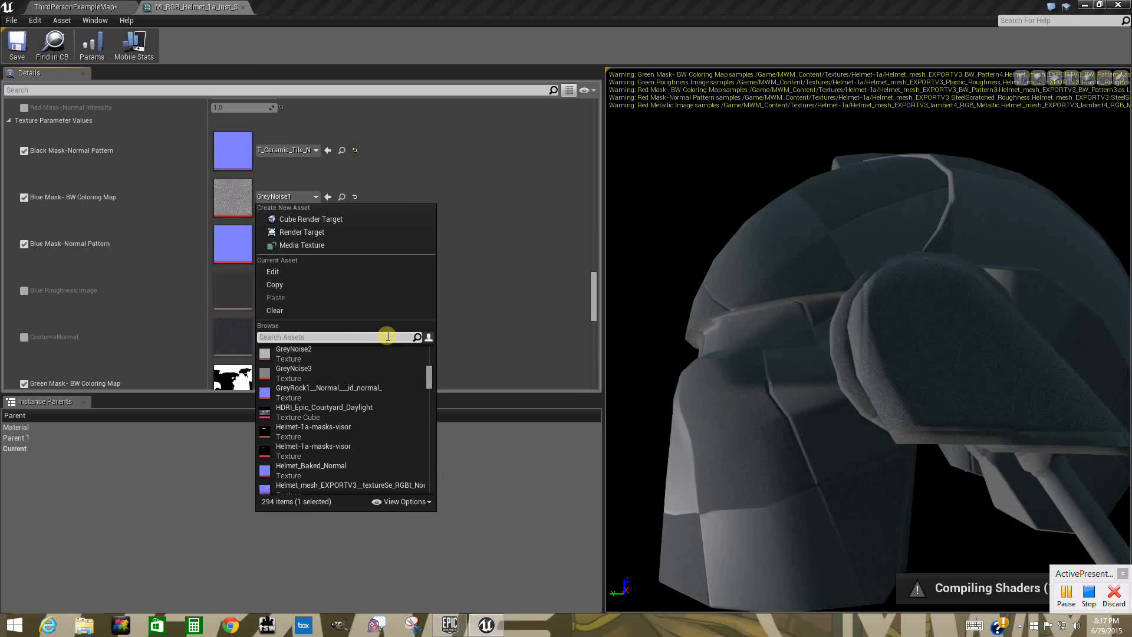
{"action": "type", "text": "hex"}
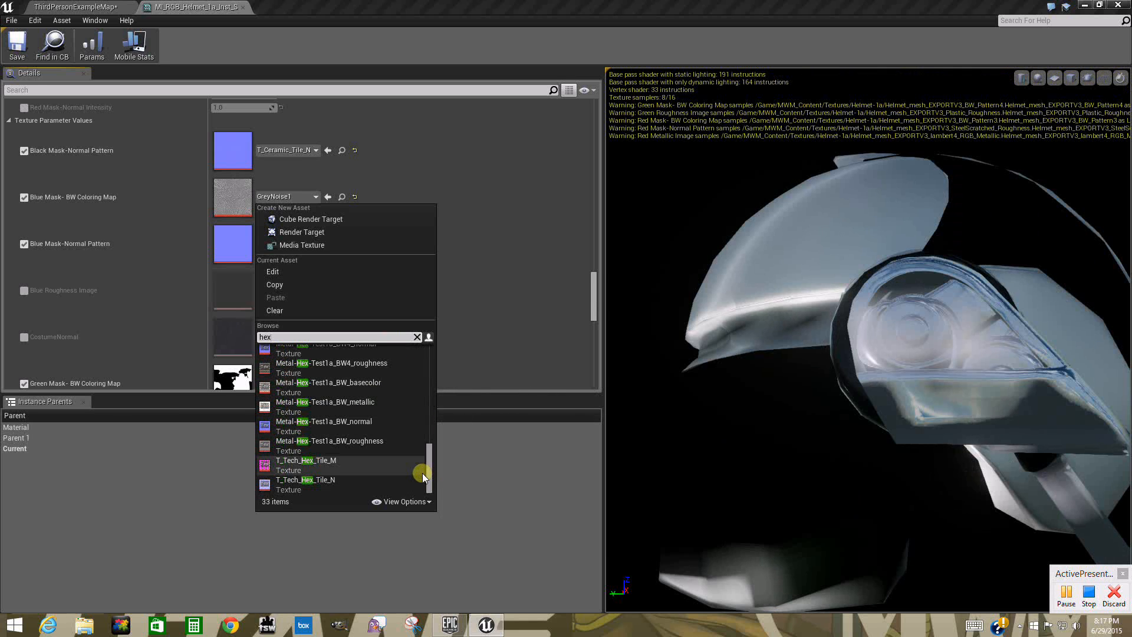
{"action": "left_click_drag", "start_coordinate": [430, 470], "coordinate": [422, 434]}
{"action": "scroll", "coordinate": [411, 417], "scroll_direction": "up", "scroll_amount": 1}
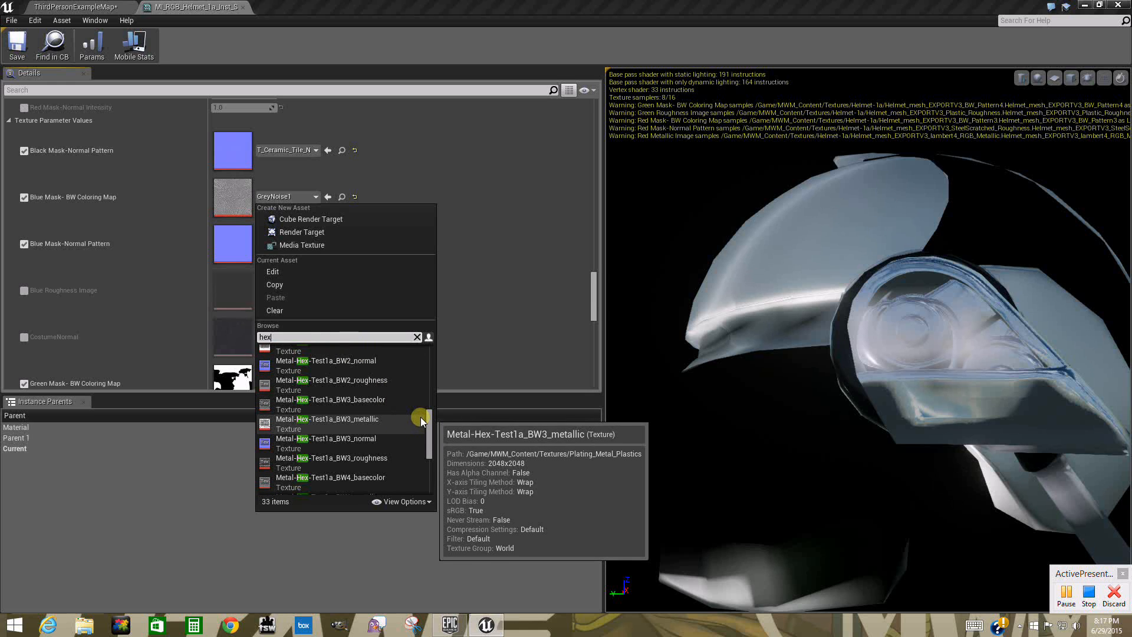
{"action": "scroll", "coordinate": [428, 419], "scroll_direction": "up", "scroll_amount": 2}
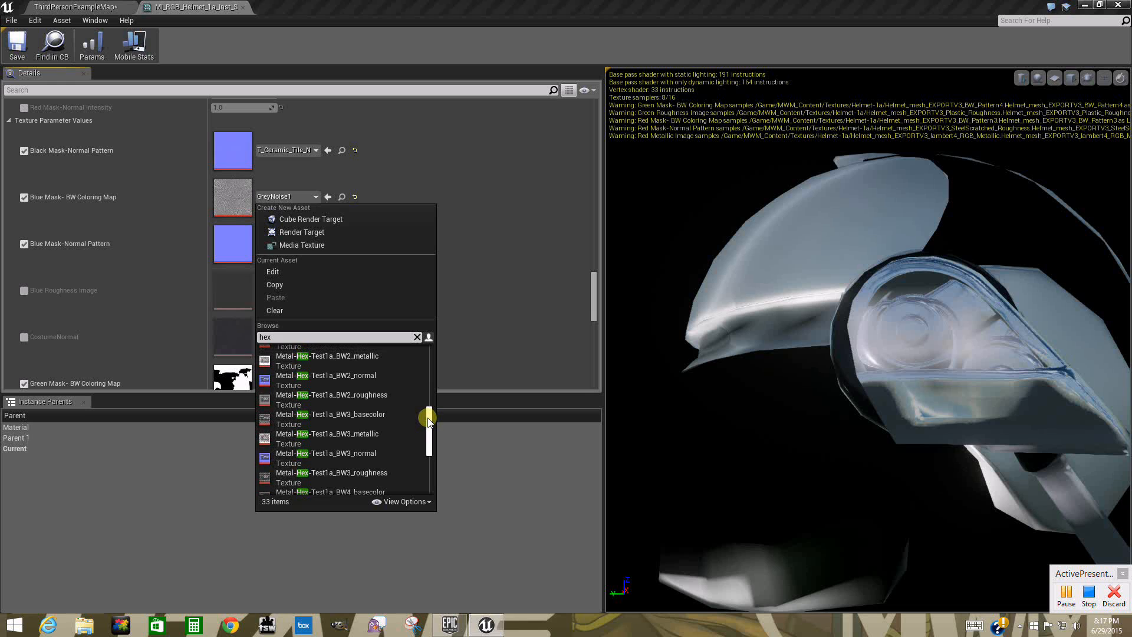
{"action": "left_click_drag", "start_coordinate": [428, 419], "coordinate": [442, 351]}
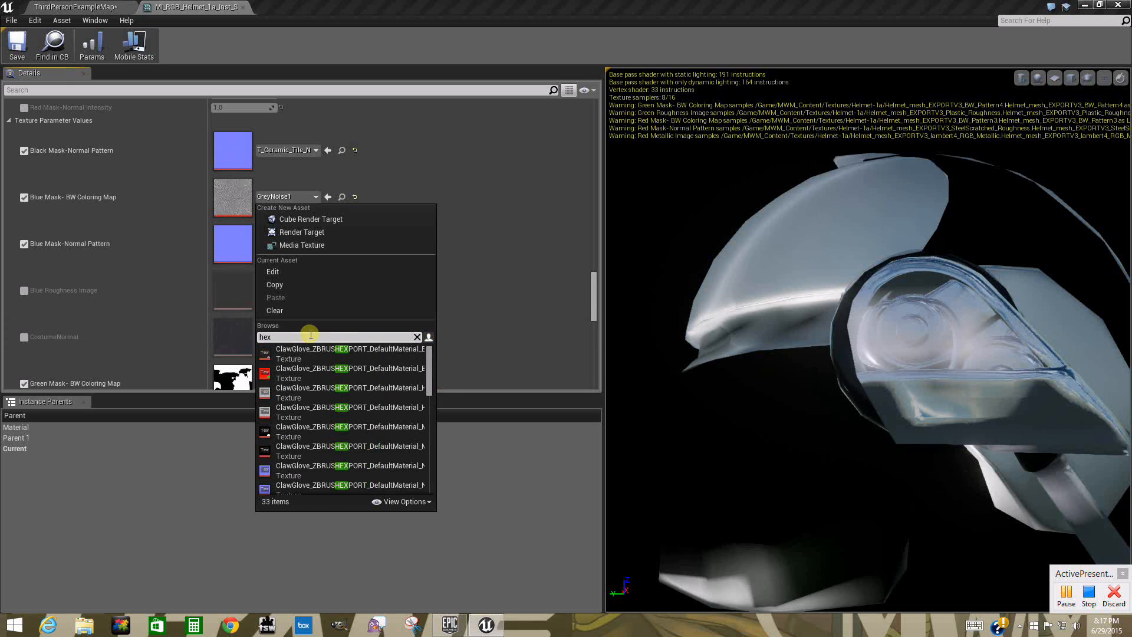
- Search the textures for "bw" and assign Helmet_mesh_EXPORTV3_BW_Hexes_BaseColor to the Blue Mask- BW Coloring Map
{"action": "left_click_drag", "start_coordinate": [311, 335], "coordinate": [194, 339]}
{"action": "type", "text": "bw"}
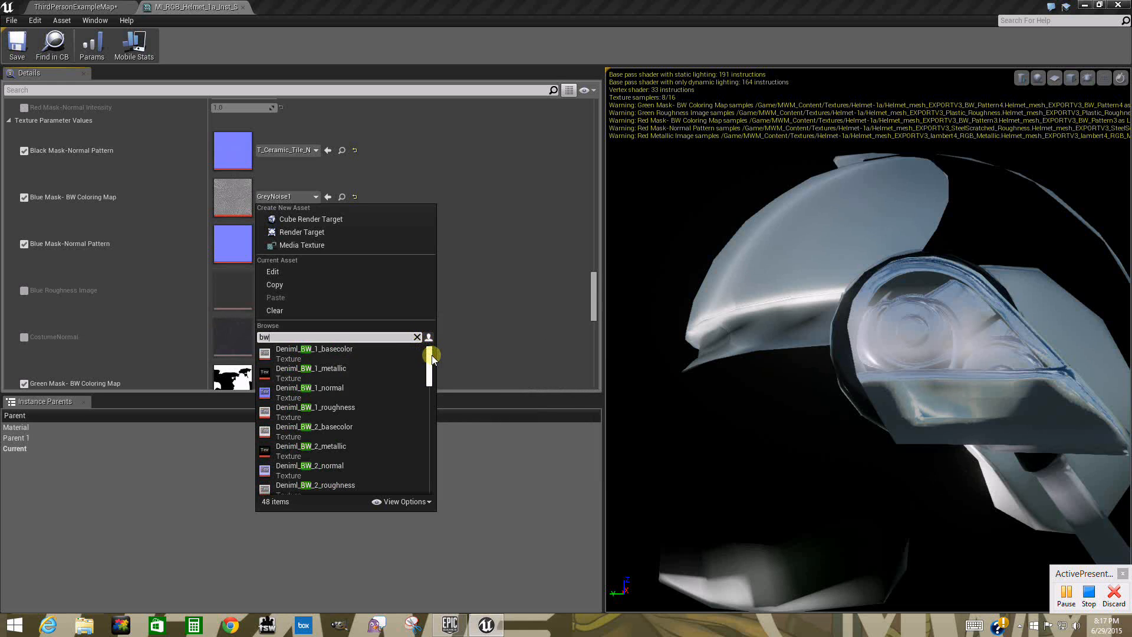
{"action": "left_click_drag", "start_coordinate": [431, 355], "coordinate": [431, 372]}
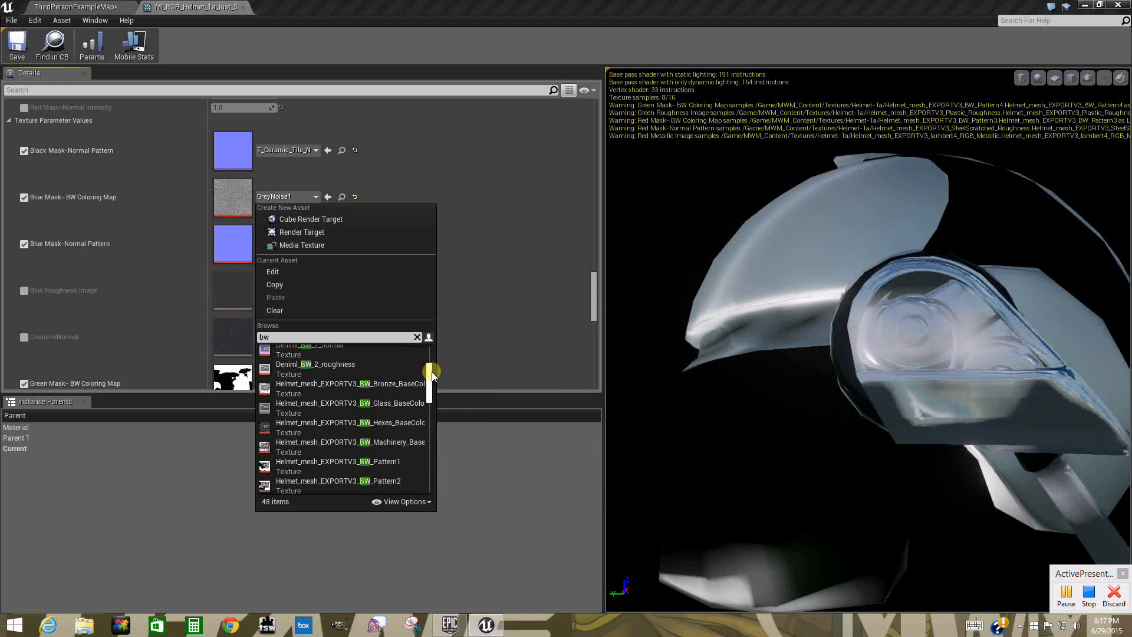
{"action": "left_click", "coordinate": [401, 422]}
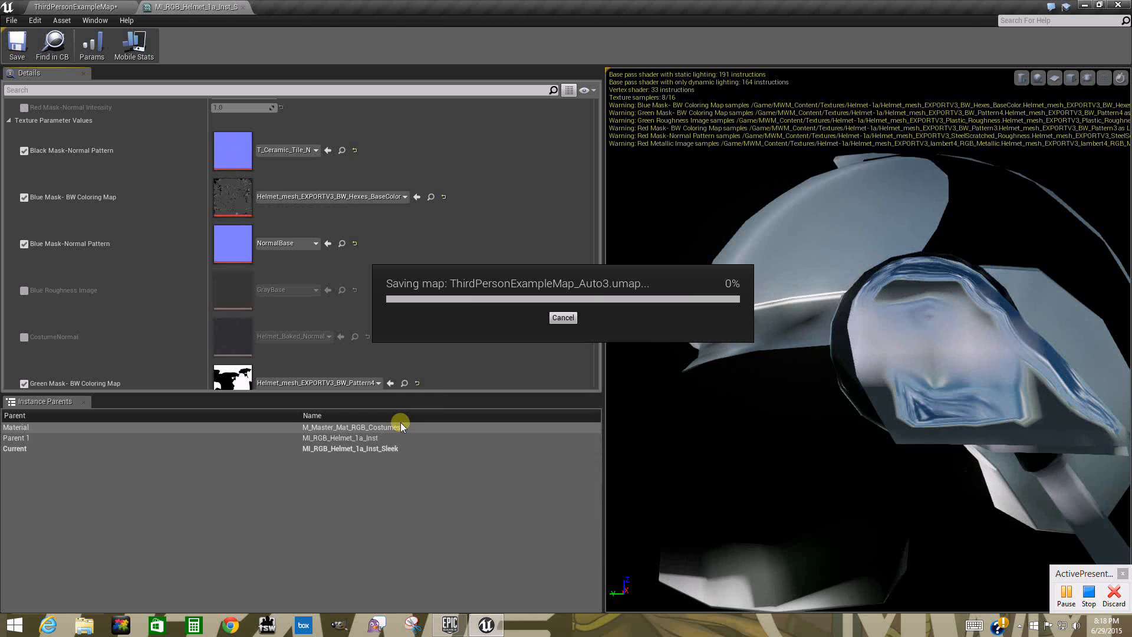
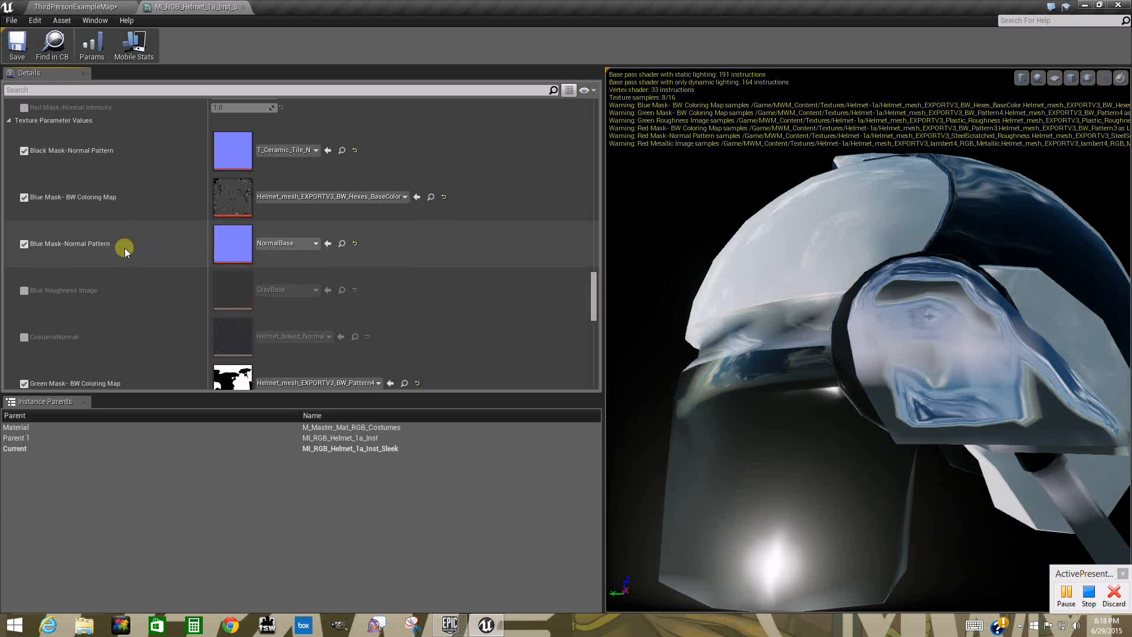
- Enable the Blue Roughness Image, search the textures for "hexes" and assign Helmet_mesh_EXPORTV3_Hexes_Roughness
{"action": "left_click", "coordinate": [24, 290]}
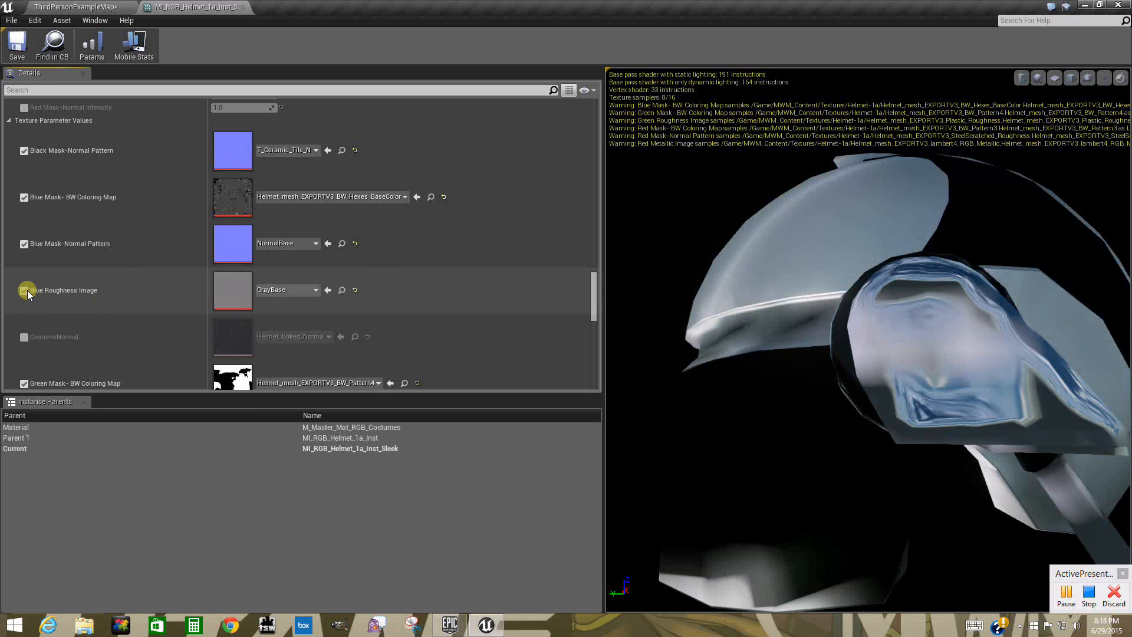
{"action": "left_click", "coordinate": [273, 291]}
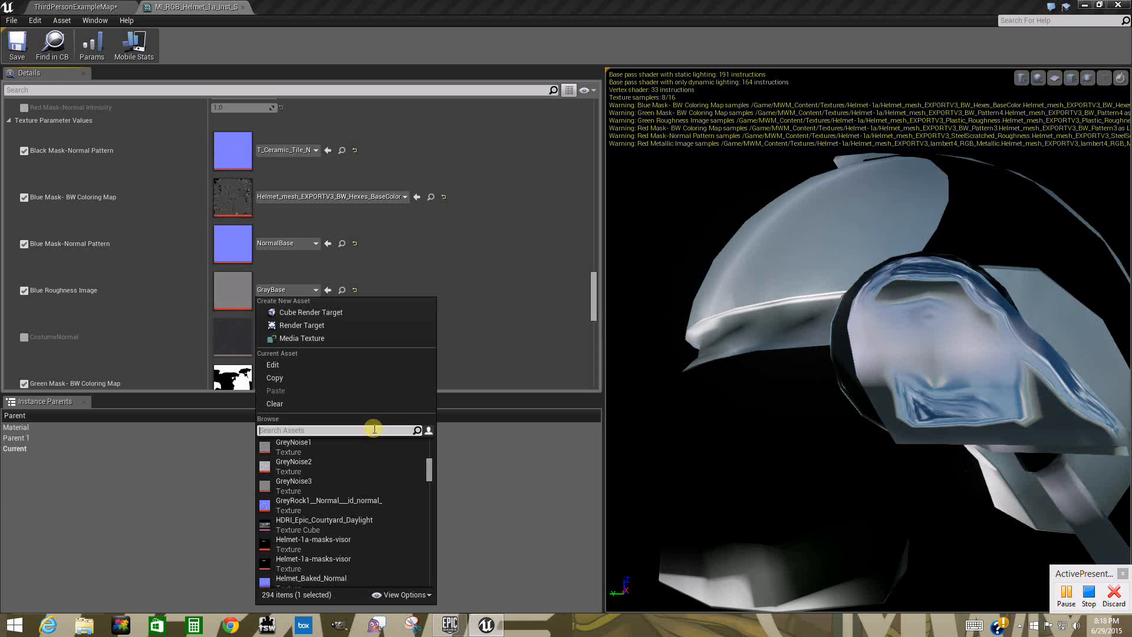
{"action": "type", "text": "hexes"}
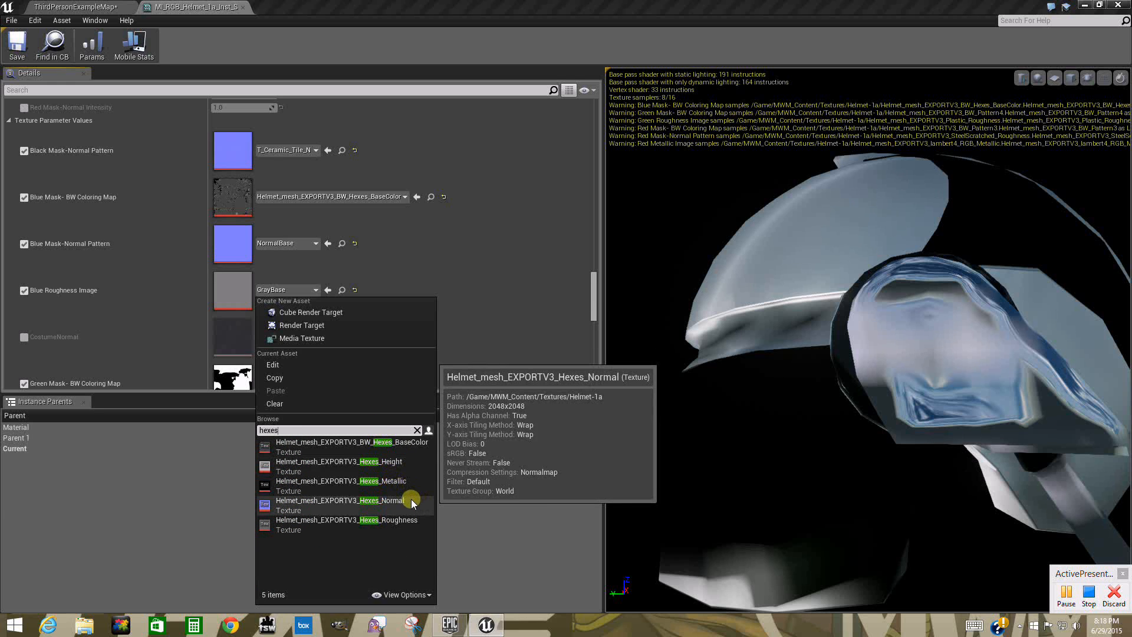
{"action": "left_click", "coordinate": [402, 520]}
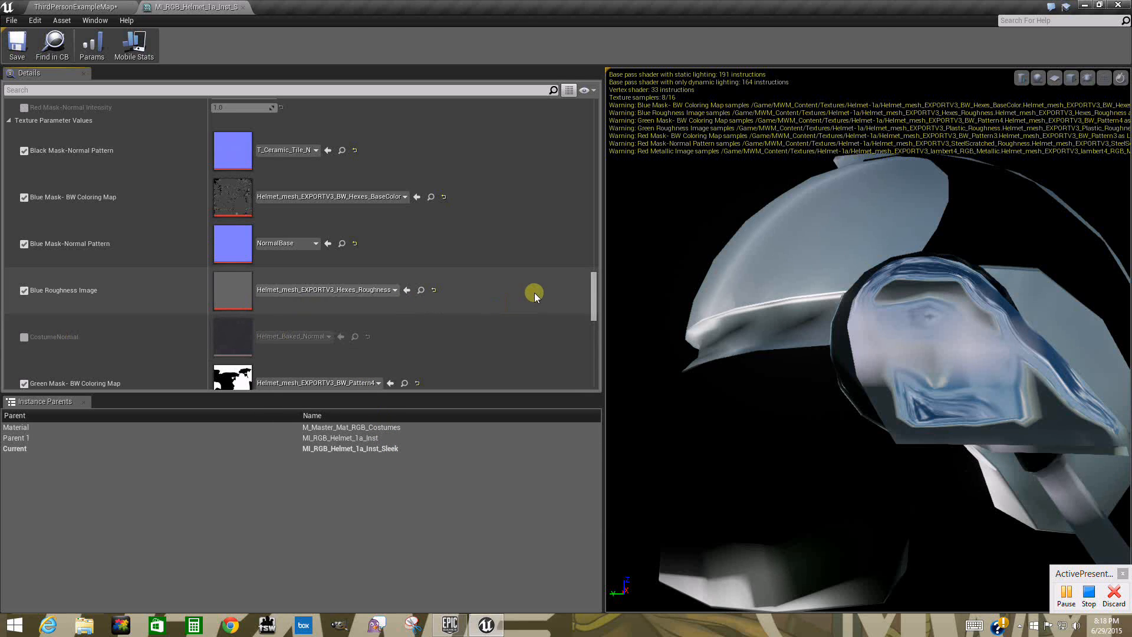
- Enable the Blue Image_Emissive_Off_On parameter and turn its switch on
{"action": "left_click_drag", "start_coordinate": [592, 297], "coordinate": [575, 154]}
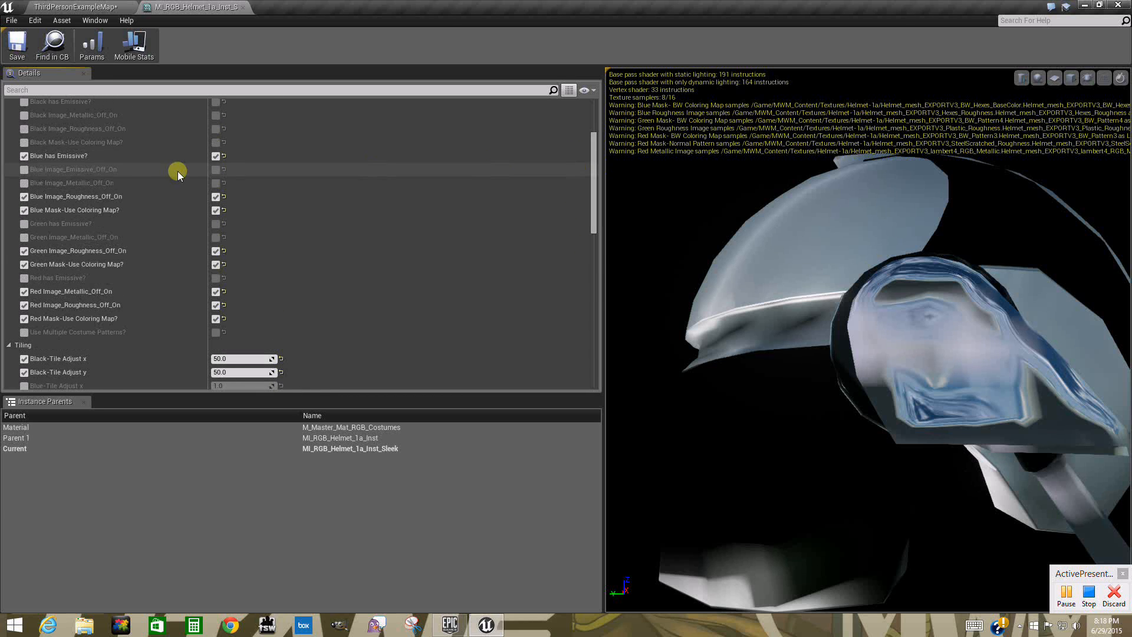
{"action": "left_click", "coordinate": [26, 169]}
{"action": "left_click", "coordinate": [217, 169]}
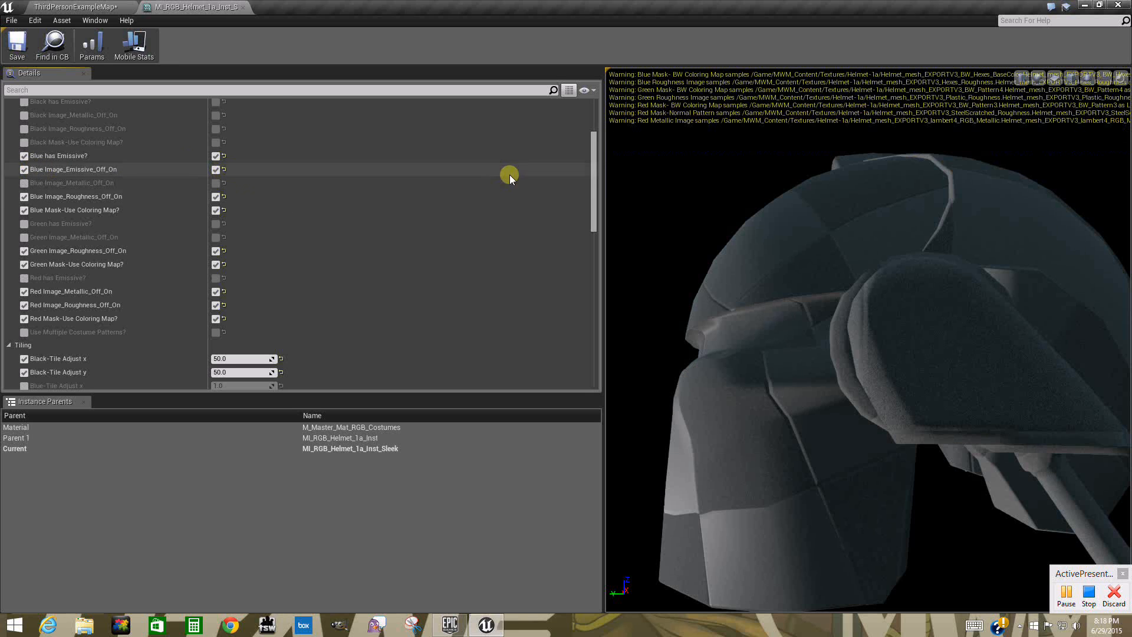
- Enable the Blue Emissive Image, assign Helmet_mesh_EXPORTV3_BW_Hexes_BaseColor found with "hexes", and check the helmet in the ThirdPersonExampleMap level
{"action": "left_click_drag", "start_coordinate": [595, 148], "coordinate": [592, 284]}
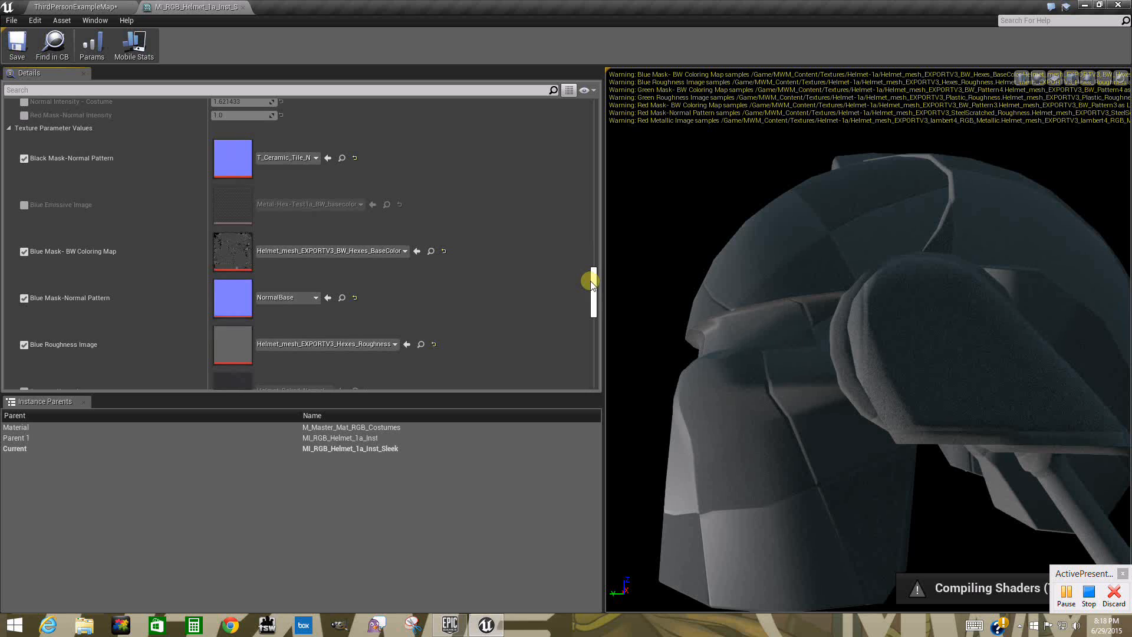
{"action": "left_click", "coordinate": [24, 205]}
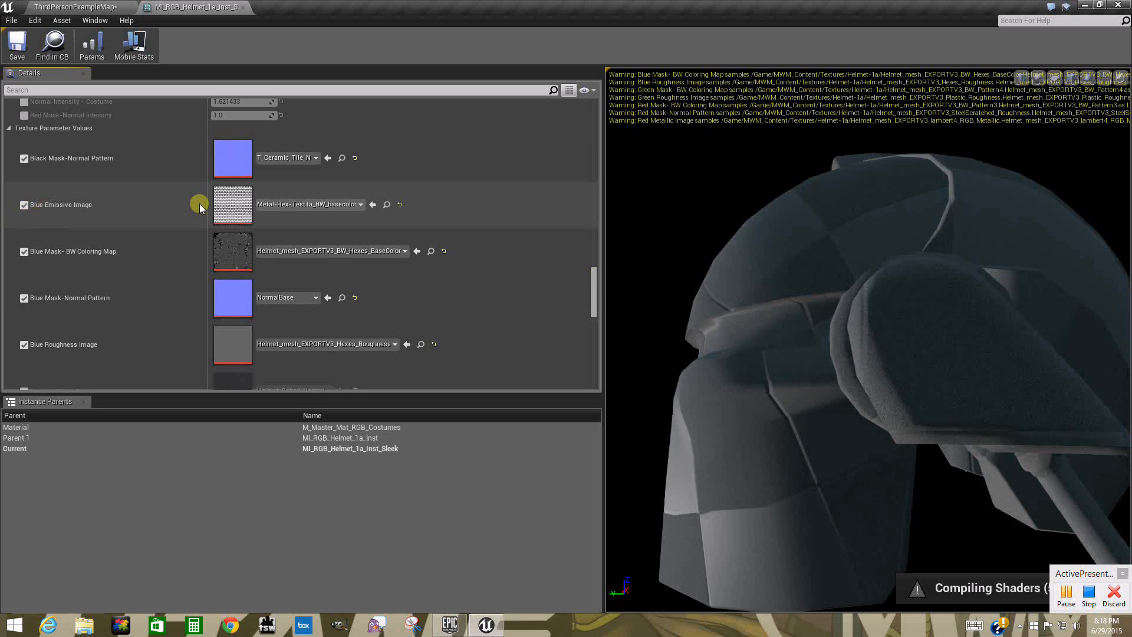
{"action": "left_click", "coordinate": [313, 203]}
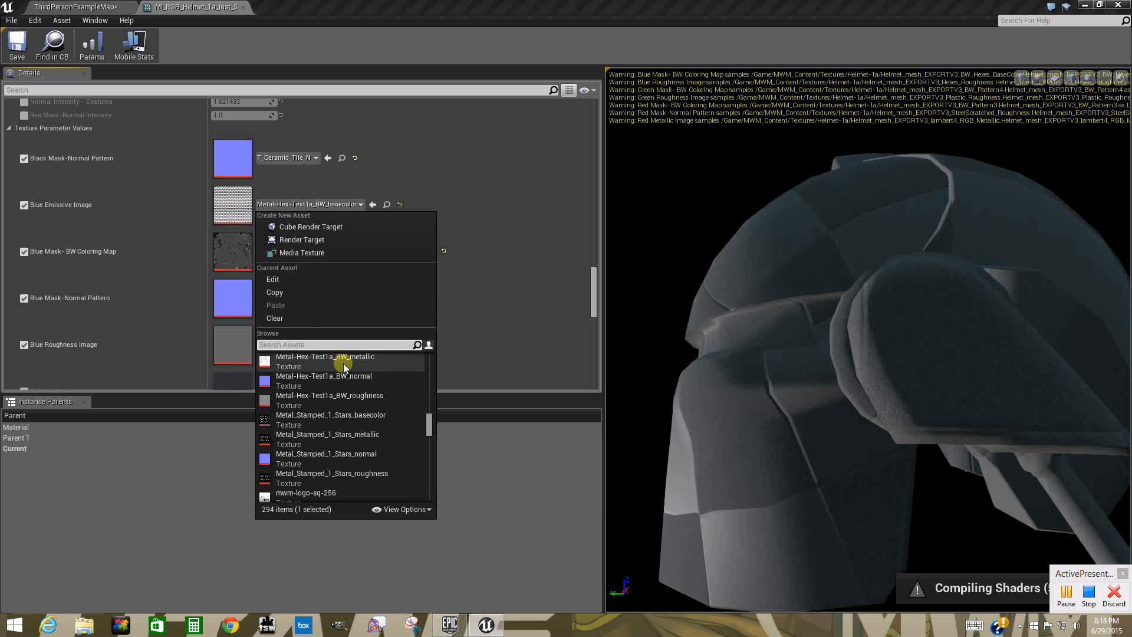
{"action": "left_click_drag", "start_coordinate": [433, 424], "coordinate": [436, 423]}
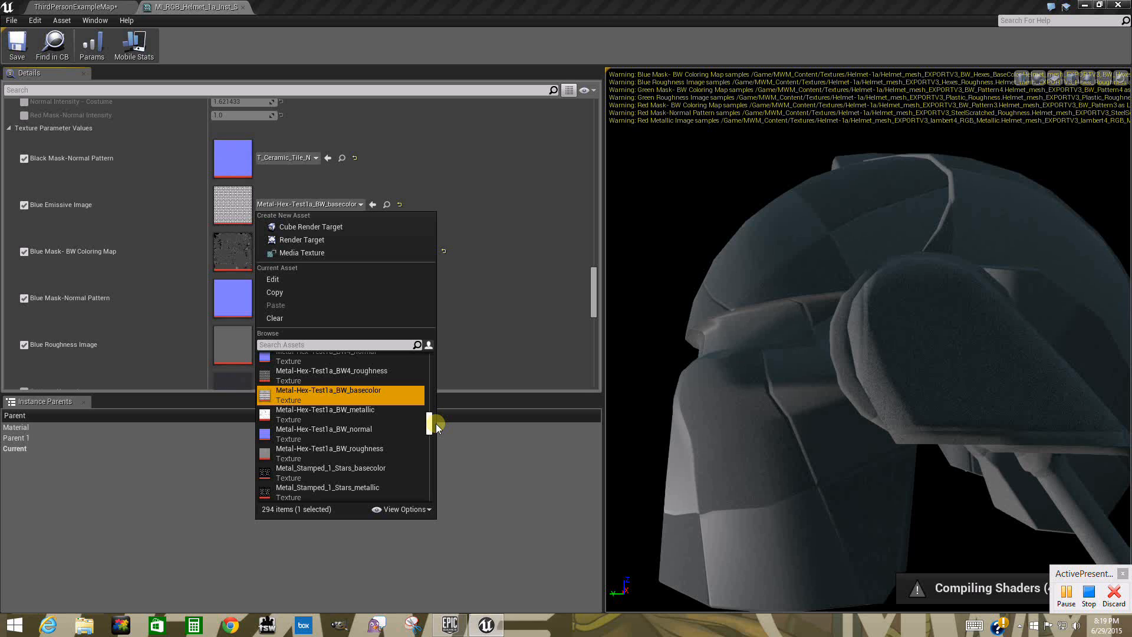
{"action": "left_click_drag", "start_coordinate": [436, 423], "coordinate": [431, 370]}
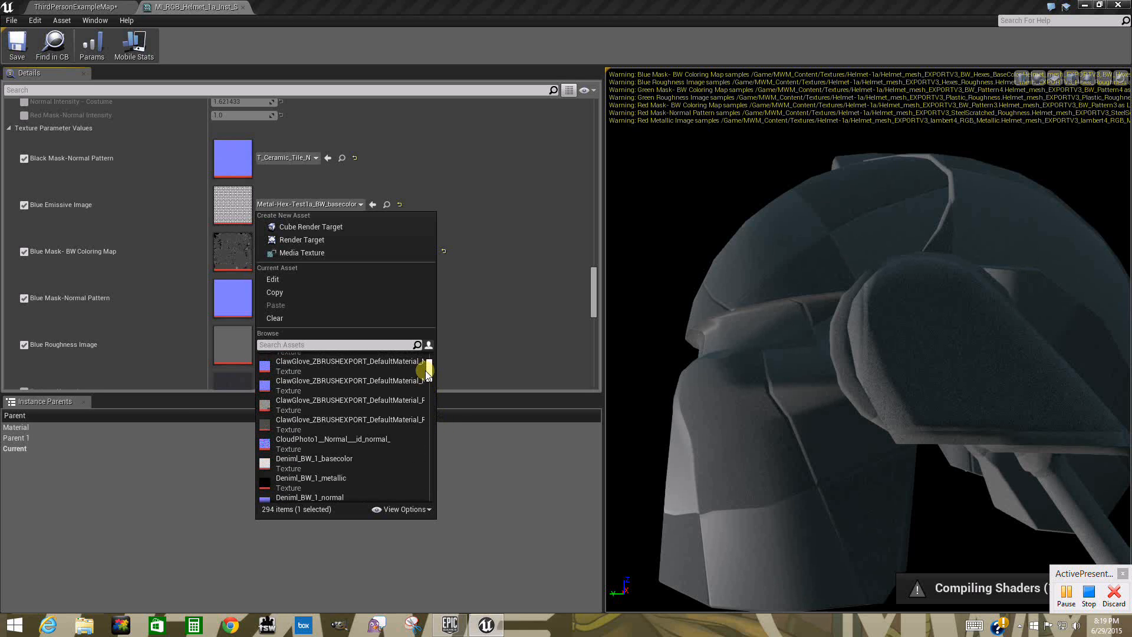
{"action": "left_click", "coordinate": [354, 344]}
{"action": "type", "text": "hexes"}
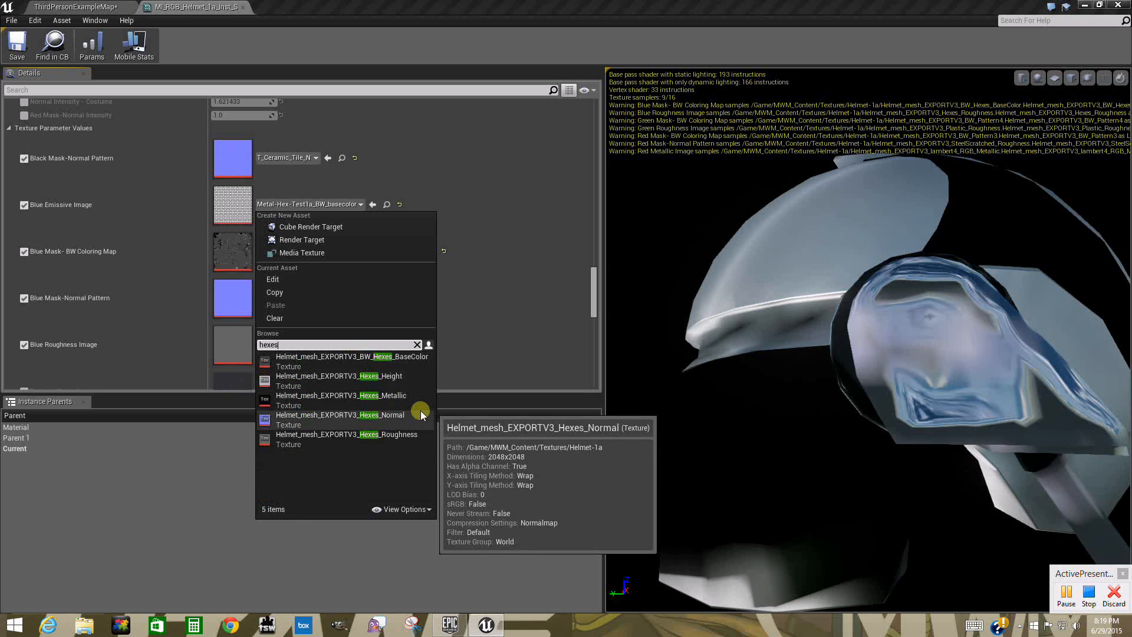
{"action": "left_click", "coordinate": [409, 356]}
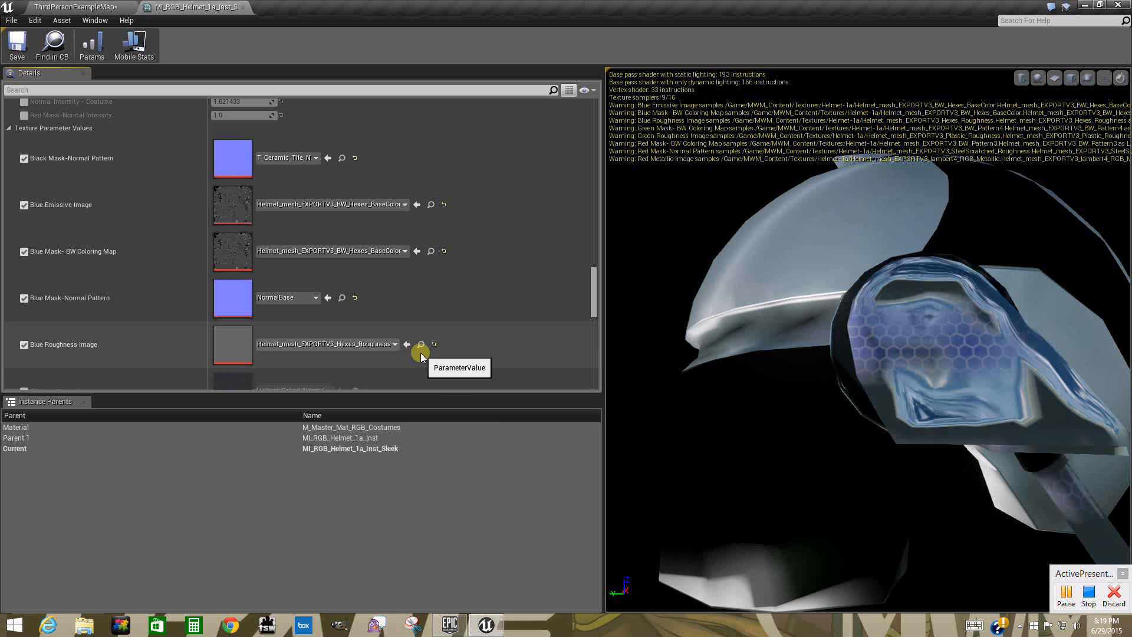
{"action": "left_click", "coordinate": [90, 7]}
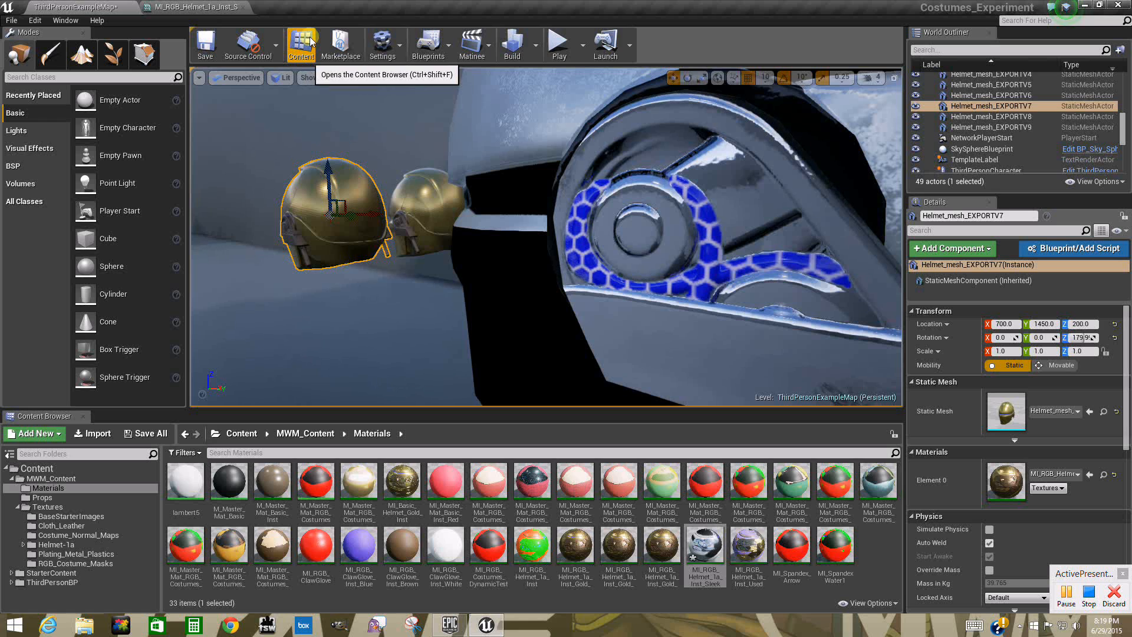
{"action": "left_click", "coordinate": [187, 10]}
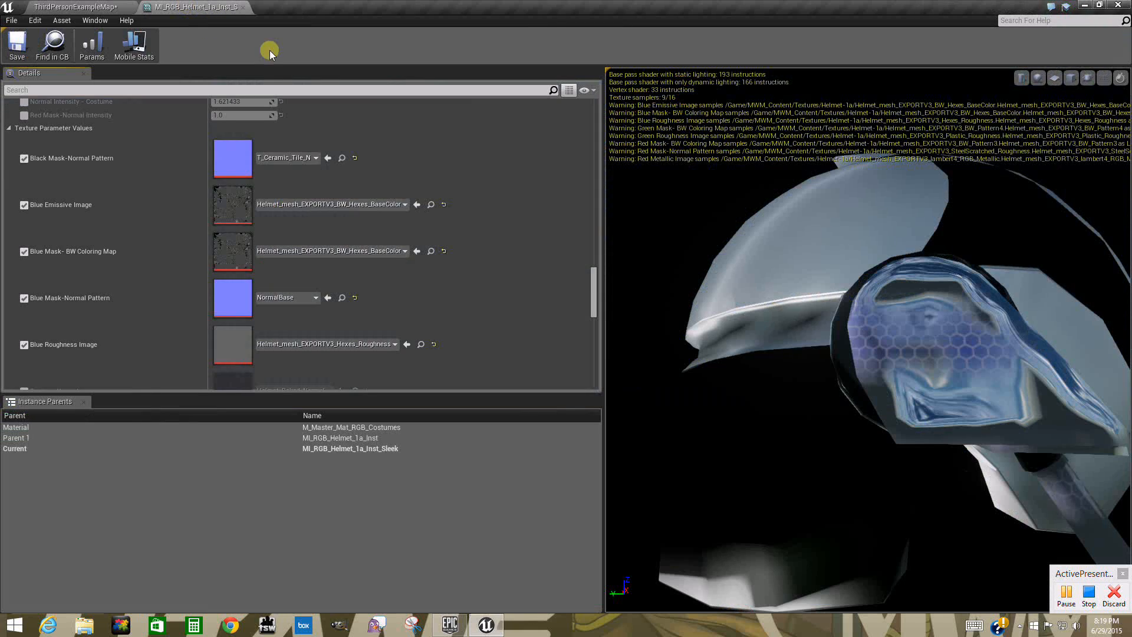
- Enable the Blue Emissive Map Tint and Blue Mask-Color parameters and darken the Blue Mask-Color to a deep navy
{"action": "left_click_drag", "start_coordinate": [599, 282], "coordinate": [597, 350]}
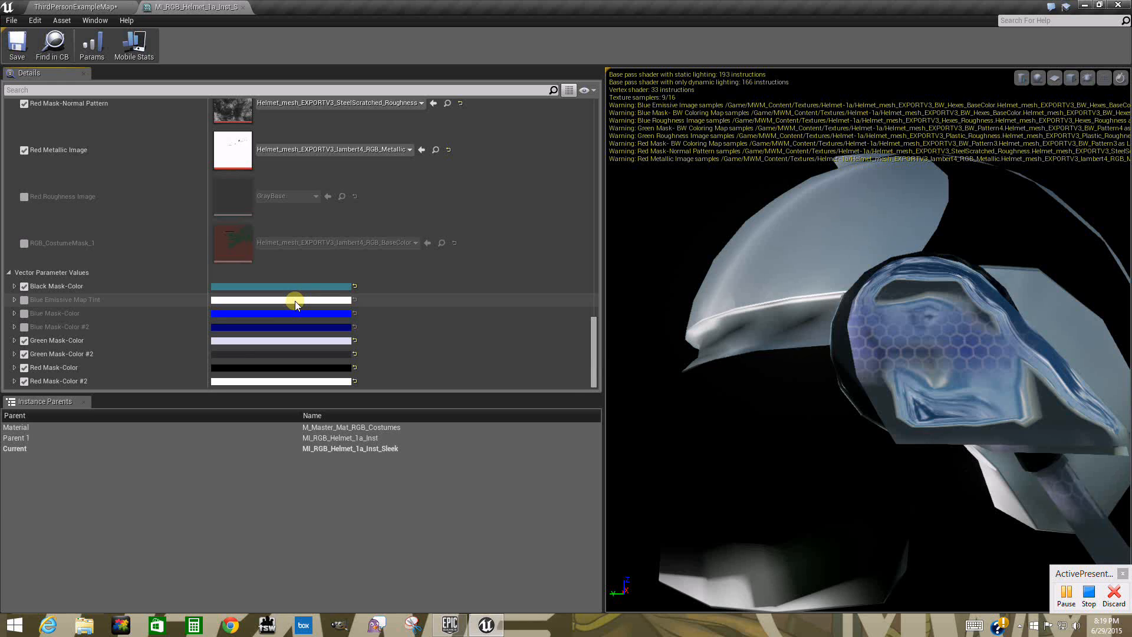
{"action": "left_click", "coordinate": [24, 299]}
{"action": "left_click", "coordinate": [24, 313]}
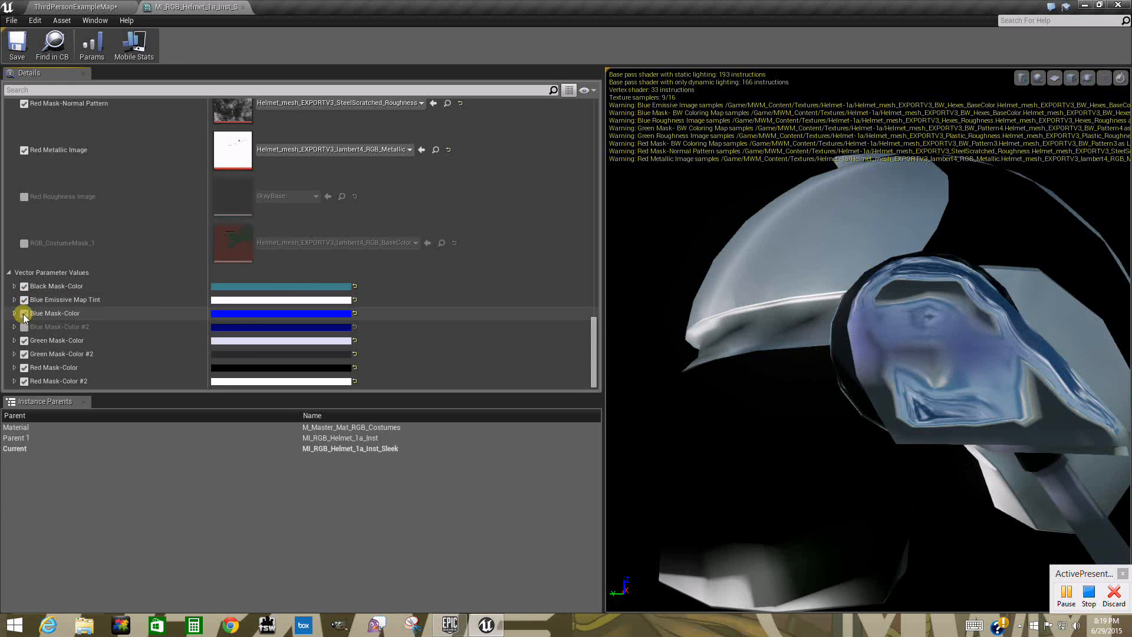
{"action": "left_click", "coordinate": [260, 313]}
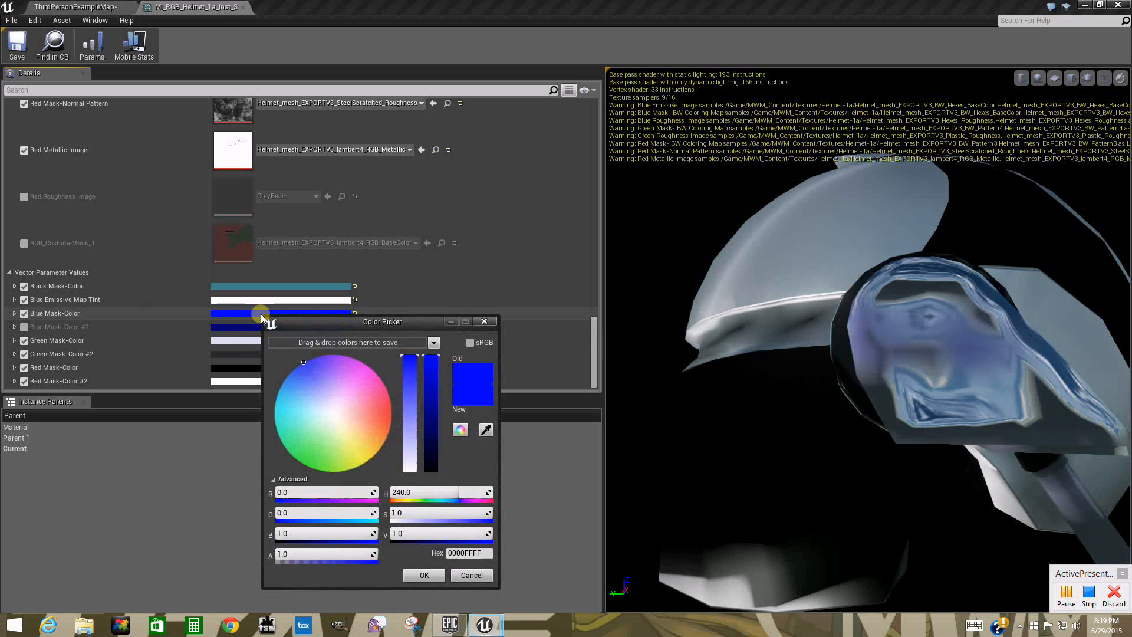
{"action": "left_click", "coordinate": [429, 462]}
{"action": "left_click", "coordinate": [425, 575]}
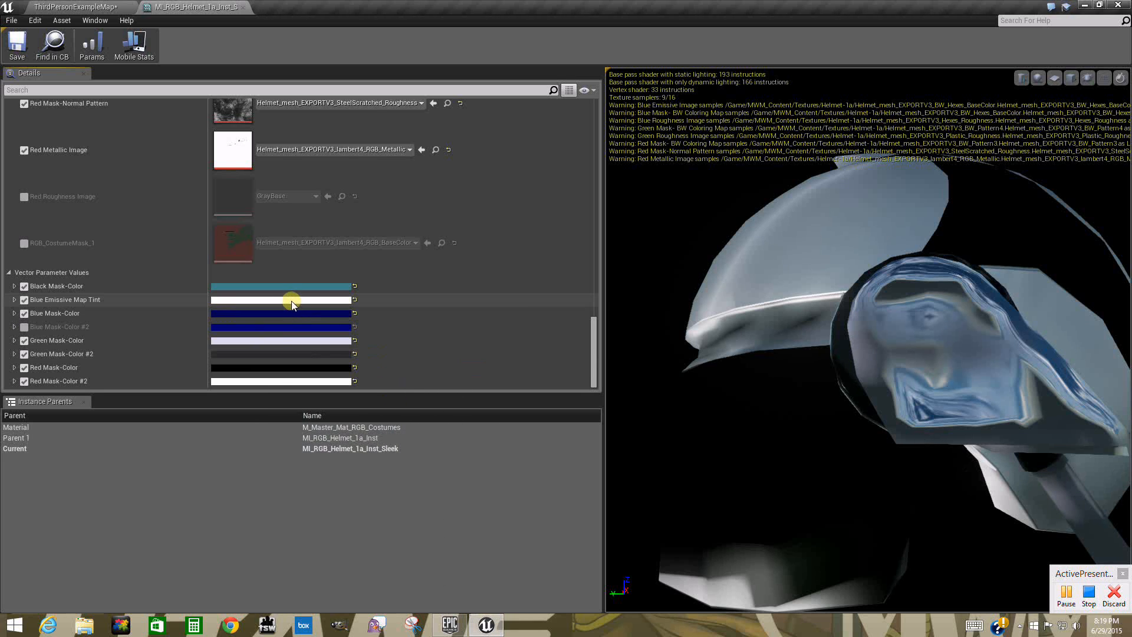
- Set the Blue Emissive Map Tint to a deep blue, hex 0A1E97FF, and check the helmet in the ThirdPersonExampleMap level
{"action": "left_click", "coordinate": [292, 300]}
{"action": "left_click", "coordinate": [330, 356]}
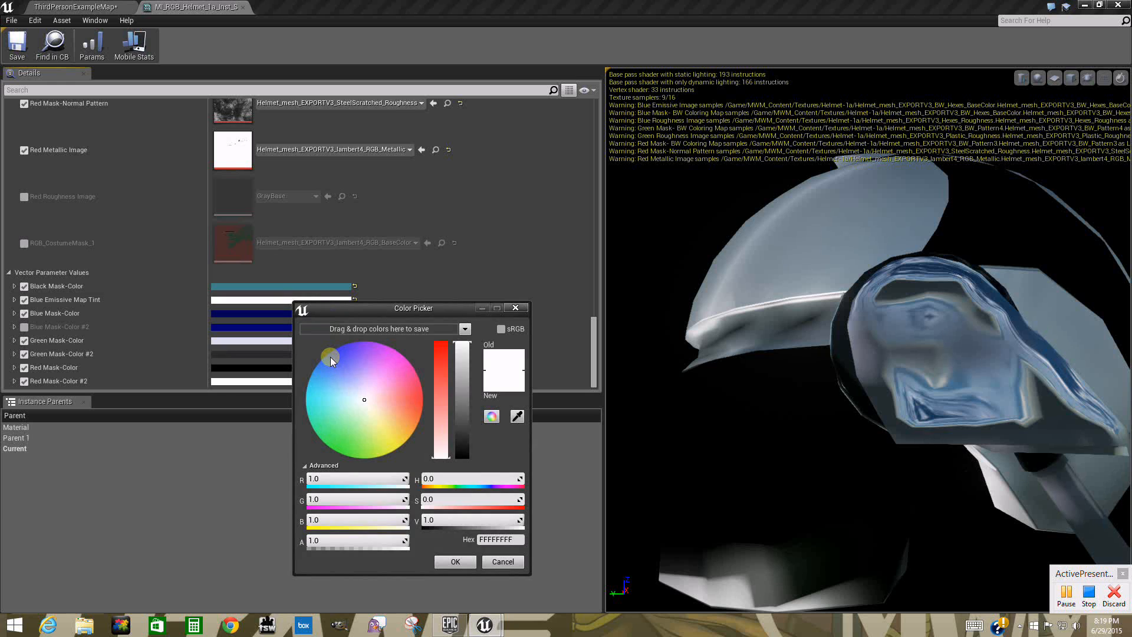
{"action": "left_click", "coordinate": [462, 435]}
{"action": "left_click", "coordinate": [462, 407]}
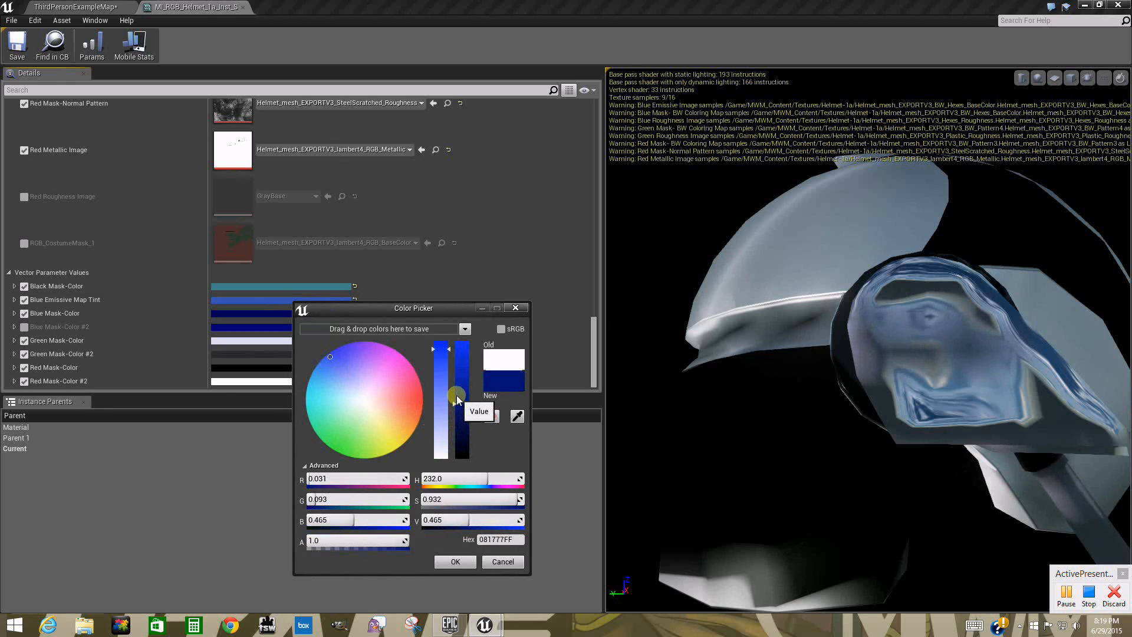
{"action": "left_click", "coordinate": [462, 390]}
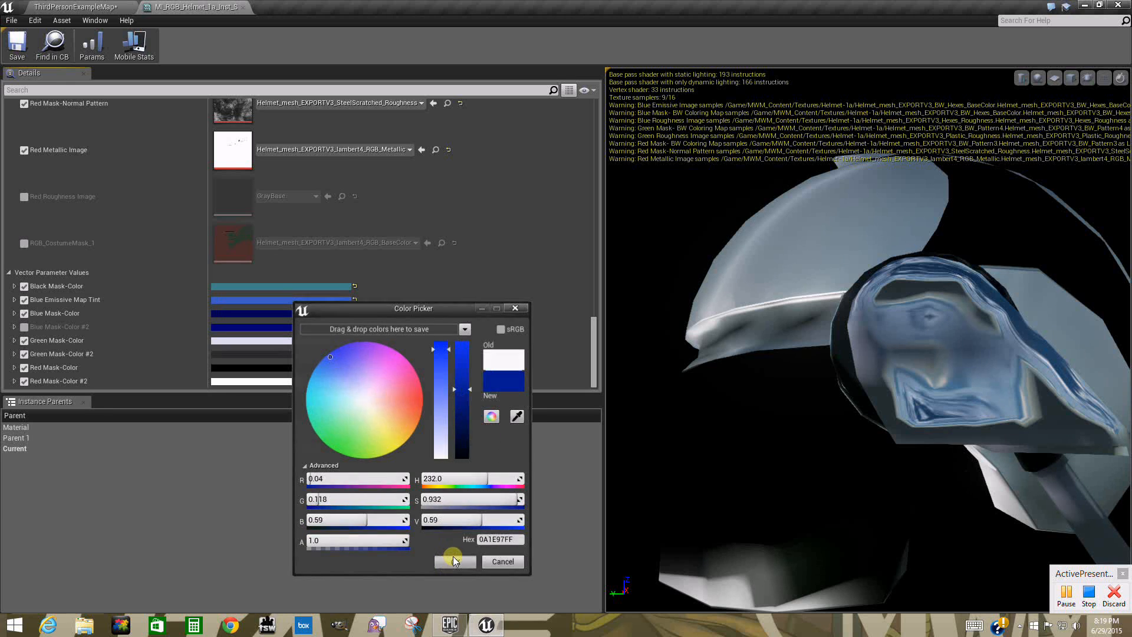
{"action": "left_click", "coordinate": [453, 562]}
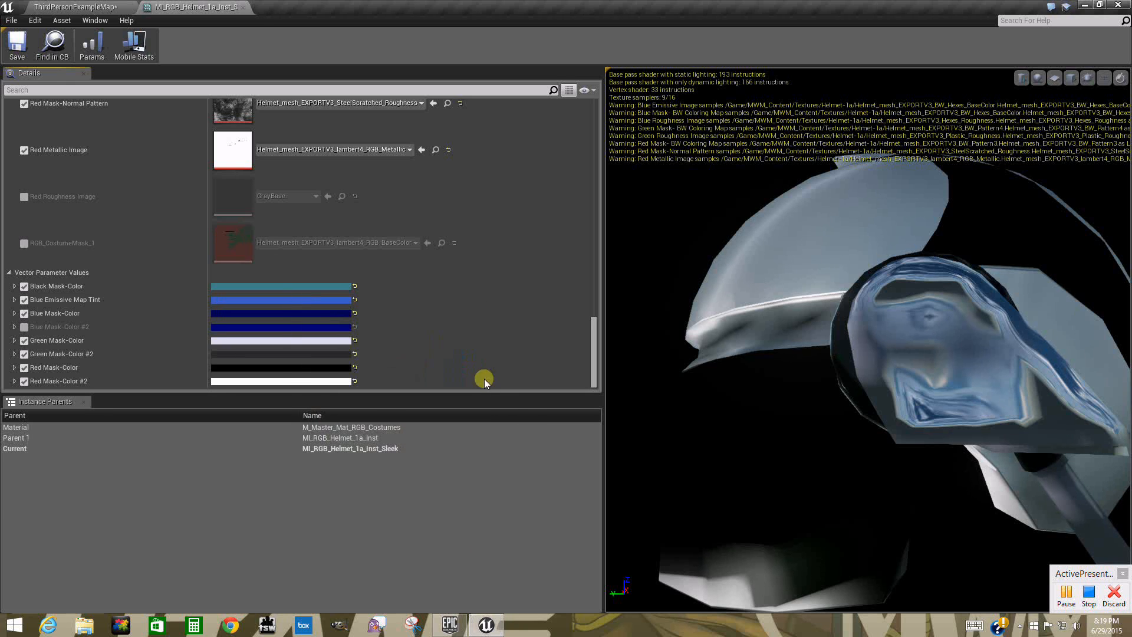
{"action": "left_click", "coordinate": [88, 8]}
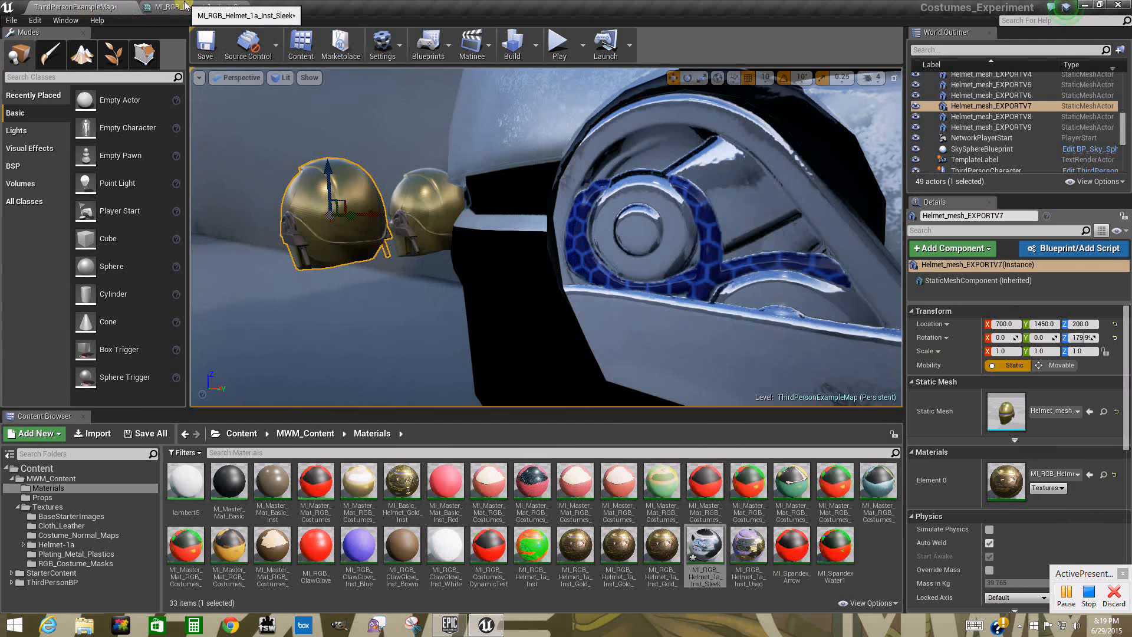
- Darken the Blue Mask-Color to a value of 0.01 and inspect the helmet's side disc in the level
{"action": "left_click", "coordinate": [186, 6]}
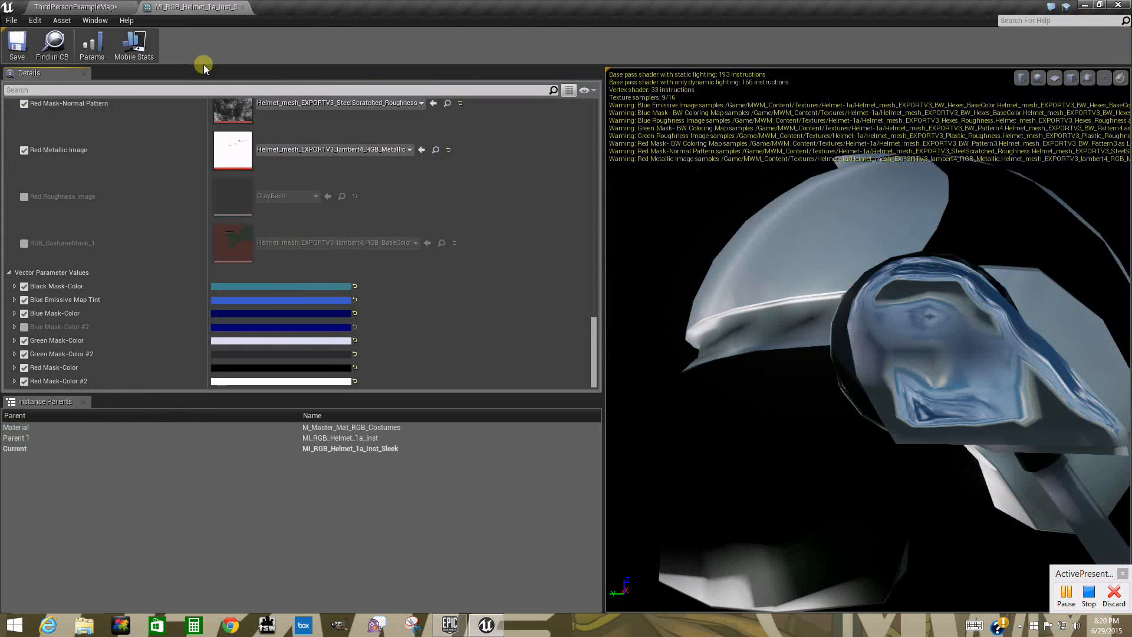
{"action": "left_click", "coordinate": [283, 312]}
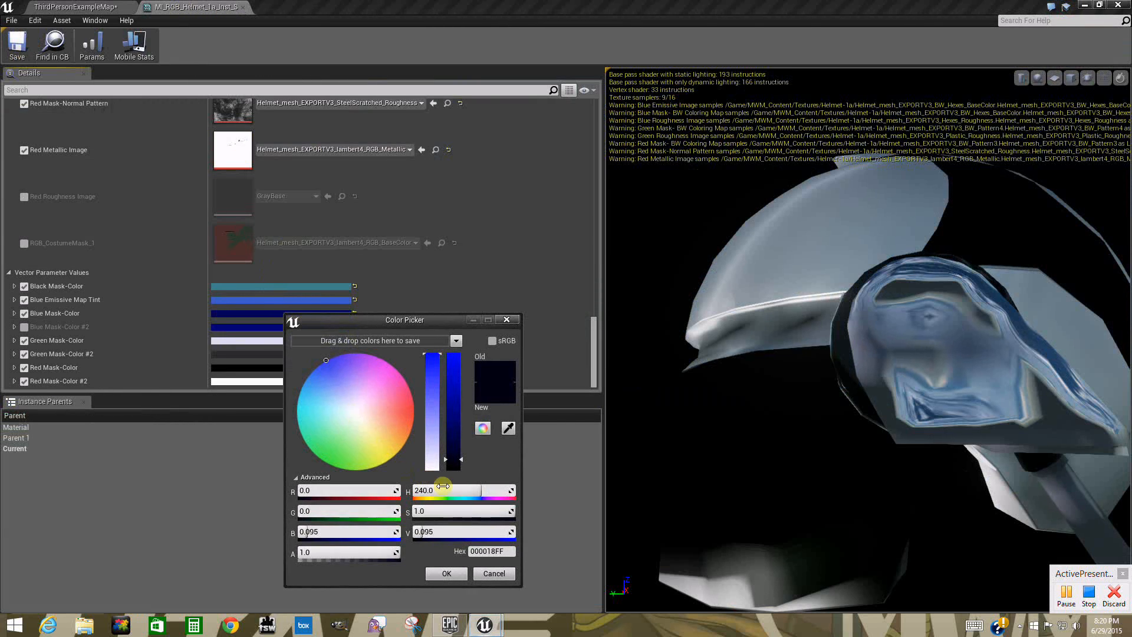
{"action": "left_click_drag", "start_coordinate": [458, 474], "coordinate": [458, 472]}
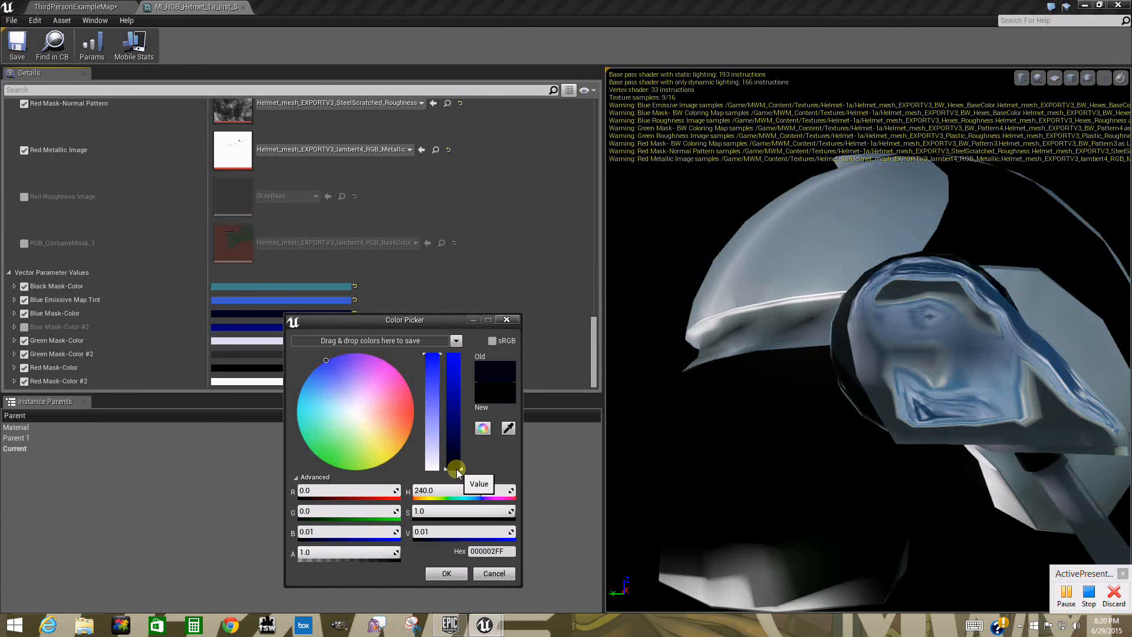
{"action": "left_click", "coordinate": [430, 576]}
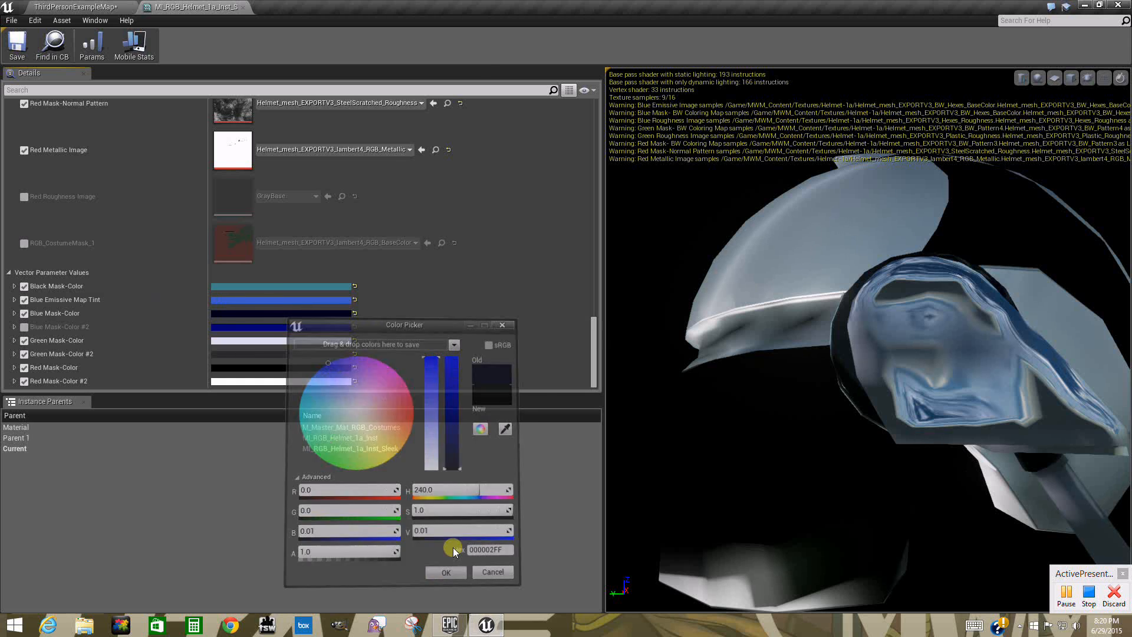
{"action": "left_click", "coordinate": [75, 6]}
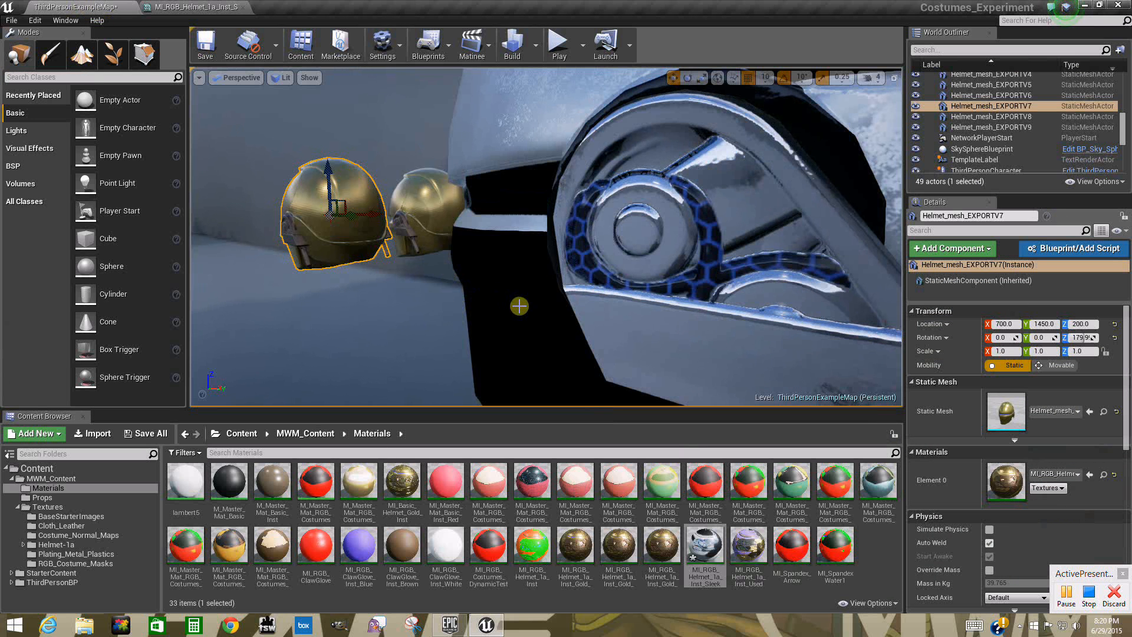
{"action": "key", "text": "f"}
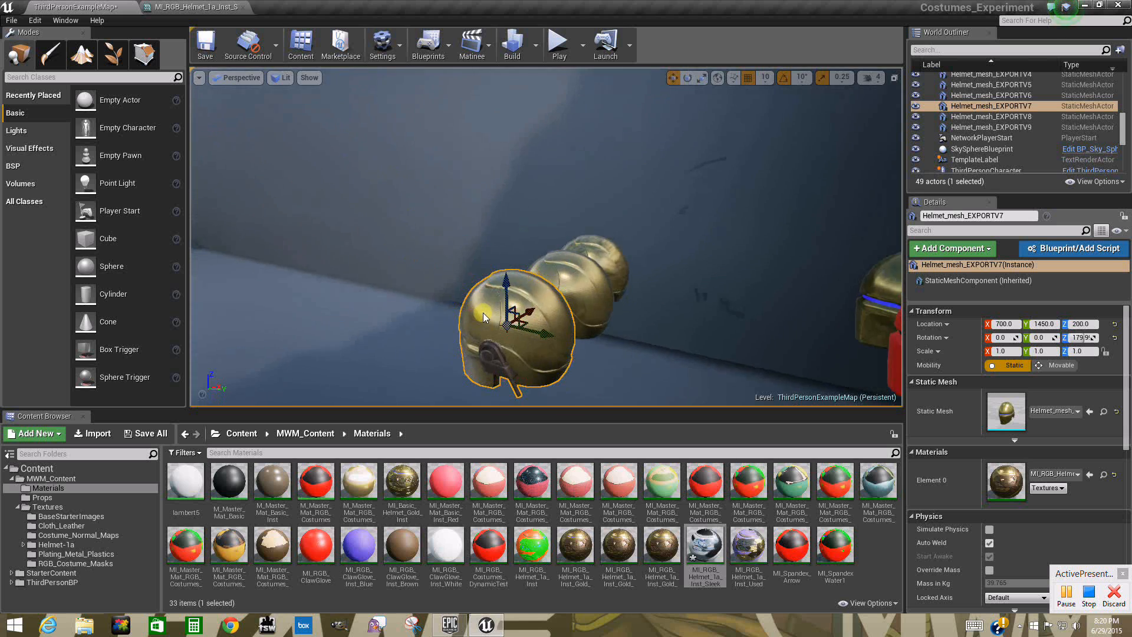
{"action": "left_click_drag", "start_coordinate": [483, 313], "coordinate": [528, 293], "text": "alt"}
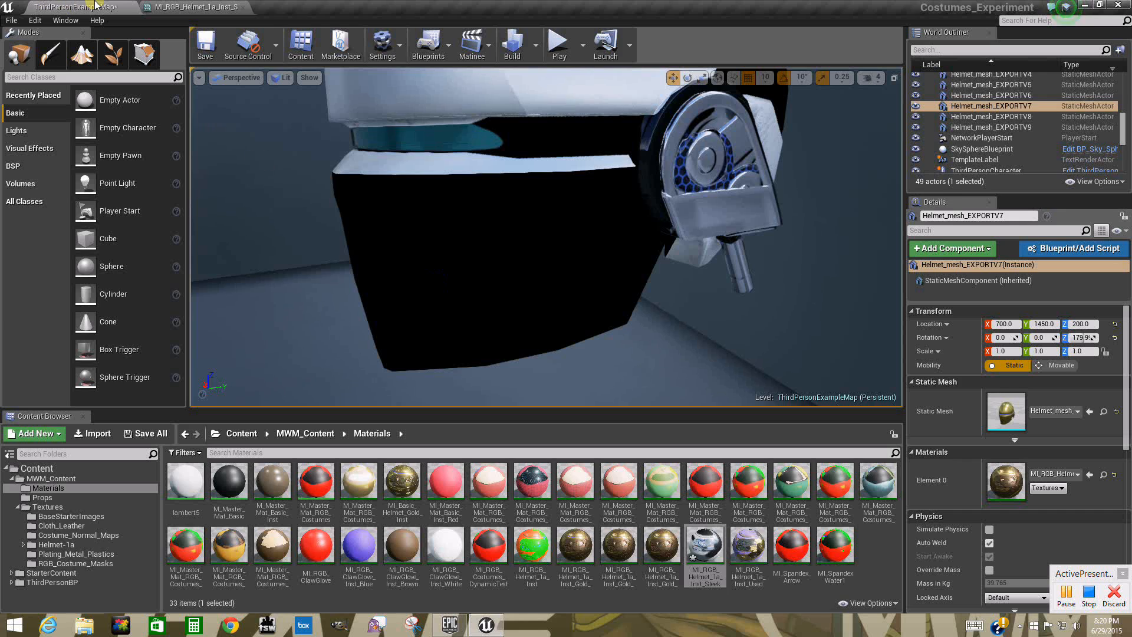
- Undock the MI_RGB_Helmet_1a_Inst_Sleek editor into a floating window over the level so both are visible
{"action": "left_click", "coordinate": [175, 6]}
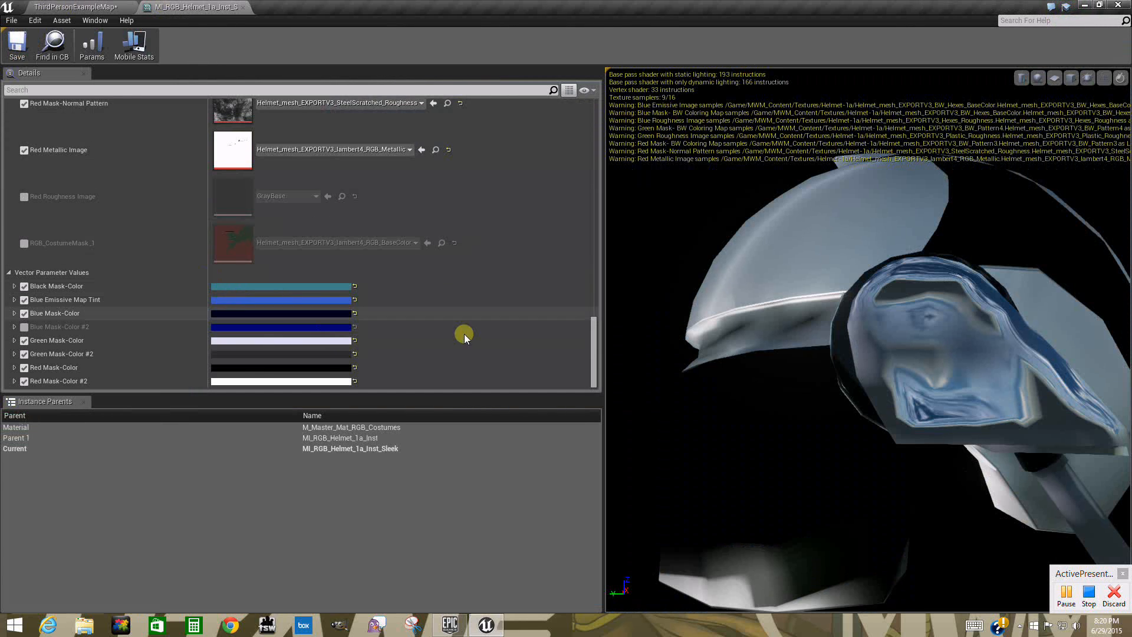
{"action": "left_click_drag", "start_coordinate": [587, 328], "coordinate": [567, 245]}
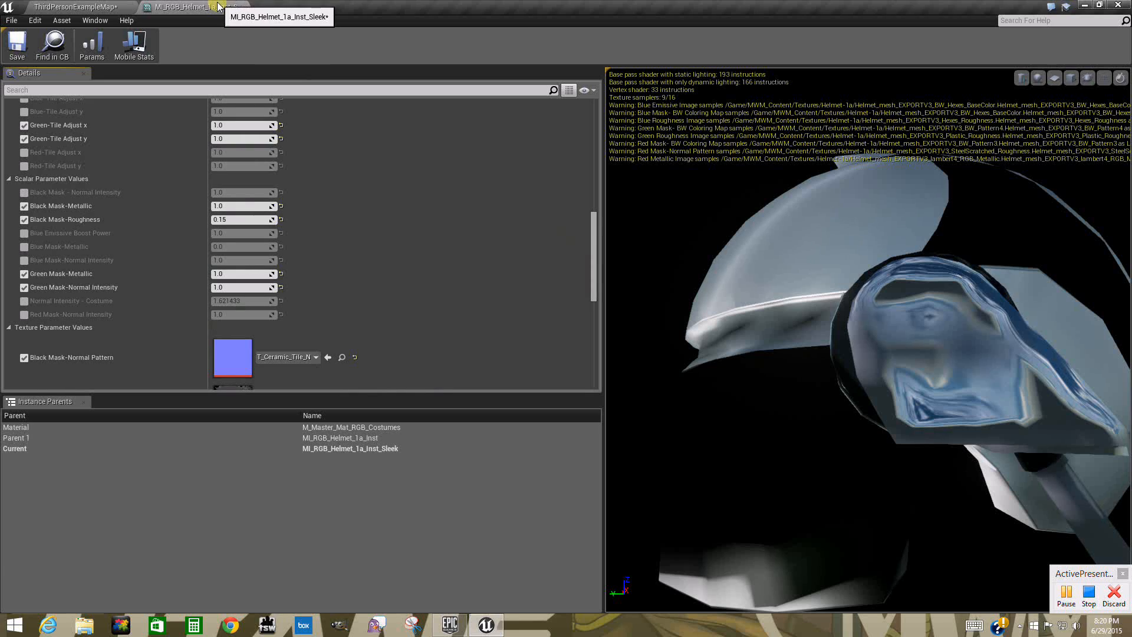
{"action": "left_click_drag", "start_coordinate": [238, 17], "coordinate": [308, 230]}
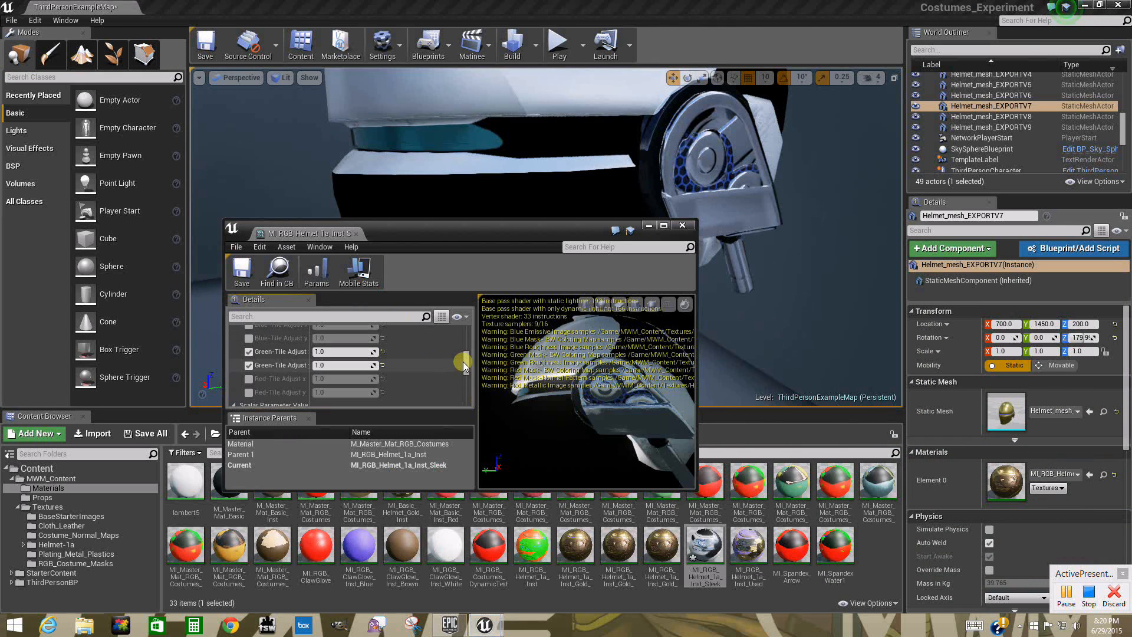
- Enable the Blue Emissive Boost Power scalar parameter and set it to 30
{"action": "left_click_drag", "start_coordinate": [464, 360], "coordinate": [462, 359]}
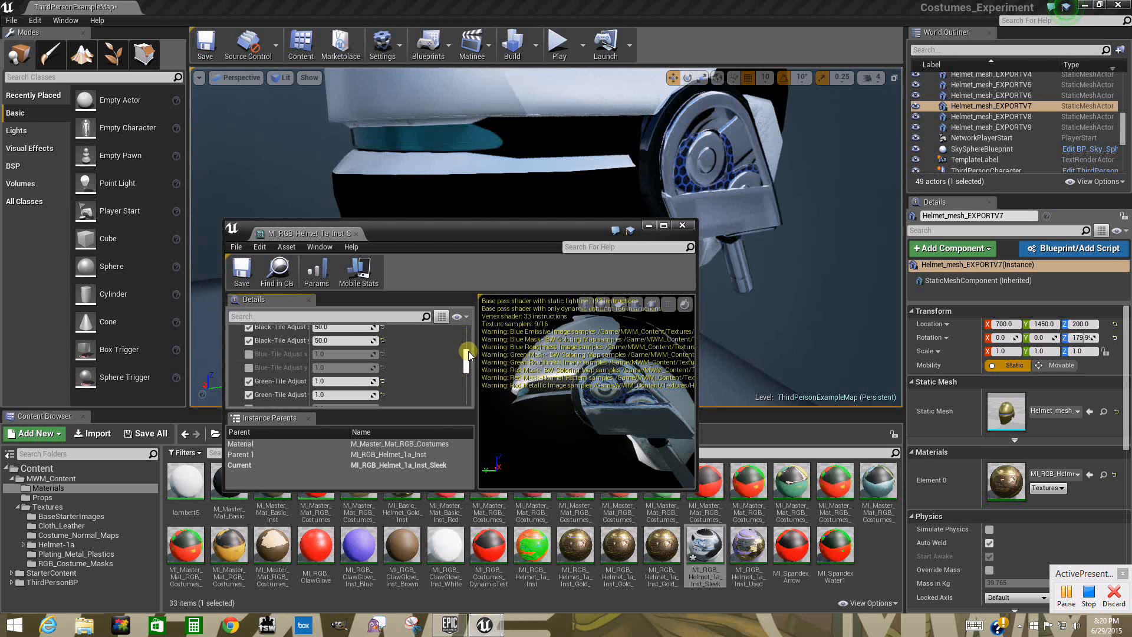
{"action": "mouse_move", "coordinate": [467, 355]}
{"action": "left_mouse_down"}
{"action": "mouse_move", "coordinate": [459, 330]}
{"action": "mouse_move", "coordinate": [465, 370]}
{"action": "left_mouse_up"}
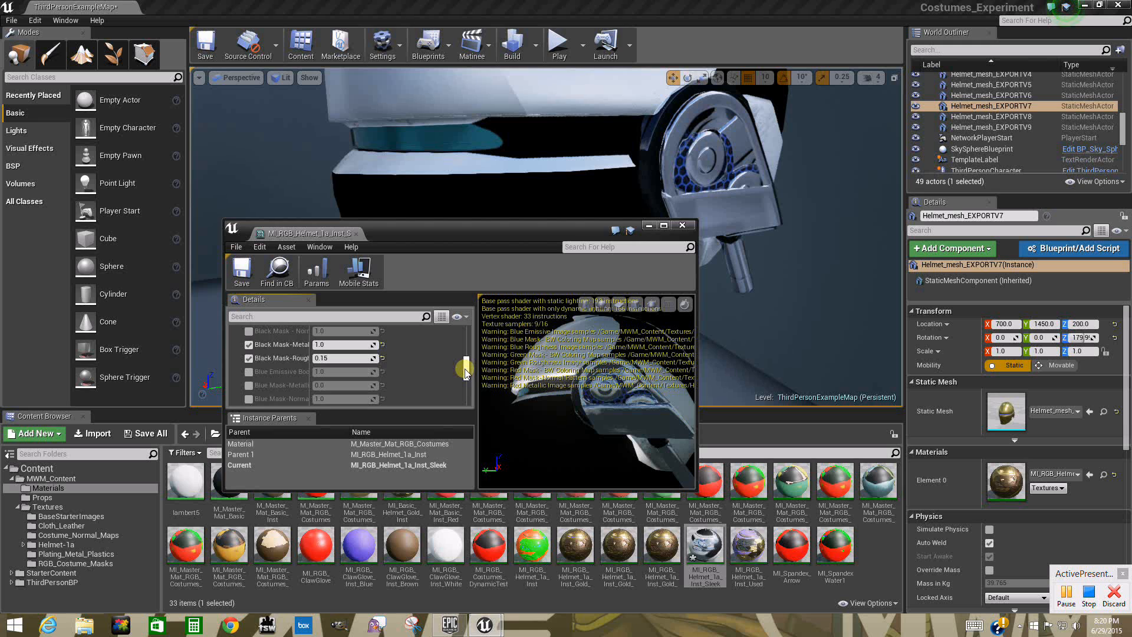
{"action": "scroll", "coordinate": [465, 366], "scroll_direction": "up", "scroll_amount": 1}
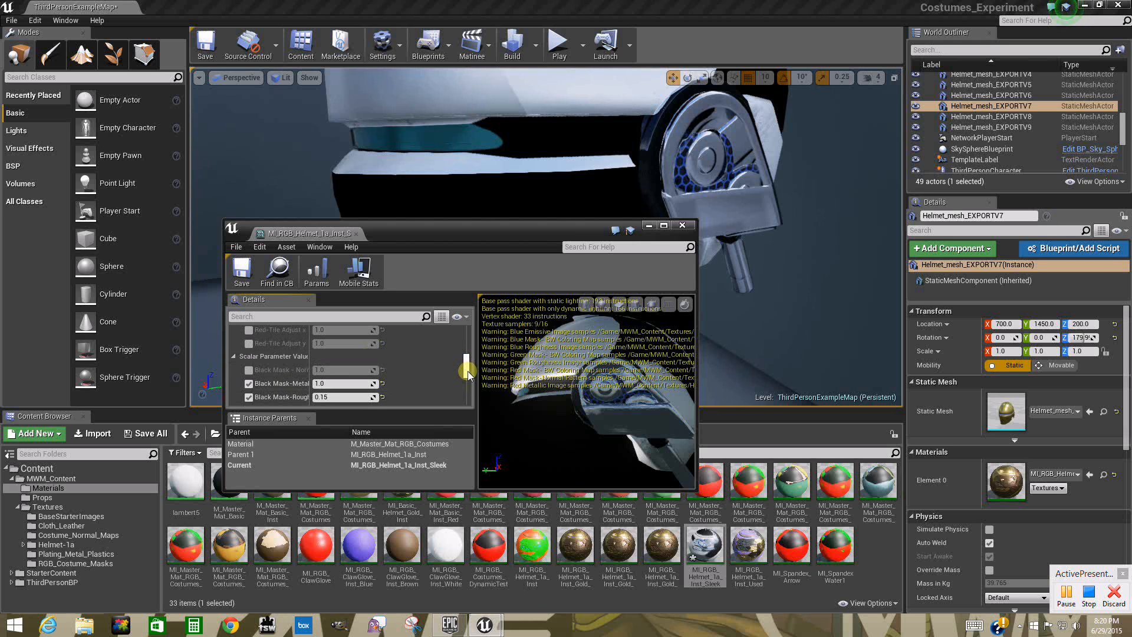
{"action": "mouse_move", "coordinate": [469, 370]}
{"action": "left_mouse_down"}
{"action": "mouse_move", "coordinate": [467, 380]}
{"action": "mouse_move", "coordinate": [465, 372]}
{"action": "left_mouse_up"}
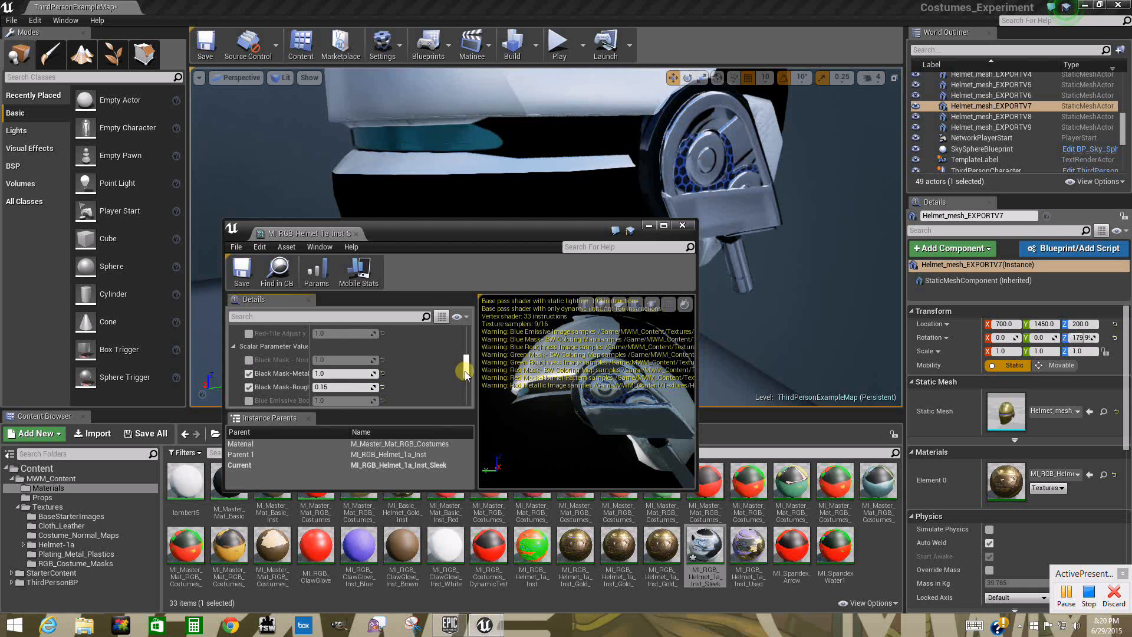
{"action": "left_click", "coordinate": [248, 401]}
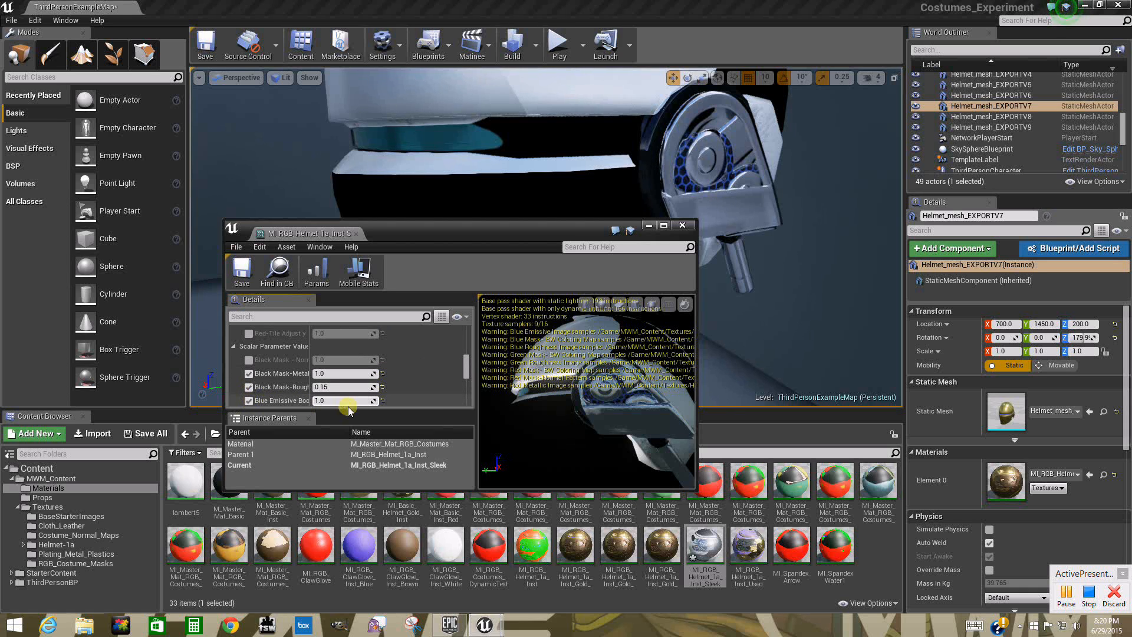
{"action": "left_click", "coordinate": [341, 401]}
{"action": "type", "text": "3"}
{"action": "key", "text": "Return"}
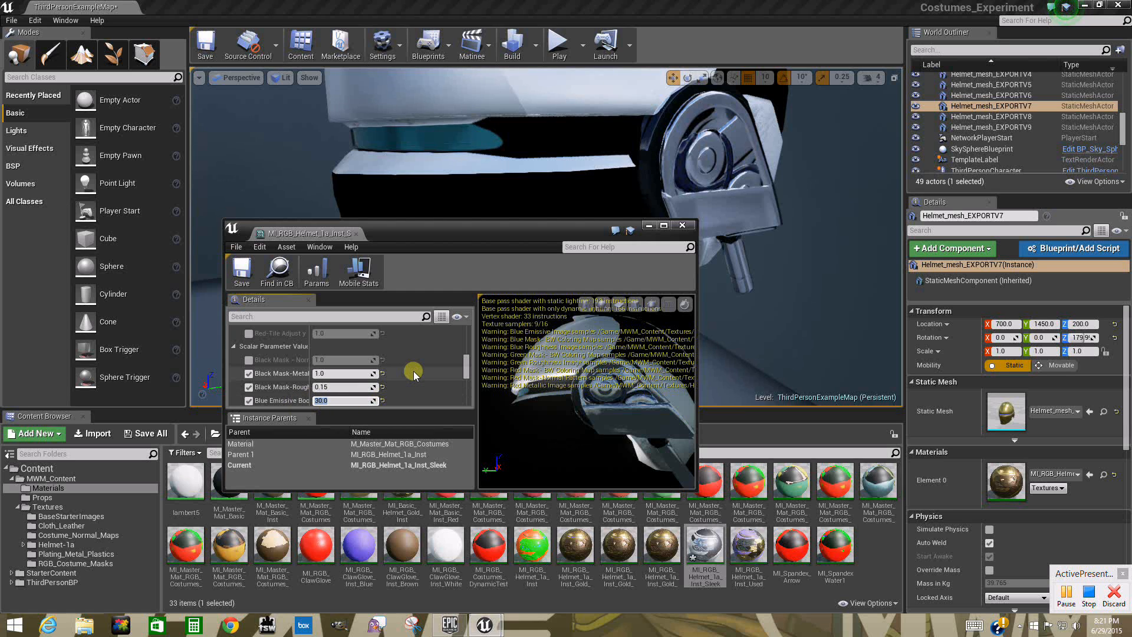
{"action": "key", "text": "Return"}
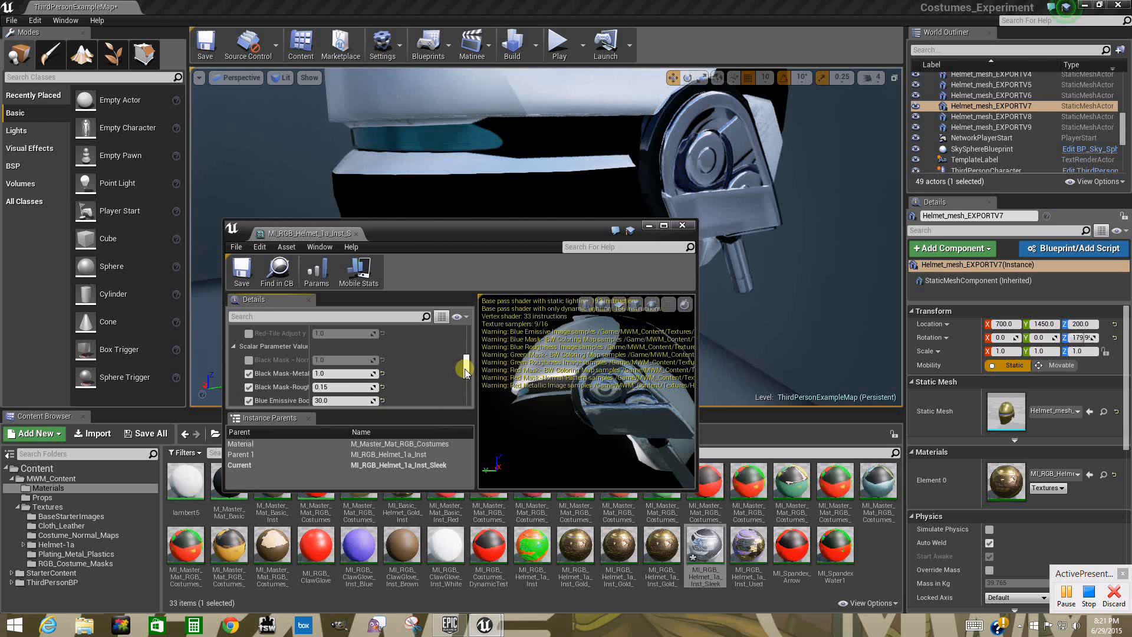
- Set the Blue Emissive Map Tint to red 0.1, green 0.5 and blue 1.1
{"action": "left_click_drag", "start_coordinate": [464, 369], "coordinate": [470, 394]}
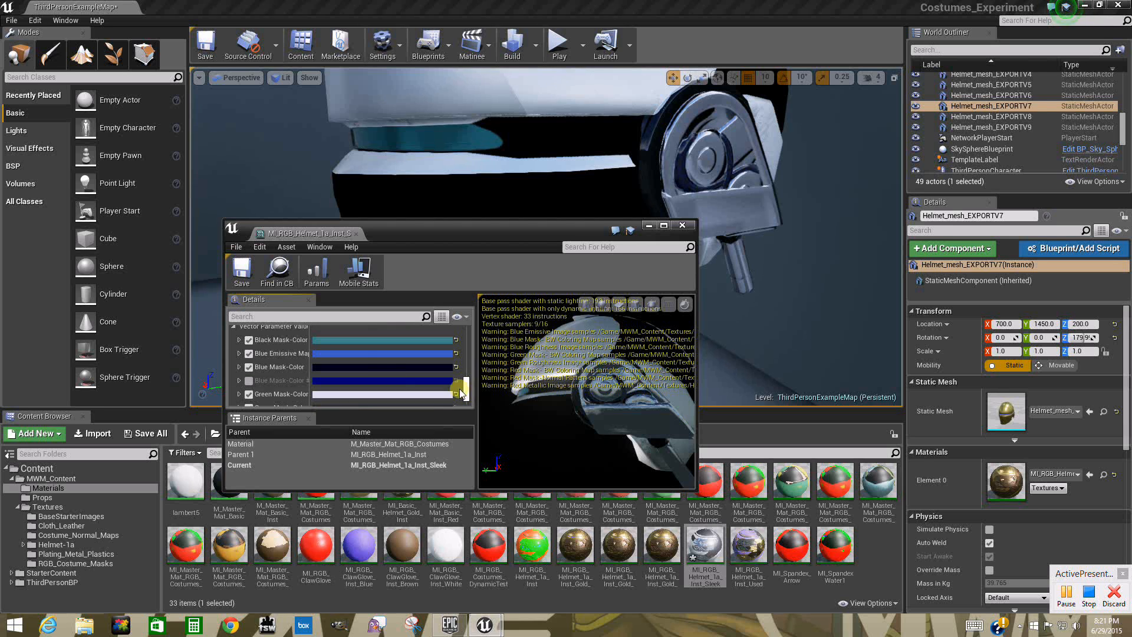
{"action": "left_click", "coordinate": [362, 354]}
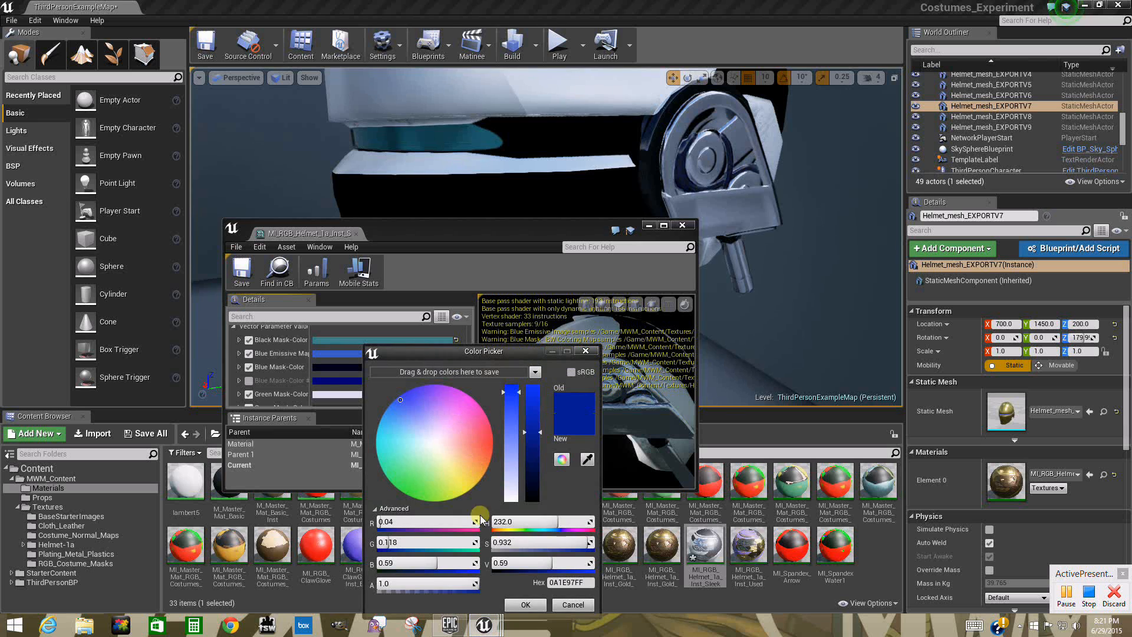
{"action": "left_click", "coordinate": [416, 563]}
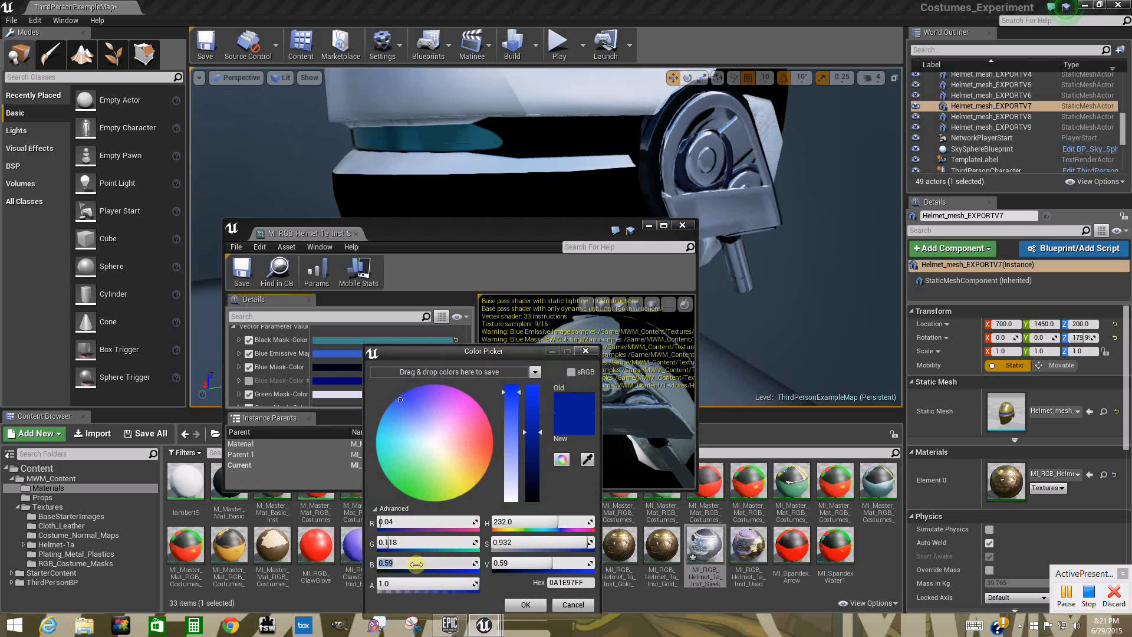
{"action": "type", "text": "1.1"}
{"action": "key", "text": "Return"}
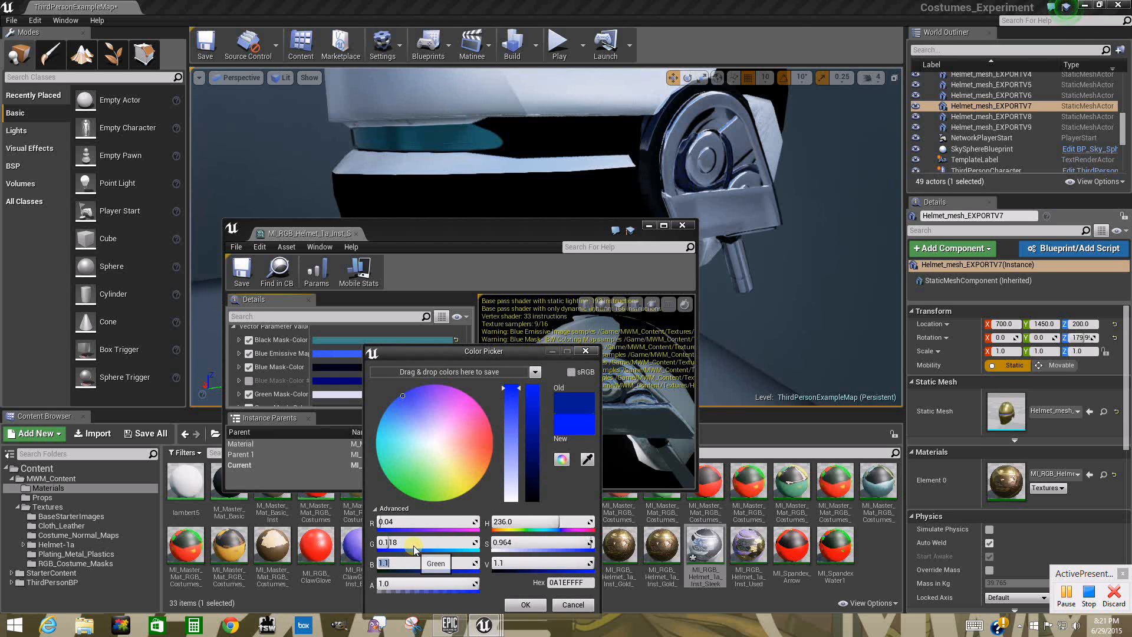
{"action": "left_click", "coordinate": [413, 542]}
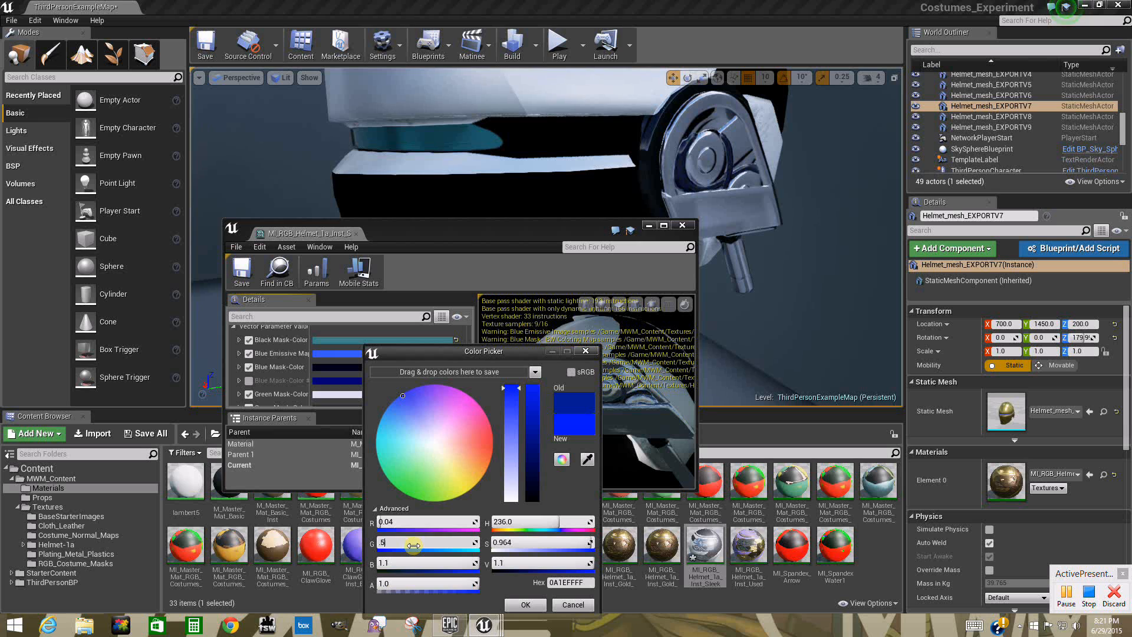
{"action": "type", "text": ".5"}
{"action": "key", "text": "Return"}
{"action": "left_click", "coordinate": [412, 522]}
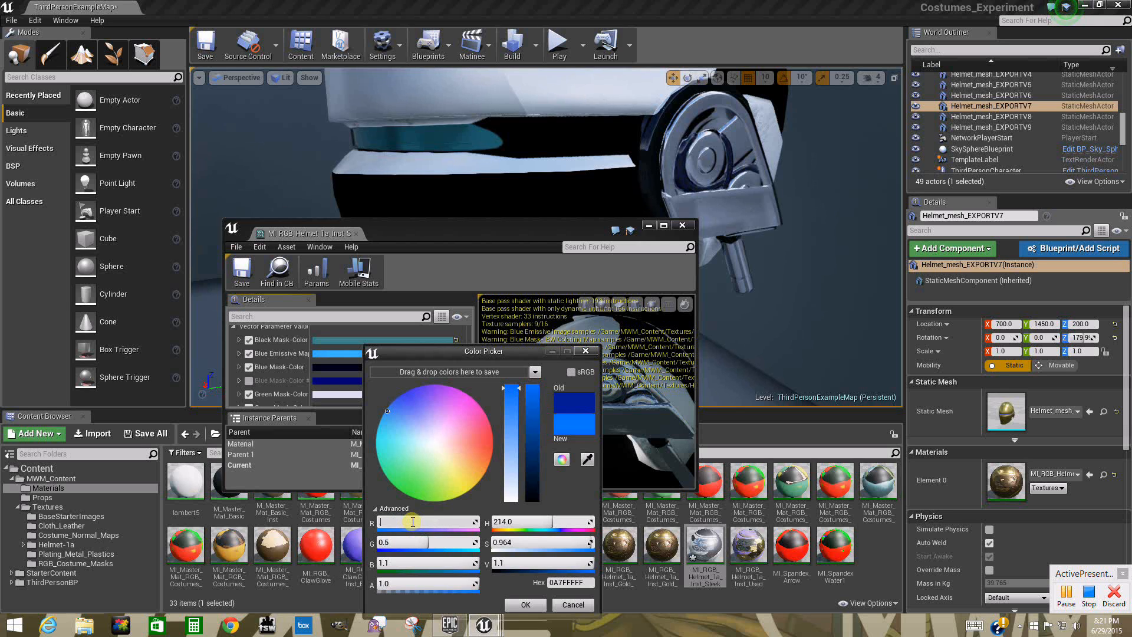
{"action": "type", "text": ".1"}
{"action": "key", "text": "Return"}
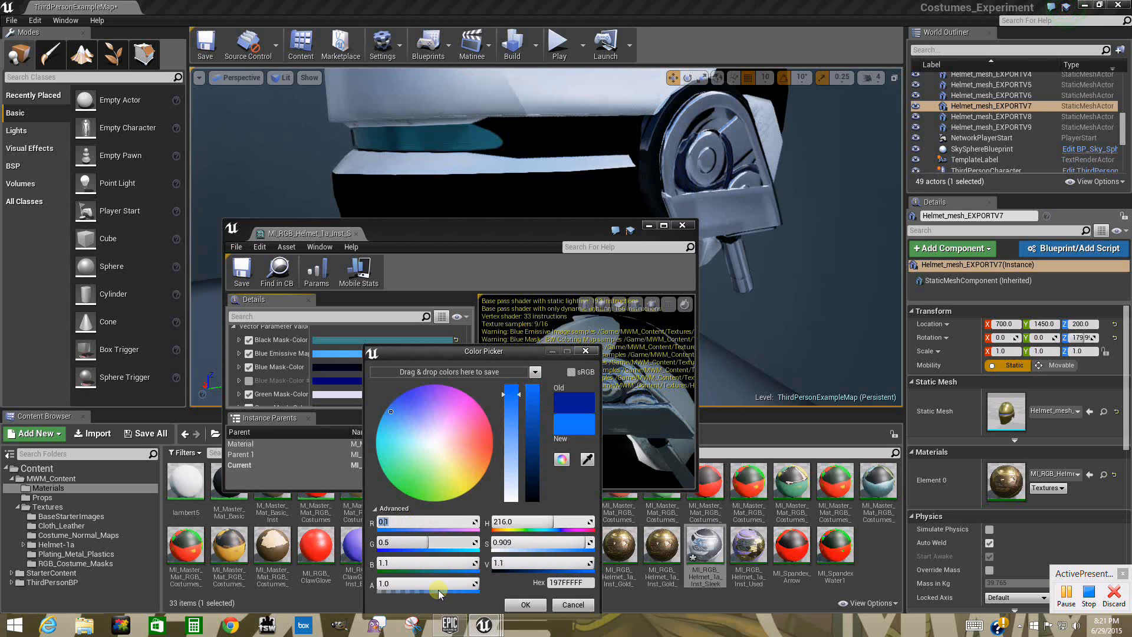
{"action": "left_click", "coordinate": [524, 604]}
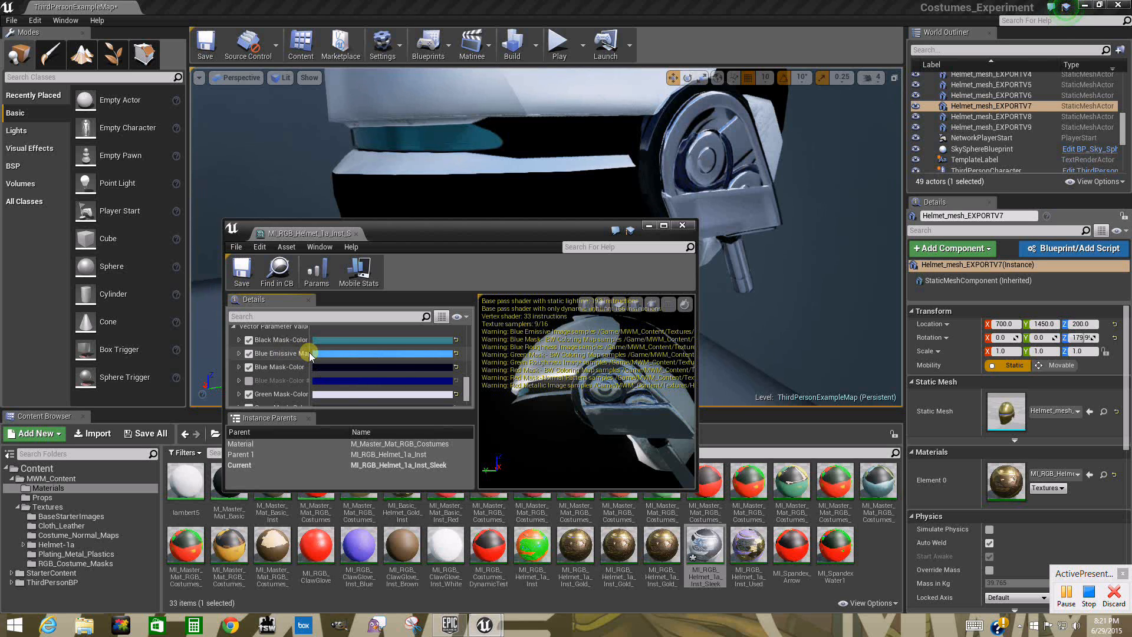
- Set the Blue Emissive Map Tint to red 10, green 10 and blue 10
{"action": "mouse_move", "coordinate": [309, 353]}
{"action": "left_mouse_down"}
{"action": "mouse_move", "coordinate": [364, 353]}
{"action": "mouse_move", "coordinate": [331, 355]}
{"action": "left_mouse_up"}
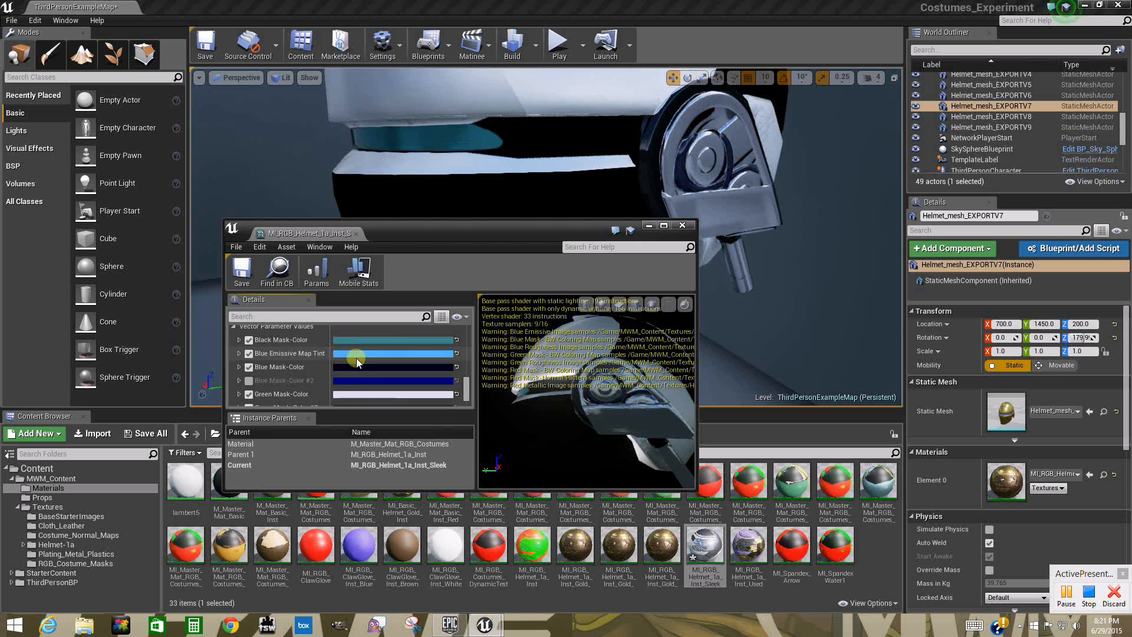
{"action": "left_click", "coordinate": [357, 355]}
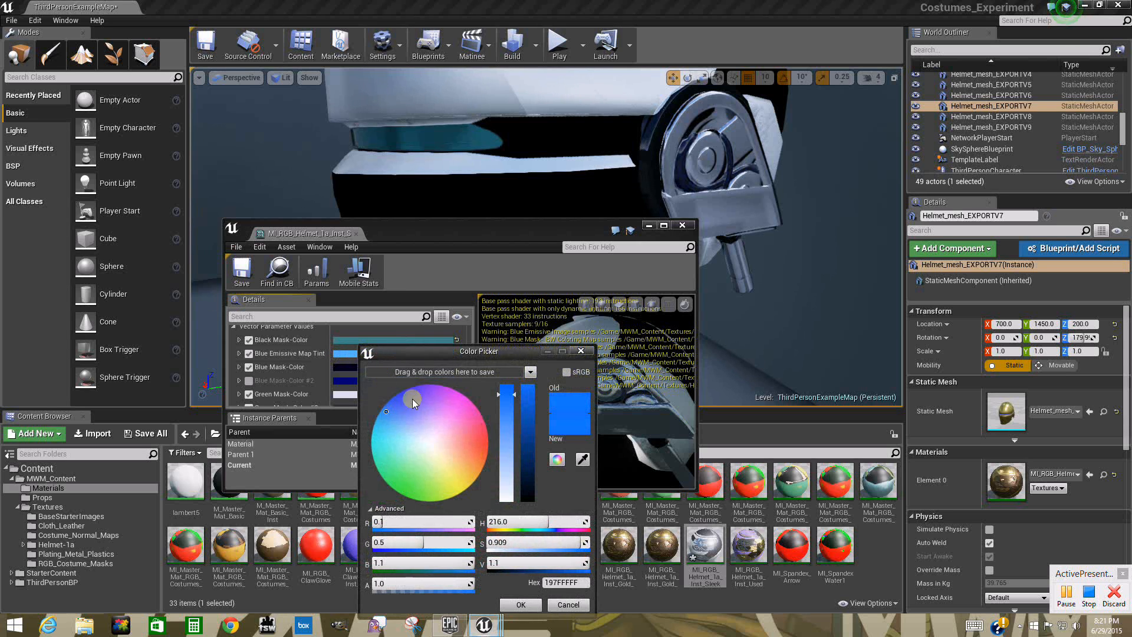
{"action": "left_click", "coordinate": [416, 519]}
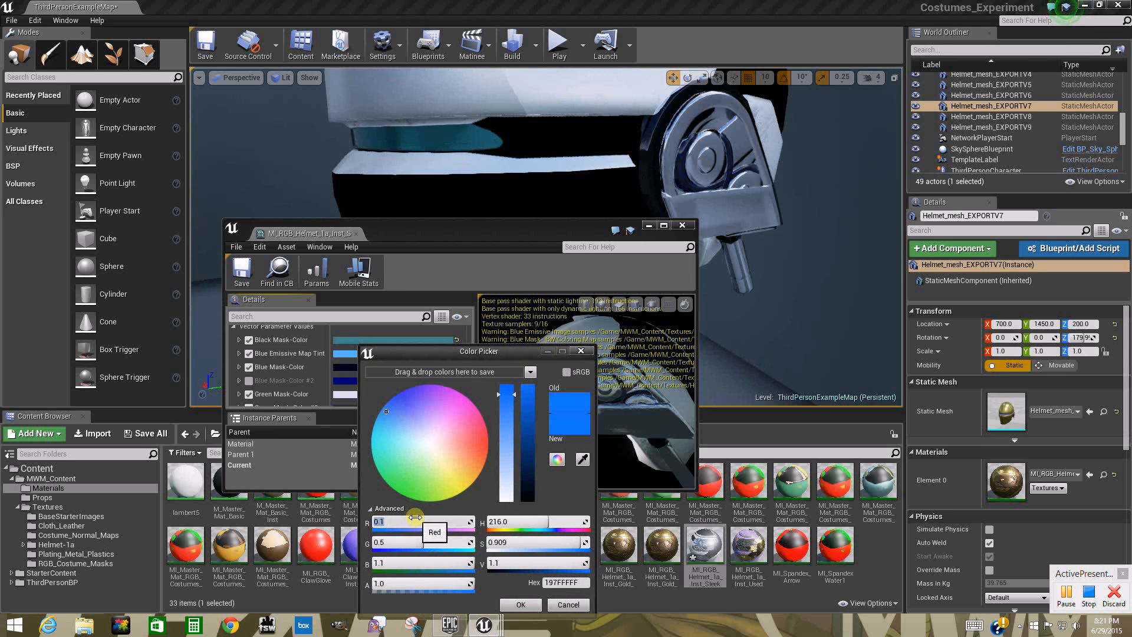
{"action": "type", "text": "10"}
{"action": "left_click", "coordinate": [409, 541]}
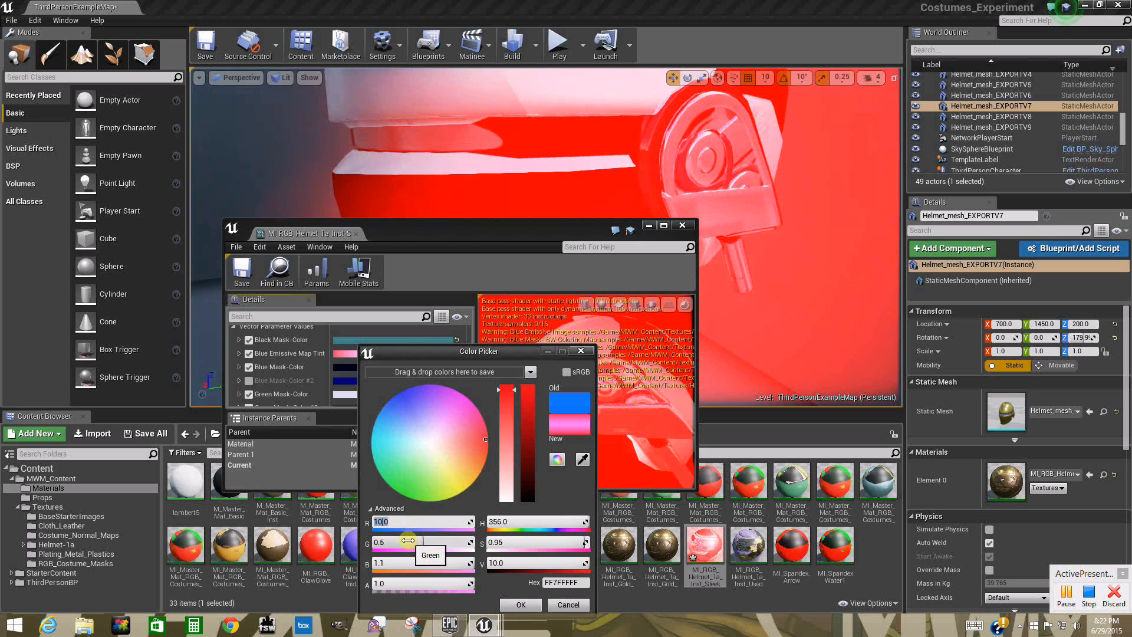
{"action": "type", "text": "10"}
{"action": "key", "text": "Return"}
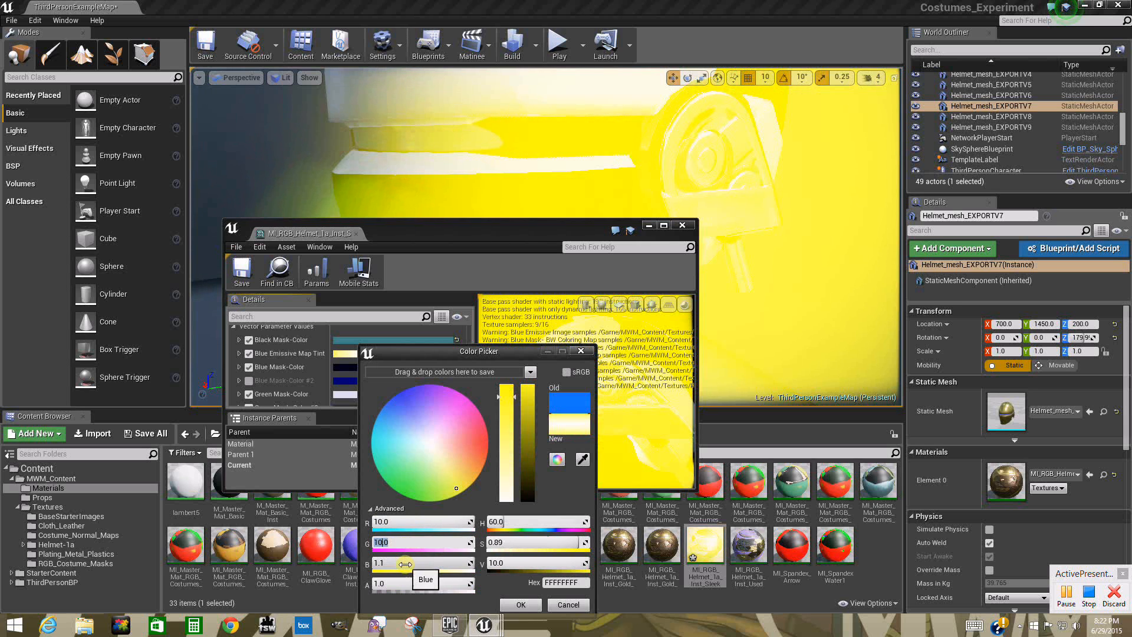
{"action": "left_click", "coordinate": [405, 564]}
{"action": "type", "text": "10"}
{"action": "key", "text": "Return"}
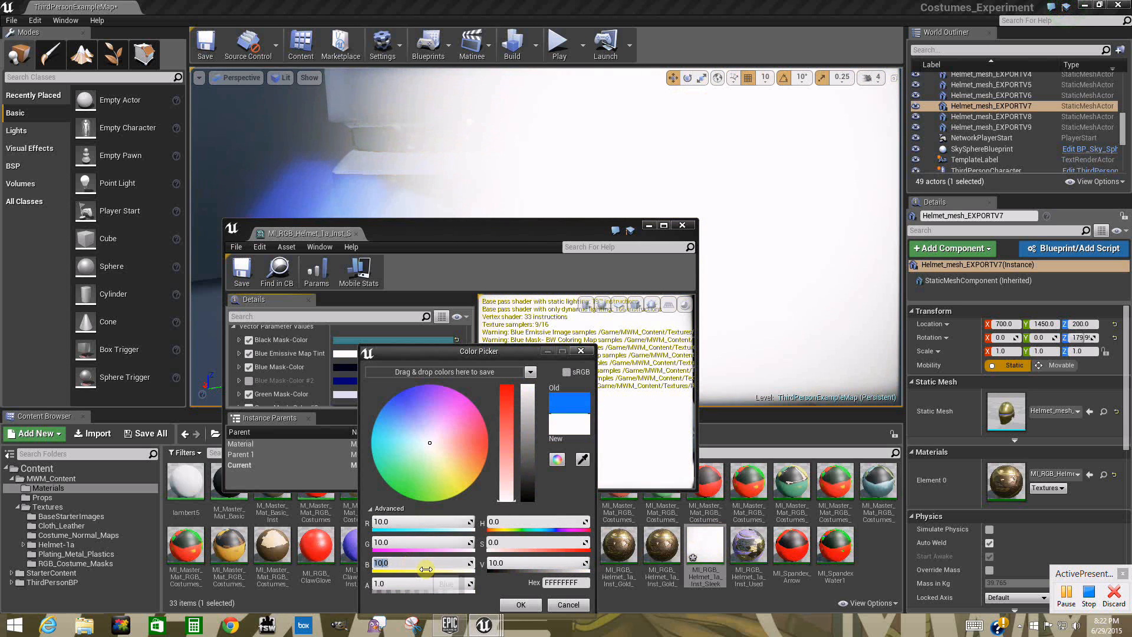
{"action": "left_click", "coordinate": [522, 604]}
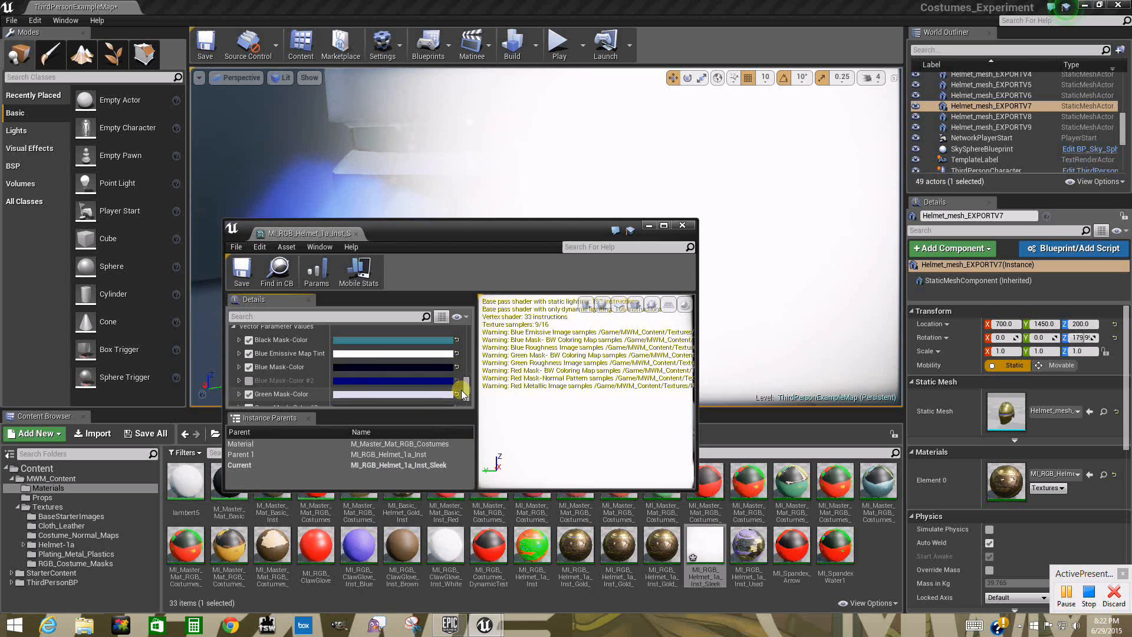
- Reduce the Blue Emissive Map Tint to red 1, green 1 and blue 1
{"action": "mouse_move", "coordinate": [465, 391]}
{"action": "left_mouse_down"}
{"action": "mouse_move", "coordinate": [466, 380]}
{"action": "mouse_move", "coordinate": [470, 397]}
{"action": "left_mouse_up"}
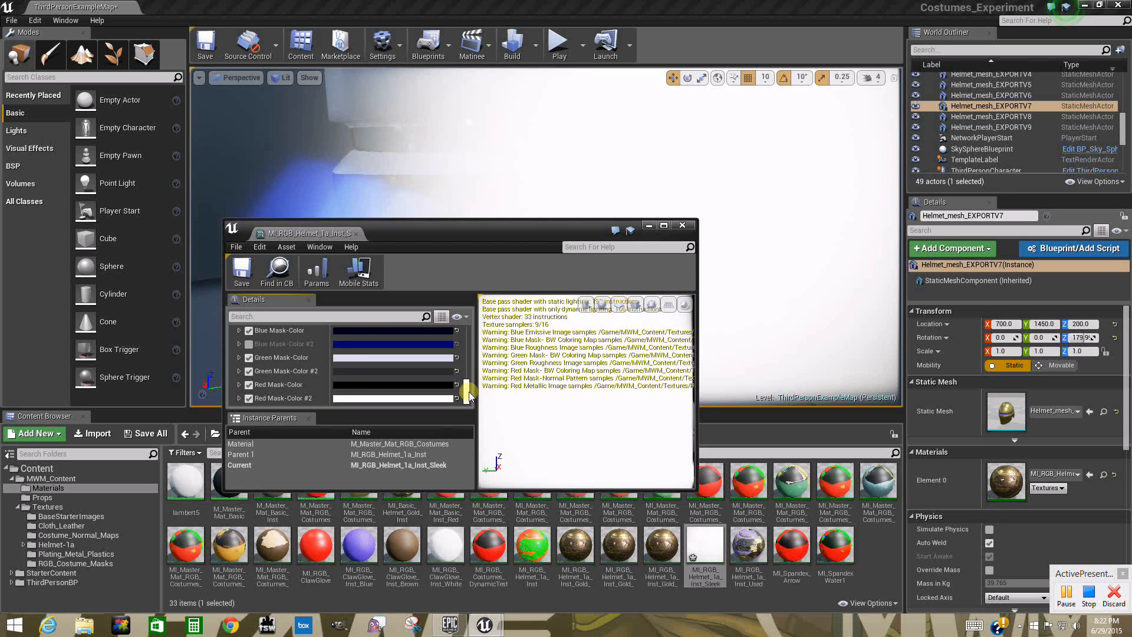
{"action": "scroll", "coordinate": [470, 395], "scroll_direction": "down", "scroll_amount": 3}
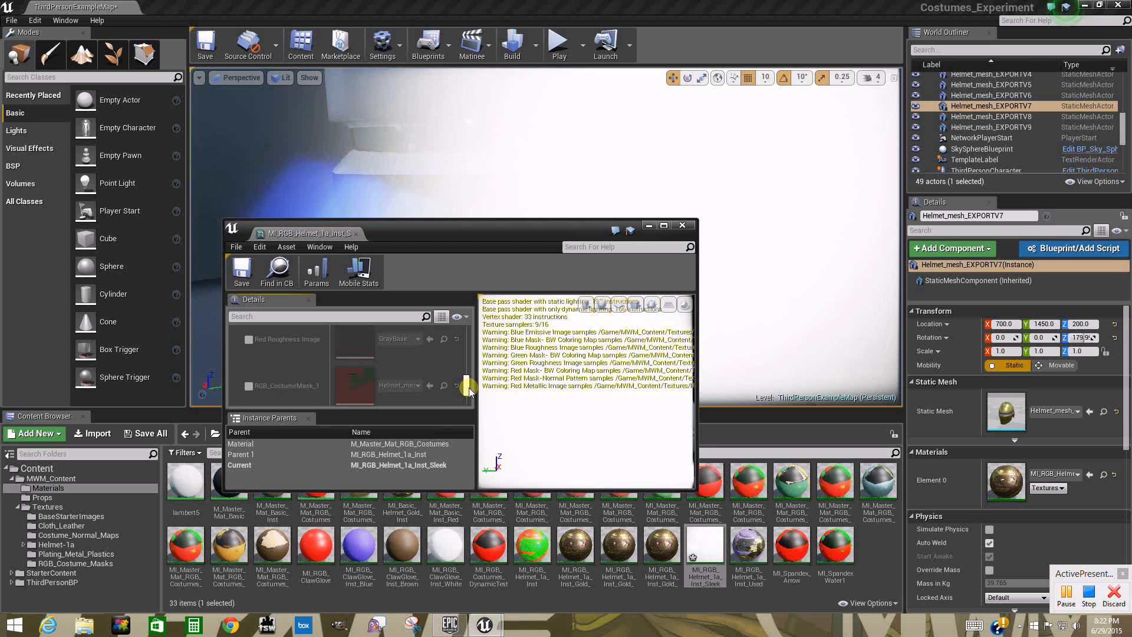
{"action": "scroll", "coordinate": [470, 392], "scroll_direction": "up", "scroll_amount": 3}
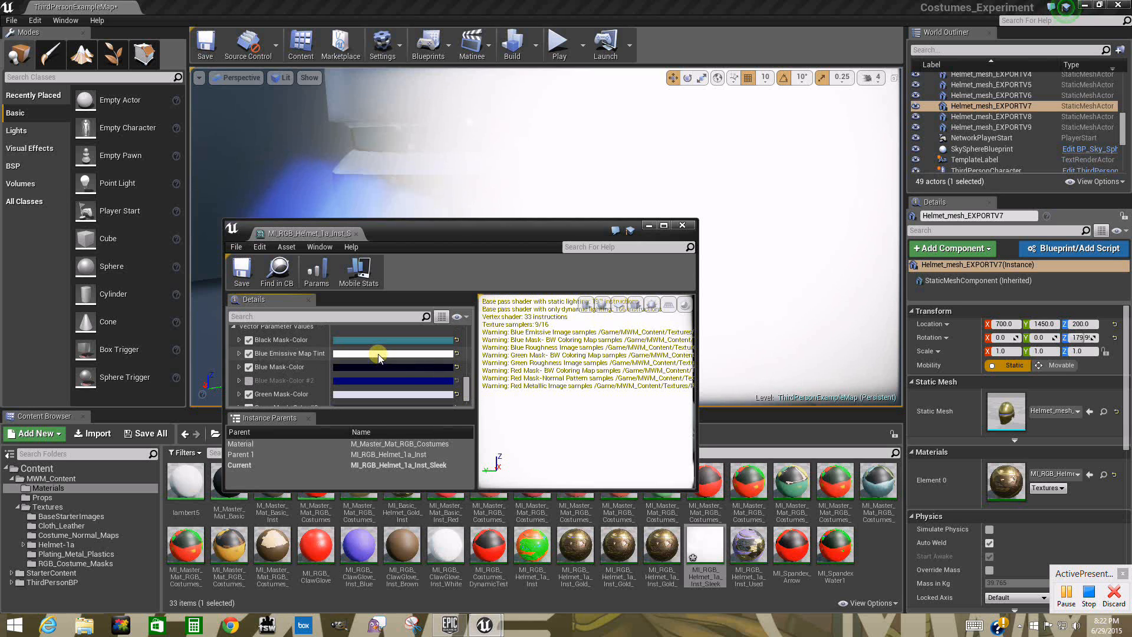
{"action": "left_click", "coordinate": [378, 354]}
{"action": "left_click", "coordinate": [429, 521]}
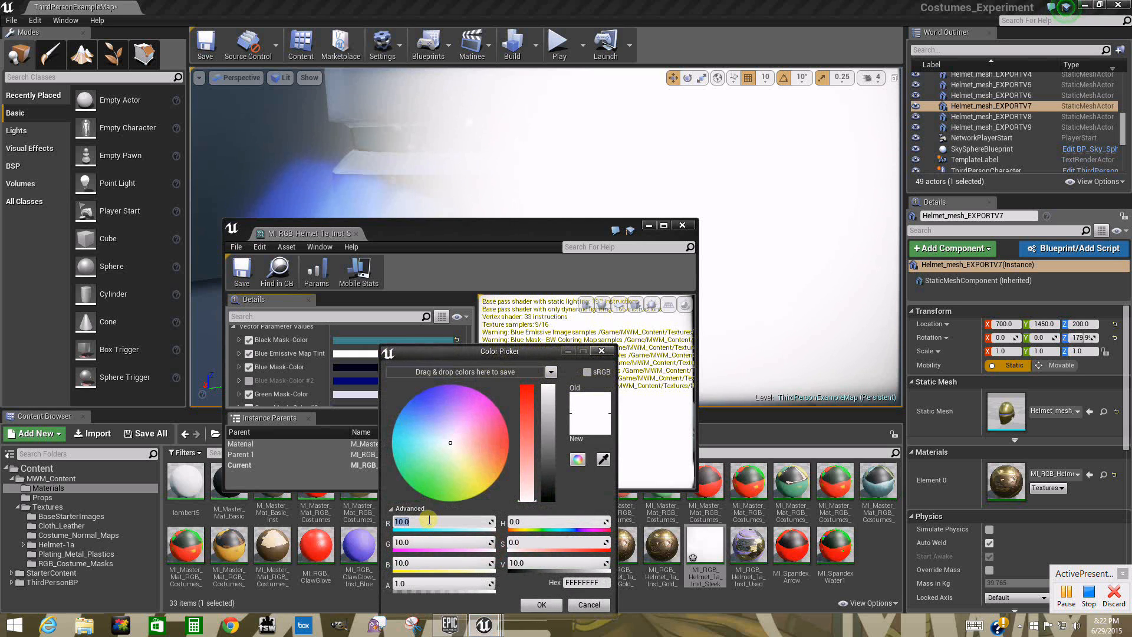
{"action": "type", "text": "1"}
{"action": "key", "text": "Return"}
{"action": "left_click", "coordinate": [429, 544]}
{"action": "type", "text": "1"}
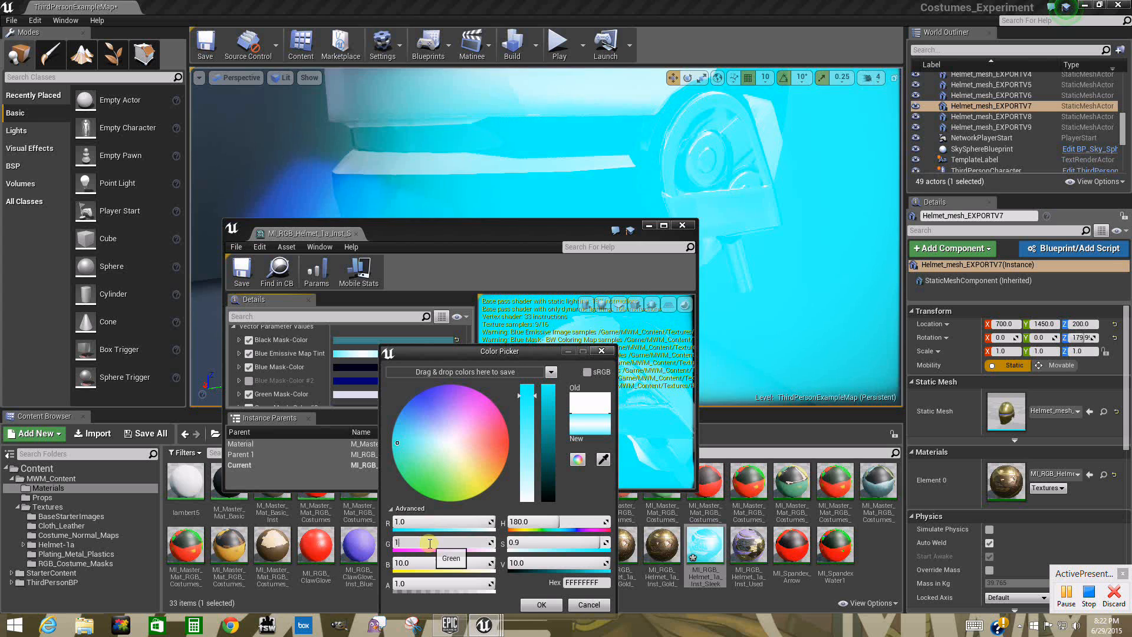
{"action": "key", "text": "Return"}
{"action": "left_click", "coordinate": [432, 565]}
{"action": "type", "text": "1"}
{"action": "key", "text": "Return"}
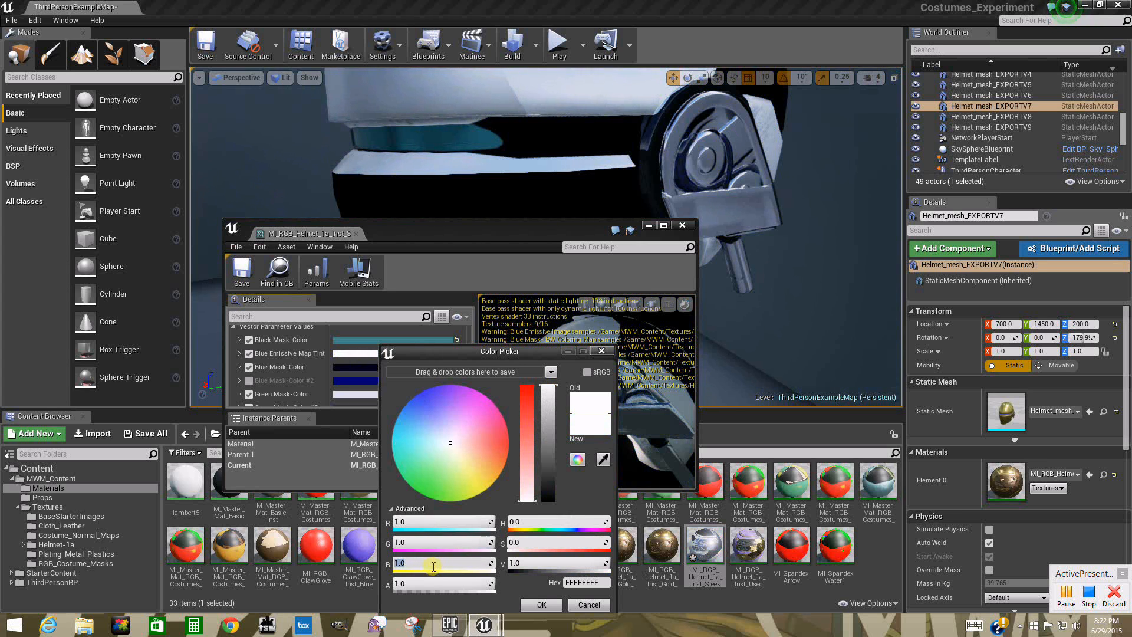
{"action": "left_click", "coordinate": [529, 605]}
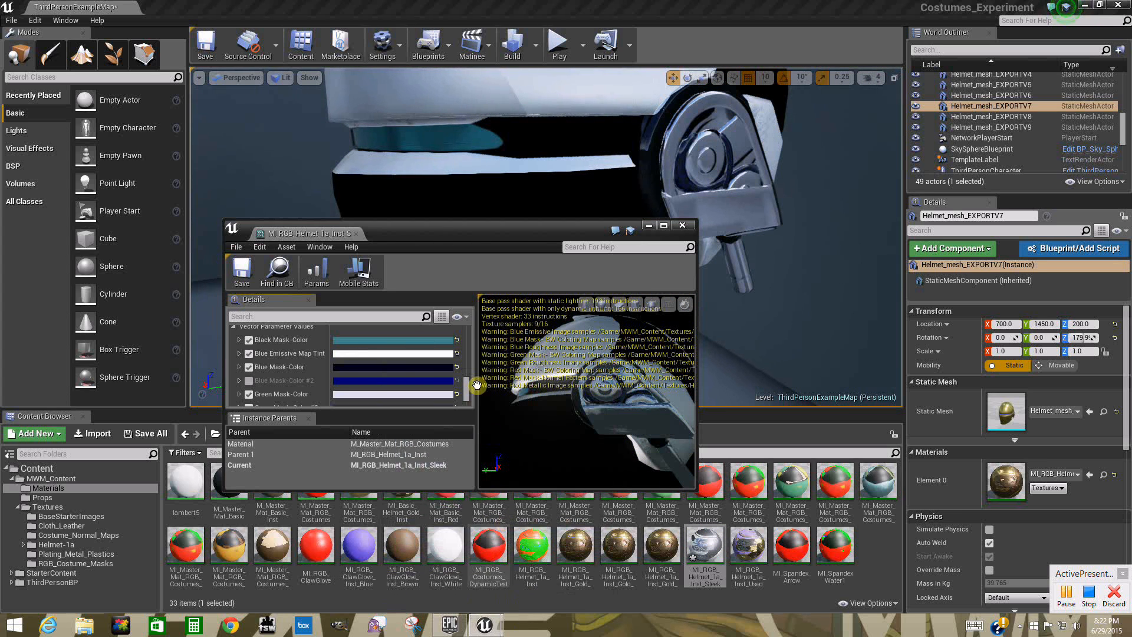
- Enable the Blue Mask-Color #2 parameter and set the Blue Emissive Boost Power to 1
{"action": "left_click_drag", "start_coordinate": [470, 388], "coordinate": [470, 391]}
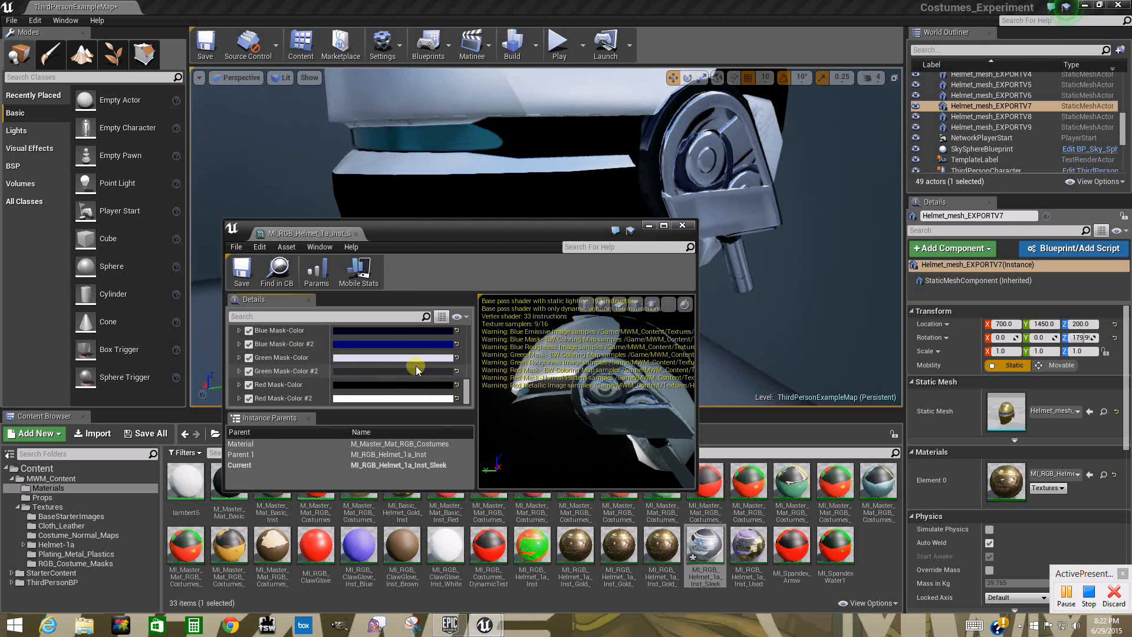
{"action": "left_click", "coordinate": [464, 393]}
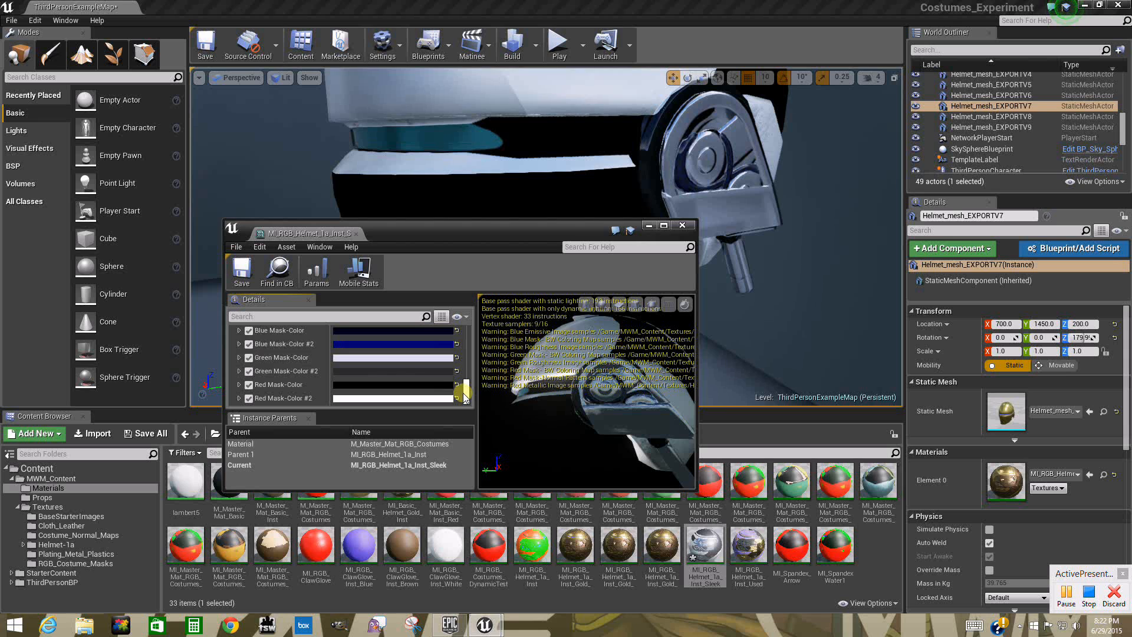
{"action": "left_click_drag", "start_coordinate": [464, 391], "coordinate": [463, 372]}
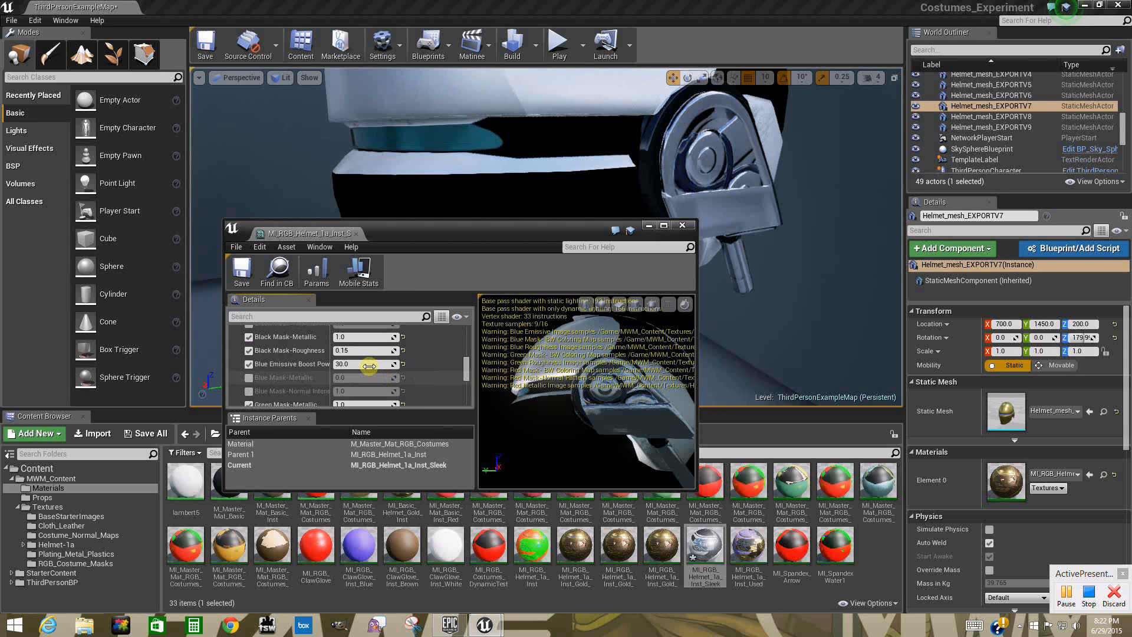
{"action": "left_click", "coordinate": [370, 363]}
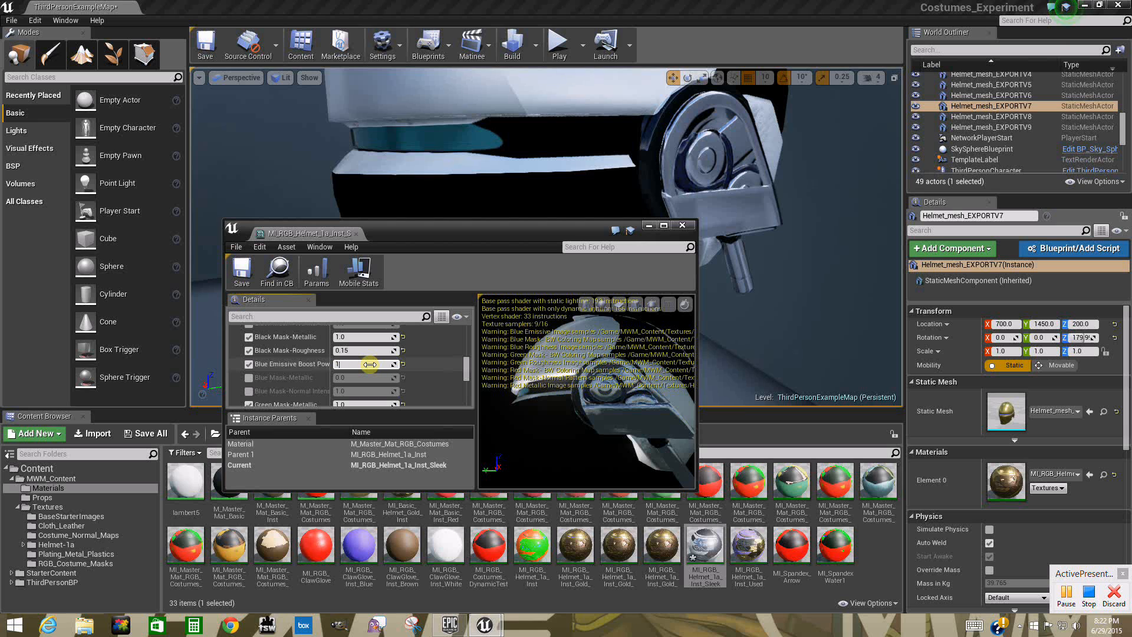
{"action": "key", "text": "Return"}
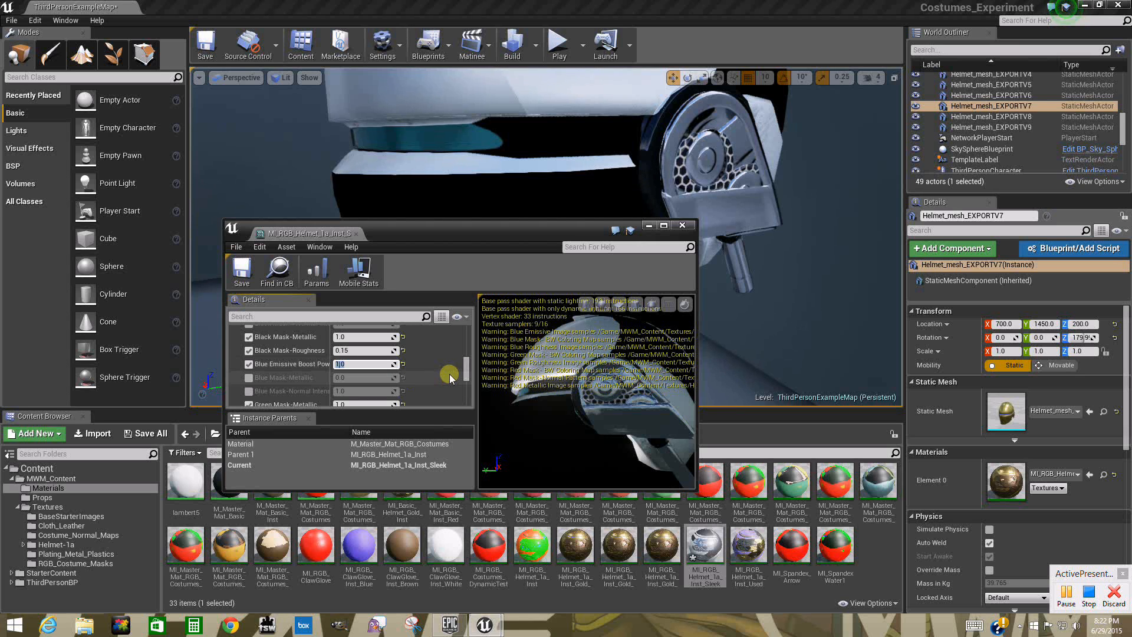
- Maximize the floating MI_RGB_Helmet_1a_Inst_Sleek editor with its vector parameter values in view
{"action": "scroll", "coordinate": [467, 376], "scroll_direction": "down", "scroll_amount": 3}
{"action": "left_click_drag", "start_coordinate": [470, 380], "coordinate": [471, 392]}
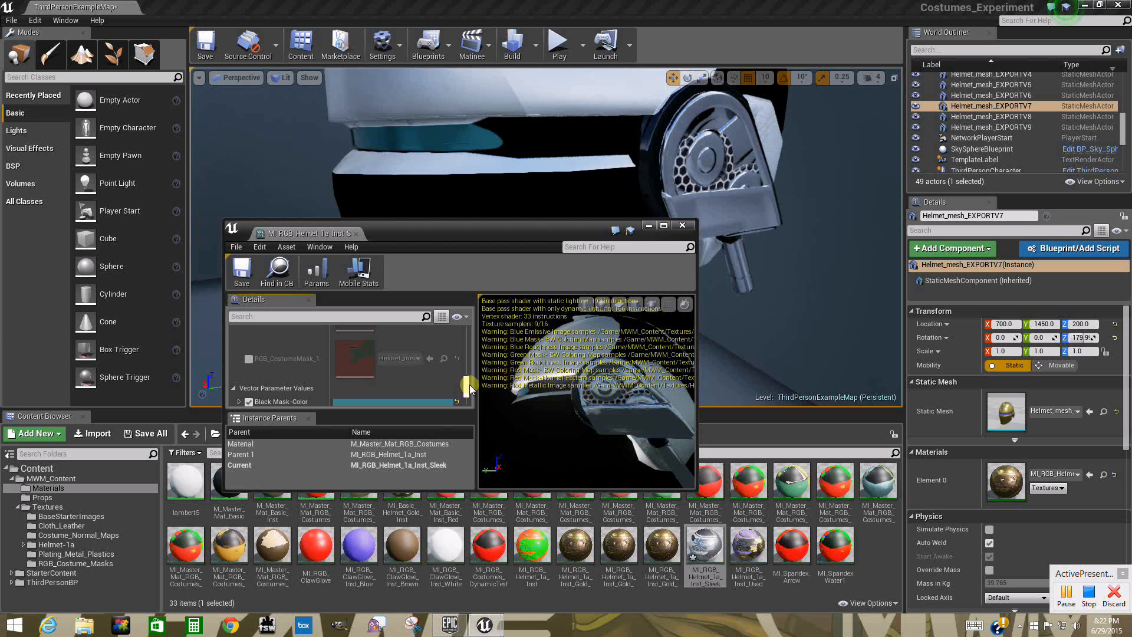
{"action": "left_click", "coordinate": [664, 225]}
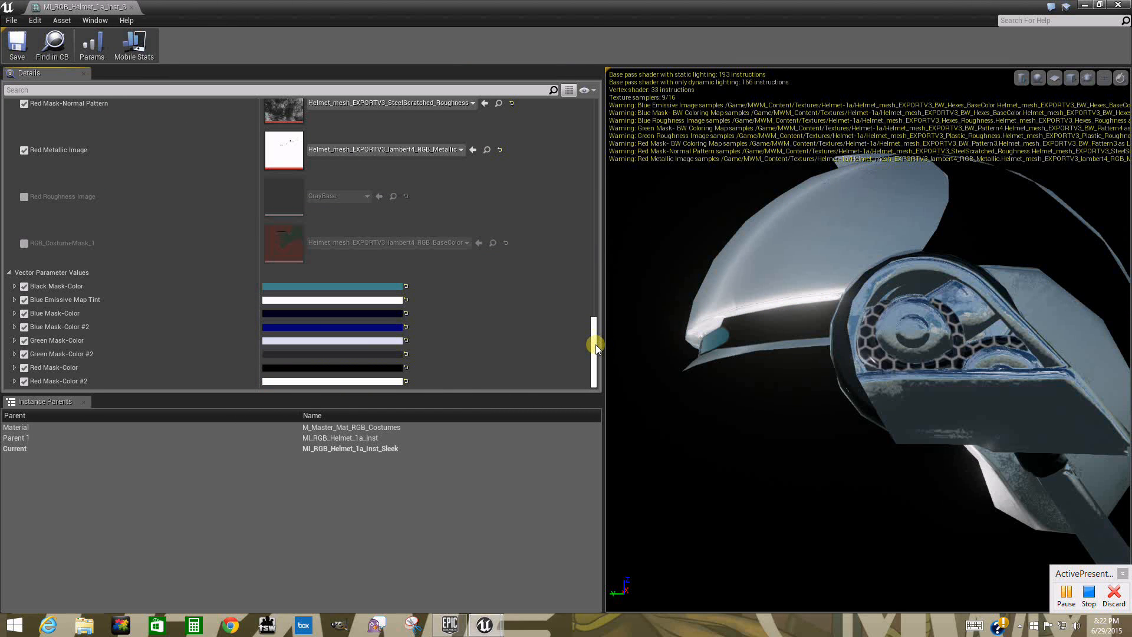
- Change the Blue Emissive Map Tint to a blue with red 0.2, green 0.5 and blue 1.1
{"action": "left_click", "coordinate": [370, 303]}
{"action": "mouse_move", "coordinate": [422, 358]}
{"action": "left_mouse_down"}
{"action": "mouse_move", "coordinate": [416, 370]}
{"action": "mouse_move", "coordinate": [404, 362]}
{"action": "left_mouse_up"}
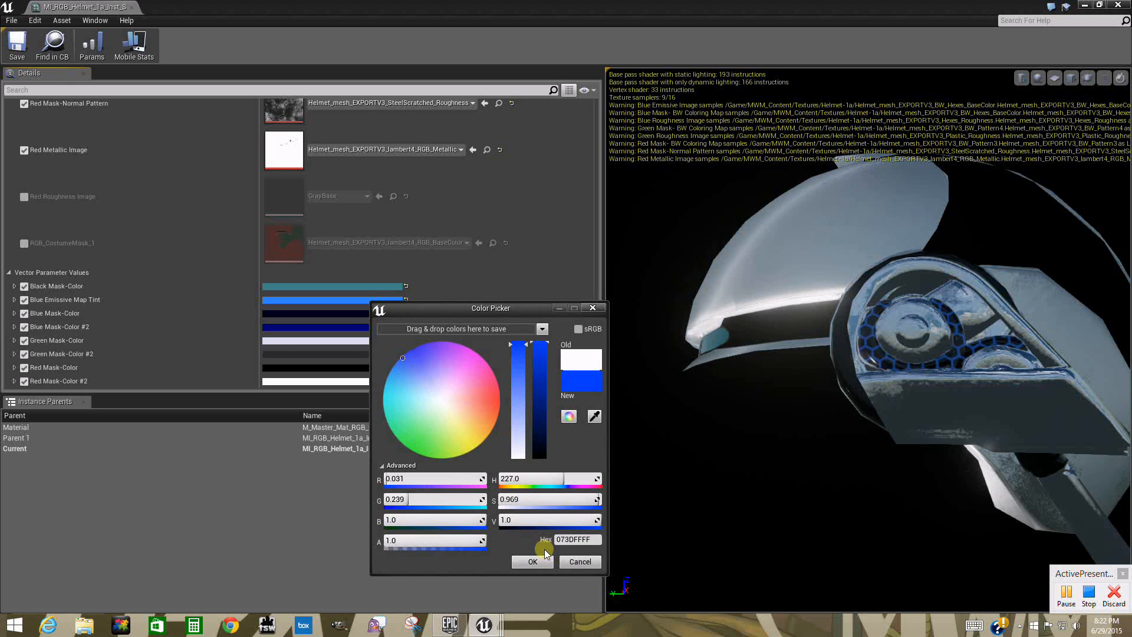
{"action": "left_click", "coordinate": [419, 520]}
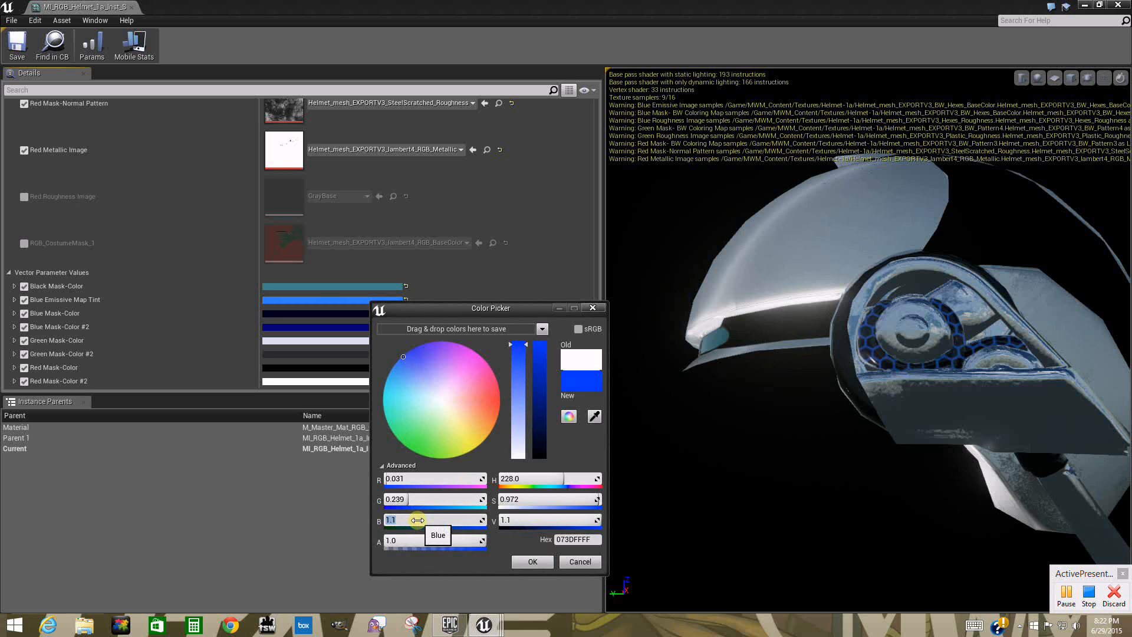
{"action": "left_click", "coordinate": [418, 499]}
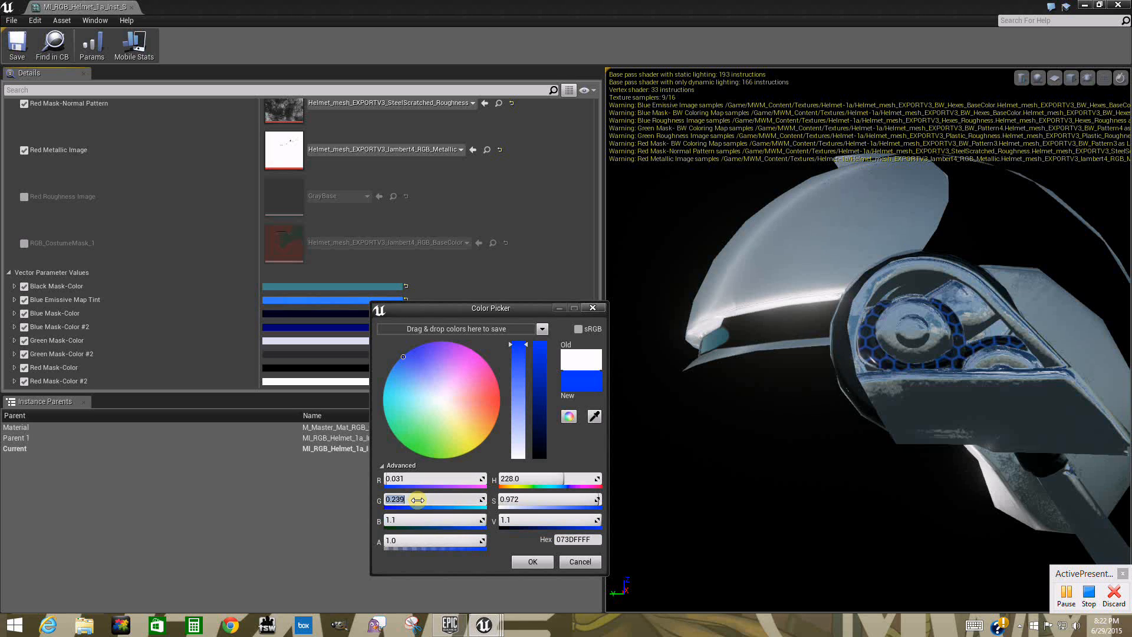
{"action": "type", "text": "5"}
{"action": "key", "text": "Return"}
{"action": "left_click", "coordinate": [413, 478]}
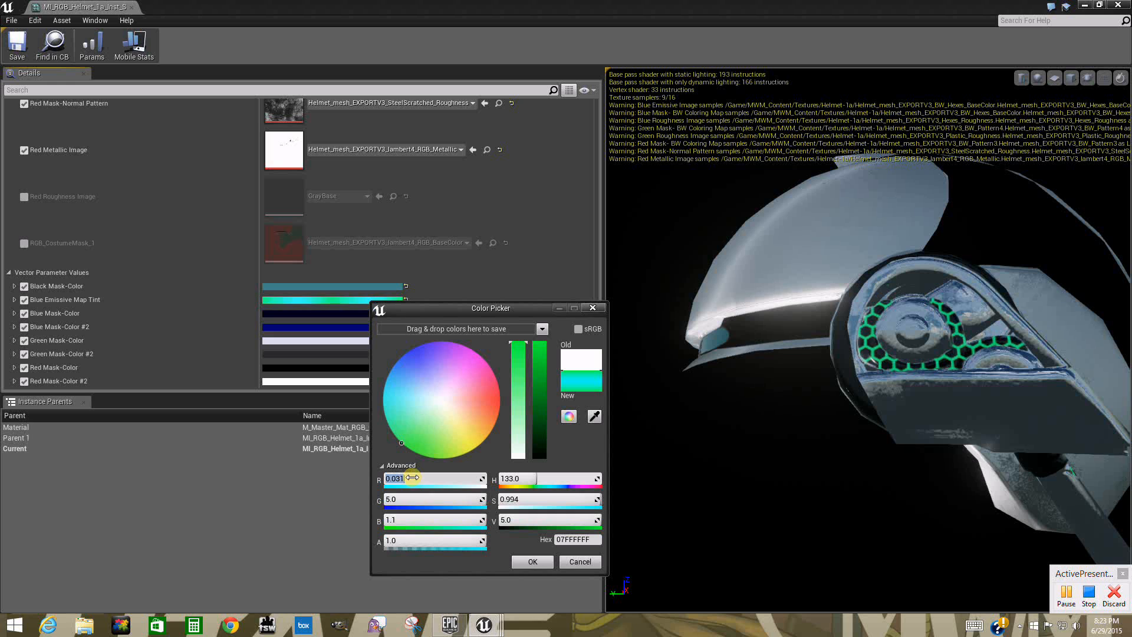
{"action": "type", "text": "0.2"}
{"action": "key", "text": "Return"}
{"action": "left_click", "coordinate": [410, 500]}
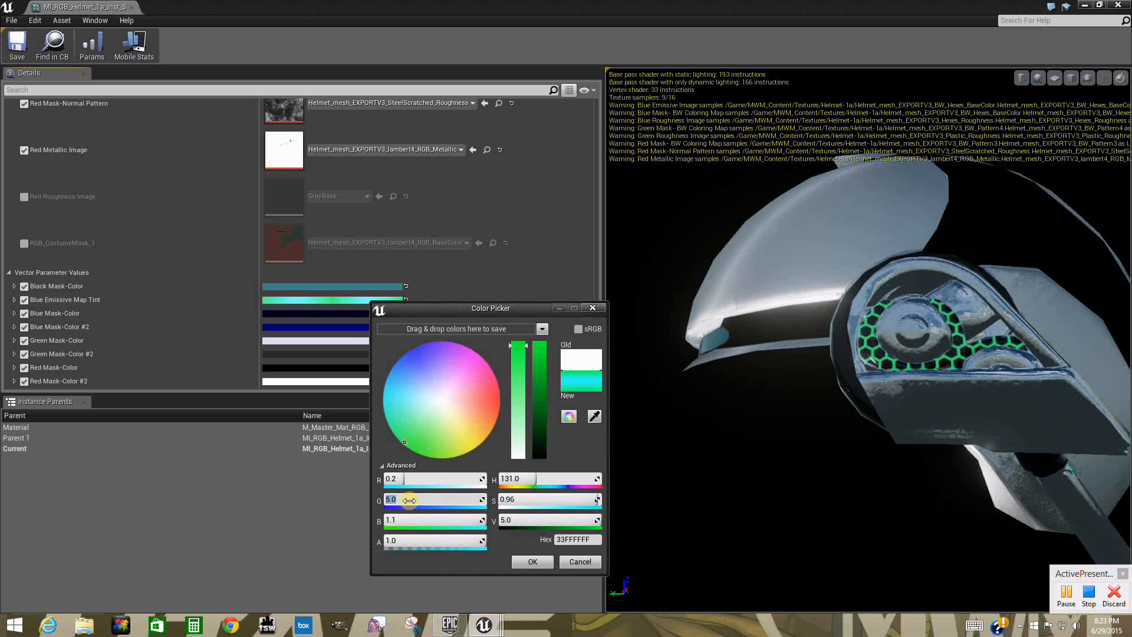
{"action": "type", "text": ".5"}
{"action": "left_click", "coordinate": [521, 562]}
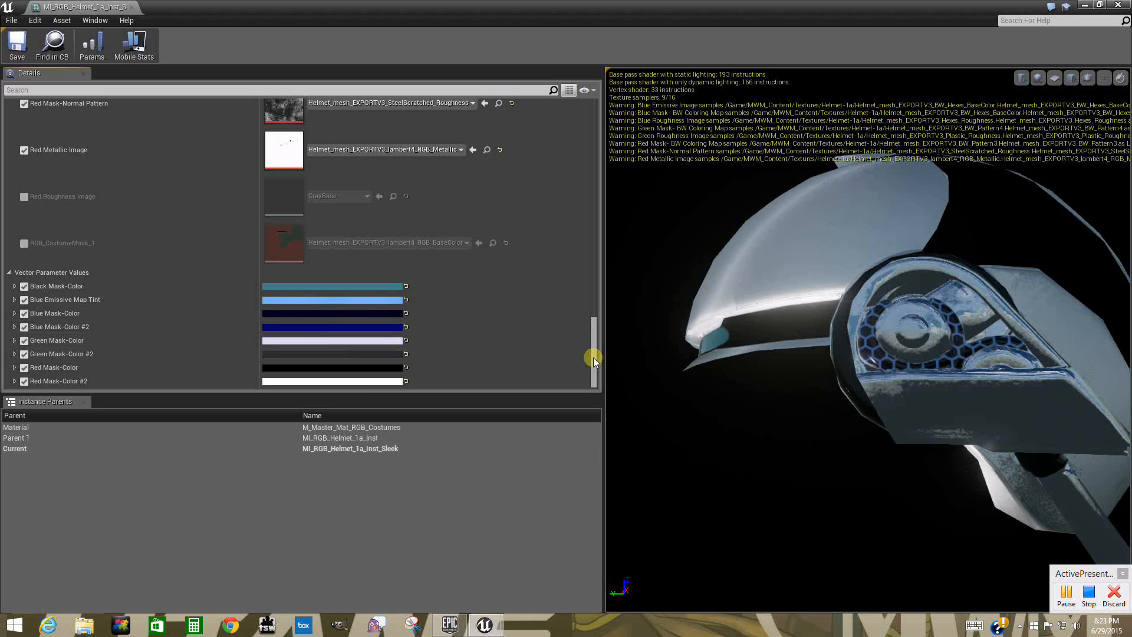
- Try a Blue Emissive Boost Power of about 11.26, and lower it to about 1.29
{"action": "left_click_drag", "start_coordinate": [594, 355], "coordinate": [568, 253]}
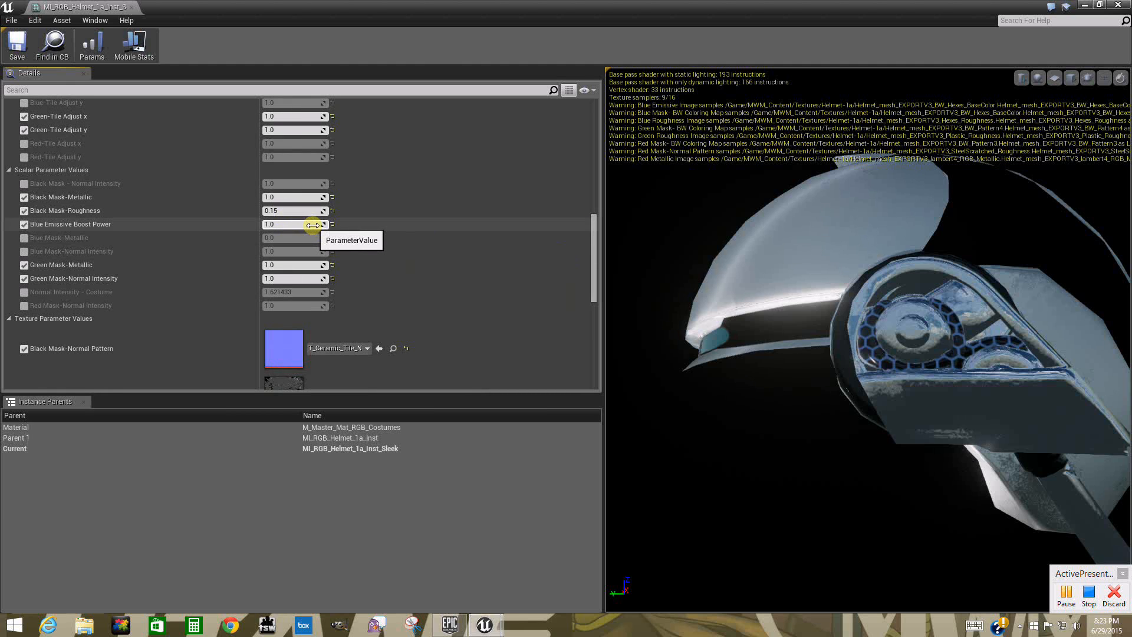
{"action": "left_click_drag", "start_coordinate": [313, 222], "coordinate": [371, 199]}
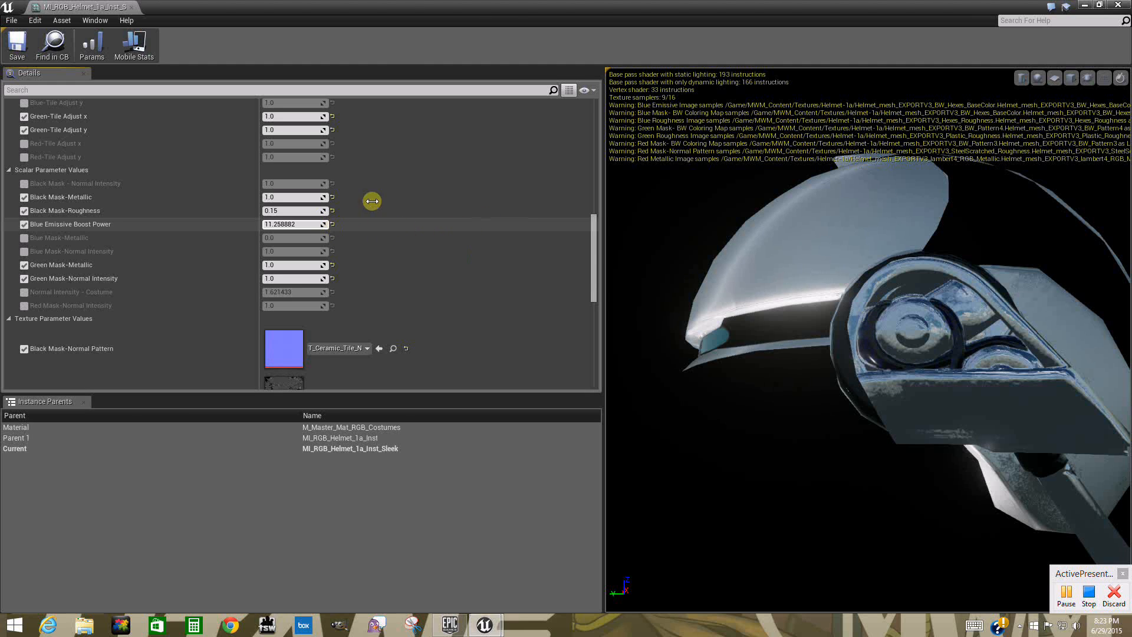
{"action": "left_click_drag", "start_coordinate": [598, 256], "coordinate": [607, 287]}
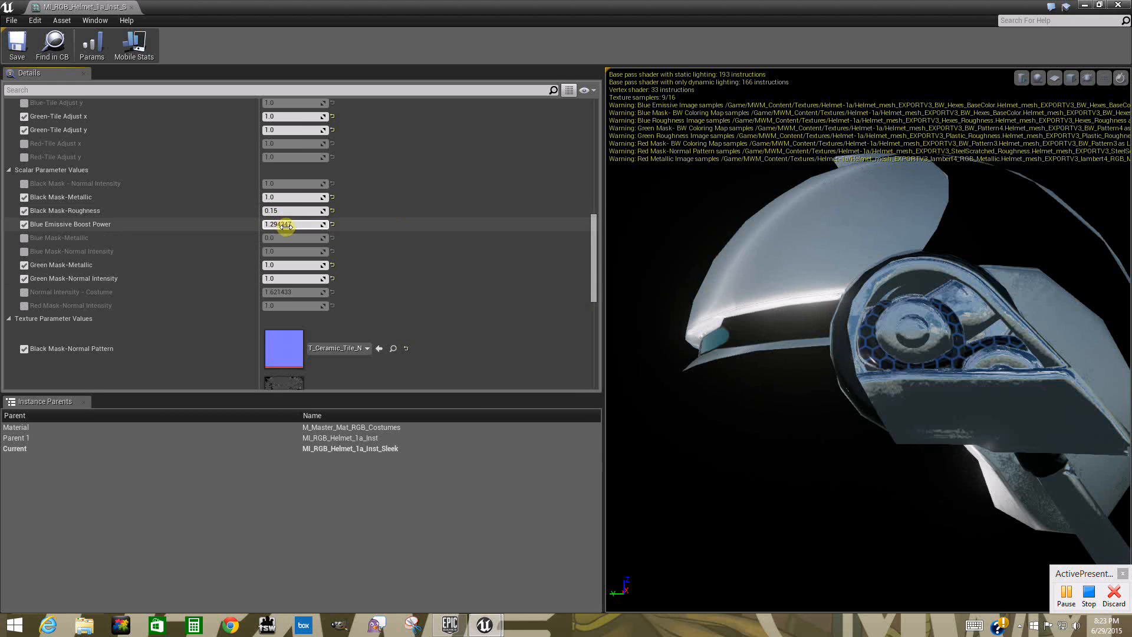
- Set both the red and green values of the Blue Emissive Map Tint to 1
{"action": "left_click_drag", "start_coordinate": [594, 241], "coordinate": [606, 342]}
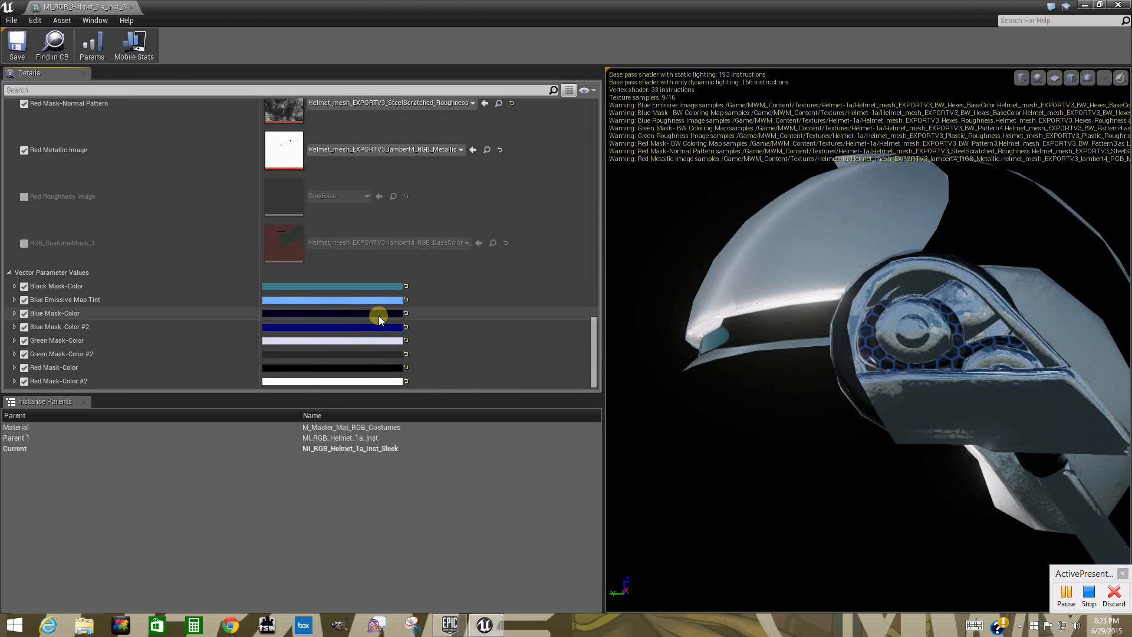
{"action": "left_click", "coordinate": [349, 299]}
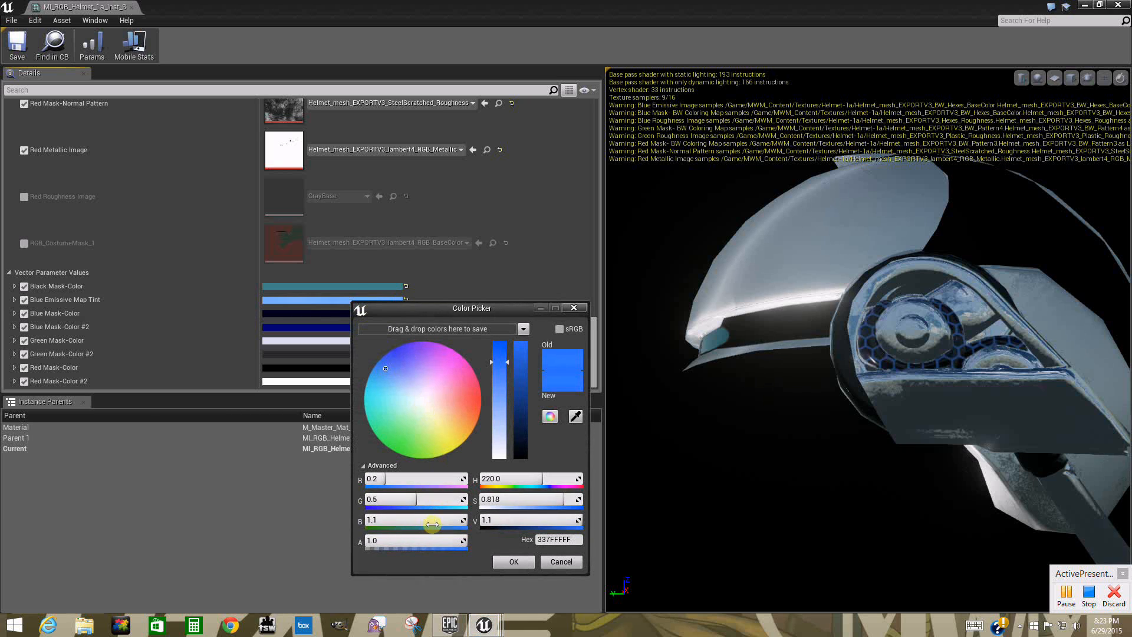
{"action": "left_click", "coordinate": [396, 480]}
{"action": "type", "text": "1"}
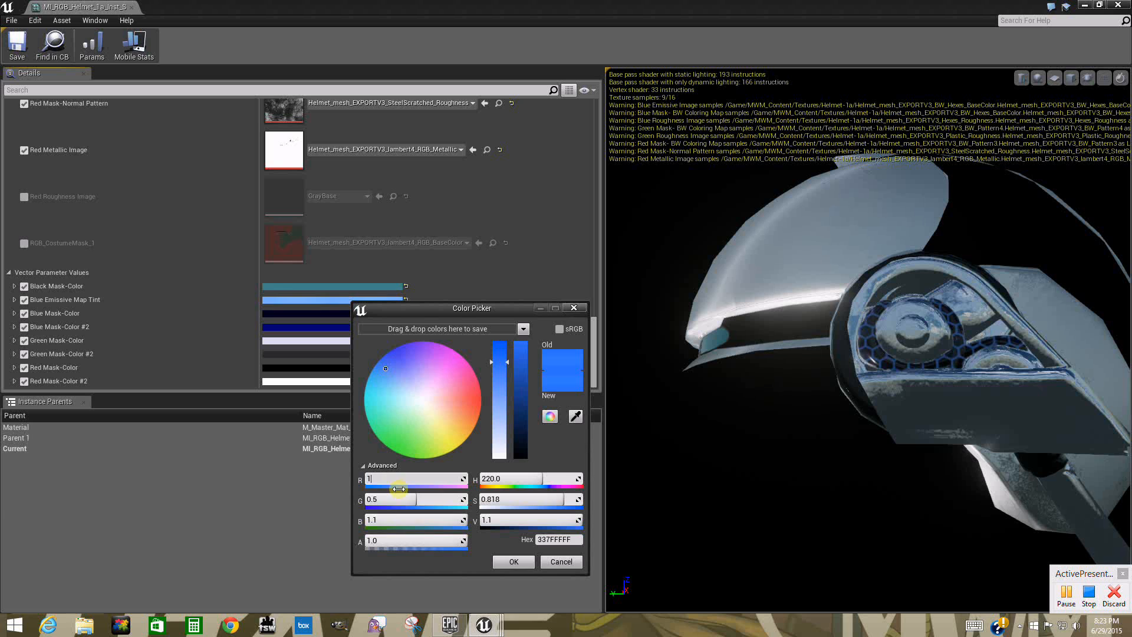
{"action": "key", "text": "Return"}
{"action": "left_click", "coordinate": [399, 499]}
{"action": "type", "text": "1"}
{"action": "key", "text": "Return"}
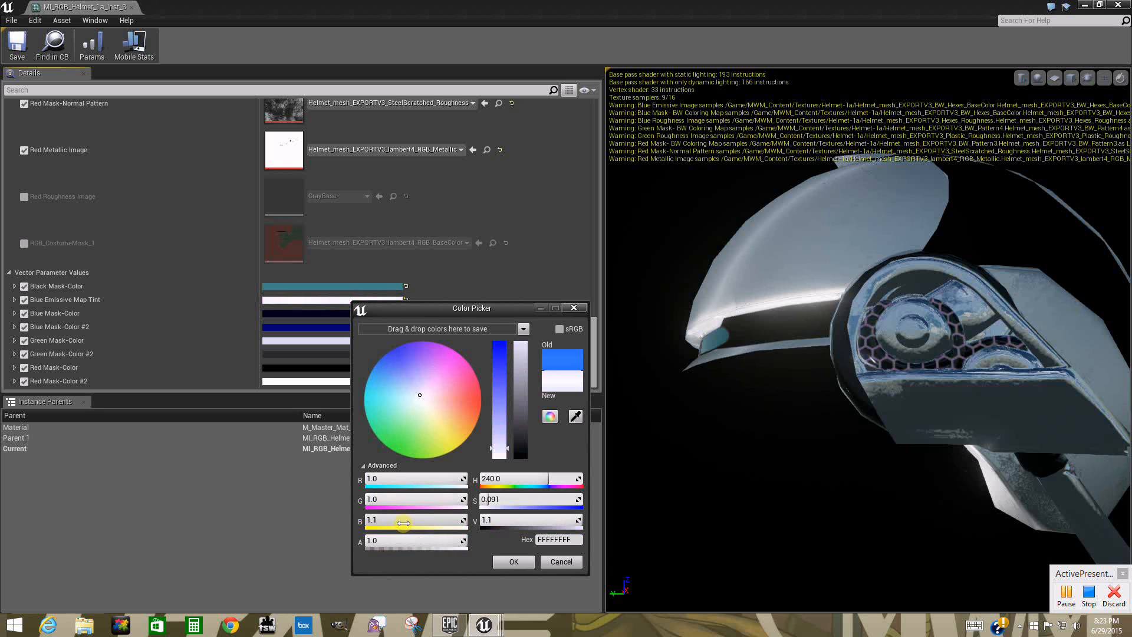
{"action": "left_click", "coordinate": [522, 561]}
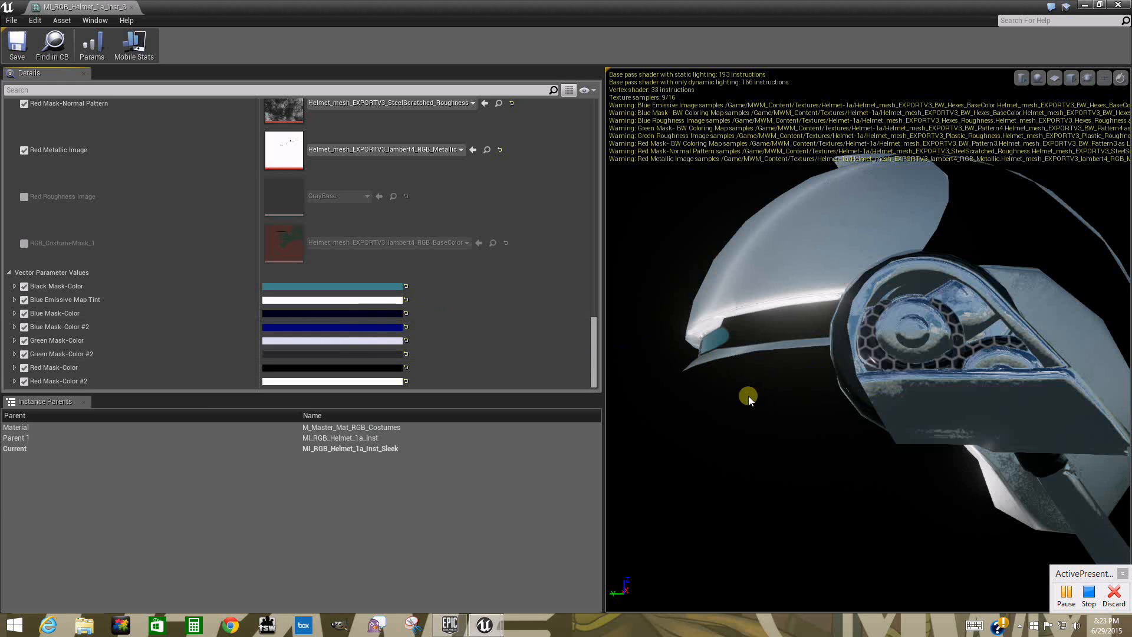
- Pick a saturated blue for the Blue Emissive Map Tint, with its green value at 1.4 and red at 0.7
{"action": "left_click", "coordinate": [341, 300]}
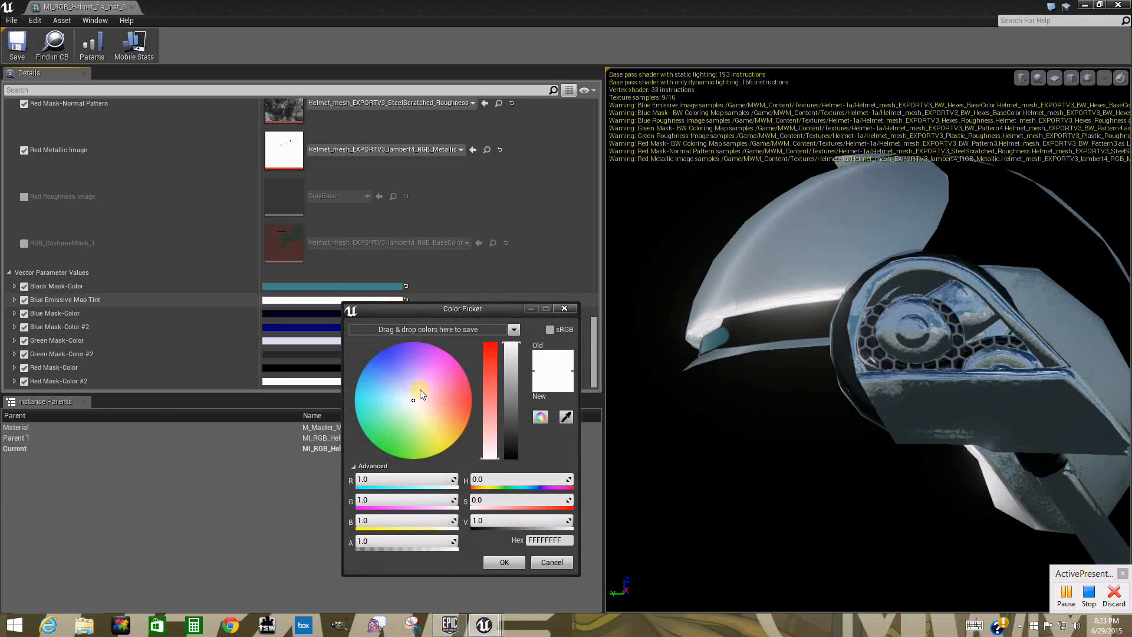
{"action": "left_click", "coordinate": [382, 356]}
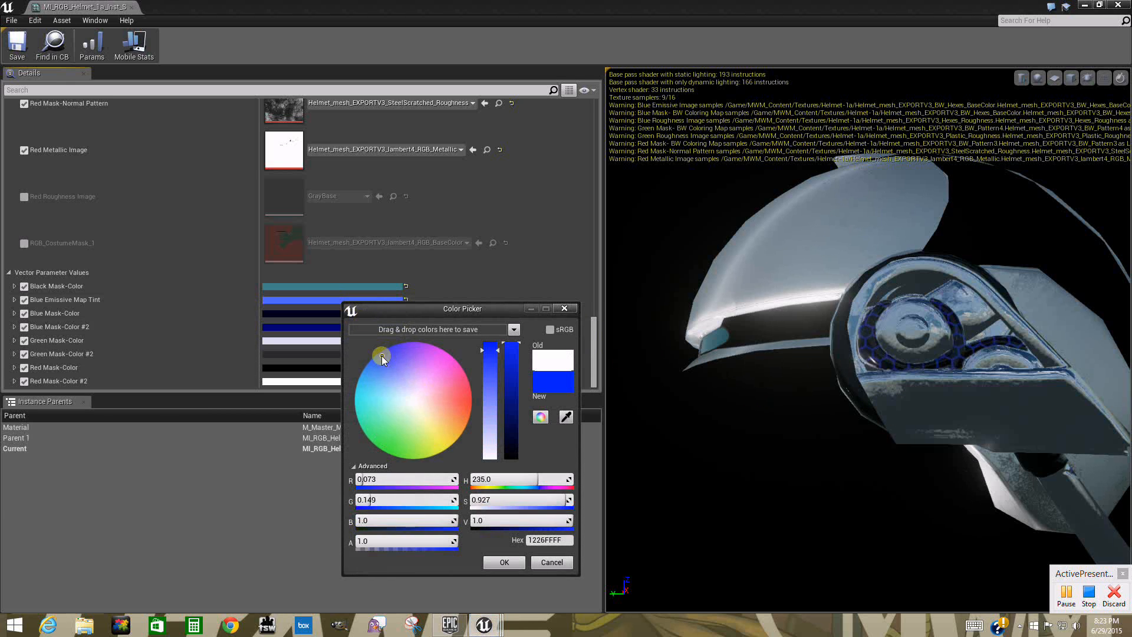
{"action": "left_click", "coordinate": [376, 525]}
{"action": "left_click", "coordinate": [381, 503]}
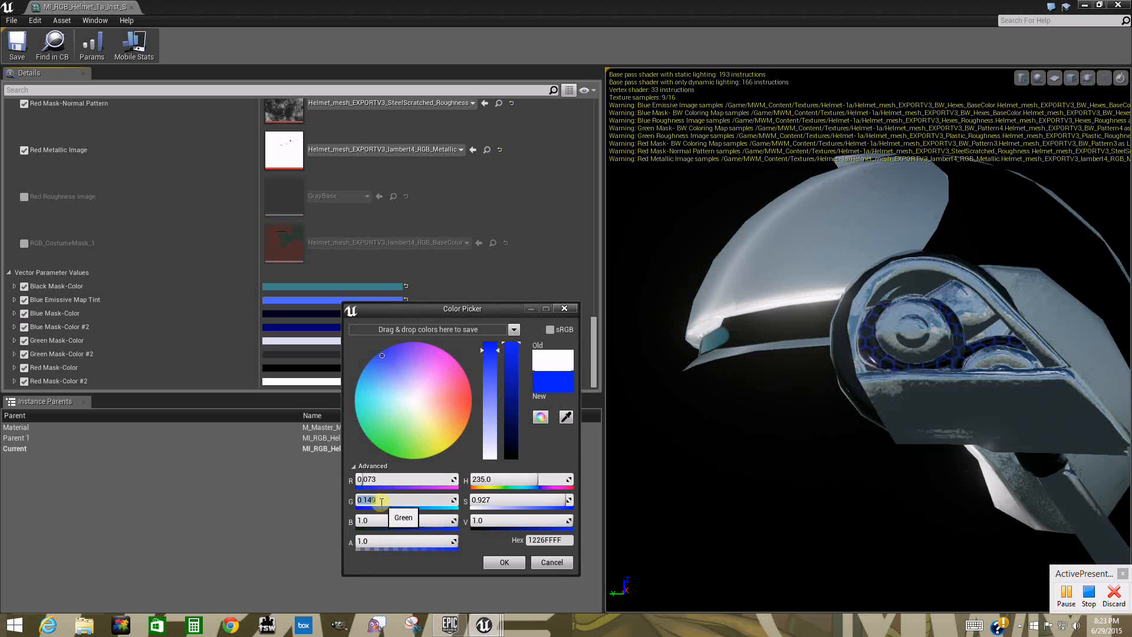
{"action": "type", "text": "1.4"}
{"action": "key", "text": "Return"}
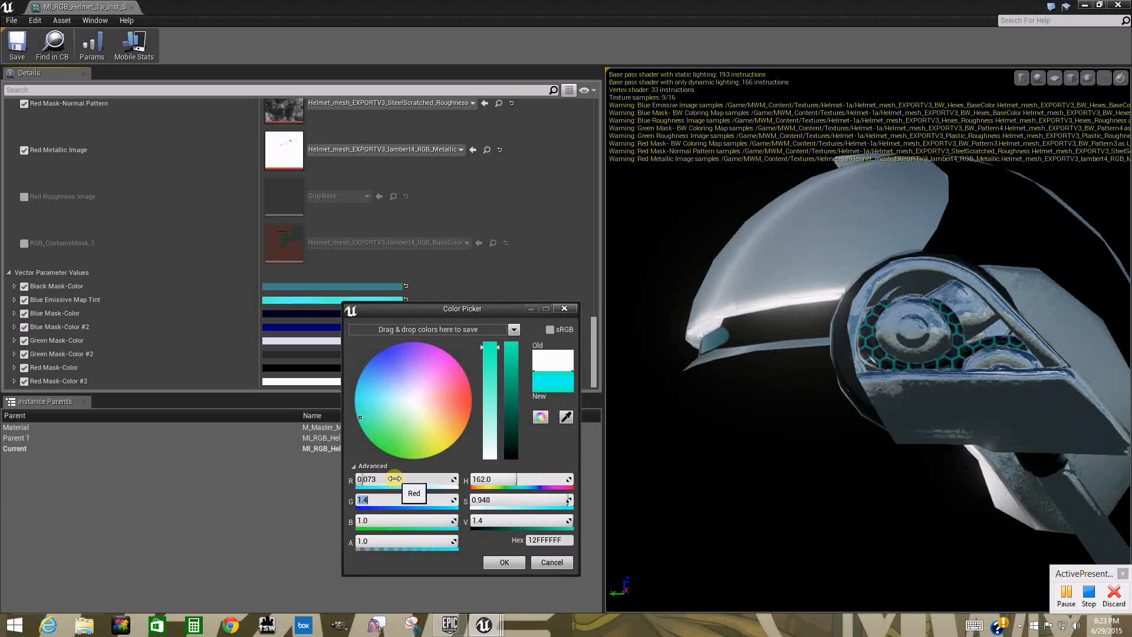
{"action": "left_click", "coordinate": [394, 479]}
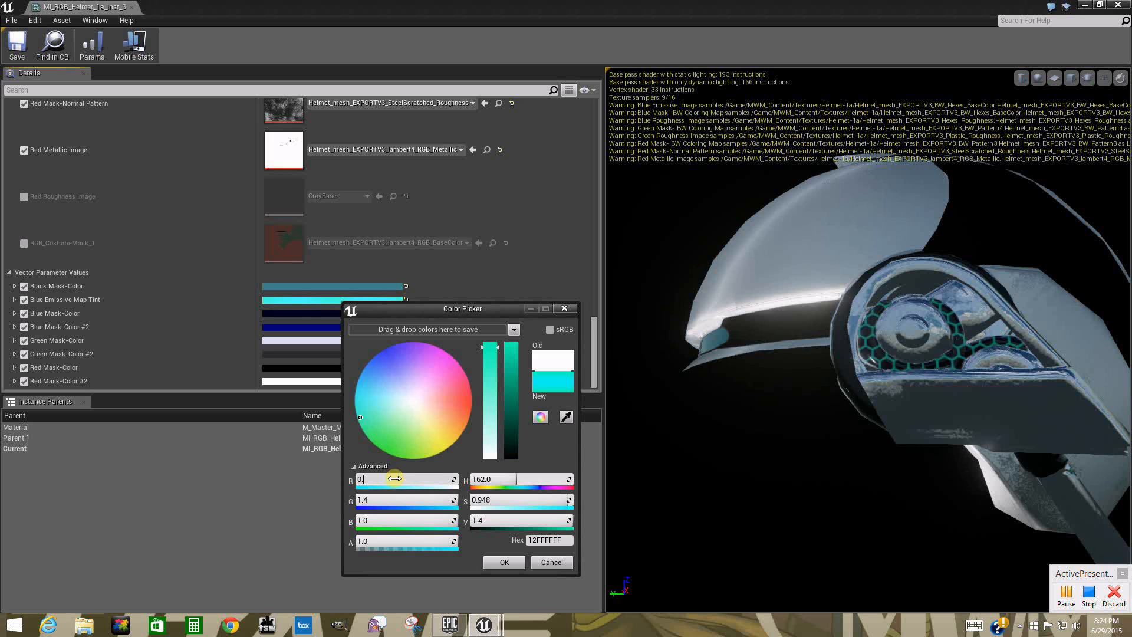
{"action": "type", "text": "0.7"}
{"action": "key", "text": "Return"}
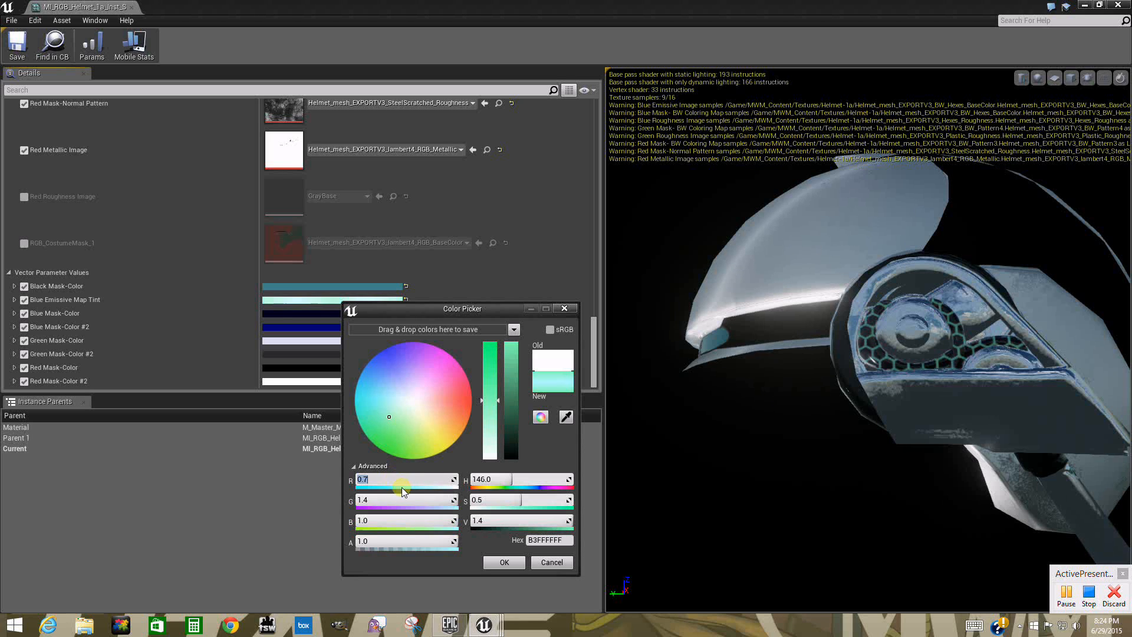
- Raise the blue value of the Blue Emissive Map Tint to 10 and accept the color
{"action": "left_click", "coordinate": [395, 521]}
{"action": "type", "text": "10"}
{"action": "key", "text": "Return"}
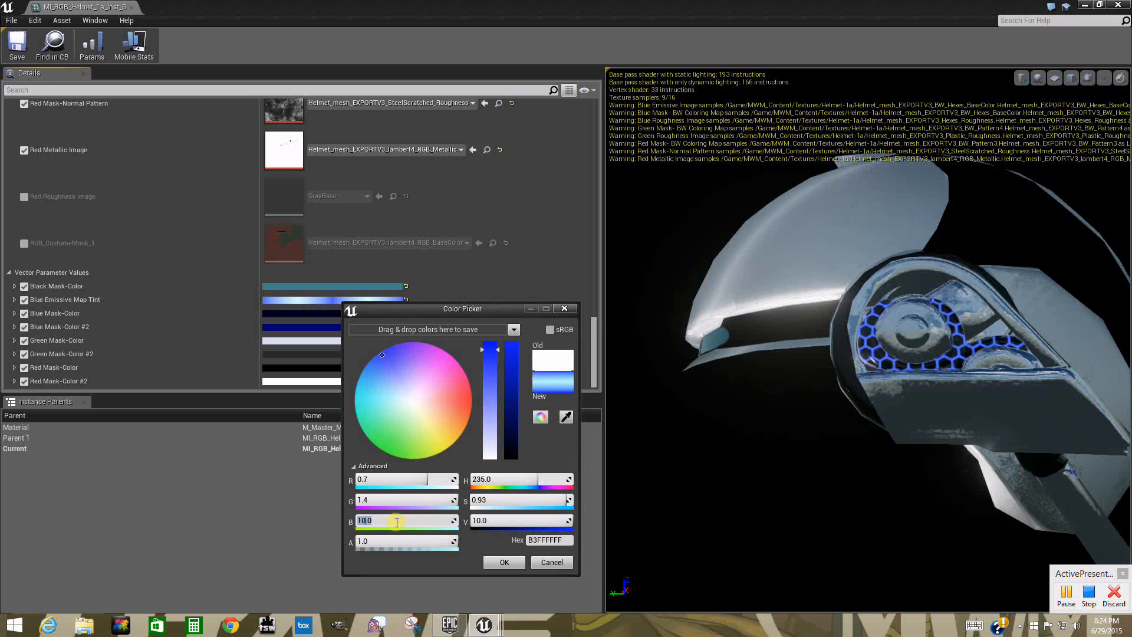
{"action": "left_click", "coordinate": [513, 562]}
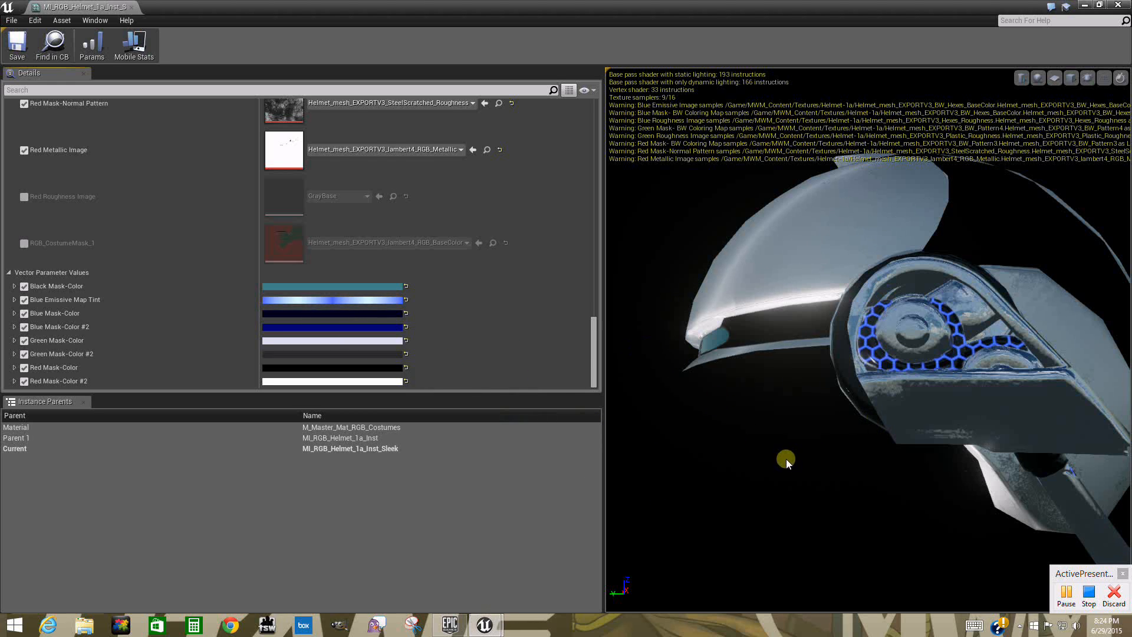
- Darken the Blue Emissive Map Tint to a color value of about 0.61, raise it to 0.845 and accept it
{"action": "left_click_drag", "start_coordinate": [805, 448], "coordinate": [777, 440]}
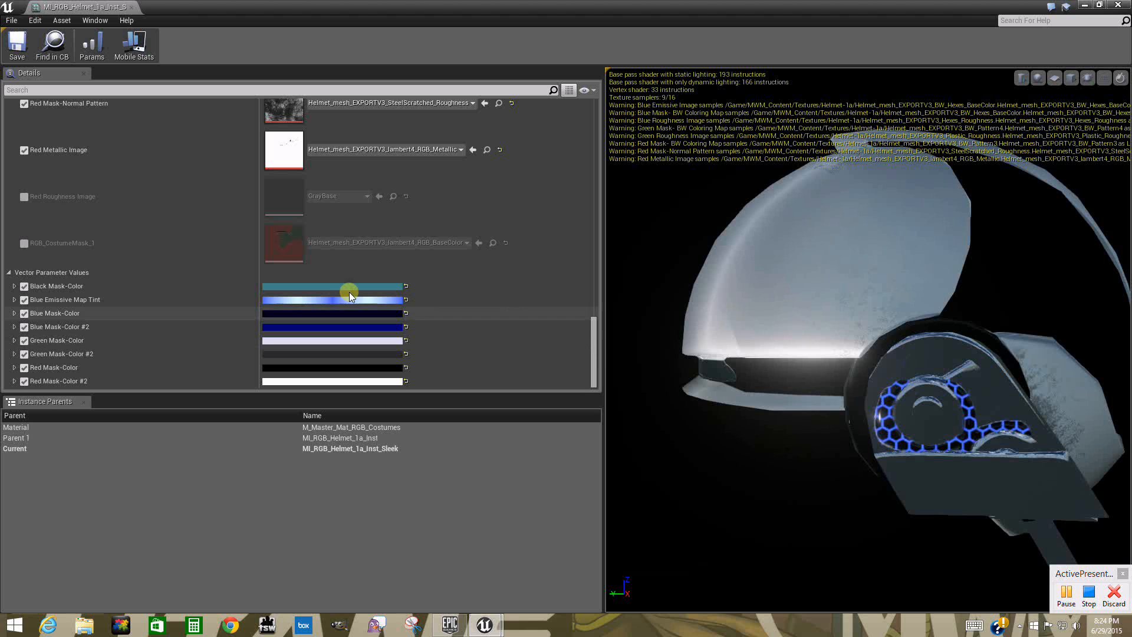
{"action": "left_click", "coordinate": [332, 300]}
{"action": "mouse_move", "coordinate": [500, 390]}
{"action": "left_mouse_down"}
{"action": "mouse_move", "coordinate": [504, 417]}
{"action": "mouse_move", "coordinate": [501, 390]}
{"action": "left_mouse_up"}
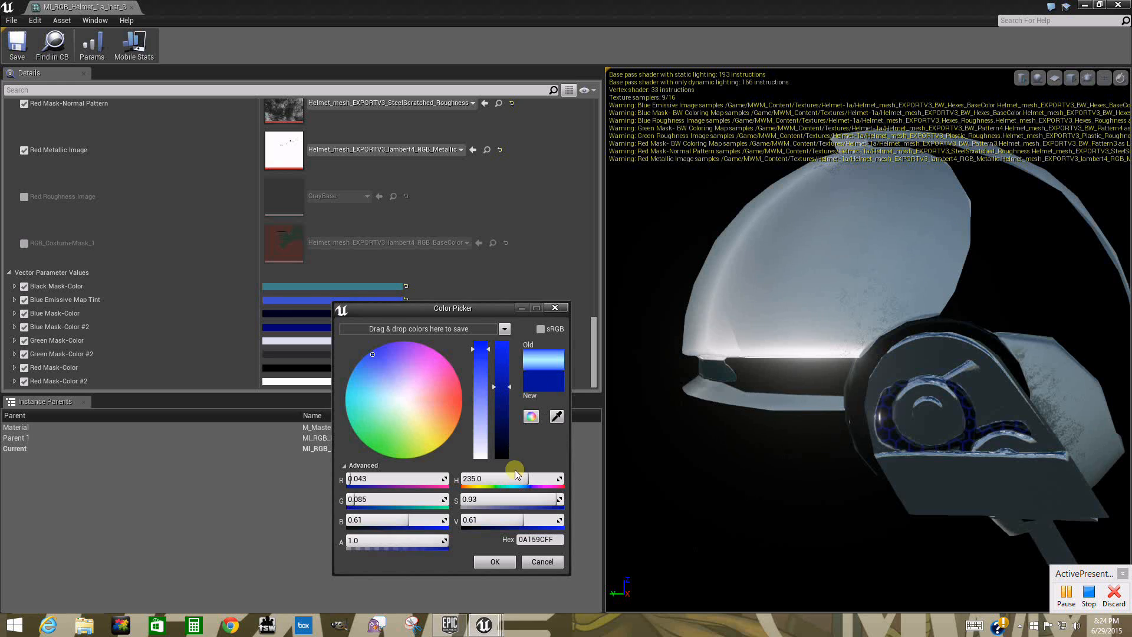
{"action": "left_click_drag", "start_coordinate": [509, 387], "coordinate": [509, 376]}
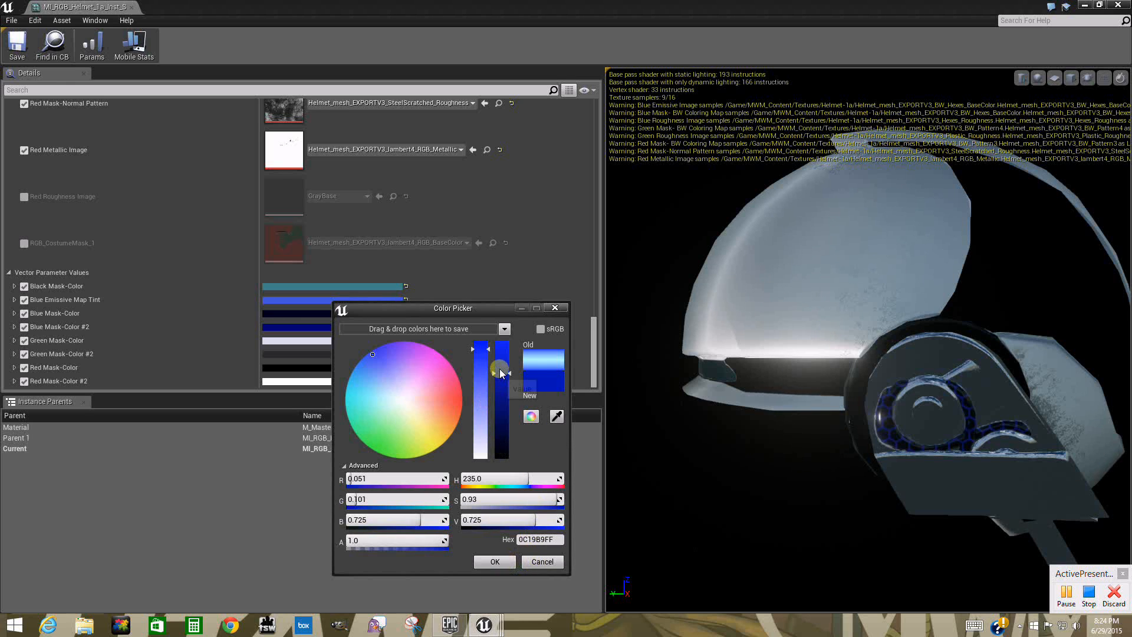
{"action": "left_click_drag", "start_coordinate": [500, 372], "coordinate": [500, 359]}
{"action": "left_click", "coordinate": [547, 566]}
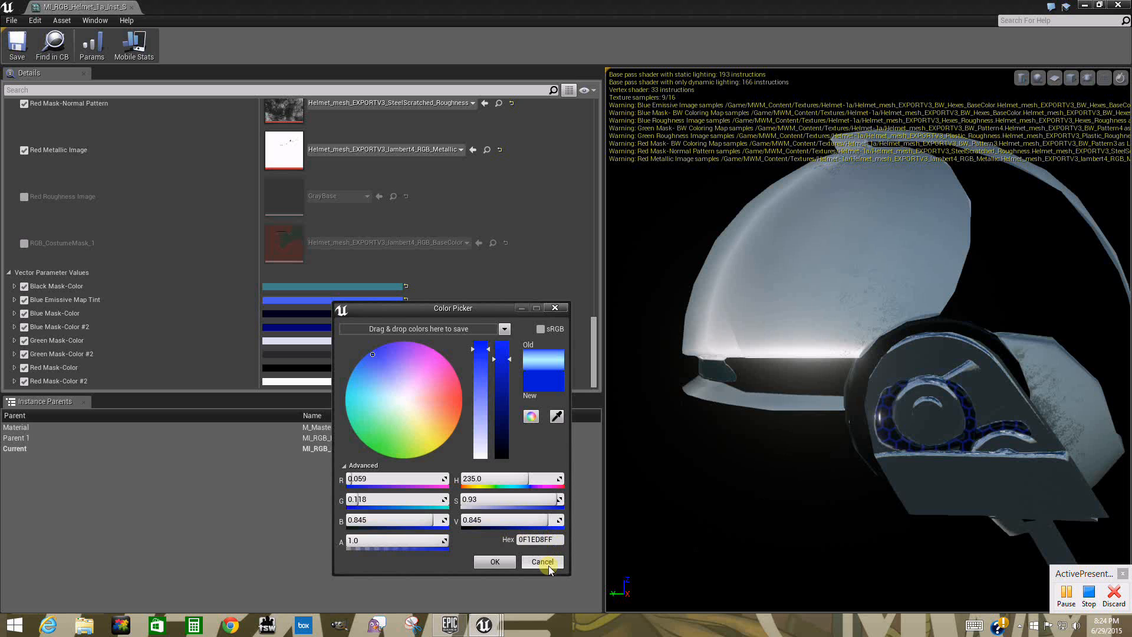
{"action": "mouse_move", "coordinate": [894, 531]}
{"action": "left_mouse_down"}
{"action": "mouse_move", "coordinate": [846, 462]}
{"action": "mouse_move", "coordinate": [807, 474]}
{"action": "mouse_move", "coordinate": [791, 506]}
{"action": "mouse_move", "coordinate": [936, 526]}
{"action": "mouse_move", "coordinate": [944, 542]}
{"action": "mouse_move", "coordinate": [908, 534]}
{"action": "left_mouse_up"}
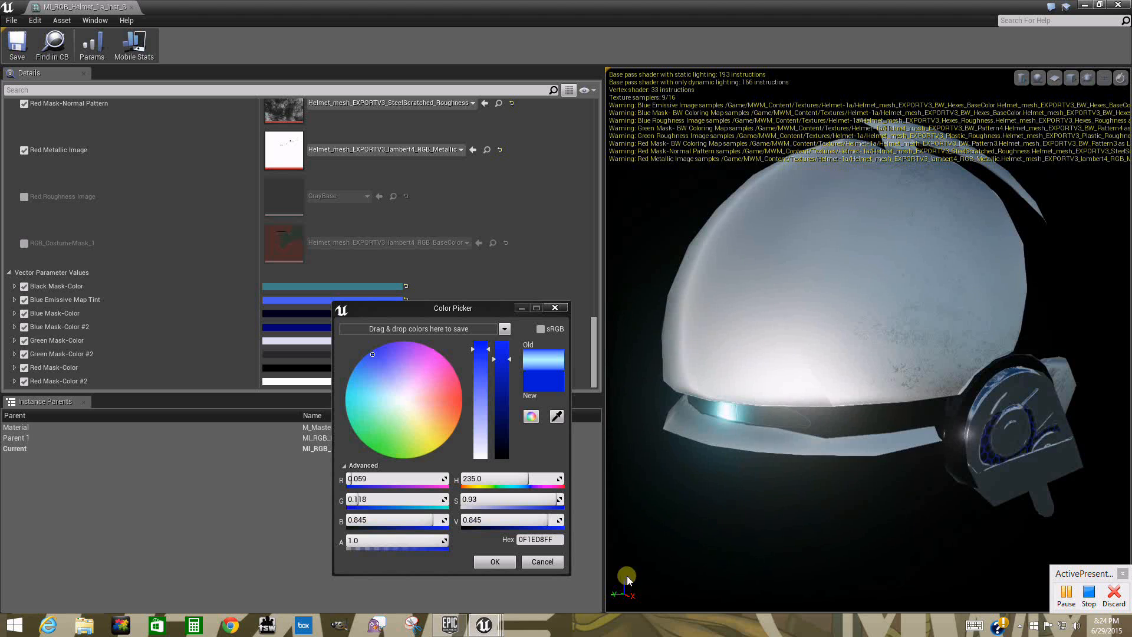
{"action": "left_click", "coordinate": [495, 562]}
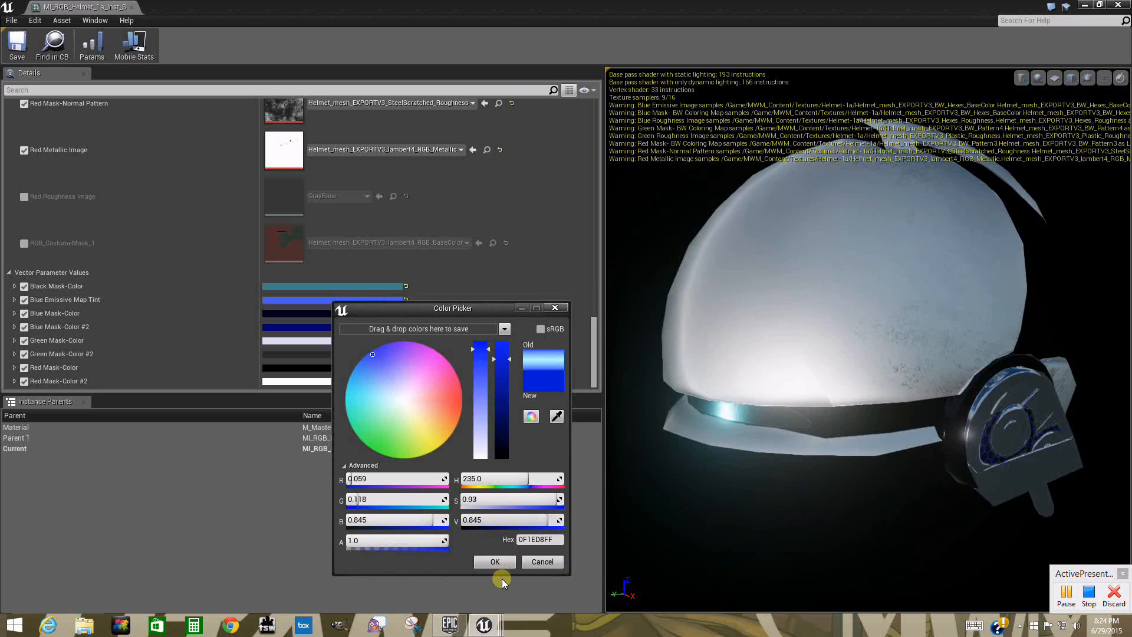
{"action": "left_click", "coordinate": [495, 562]}
- Try Blue Emissive Boost Power values of about 6.56 and 51.53, and set it to 20
{"action": "left_click_drag", "start_coordinate": [595, 359], "coordinate": [572, 274]}
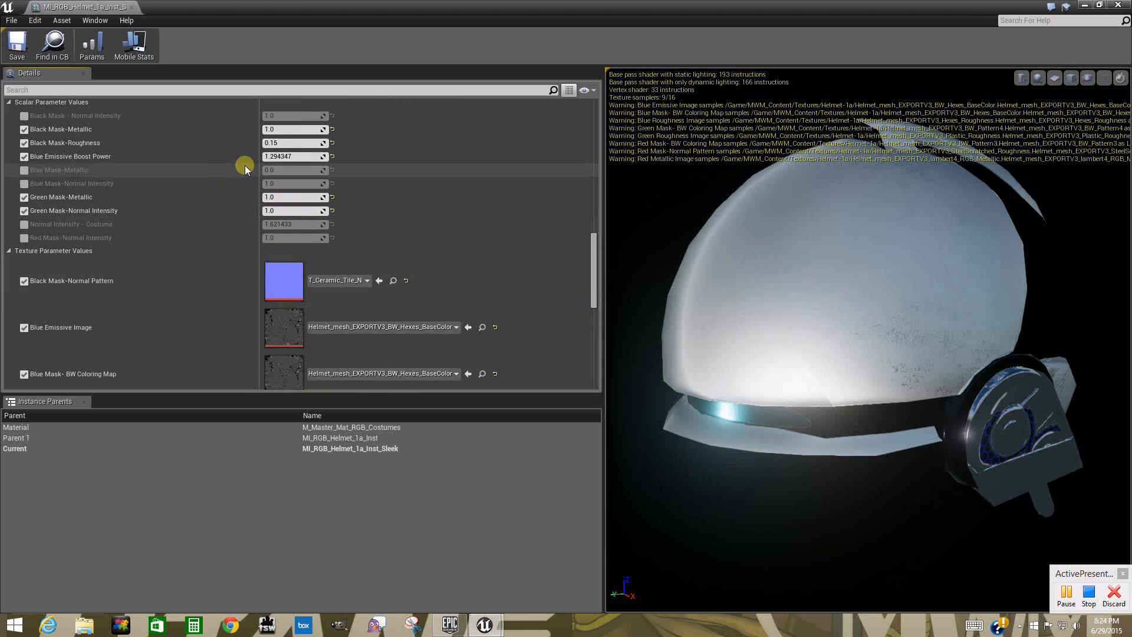
{"action": "left_click_drag", "start_coordinate": [289, 156], "coordinate": [487, 187]}
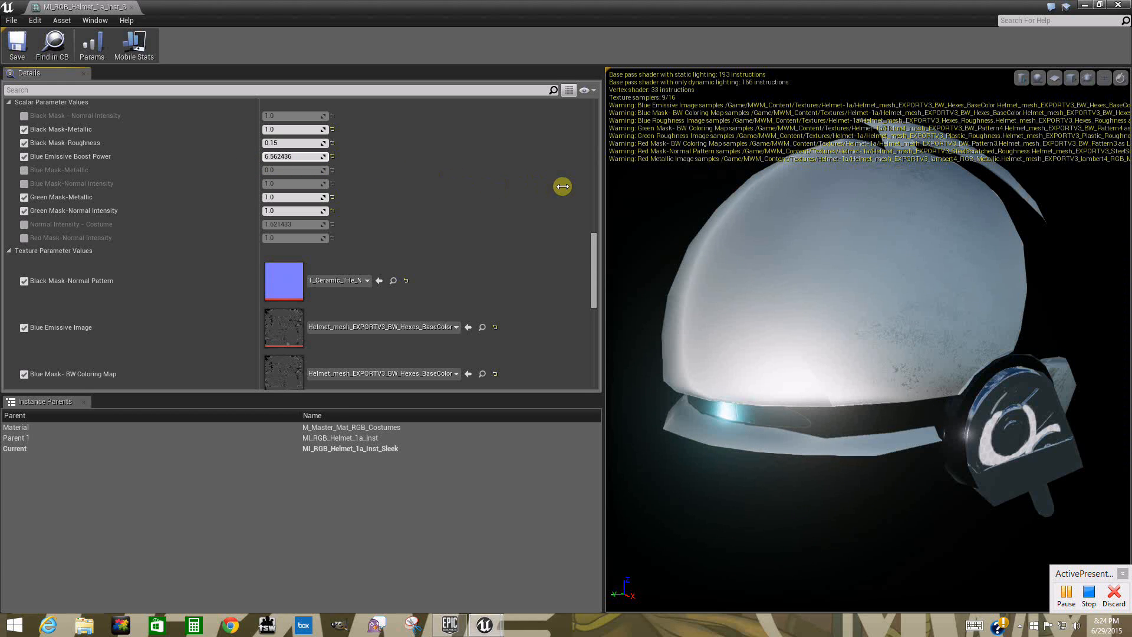
{"action": "left_click_drag", "start_coordinate": [283, 156], "coordinate": [277, 163]}
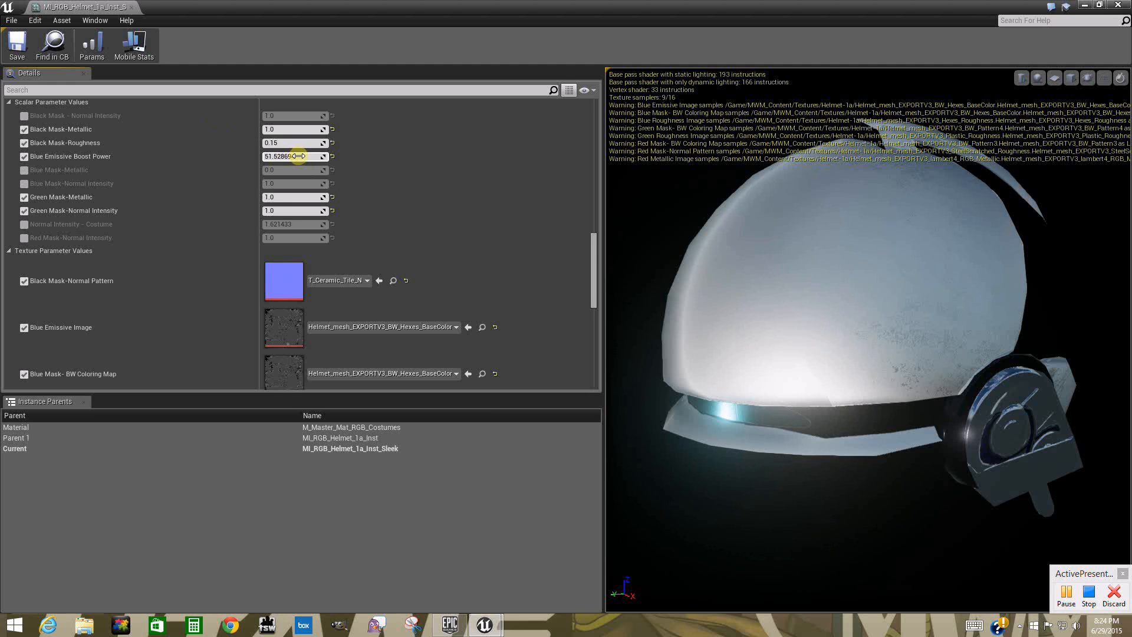
{"action": "left_click", "coordinate": [297, 156]}
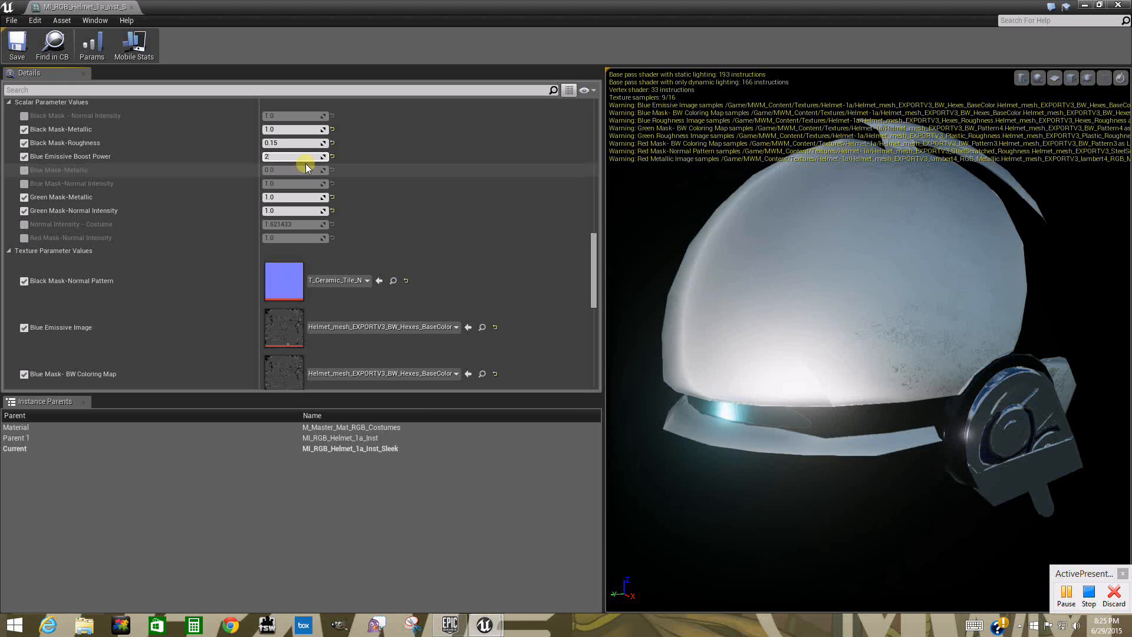
{"action": "type", "text": "20"}
{"action": "key", "text": "Return"}
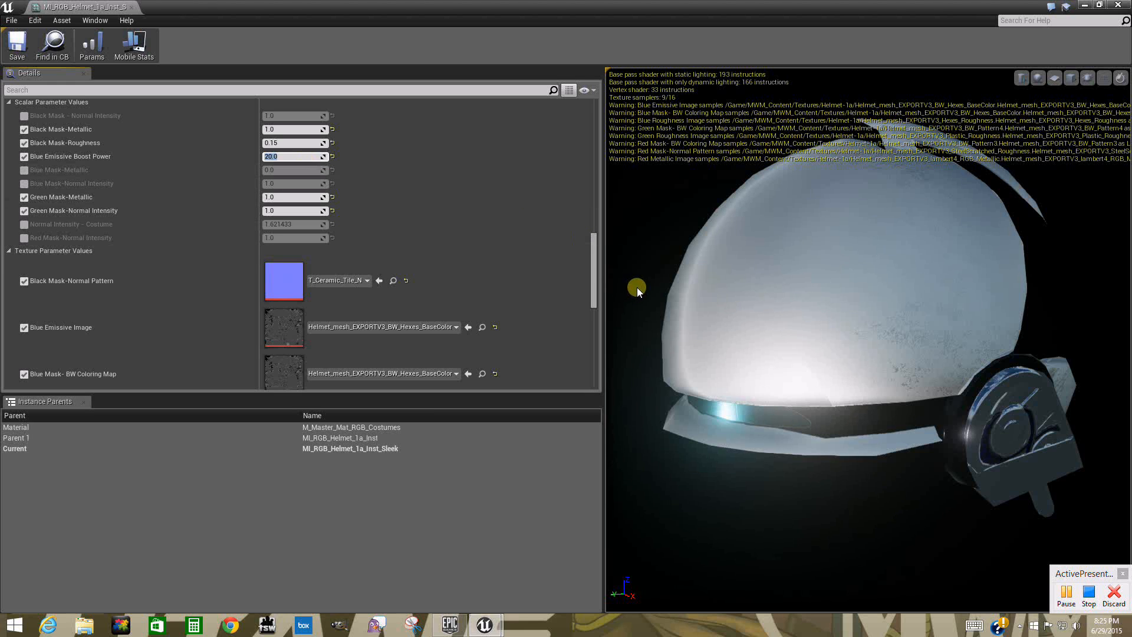
- Set the Blue Emissive Map Tint to red 1, green 1 and blue 8
{"action": "left_click_drag", "start_coordinate": [788, 423], "coordinate": [745, 380]}
{"action": "left_click_drag", "start_coordinate": [593, 240], "coordinate": [608, 330]}
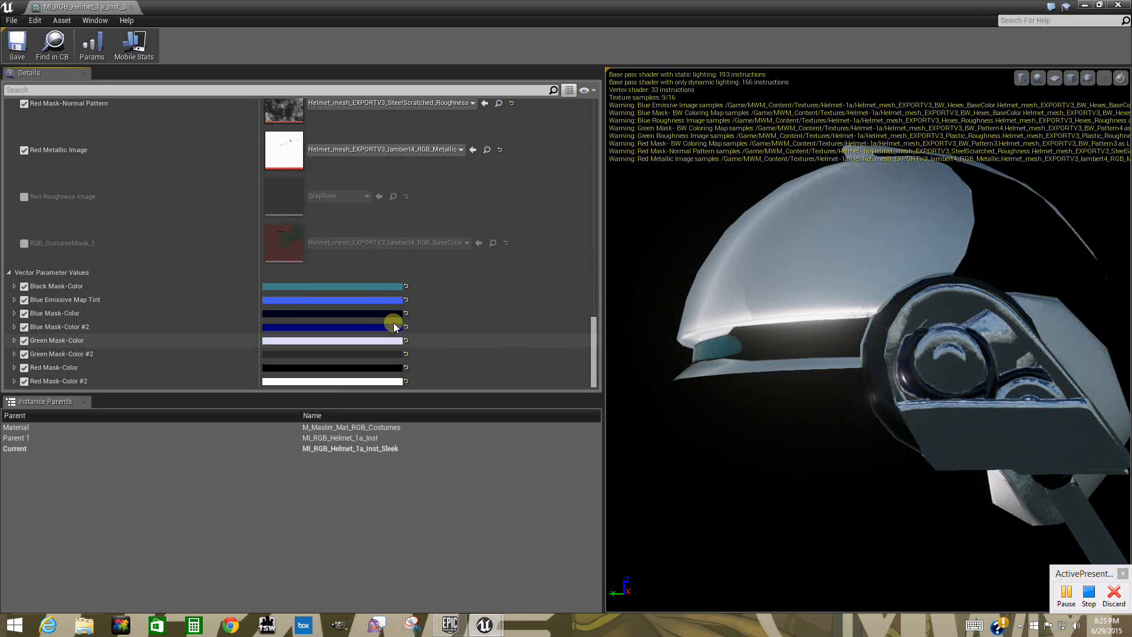
{"action": "left_click", "coordinate": [352, 301]}
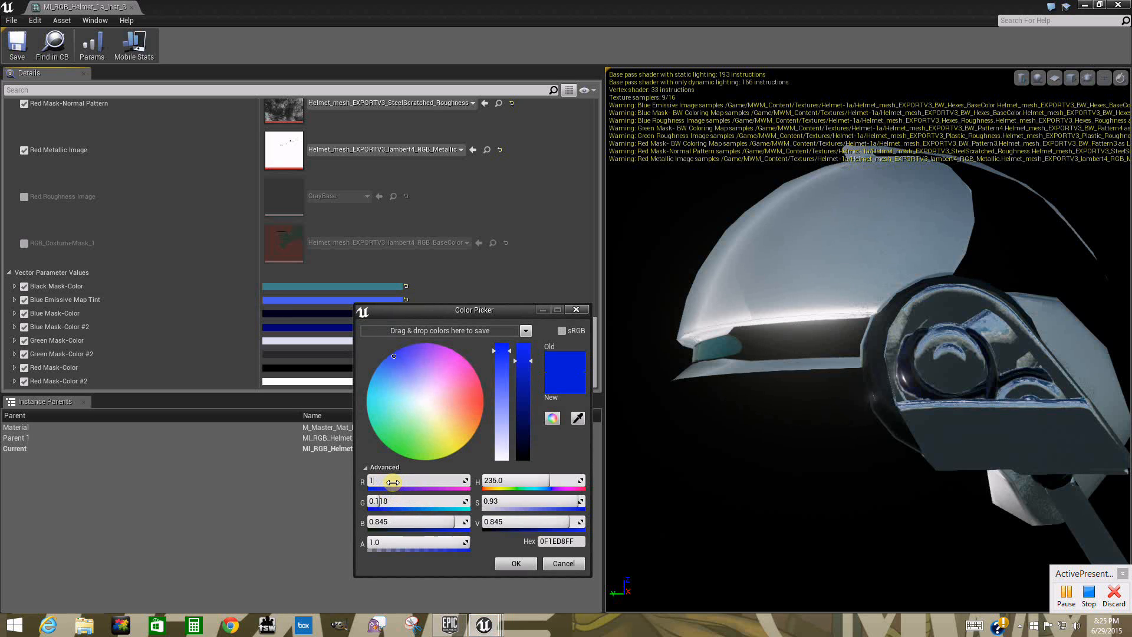
{"action": "left_click", "coordinate": [393, 482]}
{"action": "type", "text": "1"}
{"action": "key", "text": "Return"}
{"action": "left_click", "coordinate": [390, 501]}
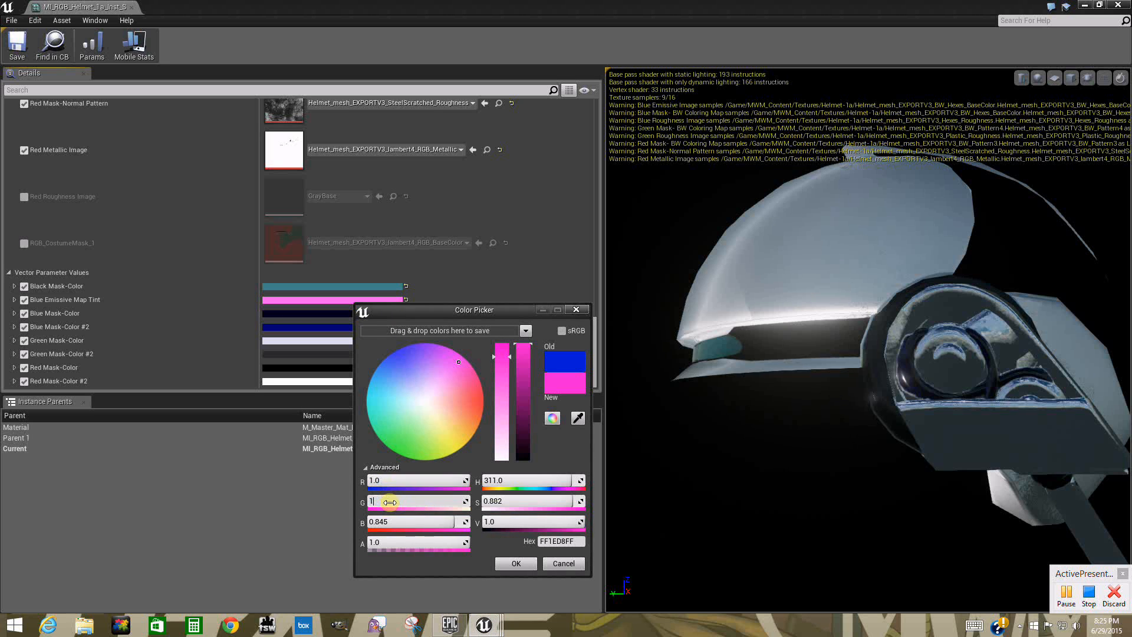
{"action": "key", "text": "Return"}
{"action": "left_click", "coordinate": [394, 521]}
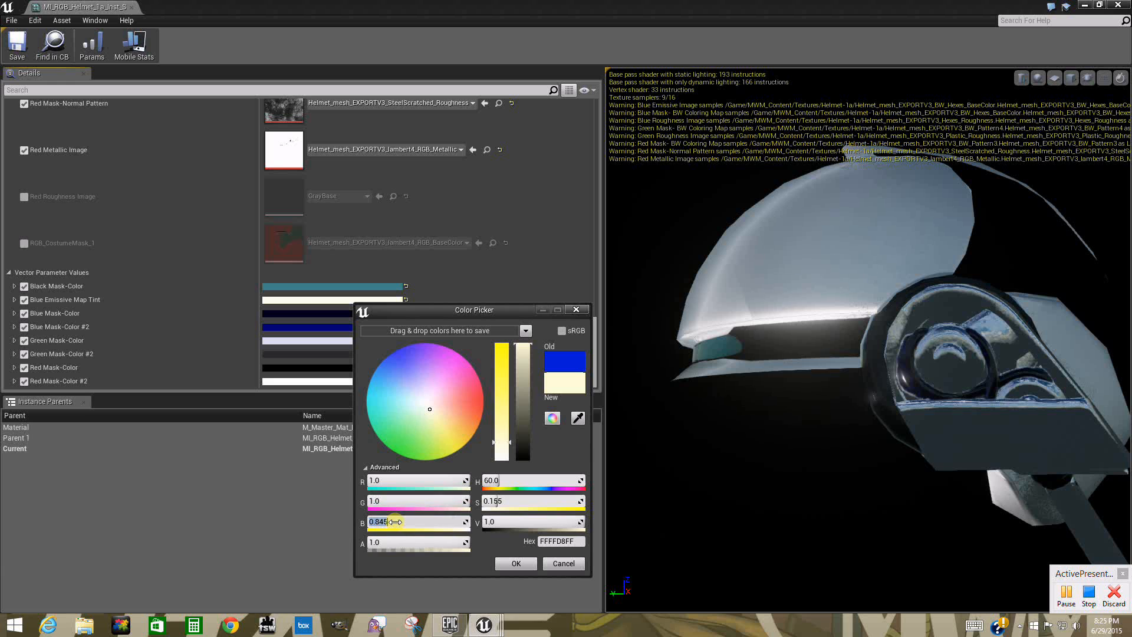
{"action": "type", "text": "8"}
{"action": "key", "text": "Return"}
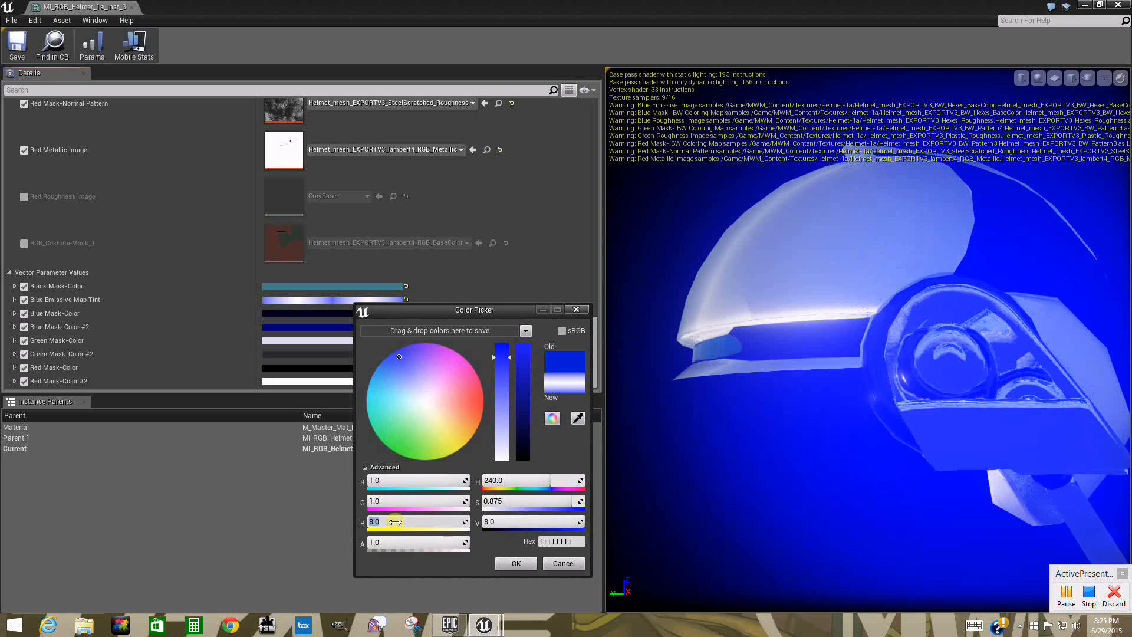
{"action": "left_click", "coordinate": [516, 564]}
- Reduce the Blue Emissive Boost Power to 2
{"action": "left_click_drag", "start_coordinate": [595, 348], "coordinate": [581, 267]}
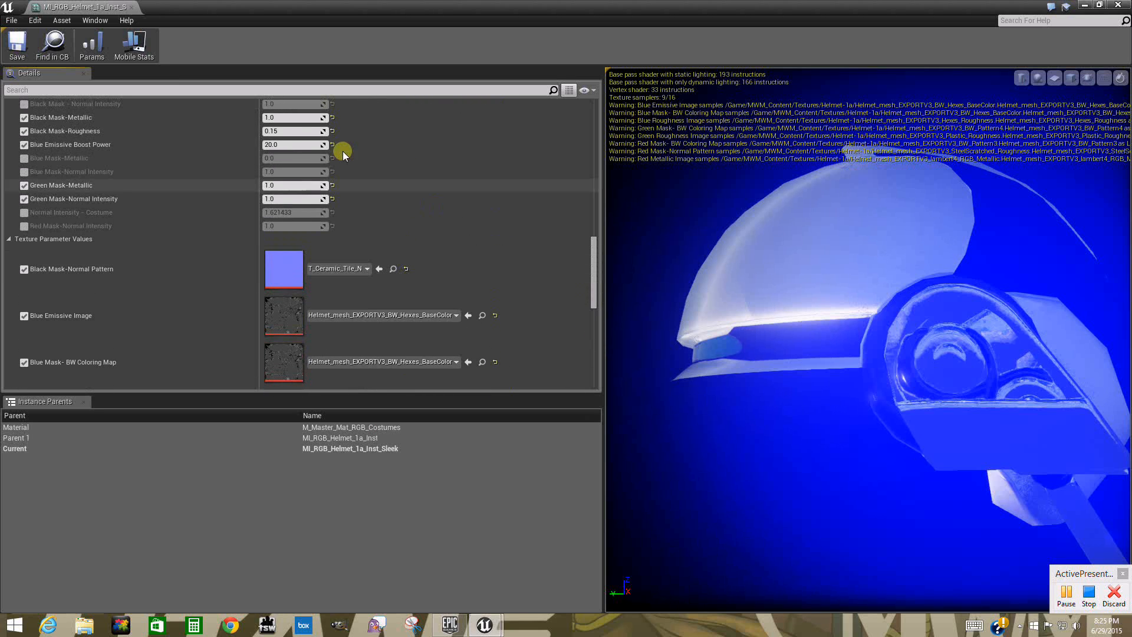
{"action": "left_click", "coordinate": [300, 146]}
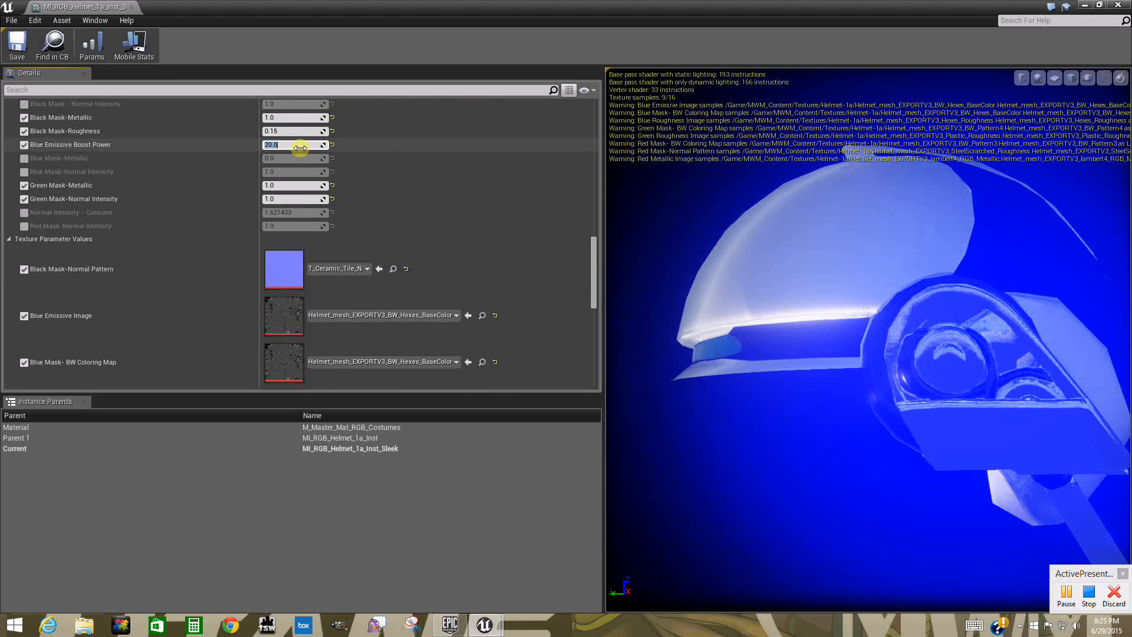
{"action": "type", "text": "2"}
{"action": "key", "text": "Return"}
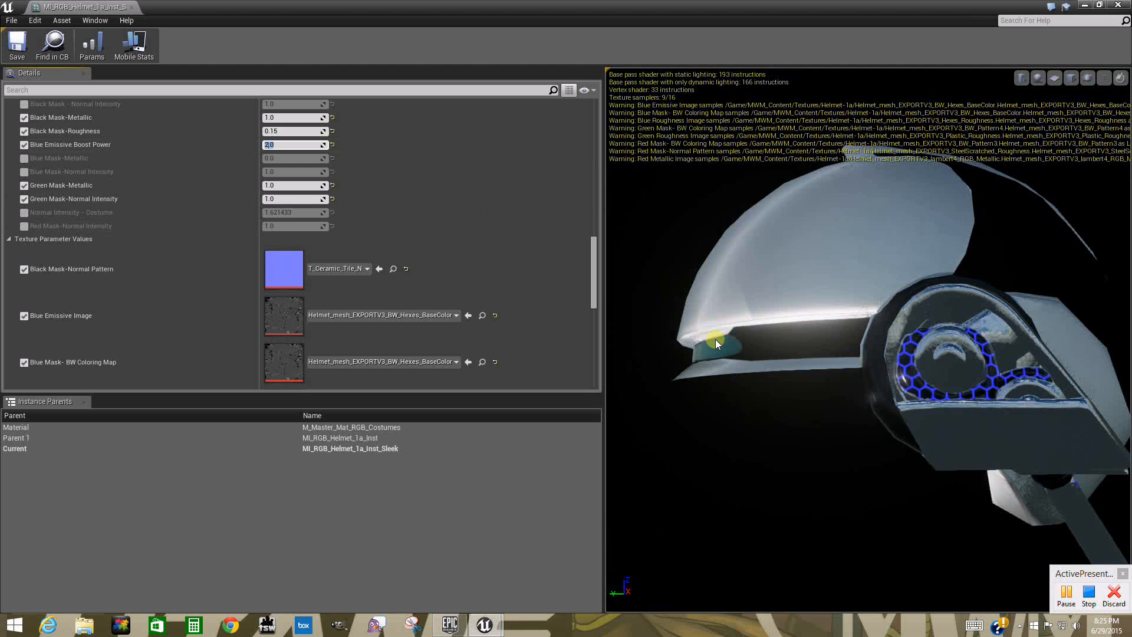
- Try a Blue Emissive Boost Power of 0.5, and raise it to 1
{"action": "left_click", "coordinate": [310, 146]}
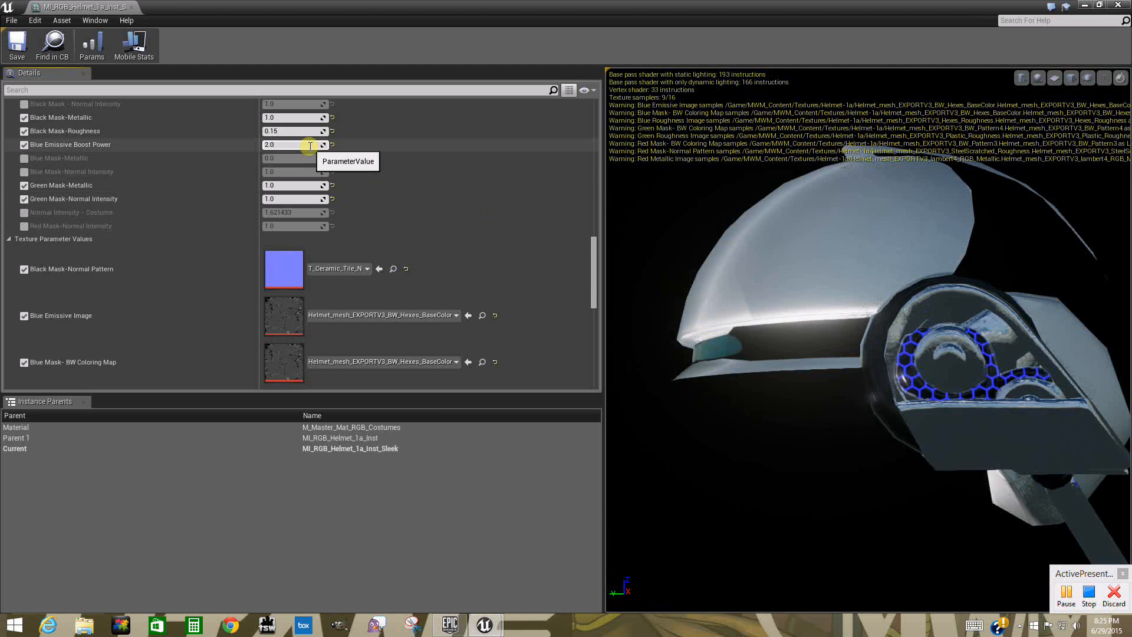
{"action": "left_click_drag", "start_coordinate": [309, 145], "coordinate": [257, 147]}
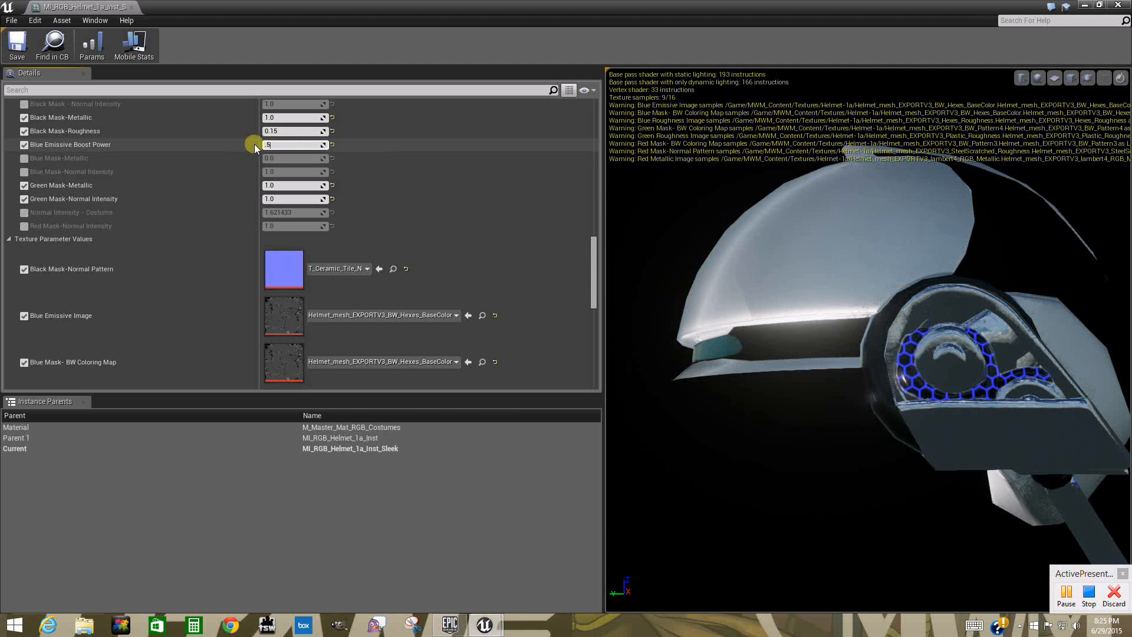
{"action": "key", "text": "Return"}
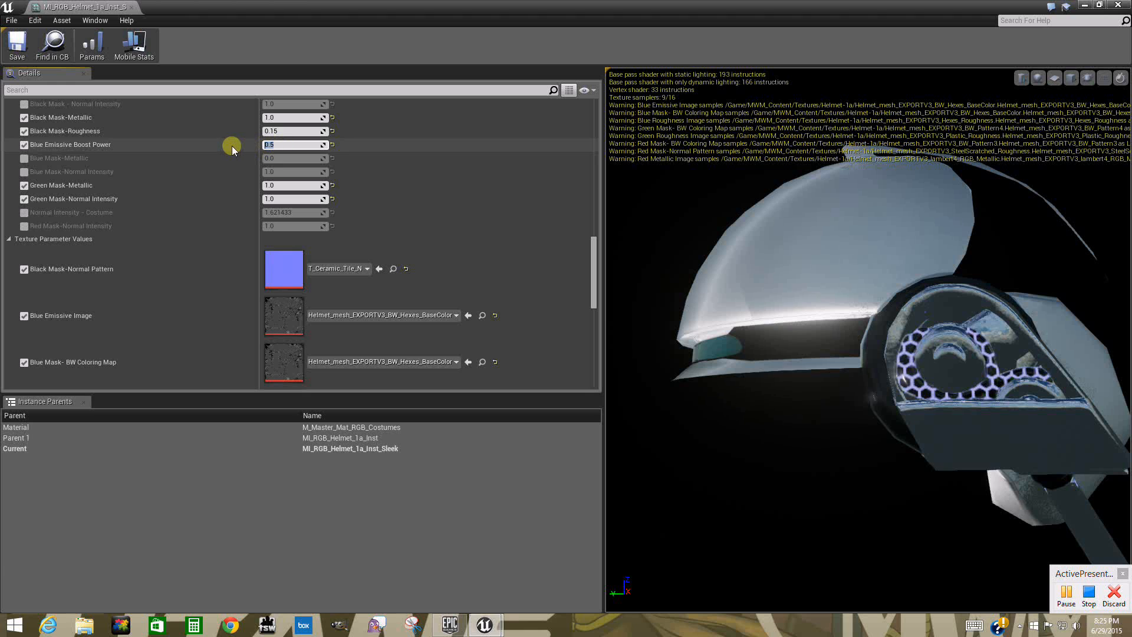
{"action": "type", "text": "1"}
{"action": "key", "text": "Return"}
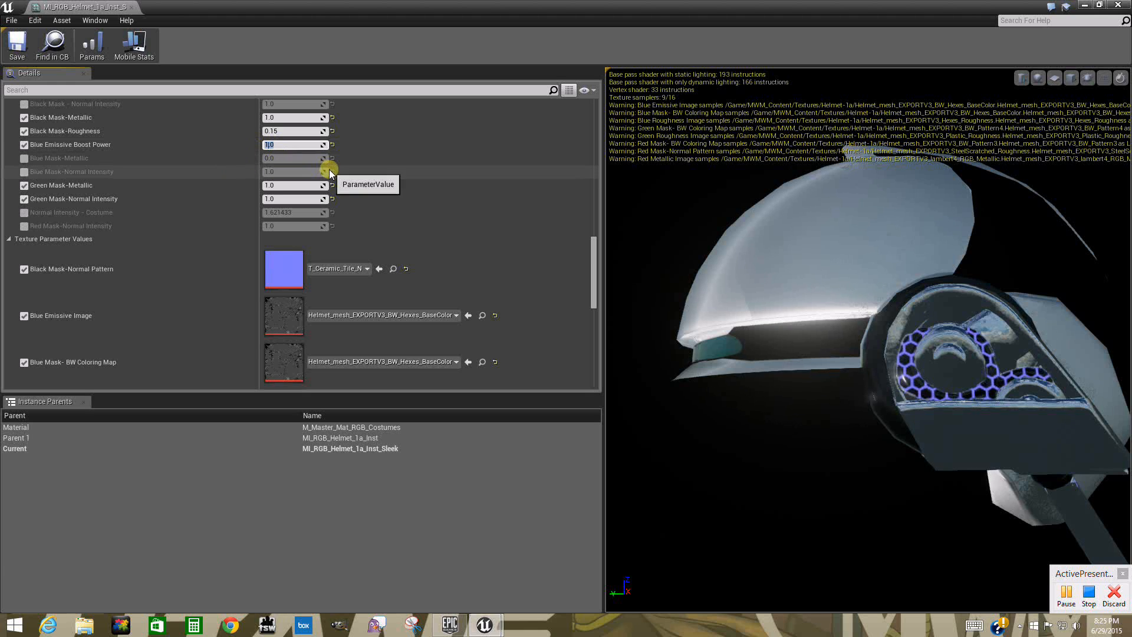
- Increase the Blue Emissive Boost Power gradually through about 1.36 and 4.55, and set it to 6
{"action": "left_click", "coordinate": [326, 145]}
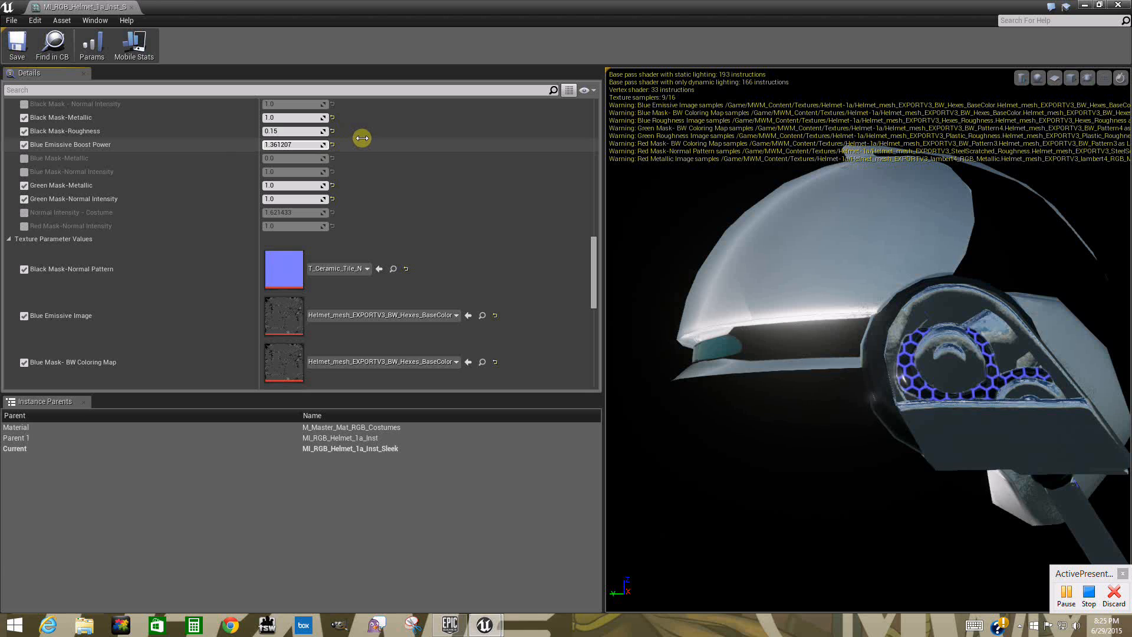
{"action": "left_click_drag", "start_coordinate": [362, 138], "coordinate": [427, 115]}
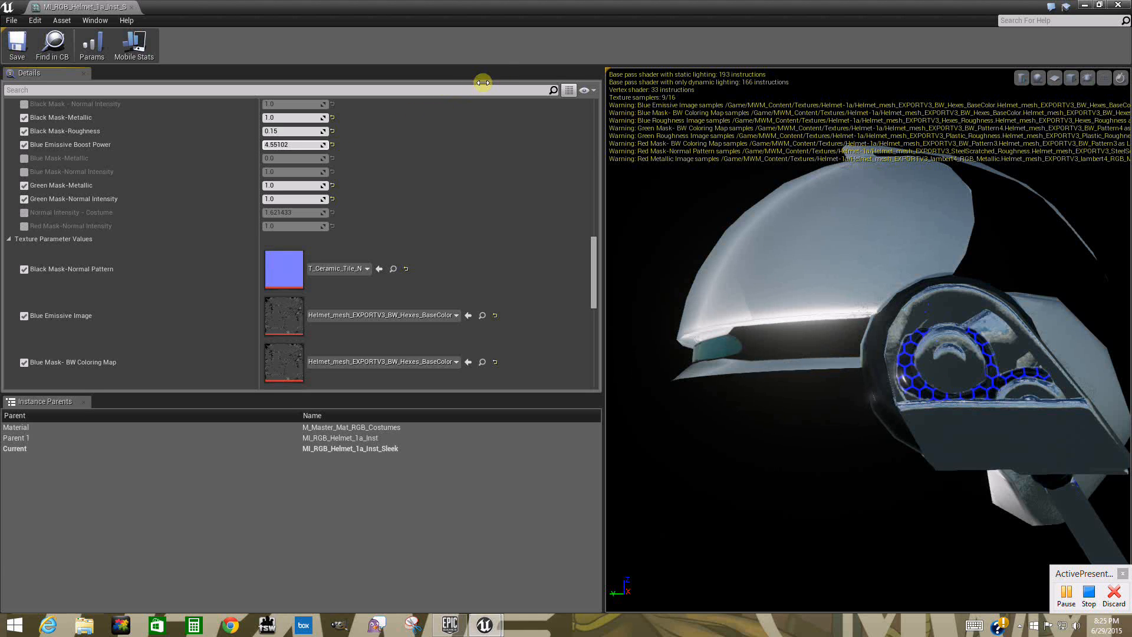
{"action": "left_click_drag", "start_coordinate": [483, 83], "coordinate": [308, 145]}
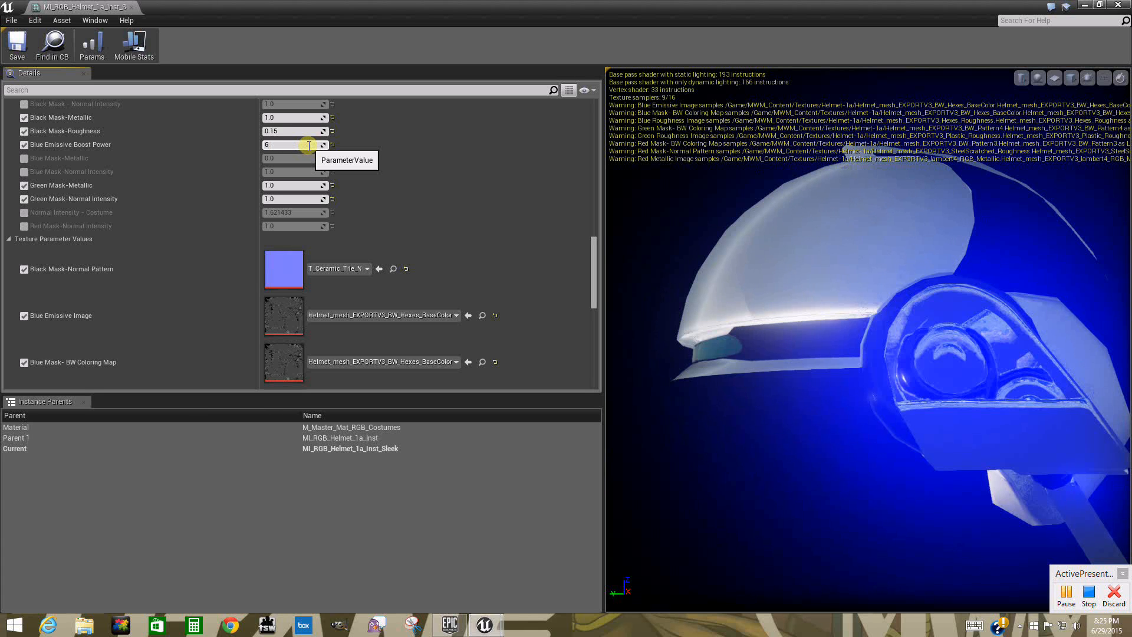
{"action": "key", "text": "Return"}
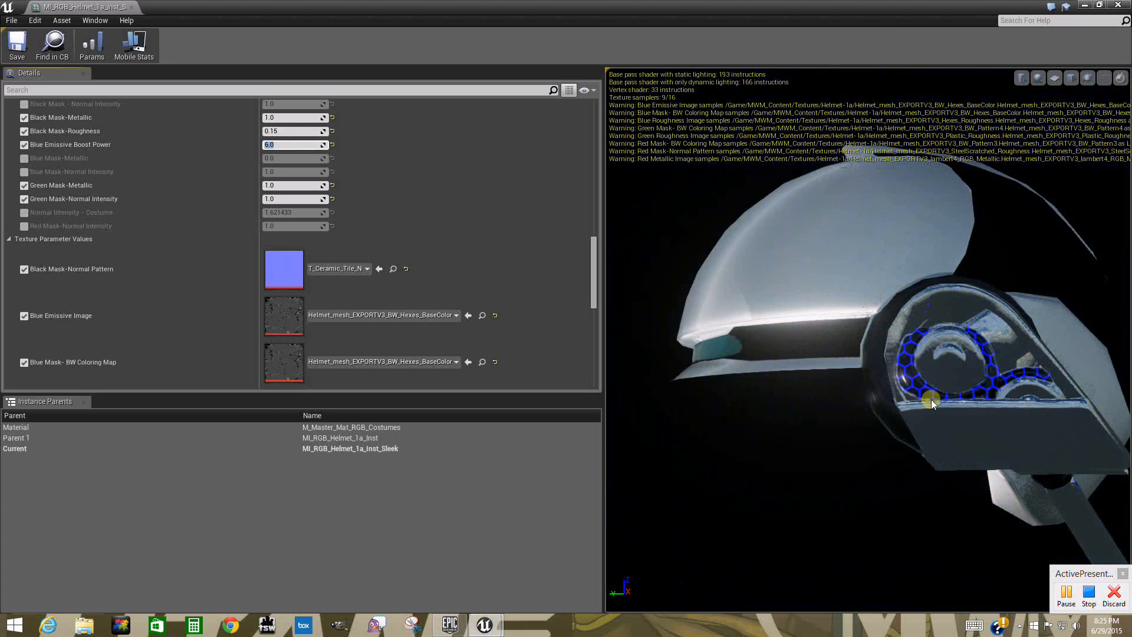
- Shrink the material instance editor below the helmet in the level view, and set the Blue Emissive Boost Power to 8
{"action": "left_click_drag", "start_coordinate": [940, 435], "coordinate": [850, 456]}
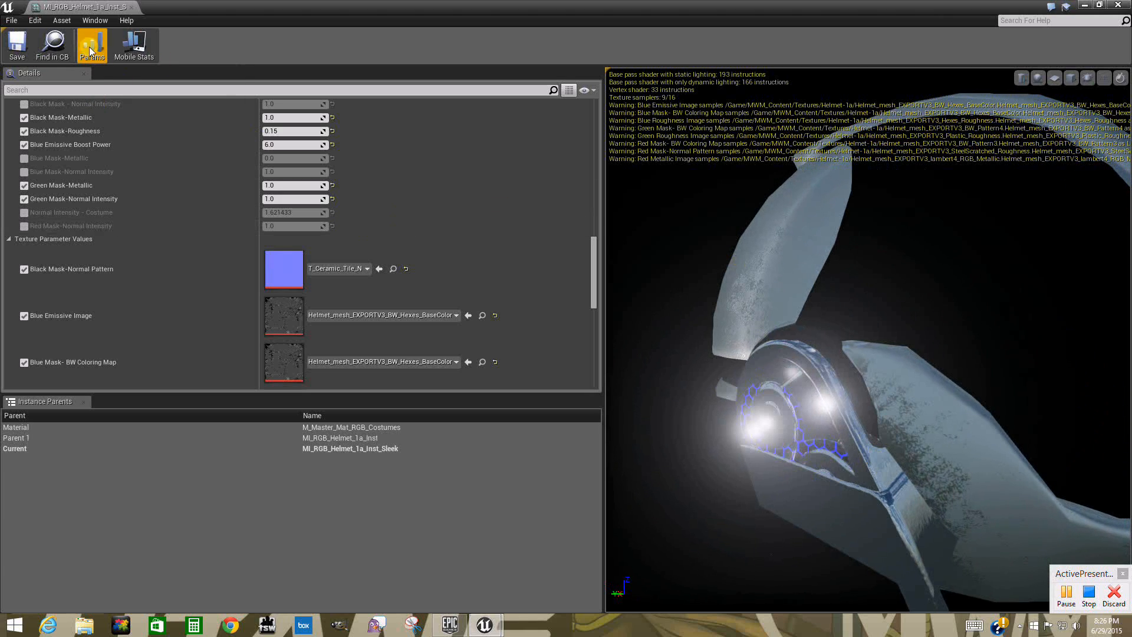
{"action": "left_click_drag", "start_coordinate": [86, 11], "coordinate": [350, 208]}
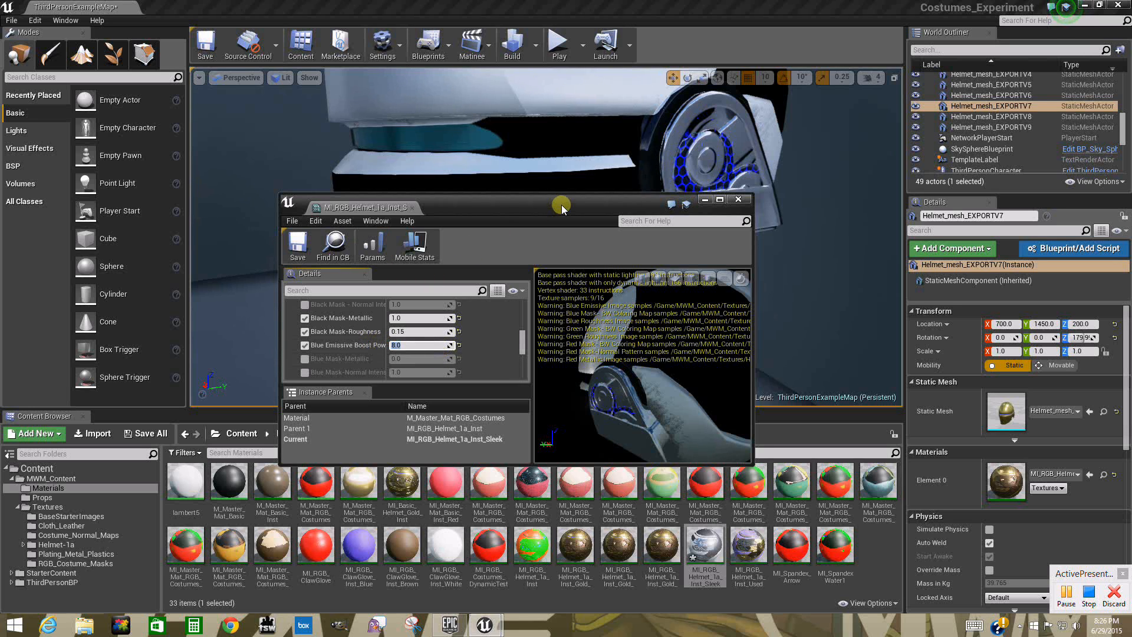
{"action": "left_click_drag", "start_coordinate": [561, 206], "coordinate": [506, 203]}
{"action": "left_click_drag", "start_coordinate": [772, 260], "coordinate": [729, 276]}
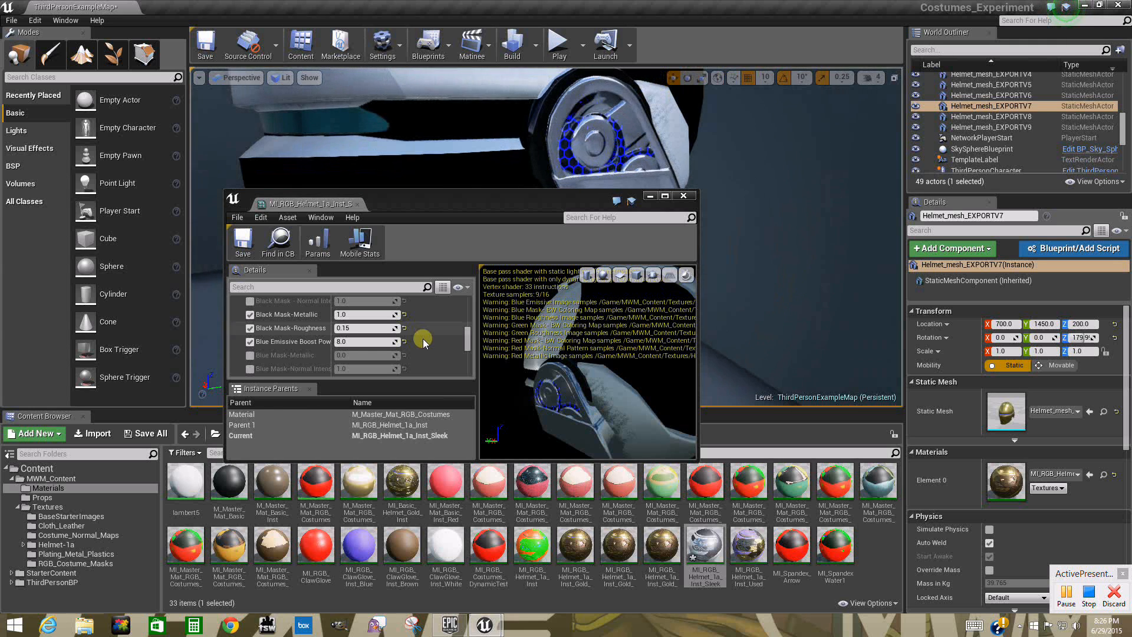
- Try a Blue Emissive Boost Power of 10, and lower it to 9
{"action": "left_click", "coordinate": [375, 341]}
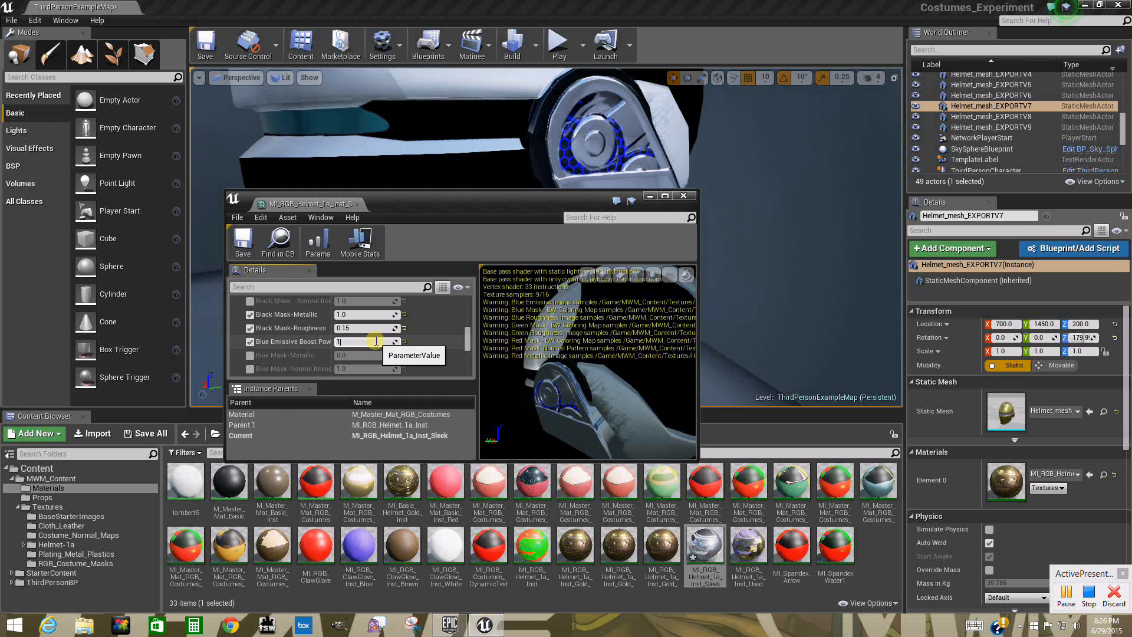
{"action": "key", "text": "Return"}
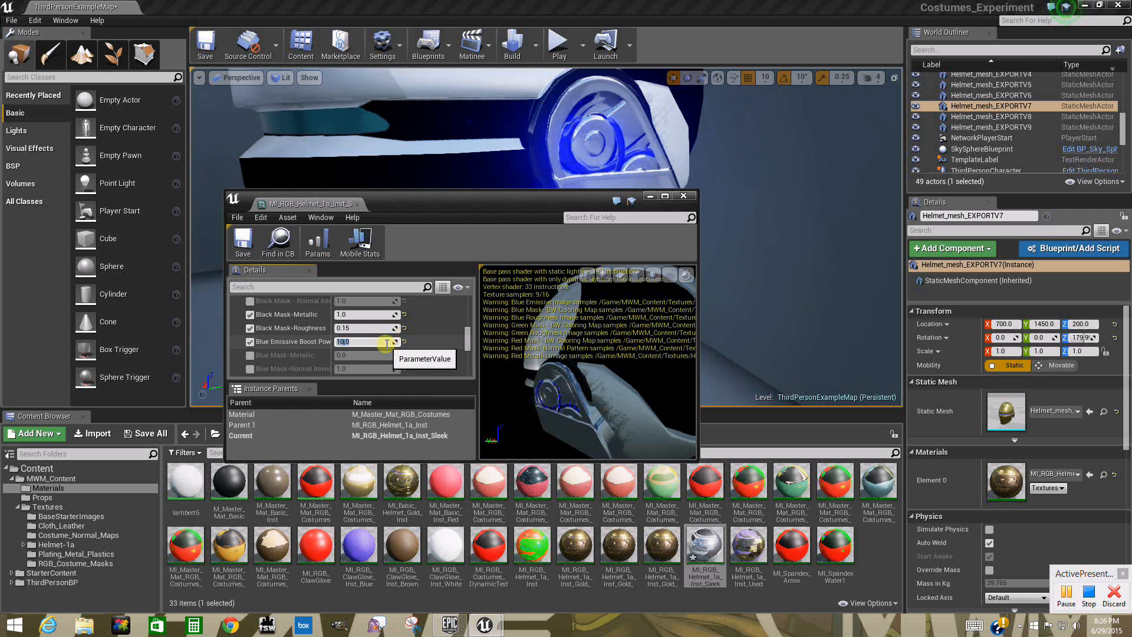
{"action": "left_click", "coordinate": [386, 342]}
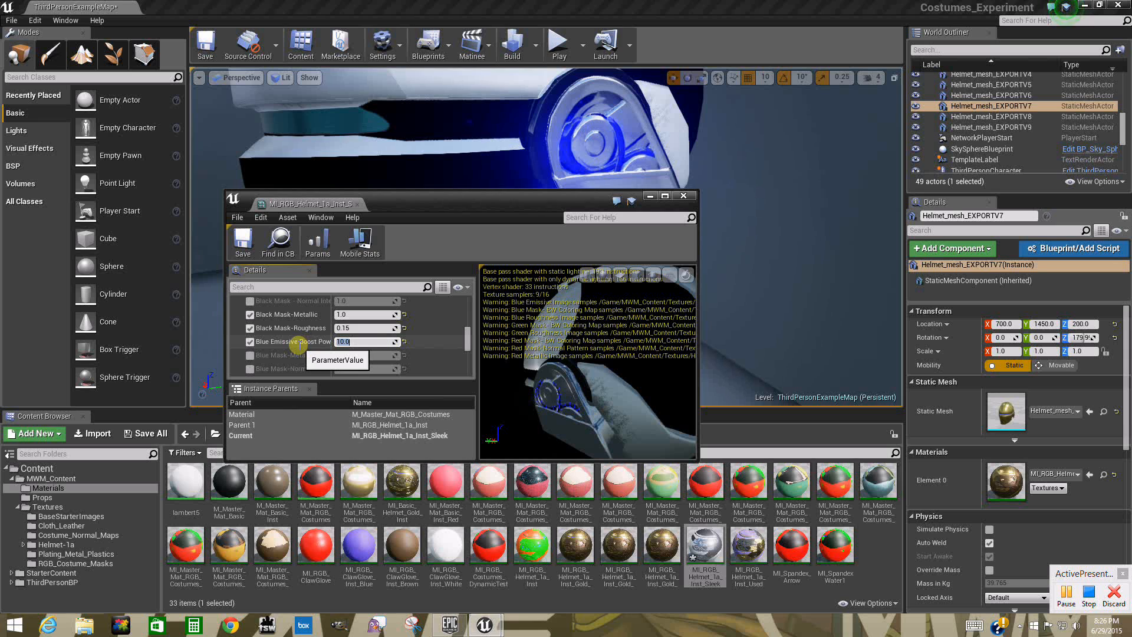
{"action": "type", "text": "9"}
{"action": "key", "text": "Return"}
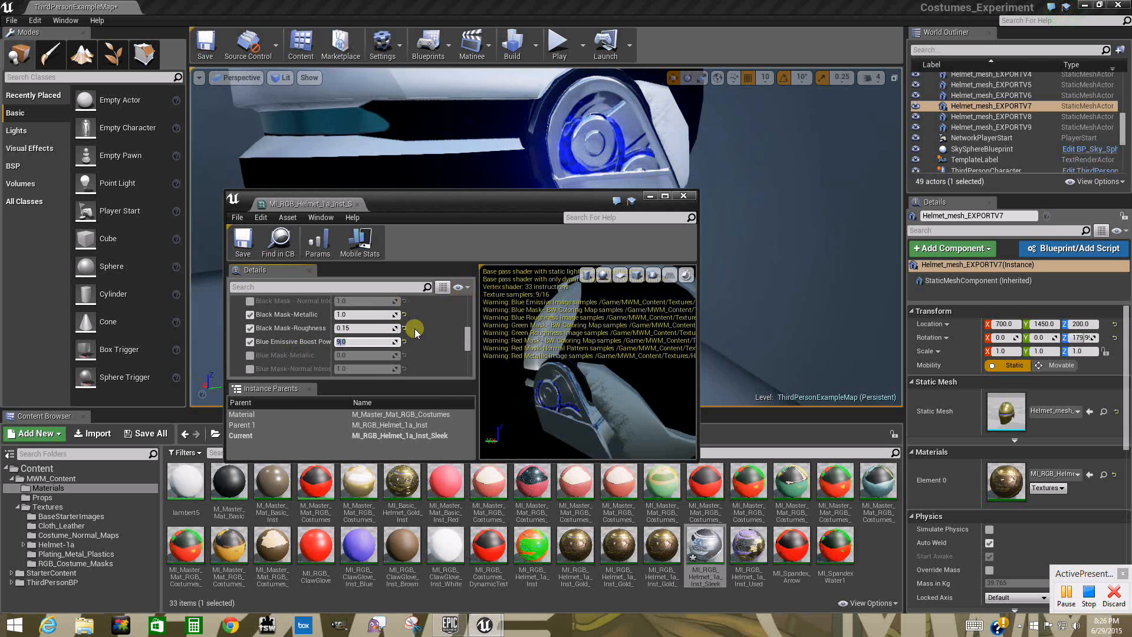
- Fine-tune the Blue Emissive Boost Power to 8.4 and close the material instance editor
{"action": "left_click", "coordinate": [386, 342]}
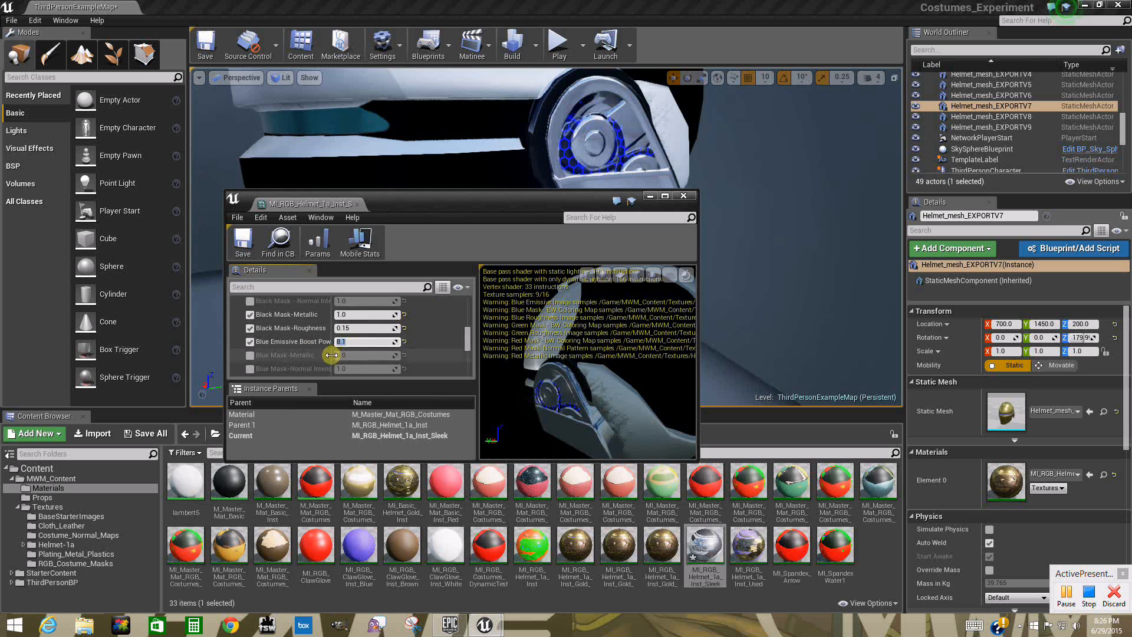
{"action": "left_click", "coordinate": [348, 342]}
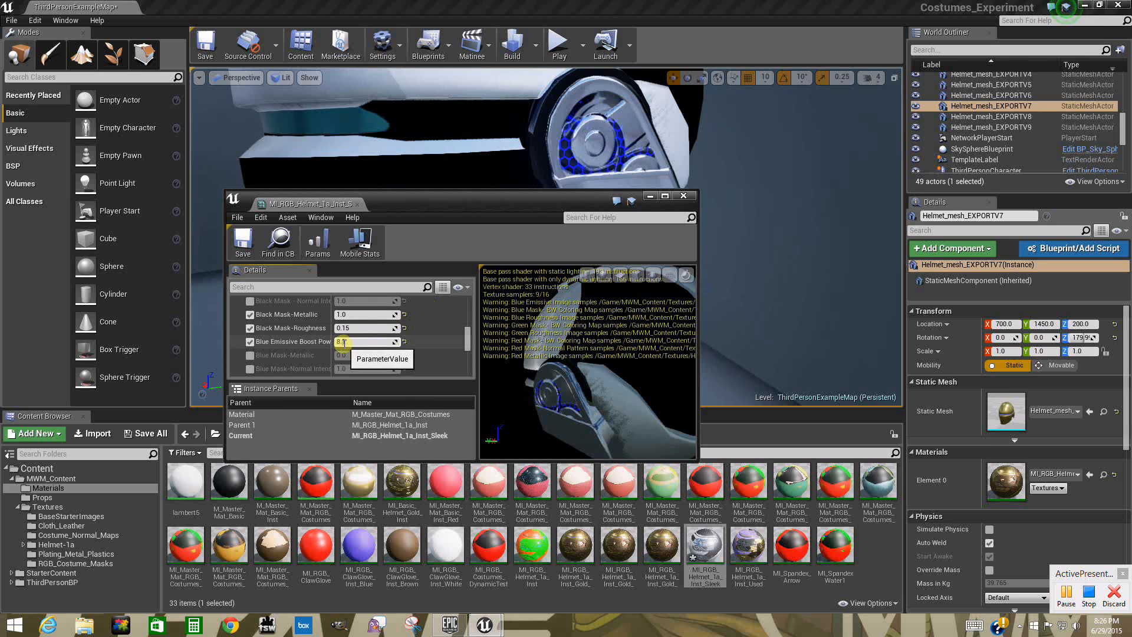
{"action": "key", "text": "Return"}
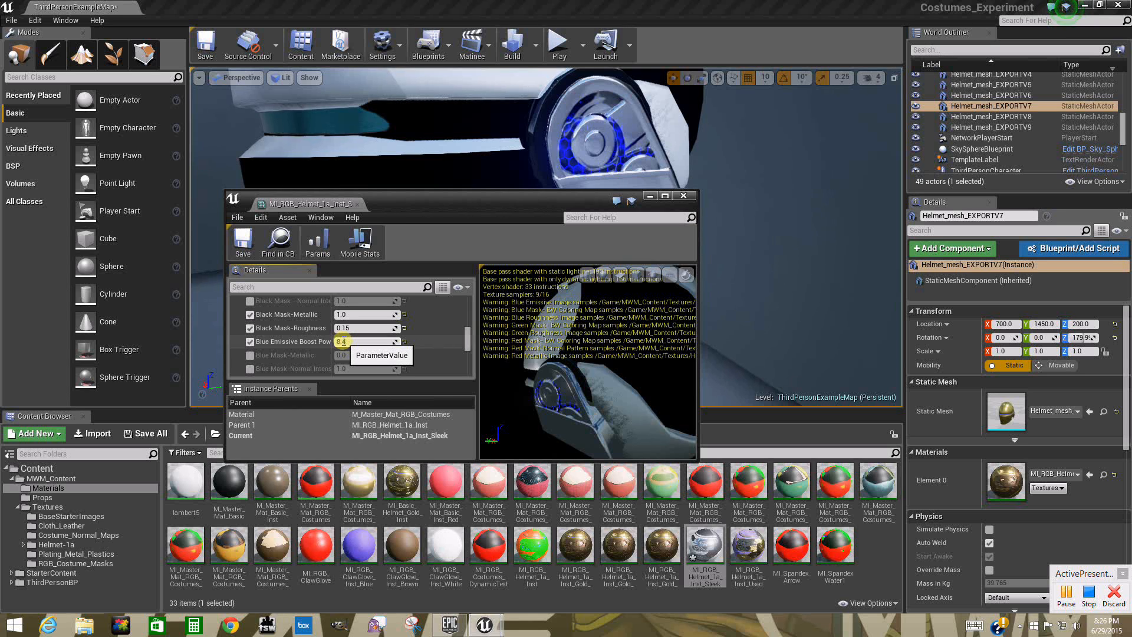
{"action": "key", "text": "Return"}
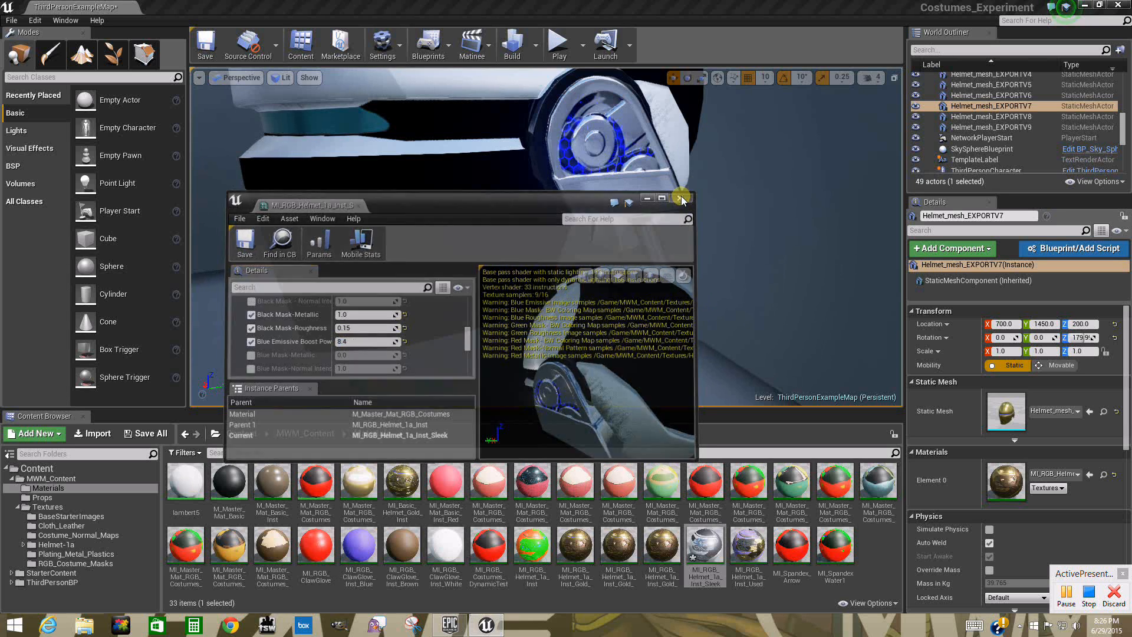
{"action": "left_click", "coordinate": [682, 200]}
- Save the modified MI_RGB_Helmet_1a_Inst_Sleek material instance and the ThirdPersonExampleMap level
{"action": "left_click_drag", "start_coordinate": [584, 218], "coordinate": [366, 153]}
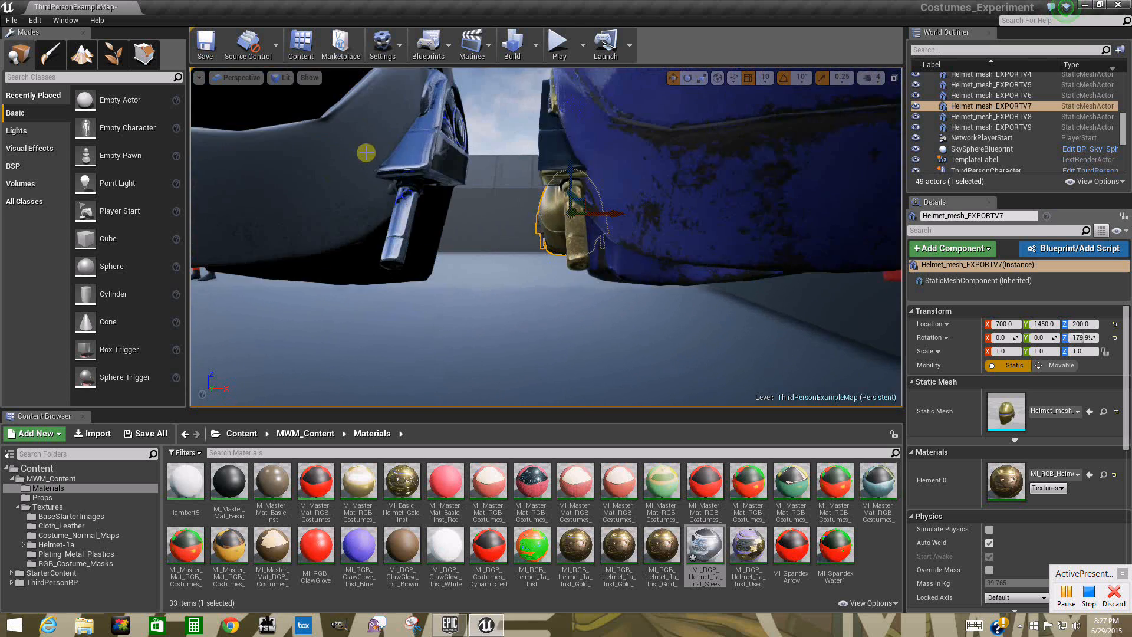
{"action": "right_click_drag", "start_coordinate": [366, 153], "coordinate": [670, 236]}
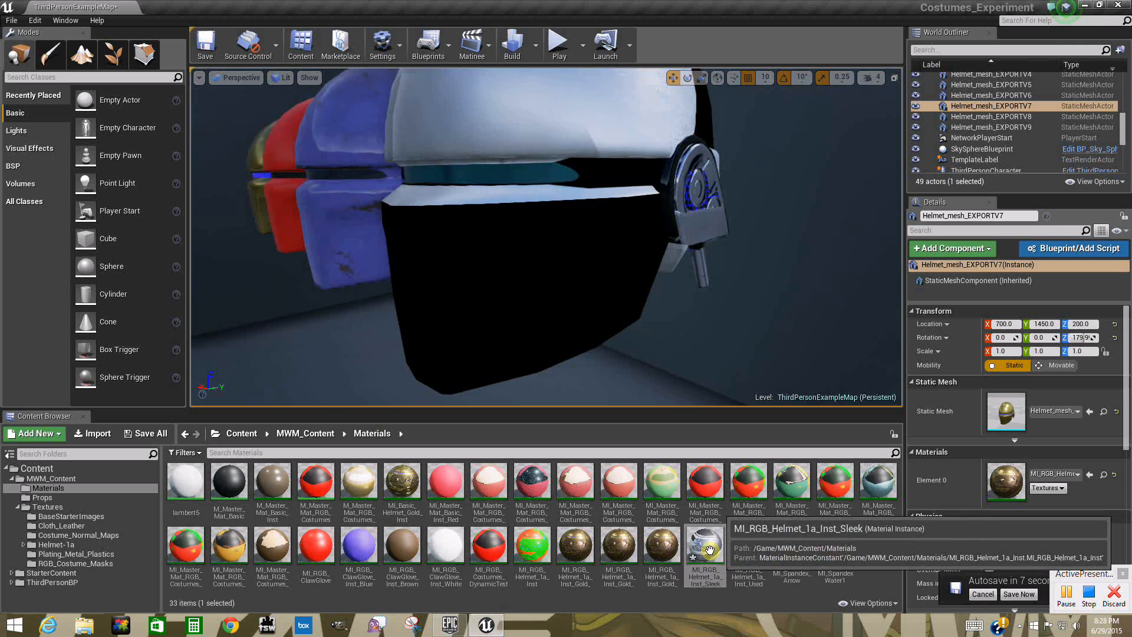
{"action": "left_click", "coordinate": [147, 436]}
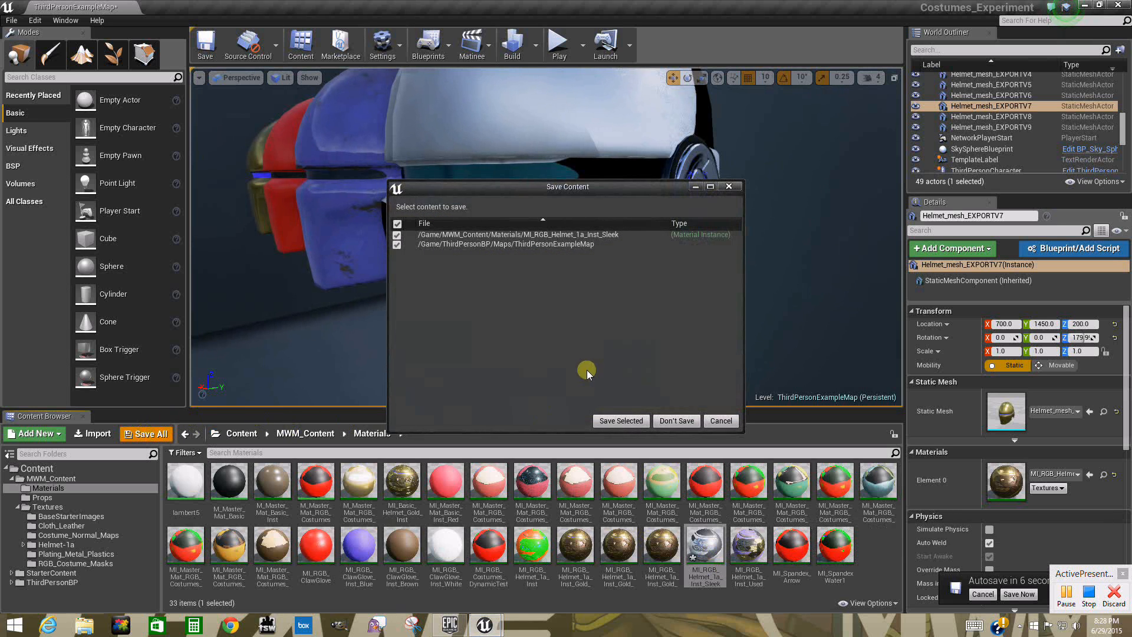
{"action": "left_click", "coordinate": [614, 423]}
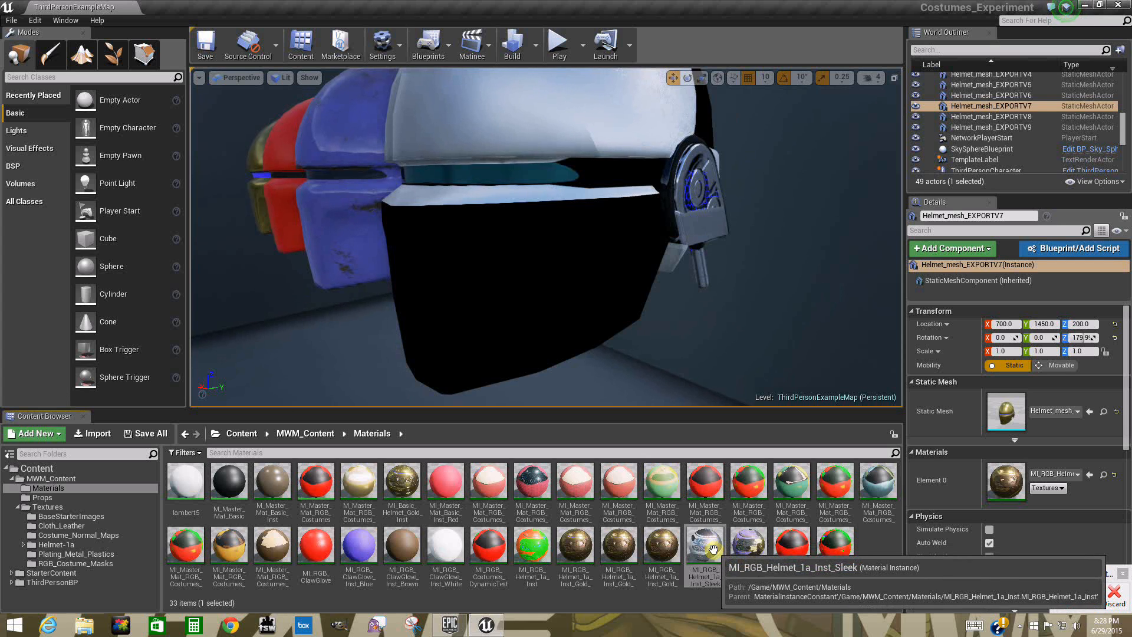
- Reopen the MI_RGB_Helmet_1a_Inst_Sleek material instance and widen its editor window and preview area
{"action": "double_click", "coordinate": [711, 549]}
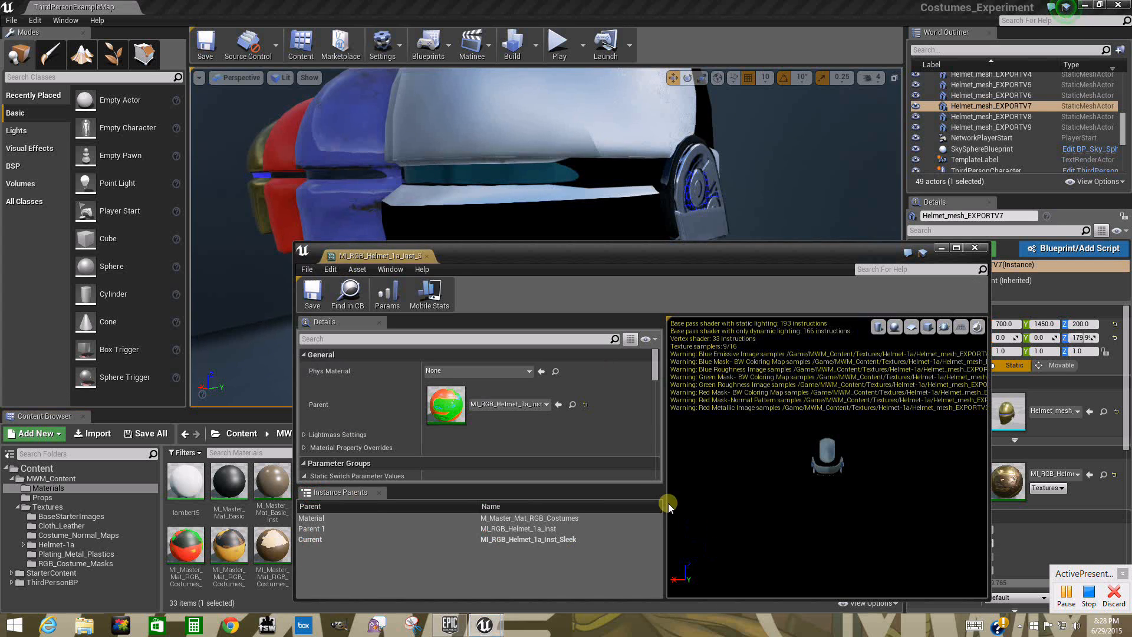
{"action": "left_click_drag", "start_coordinate": [652, 367], "coordinate": [655, 392]}
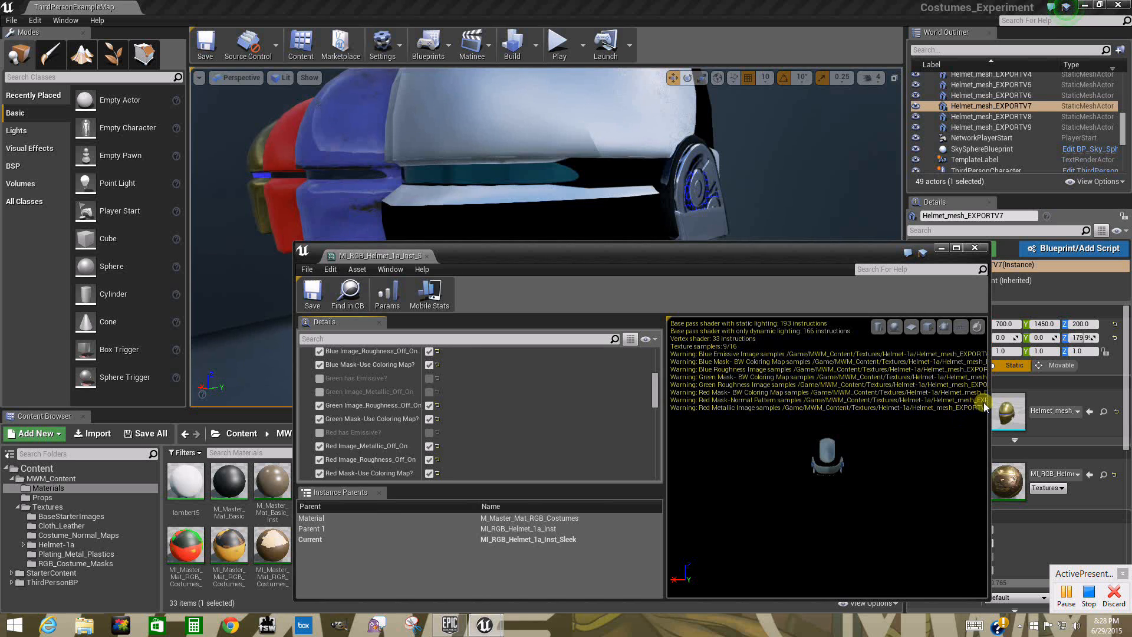
{"action": "left_click_drag", "start_coordinate": [989, 404], "coordinate": [1065, 404]}
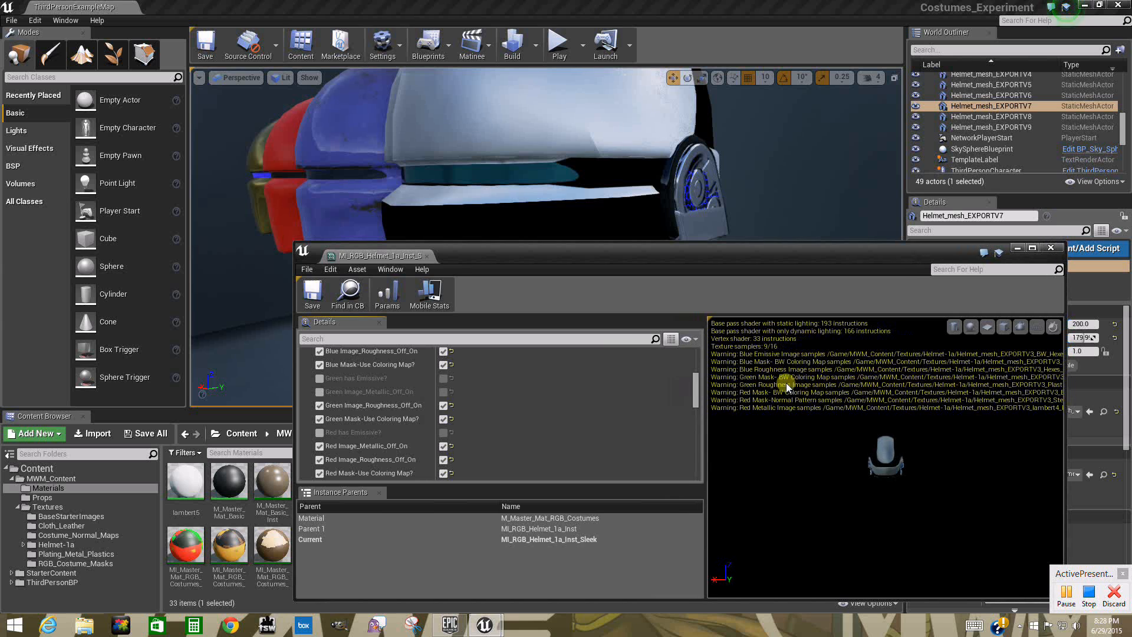
{"action": "left_click_drag", "start_coordinate": [706, 432], "coordinate": [588, 405]}
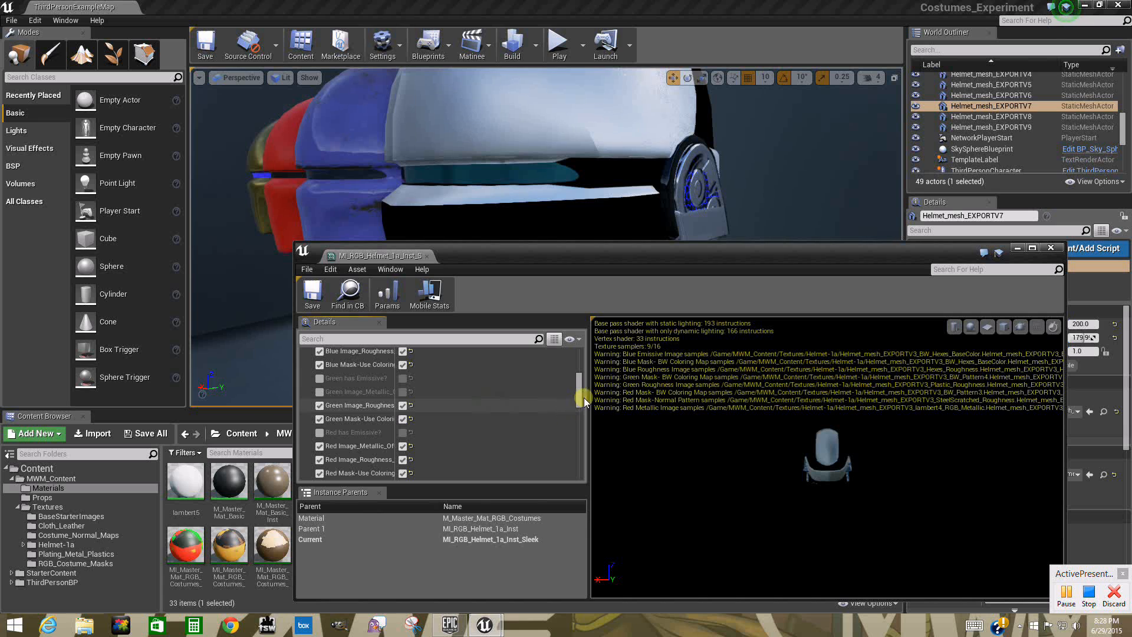
- Enable the Normal Intensity - Costume parameter override and disable it again
{"action": "left_click_drag", "start_coordinate": [580, 383], "coordinate": [588, 401]}
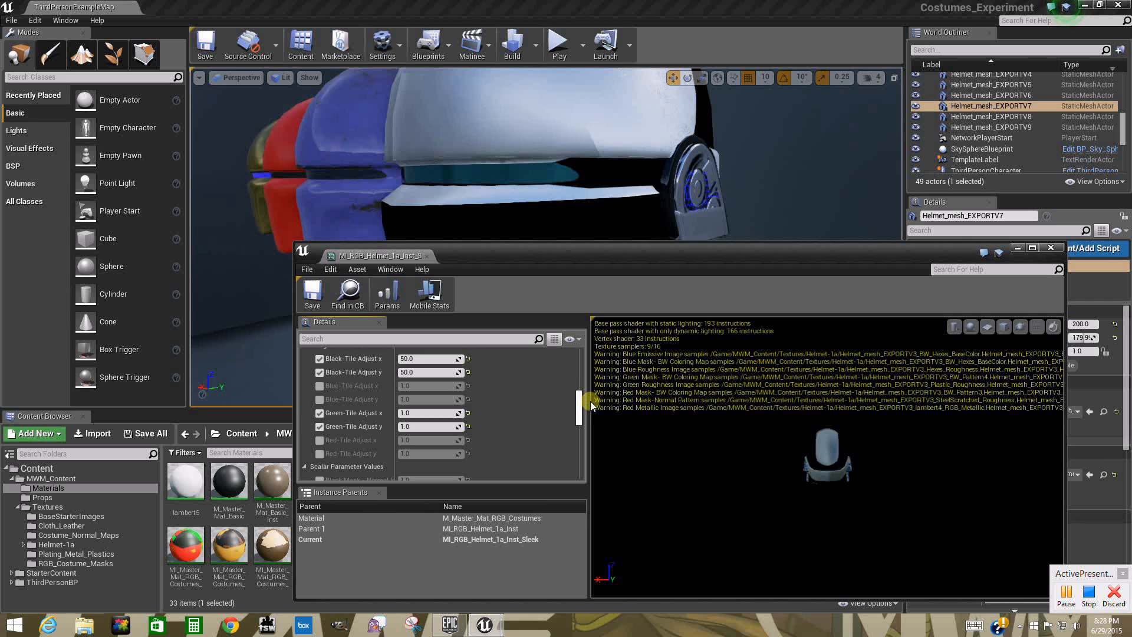
{"action": "left_click_drag", "start_coordinate": [591, 405], "coordinate": [595, 432]}
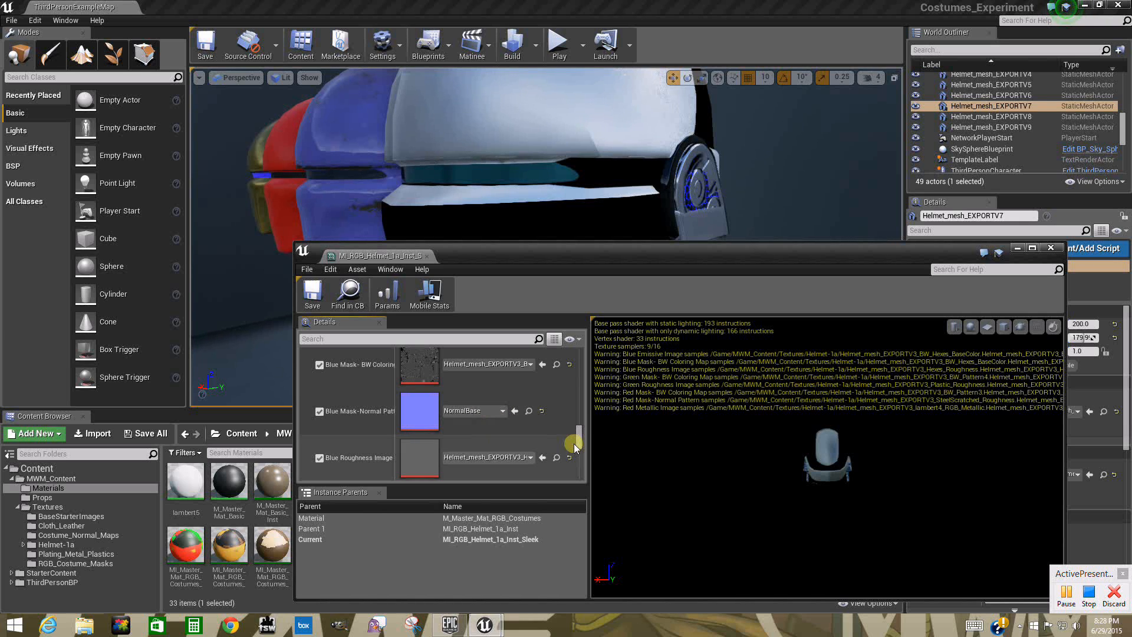
{"action": "mouse_move", "coordinate": [578, 441]}
{"action": "left_mouse_down"}
{"action": "mouse_move", "coordinate": [579, 427]}
{"action": "mouse_move", "coordinate": [578, 453]}
{"action": "left_mouse_up"}
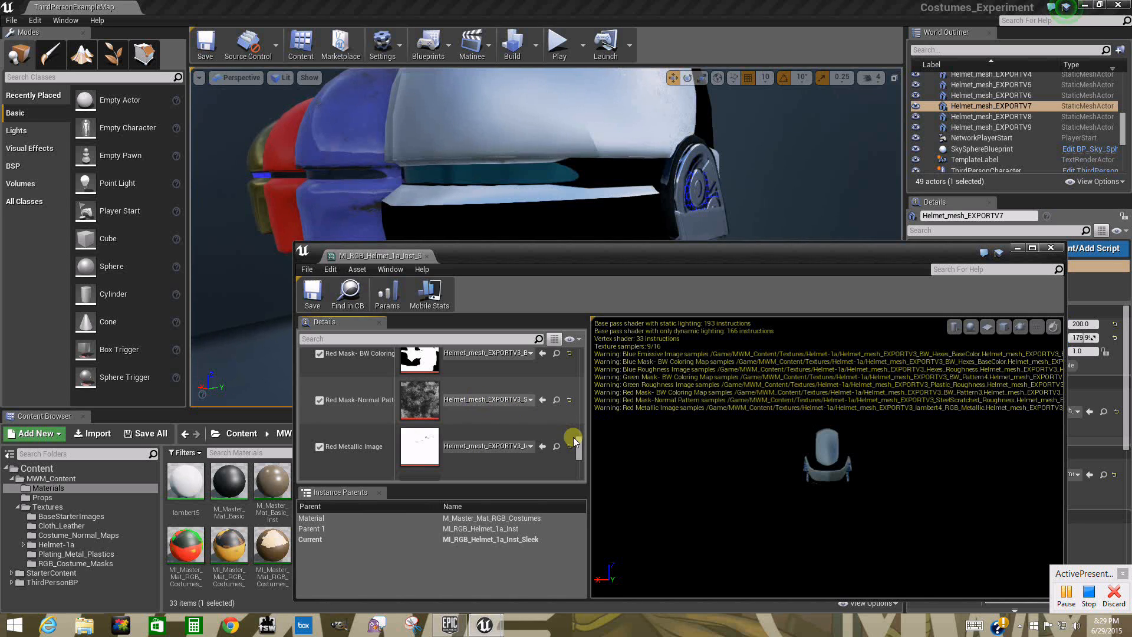
{"action": "mouse_move", "coordinate": [577, 440]}
{"action": "left_mouse_down"}
{"action": "mouse_move", "coordinate": [577, 452]}
{"action": "mouse_move", "coordinate": [571, 368]}
{"action": "mouse_move", "coordinate": [571, 425]}
{"action": "left_mouse_up"}
{"action": "left_click", "coordinate": [319, 429]}
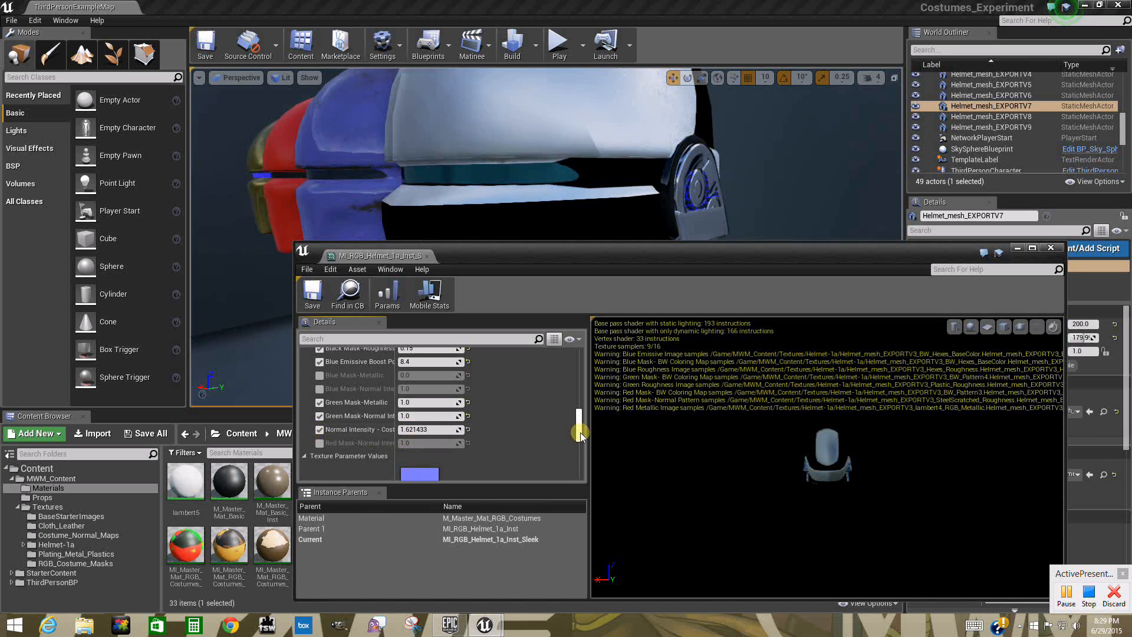
{"action": "mouse_move", "coordinate": [580, 433]}
{"action": "left_mouse_down"}
{"action": "mouse_move", "coordinate": [578, 464]}
{"action": "mouse_move", "coordinate": [577, 438]}
{"action": "left_mouse_up"}
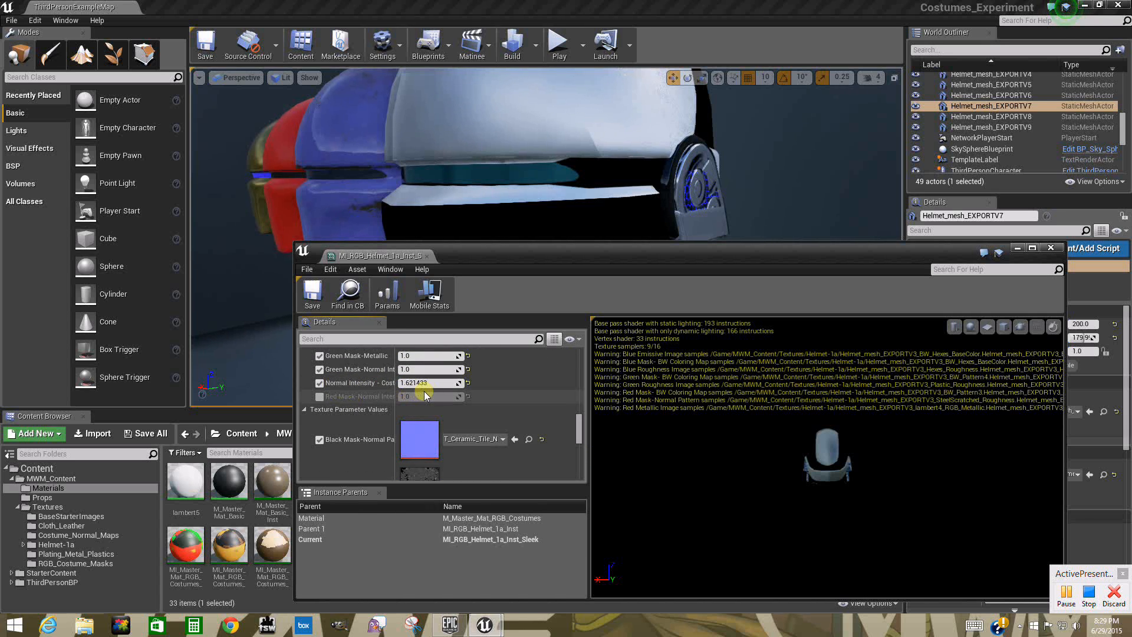
{"action": "left_click", "coordinate": [320, 383]}
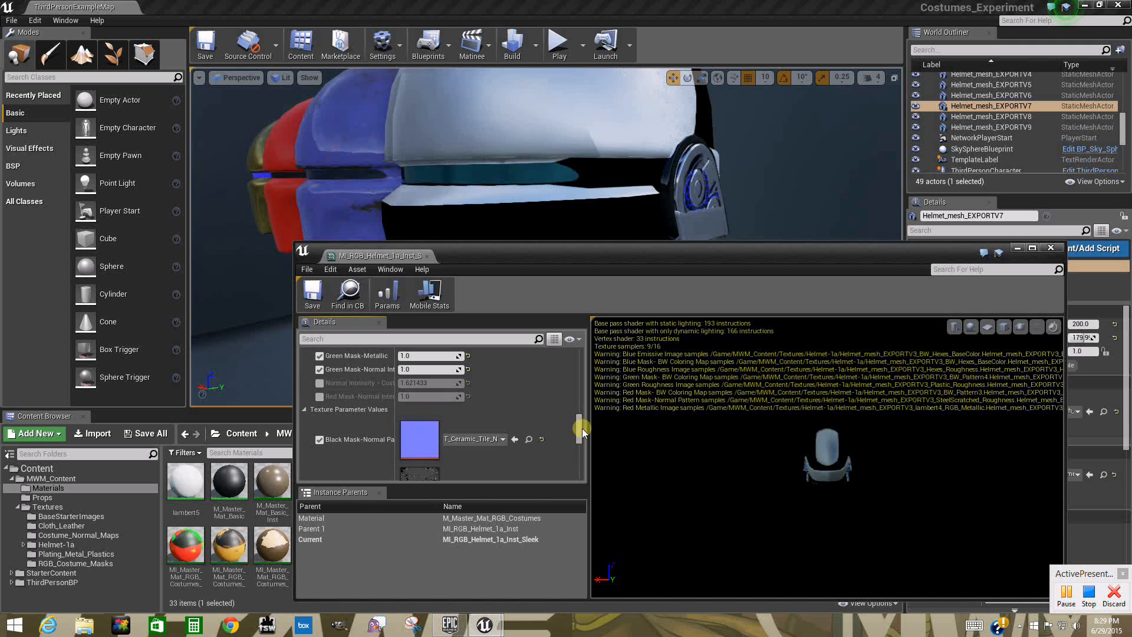
- Save the MI_RGB_Helmet_1a_Inst_Sleek material instance and close its editor
{"action": "left_click_drag", "start_coordinate": [577, 428], "coordinate": [568, 356]}
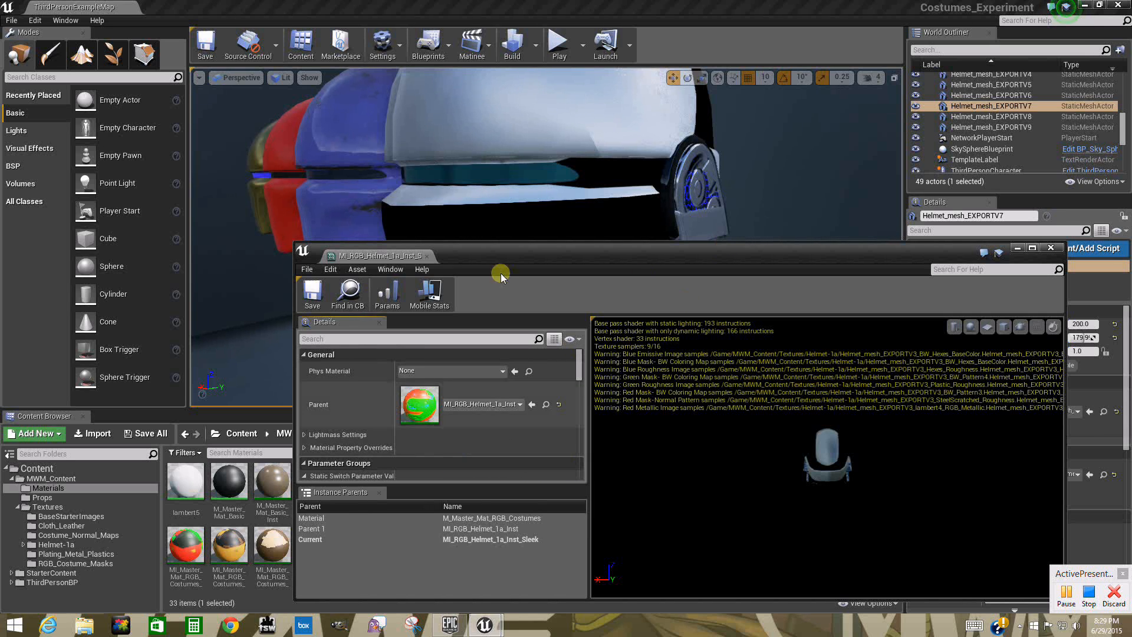
{"action": "left_click", "coordinate": [312, 292]}
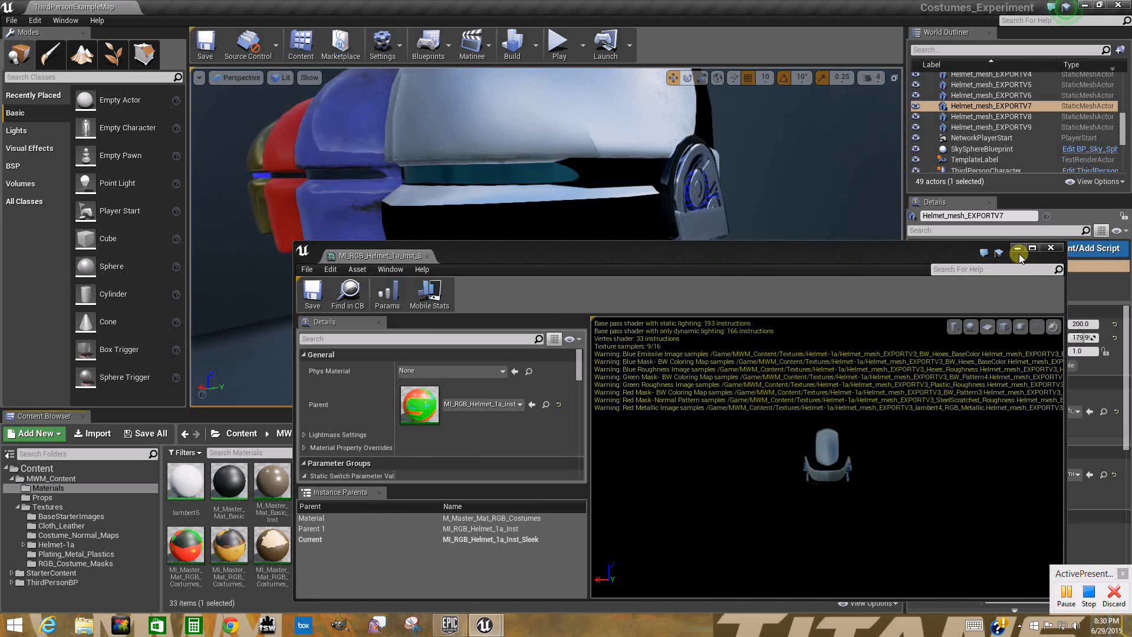
{"action": "left_click", "coordinate": [1052, 247]}
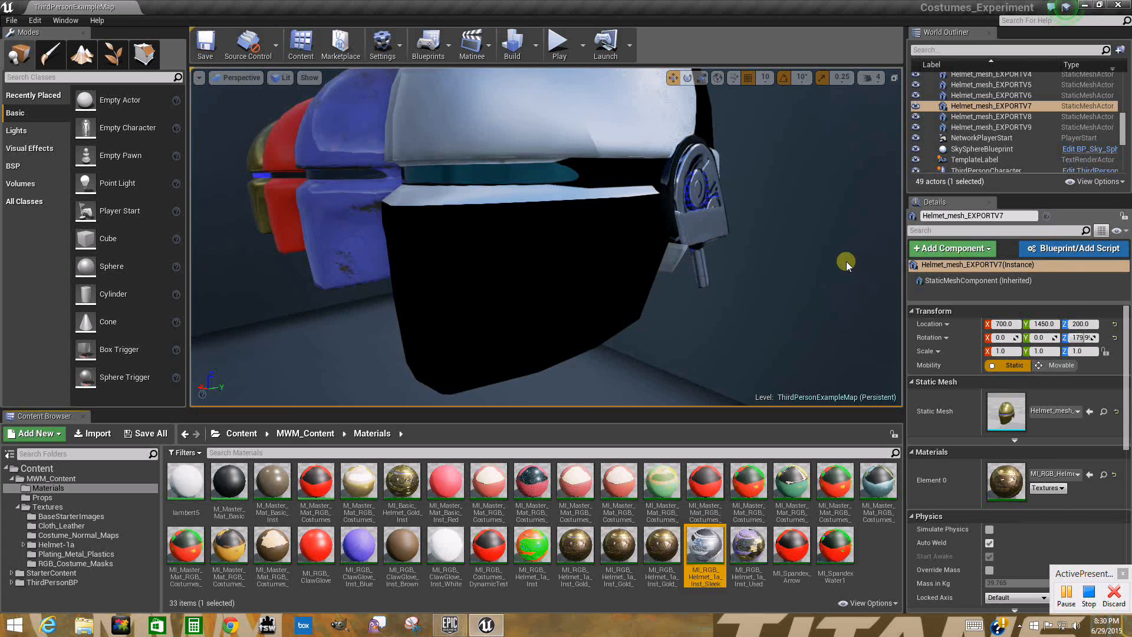
- Reopen the MI_RGB_Helmet_1a_Inst_Sleek material instance and frame the helmet's front close up in its preview
{"action": "left_click_drag", "start_coordinate": [767, 236], "coordinate": [695, 257]}
{"action": "right_click_drag", "start_coordinate": [695, 258], "coordinate": [759, 248]}
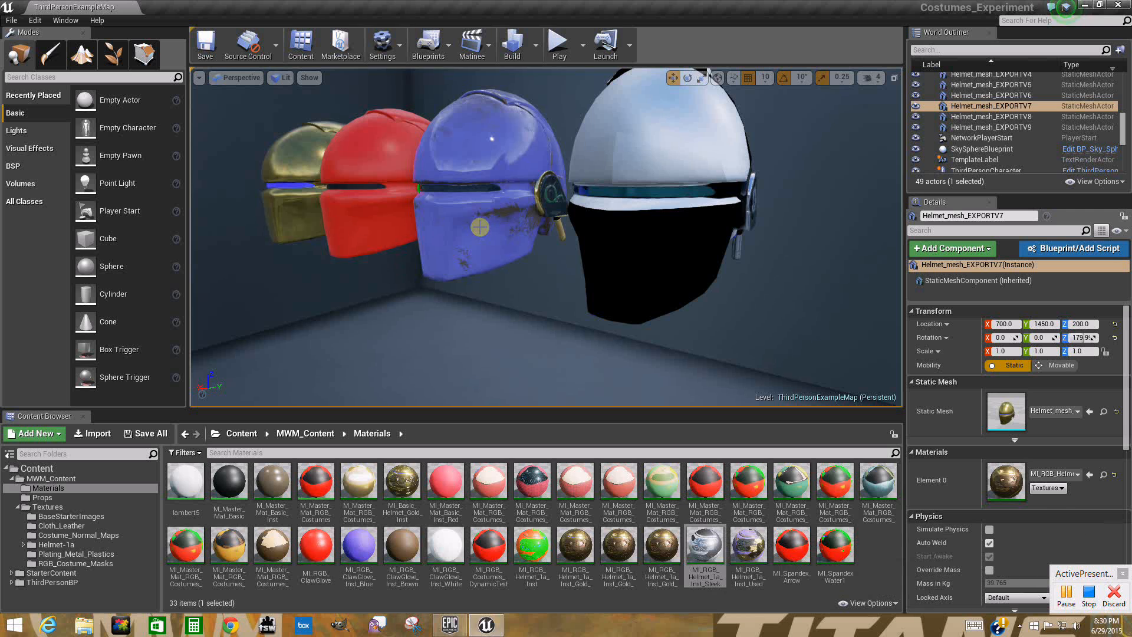
{"action": "right_click_drag", "start_coordinate": [655, 229], "coordinate": [501, 222]}
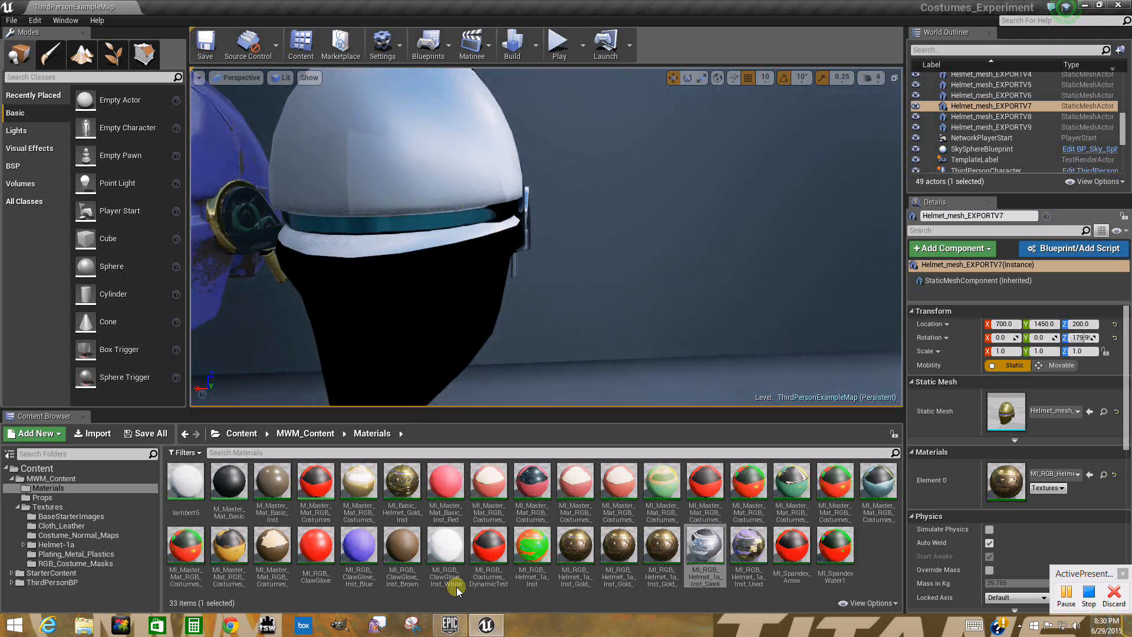
{"action": "double_click", "coordinate": [706, 549]}
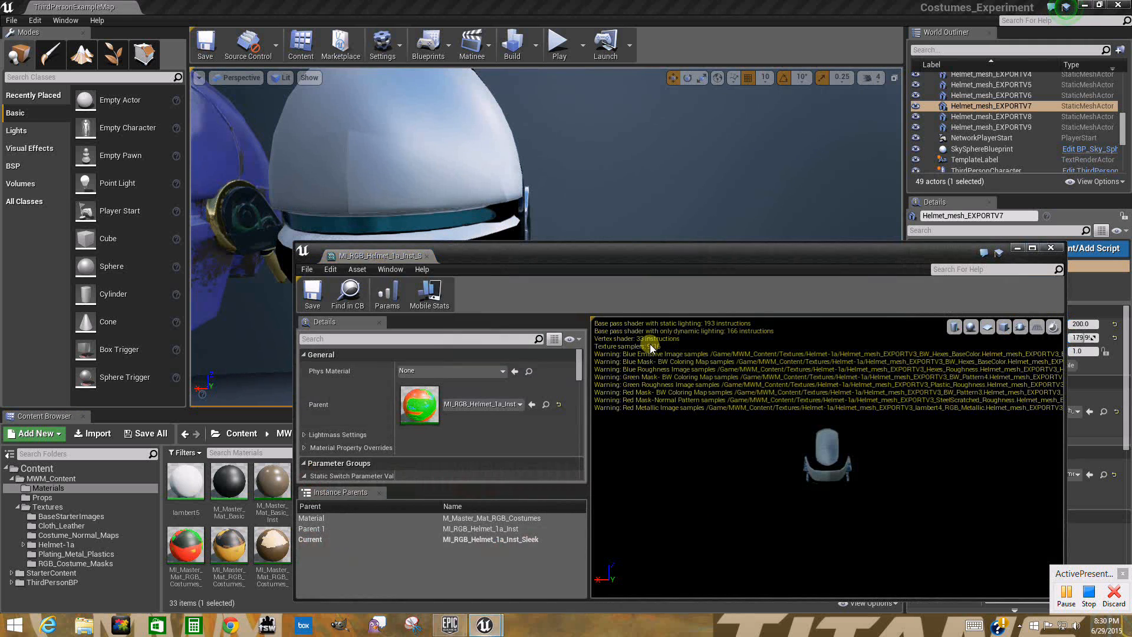
{"action": "scroll", "coordinate": [518, 394], "scroll_direction": "down", "scroll_amount": 5}
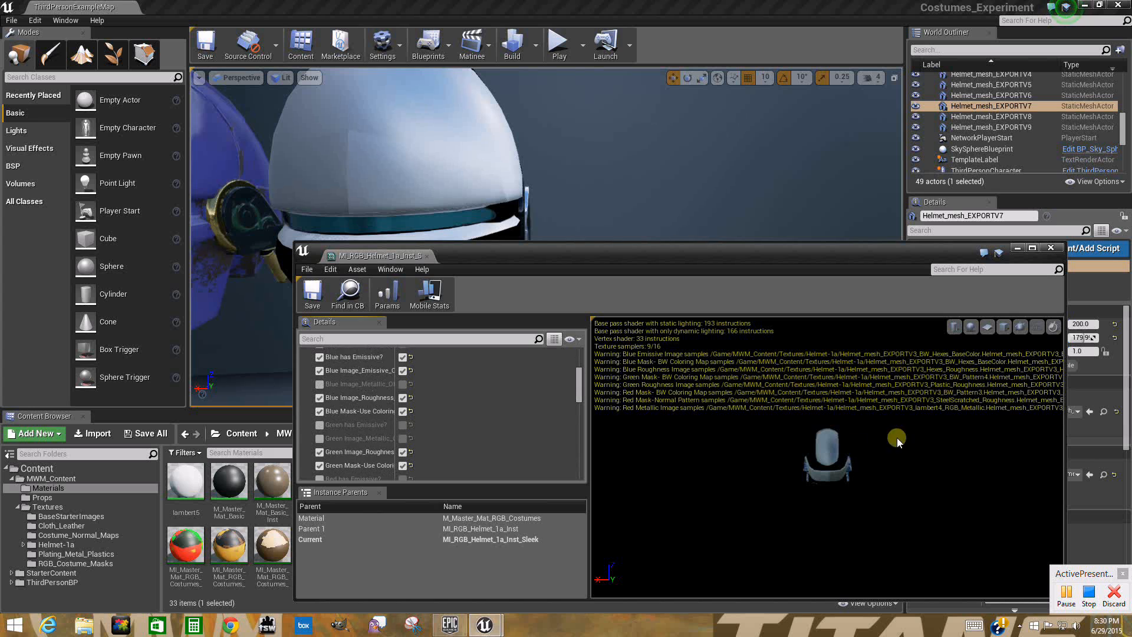
{"action": "mouse_move", "coordinate": [897, 438]}
{"action": "left_mouse_down"}
{"action": "mouse_move", "coordinate": [544, 454]}
{"action": "mouse_move", "coordinate": [887, 447]}
{"action": "left_mouse_up"}
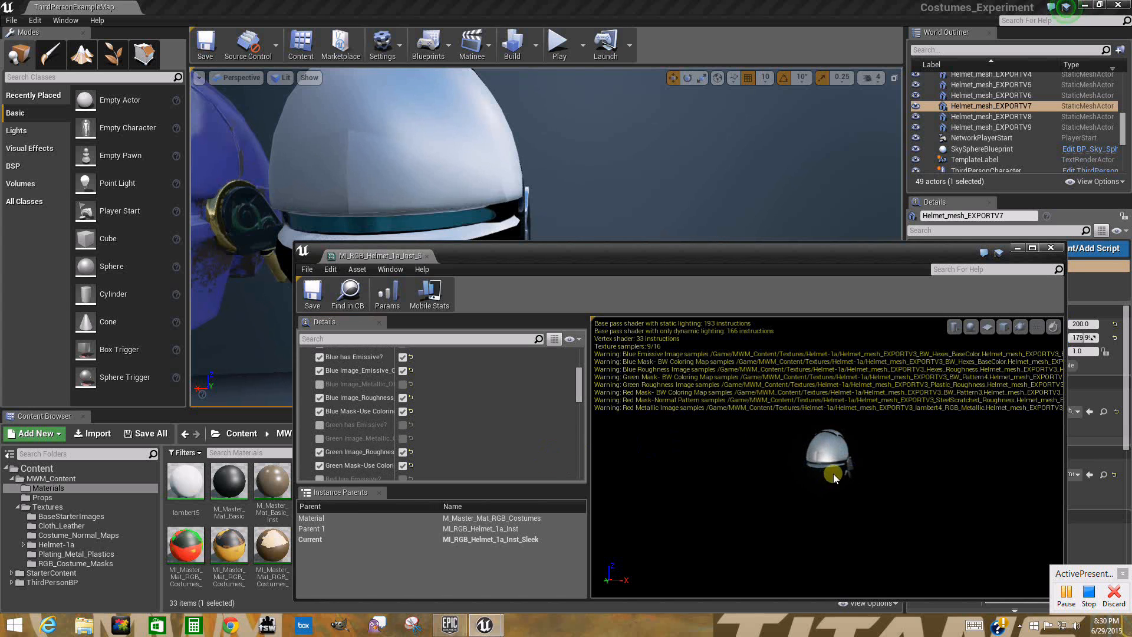
{"action": "scroll", "coordinate": [833, 478], "scroll_direction": "up", "scroll_amount": 6}
{"action": "scroll", "coordinate": [882, 497], "scroll_direction": "down", "scroll_amount": 2}
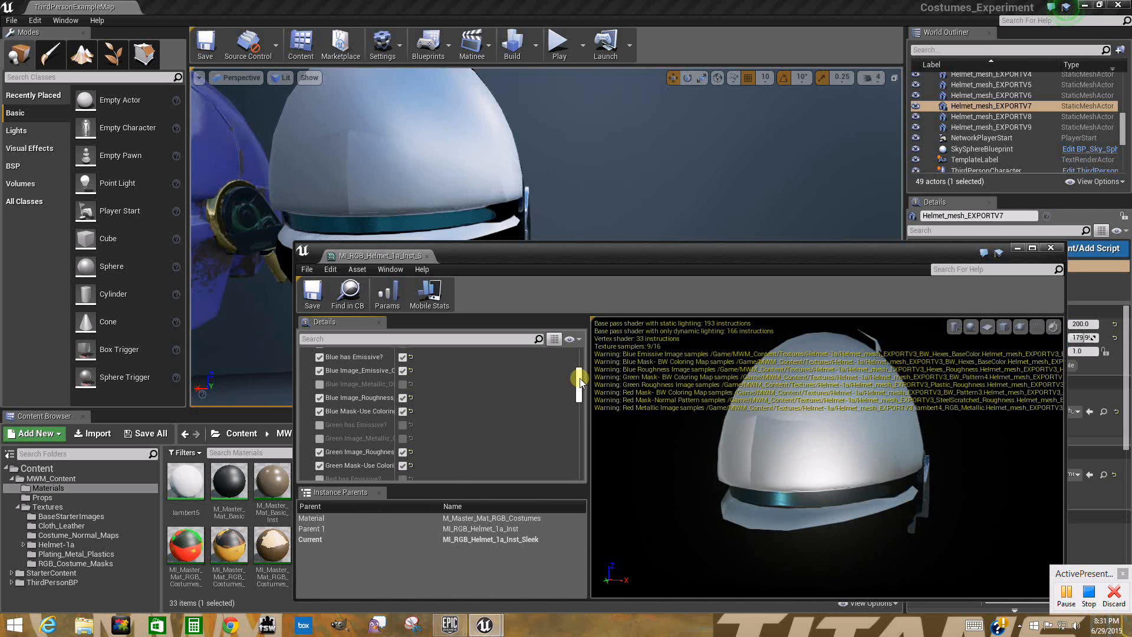
- Enable the Red Roughness Image parameter override and browse the available textures without replacing GrayBase
{"action": "left_click_drag", "start_coordinate": [579, 377], "coordinate": [600, 450]}
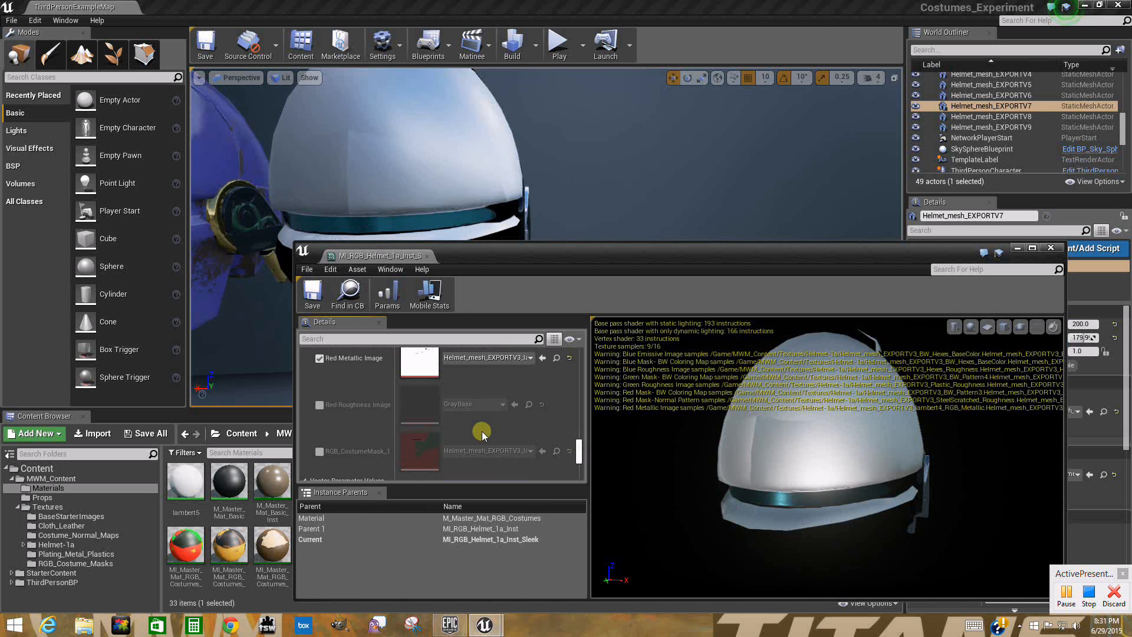
{"action": "left_click", "coordinate": [319, 405]}
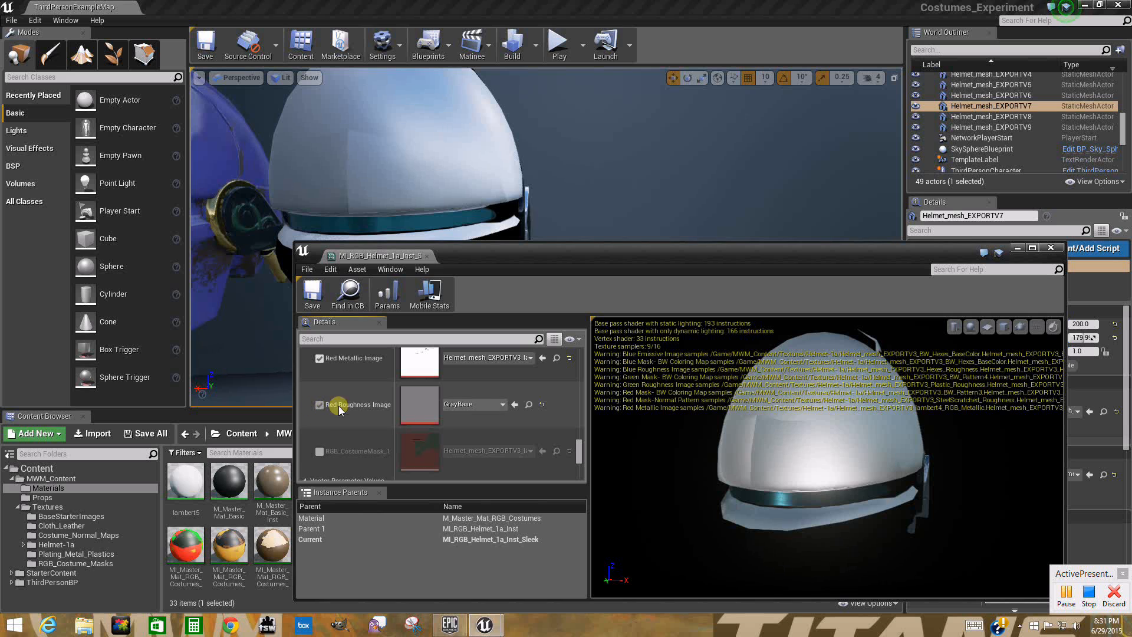
{"action": "left_click", "coordinate": [462, 405]}
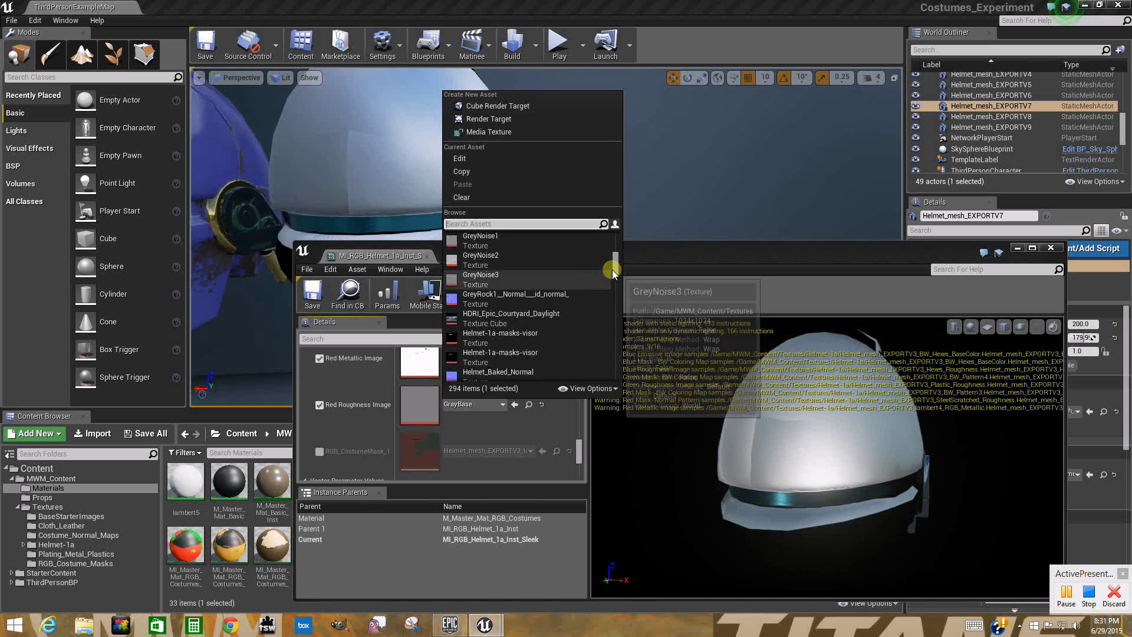
{"action": "scroll", "coordinate": [616, 269], "scroll_direction": "down", "scroll_amount": 3}
{"action": "scroll", "coordinate": [616, 268], "scroll_direction": "down", "scroll_amount": 1}
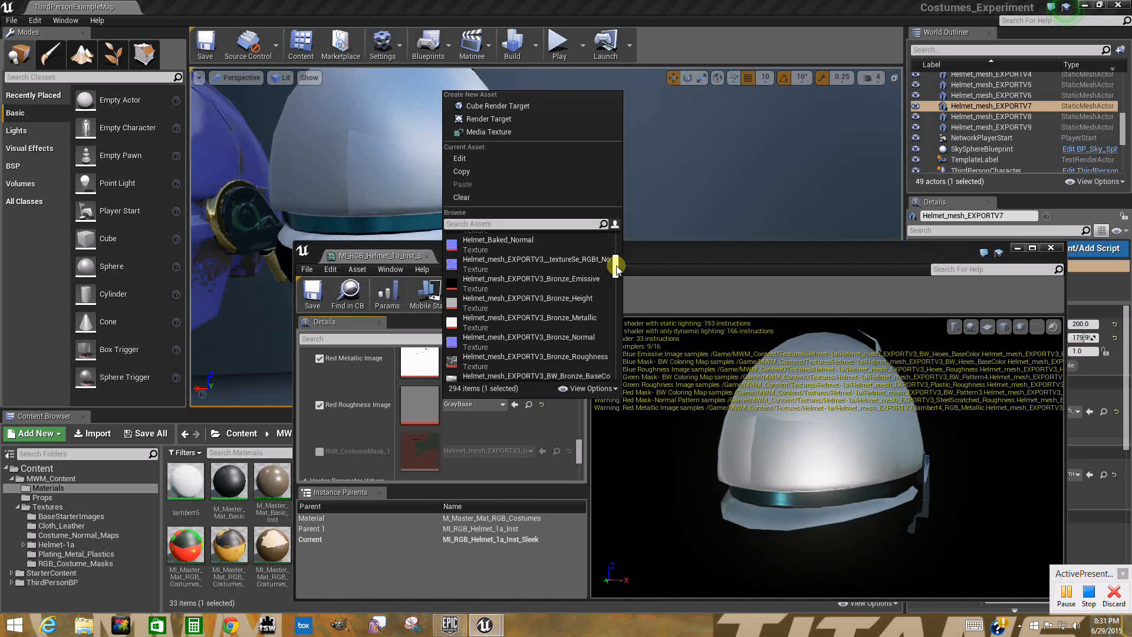
{"action": "left_click_drag", "start_coordinate": [616, 268], "coordinate": [617, 279]}
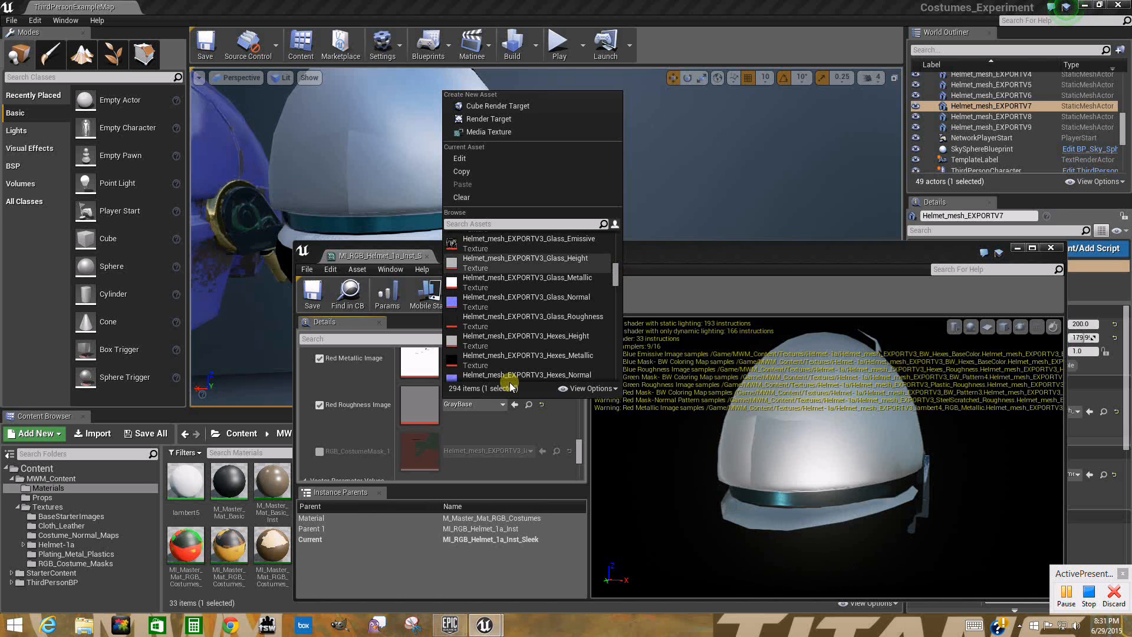
{"action": "left_click", "coordinate": [486, 423]}
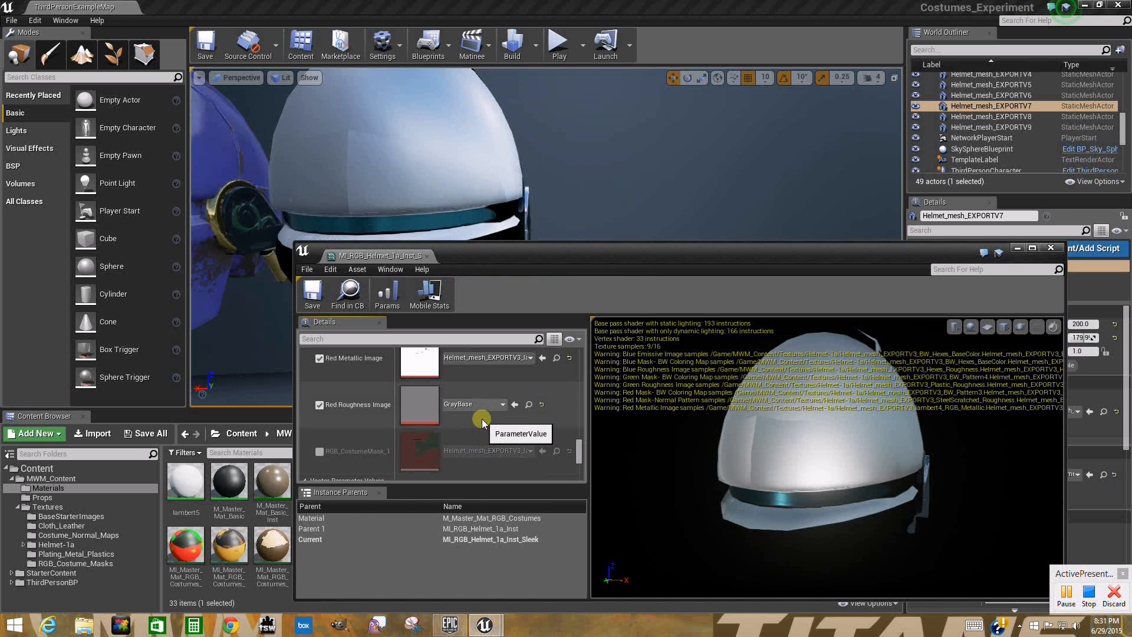
- Maximize the material instance editor and set Red Roughness Image to Helmet_mesh_EXPORTV3_SteelScratched_Roughness
{"action": "left_click_drag", "start_coordinate": [577, 447], "coordinate": [577, 444]}
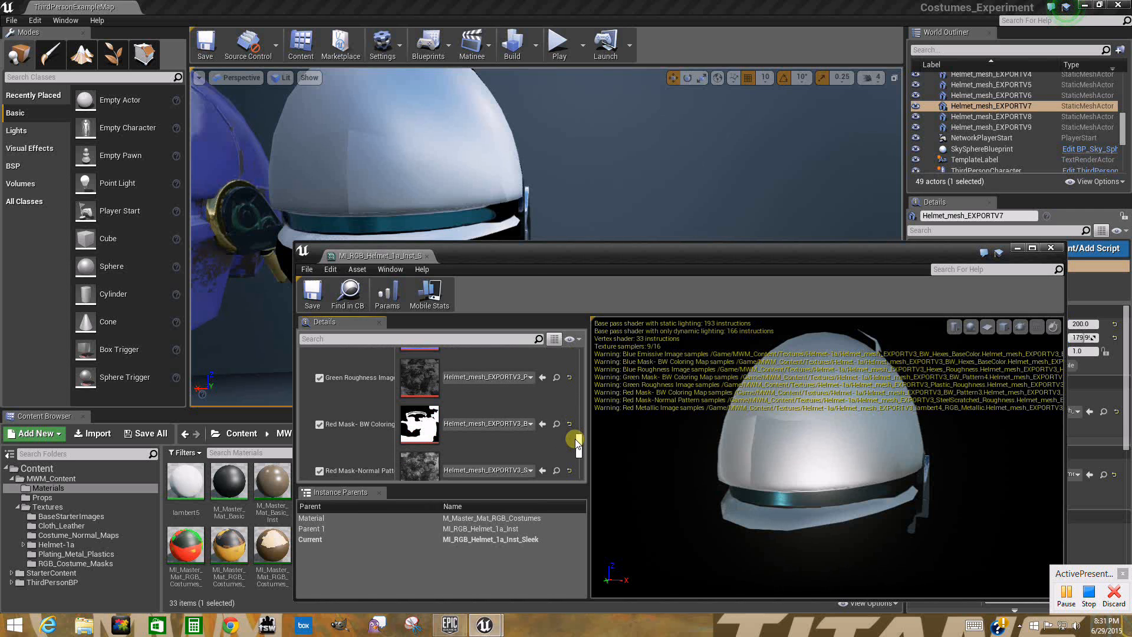
{"action": "scroll", "coordinate": [531, 425], "scroll_direction": "up", "scroll_amount": 2}
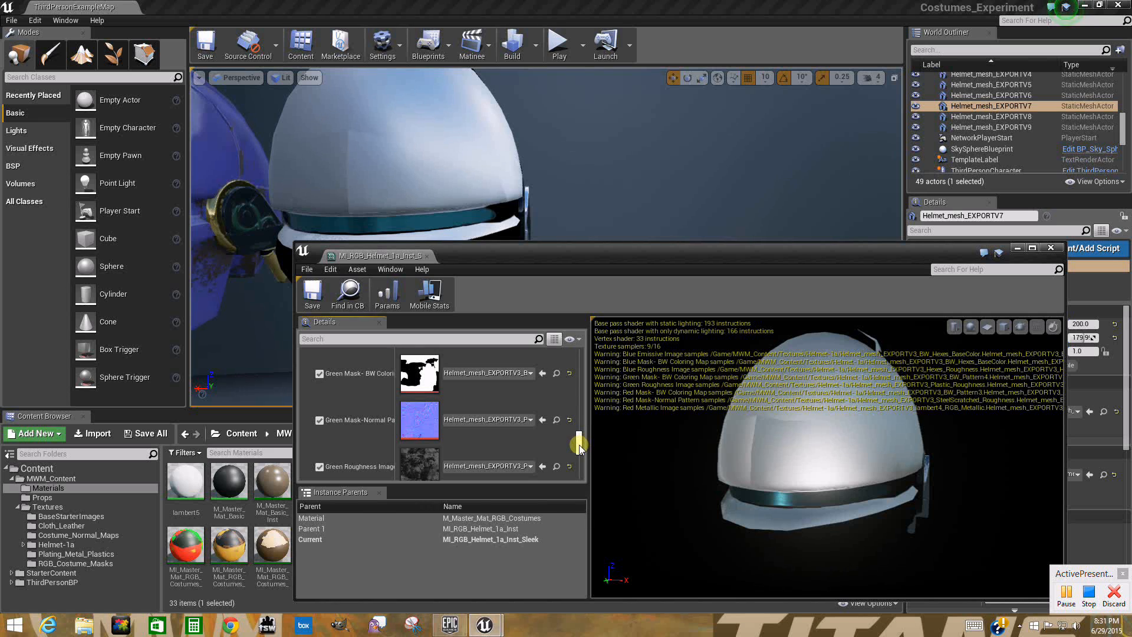
{"action": "left_click_drag", "start_coordinate": [579, 440], "coordinate": [582, 448]}
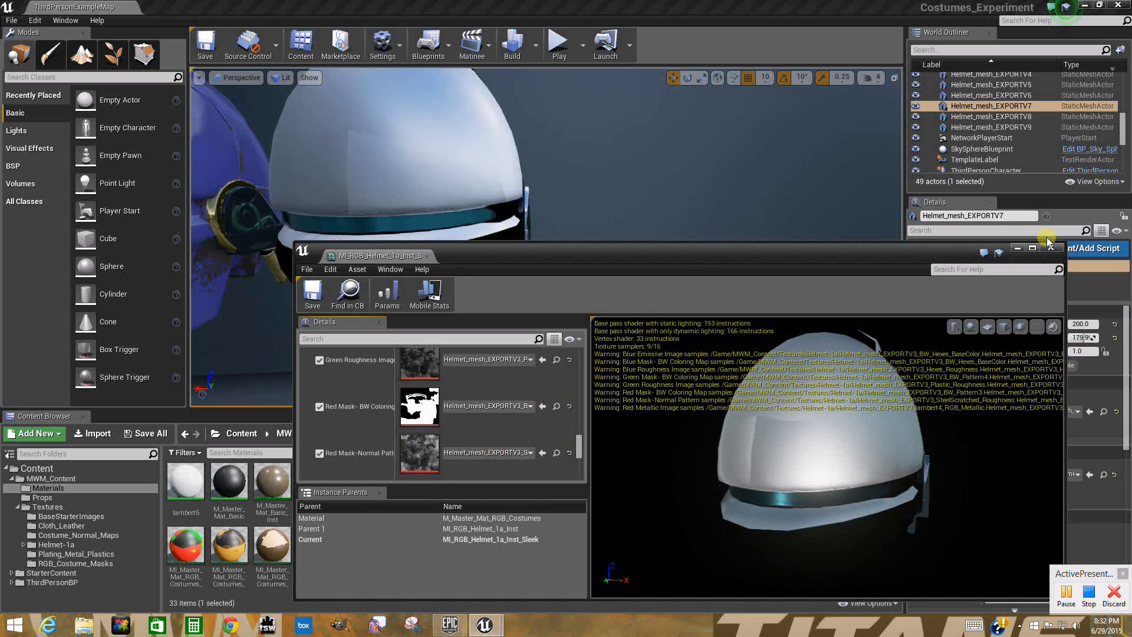
{"action": "left_click", "coordinate": [1033, 248]}
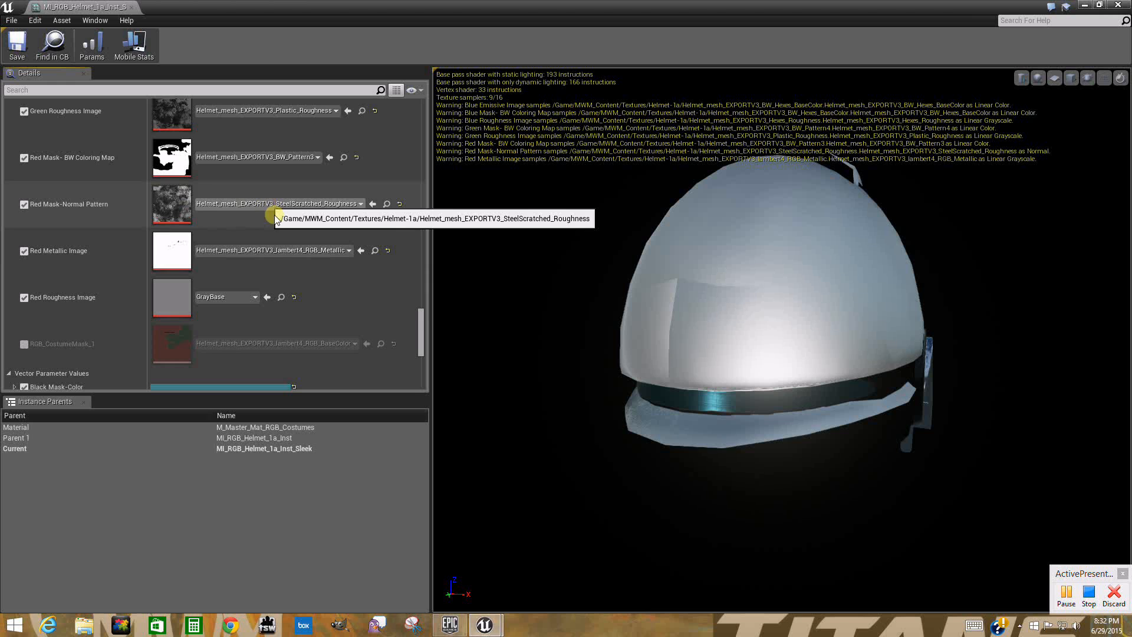
{"action": "left_click", "coordinate": [227, 298]}
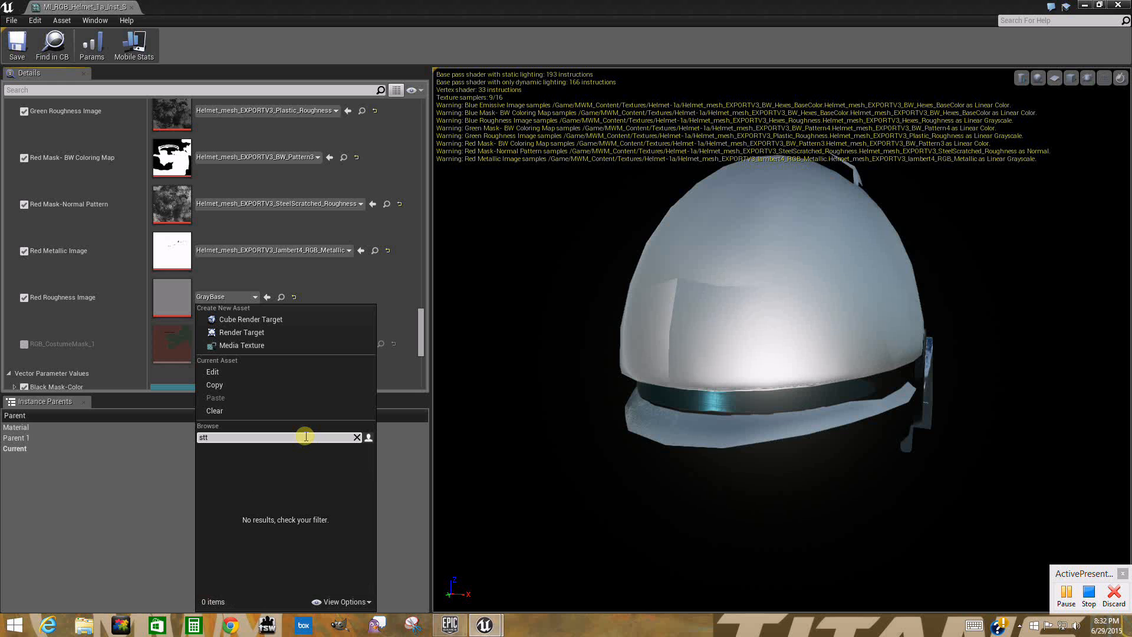
{"action": "type", "text": "stee"}
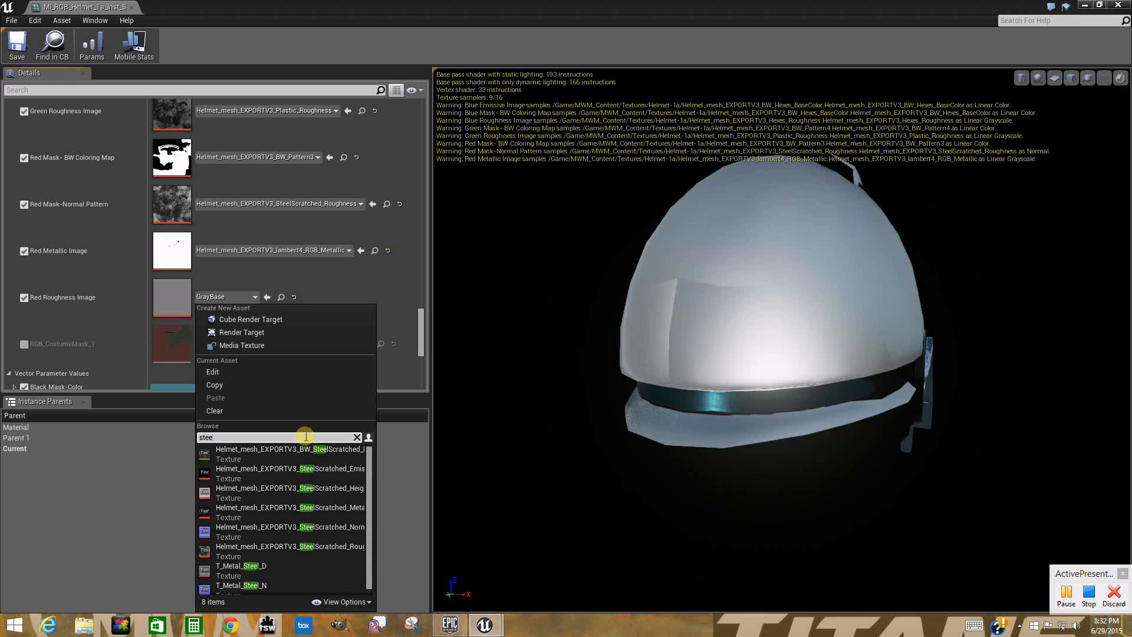
{"action": "left_click", "coordinate": [345, 546]}
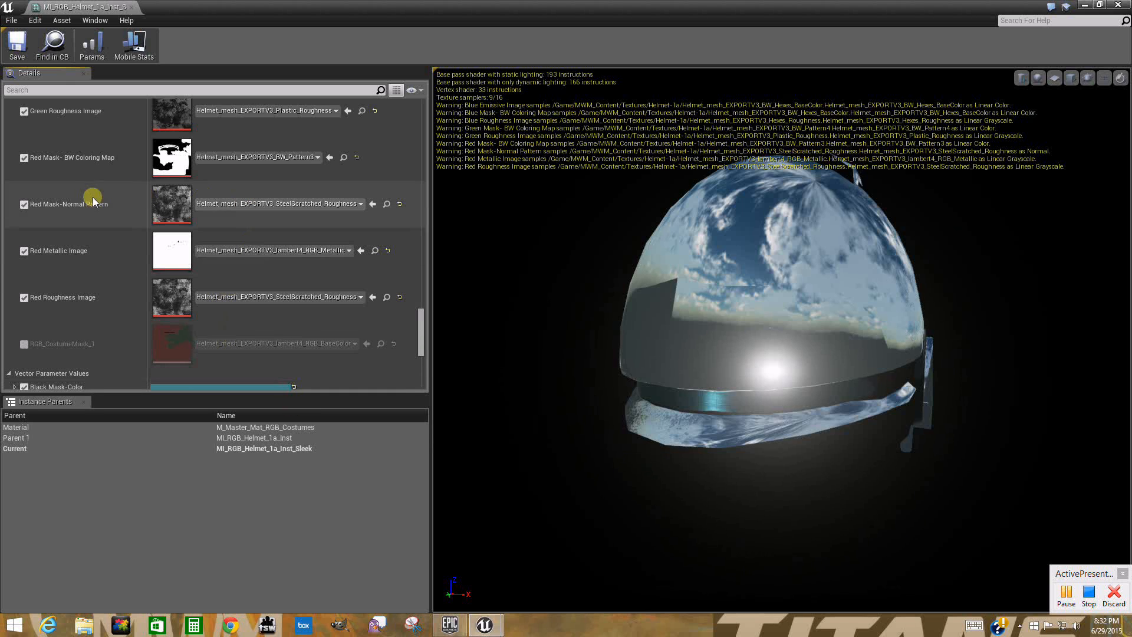
- Set Red Mask-Normal Pattern to Helmet_mesh_EXPORTV3_SteelScratched_Normal and save the material instance
{"action": "left_click", "coordinate": [248, 205]}
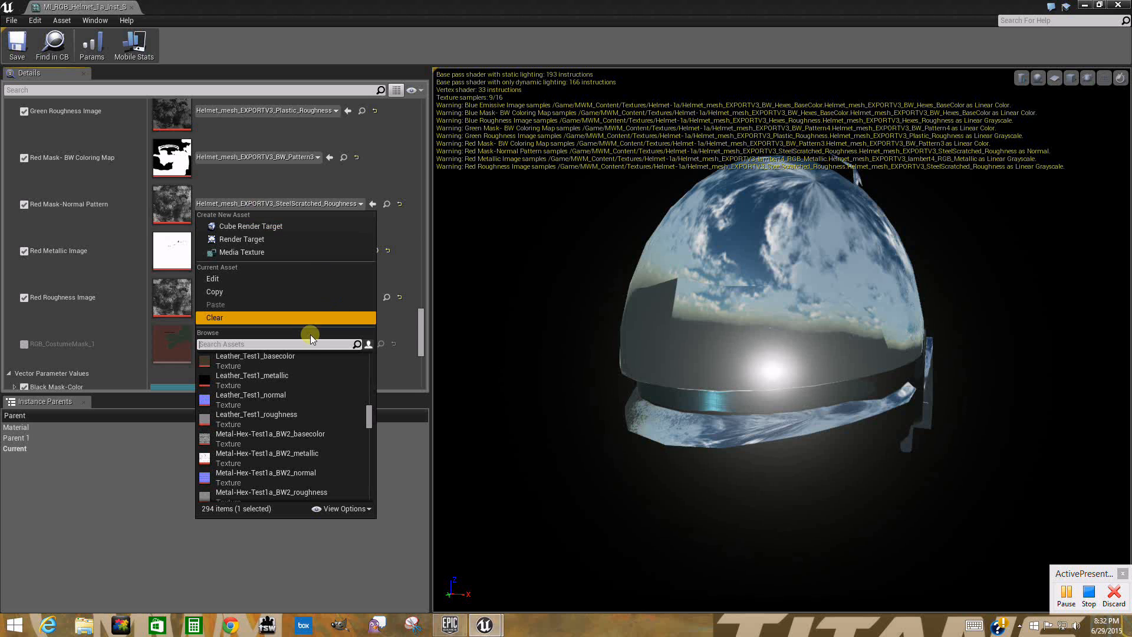
{"action": "type", "text": "stee"}
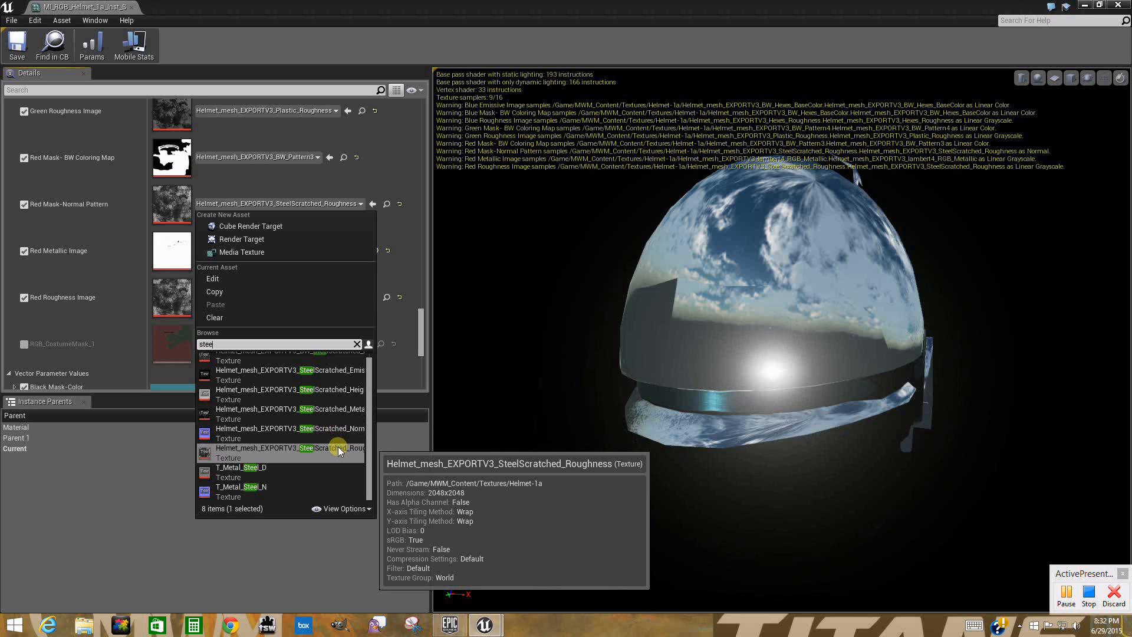
{"action": "left_click", "coordinate": [331, 428]}
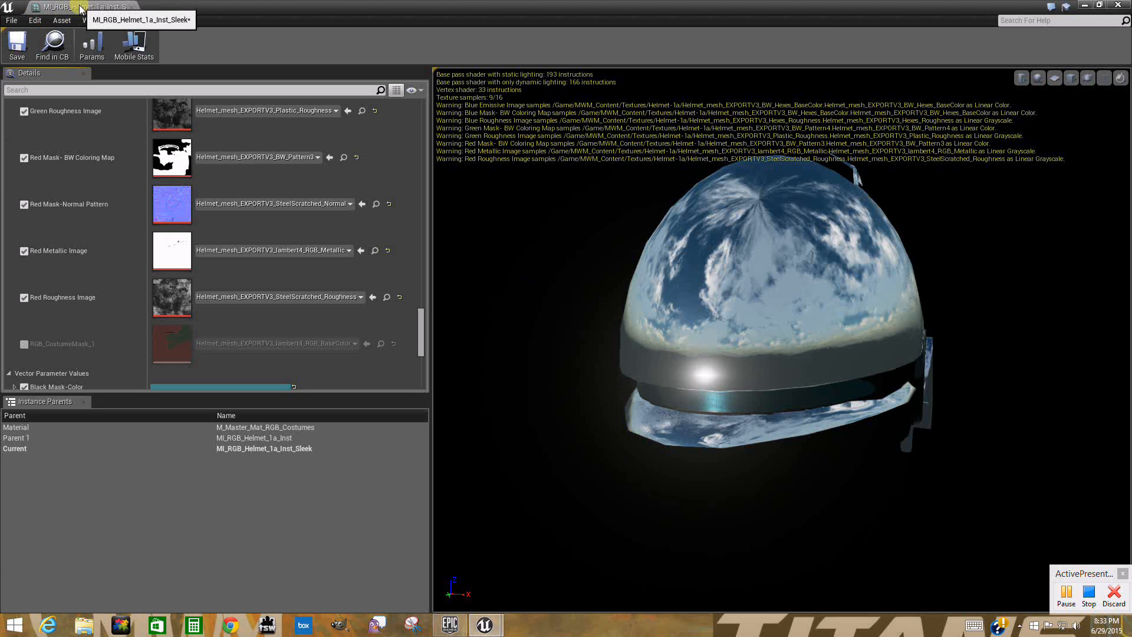
{"action": "left_click", "coordinate": [27, 36]}
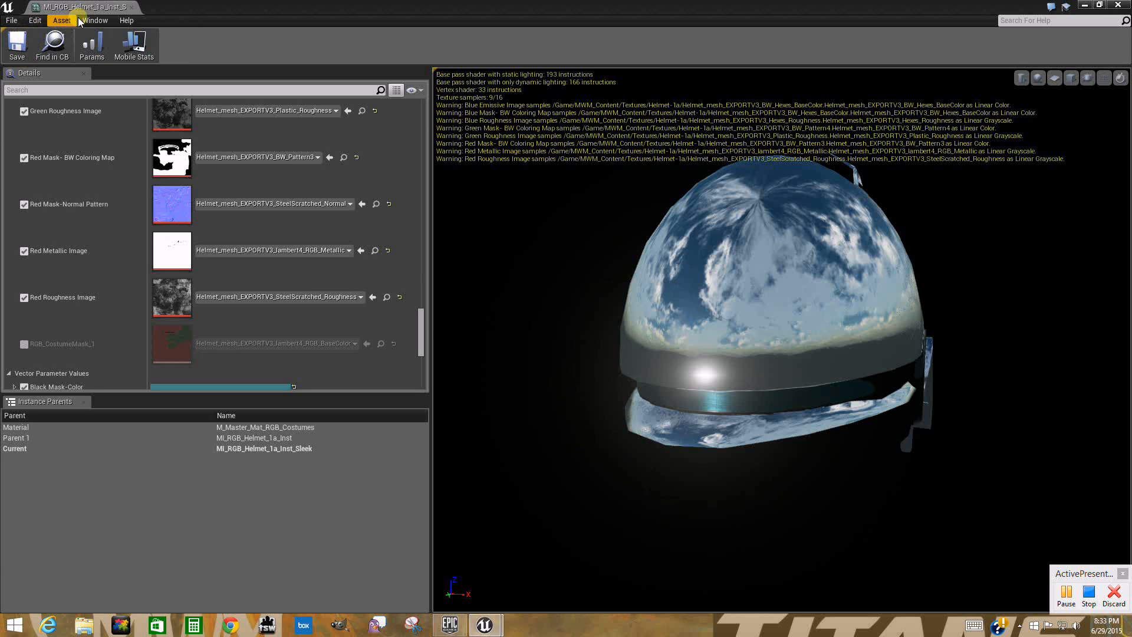
- Dock the material instance editor beside the ThirdPersonExampleMap level and inspect the helmet in the level viewport
{"action": "left_click_drag", "start_coordinate": [86, 7], "coordinate": [429, 5]}
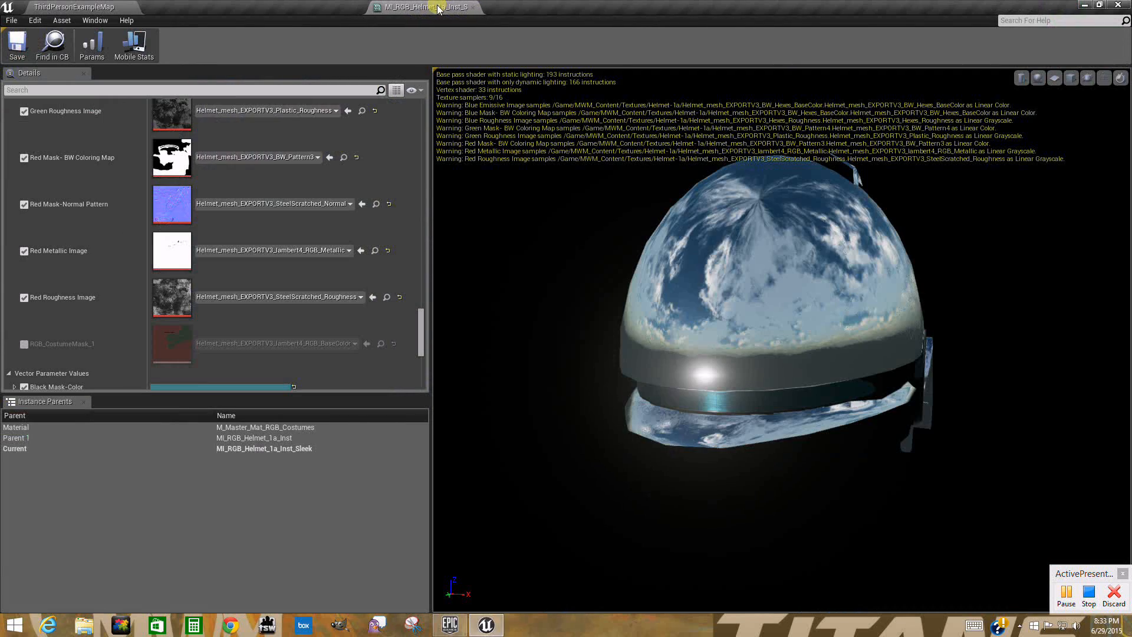
{"action": "left_click_drag", "start_coordinate": [470, 13], "coordinate": [194, 7]}
{"action": "left_click", "coordinate": [74, 6]}
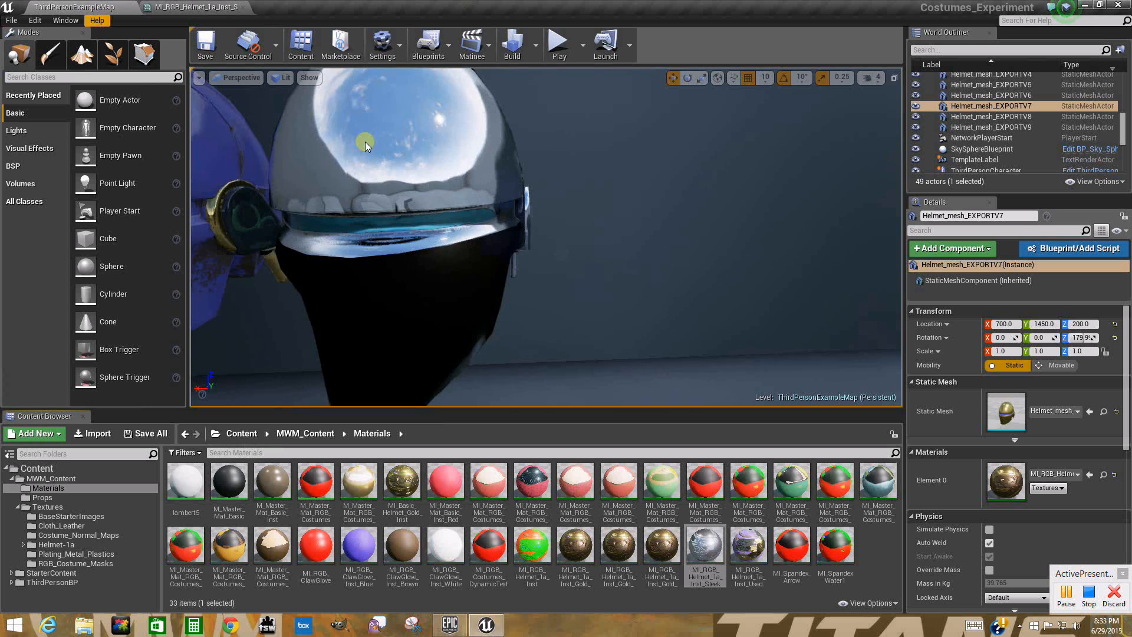
{"action": "left_click_drag", "start_coordinate": [476, 317], "coordinate": [366, 233]}
- Return to the material instance and set Red Mask-Color to a dark gray with a value of 0.135
{"action": "left_click", "coordinate": [195, 7]}
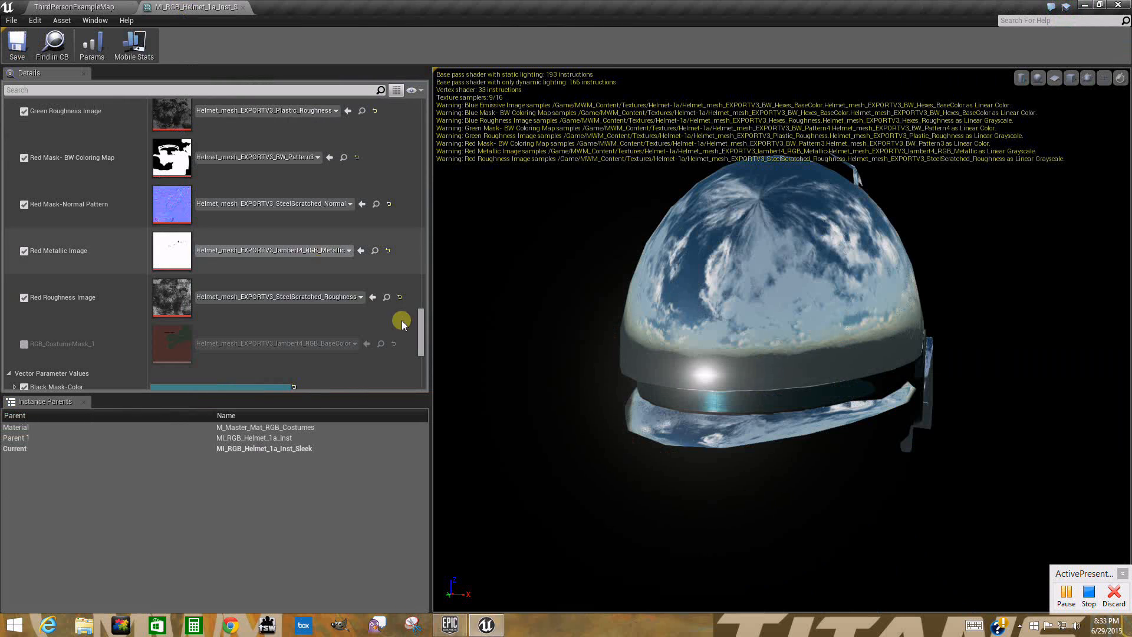
{"action": "left_click_drag", "start_coordinate": [423, 313], "coordinate": [422, 329]}
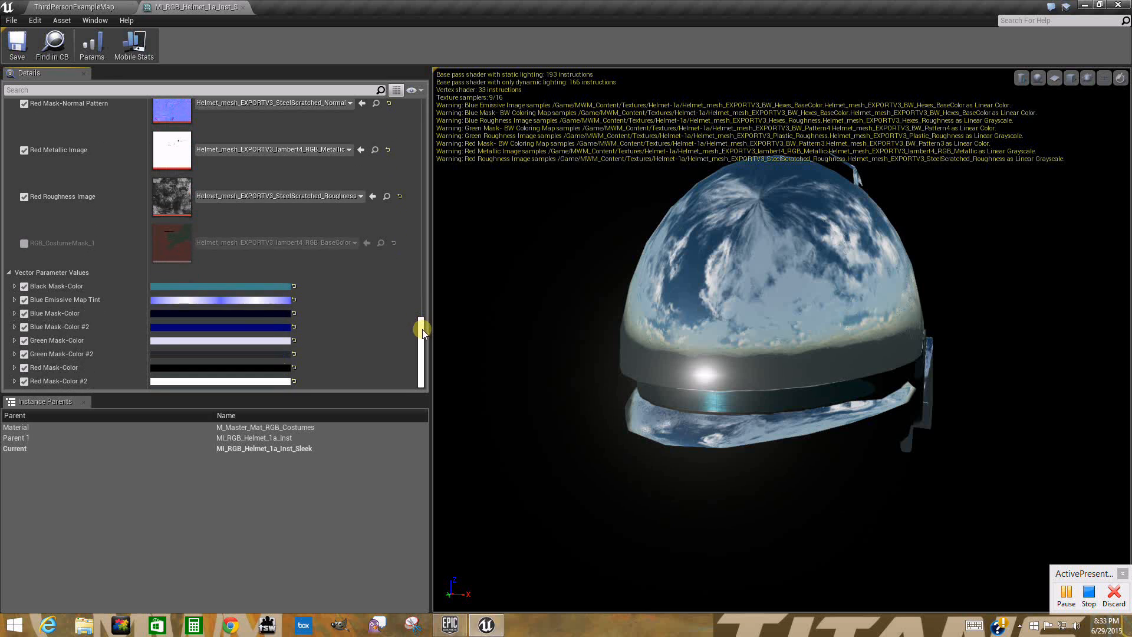
{"action": "left_click", "coordinate": [237, 367]}
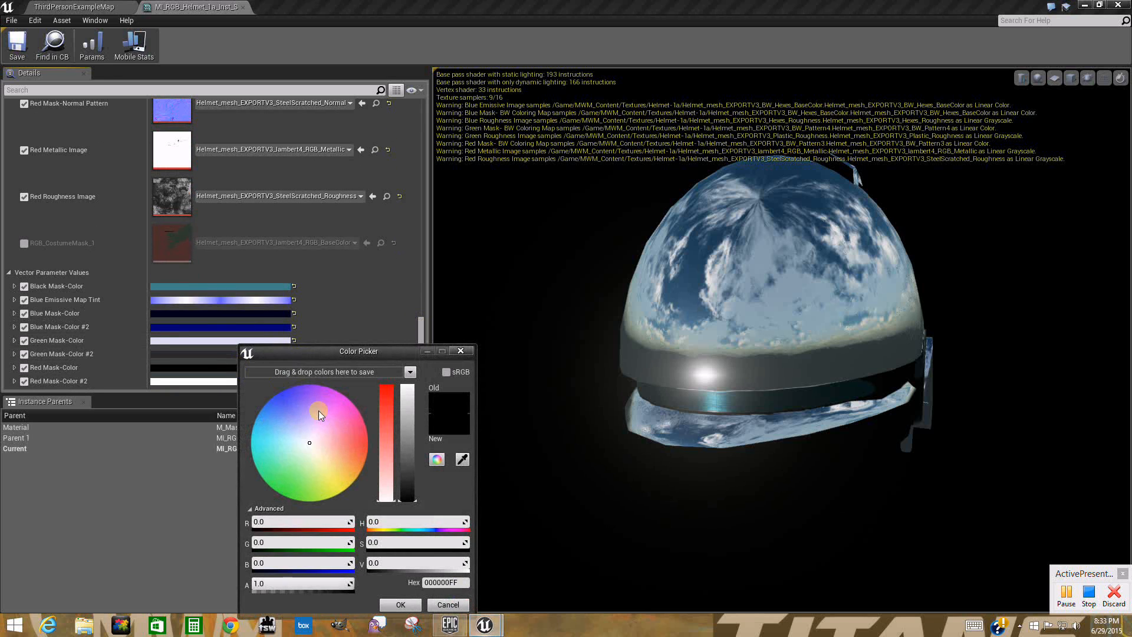
{"action": "left_click_drag", "start_coordinate": [406, 491], "coordinate": [408, 490]}
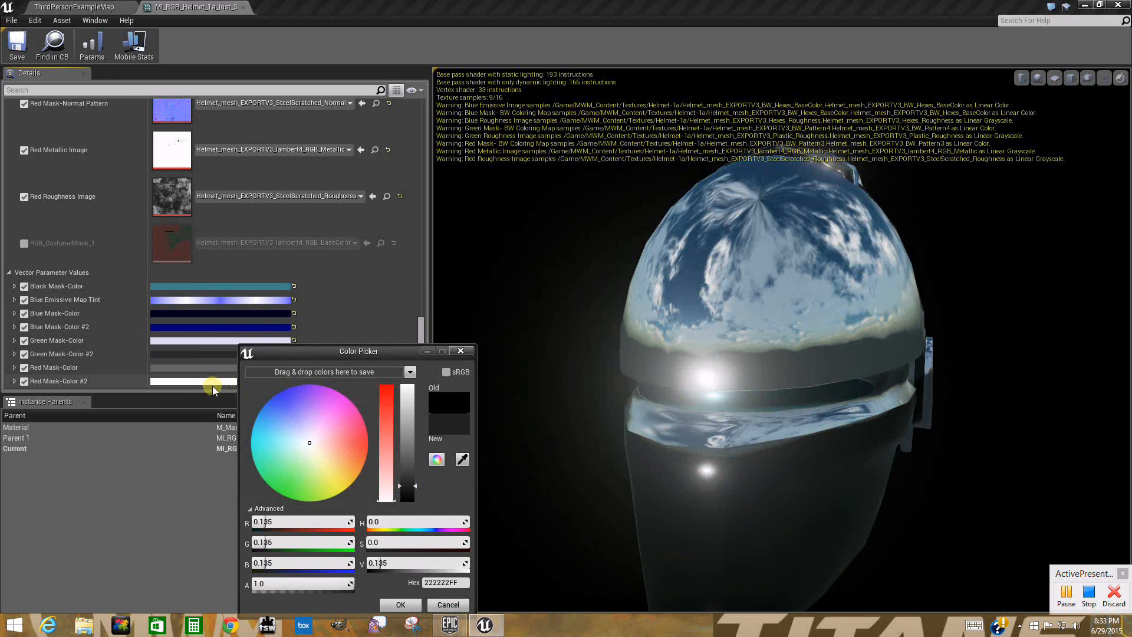
- Set Red Mask-Color #2 to a light blue with hue 211, saturation 0.35 and value 0.915
{"action": "left_click", "coordinate": [211, 382]}
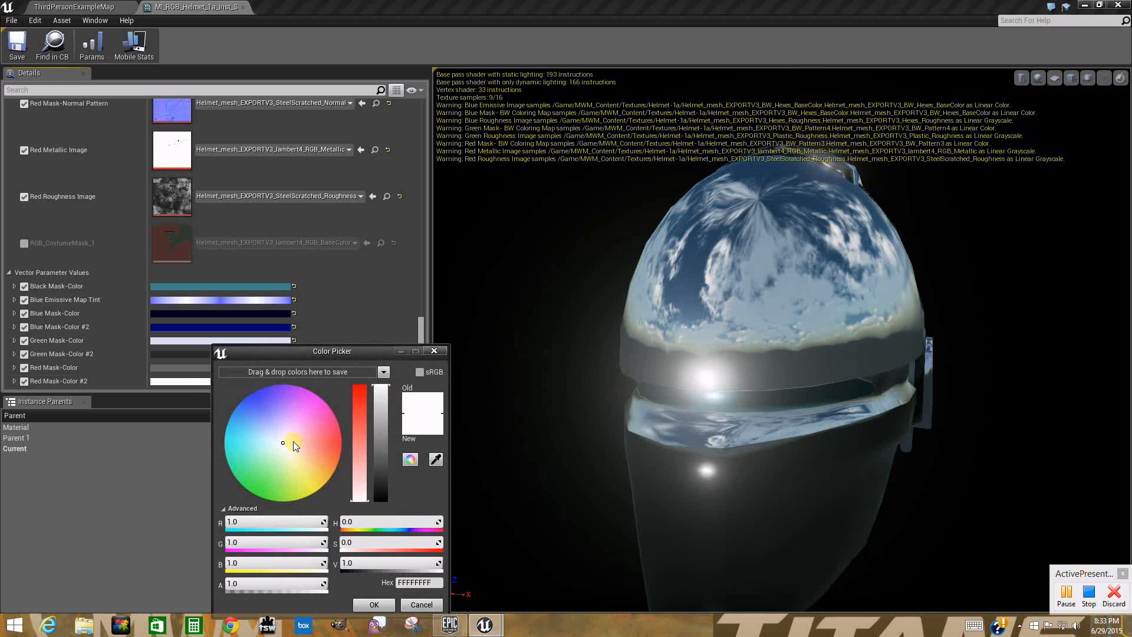
{"action": "left_click", "coordinate": [265, 432]}
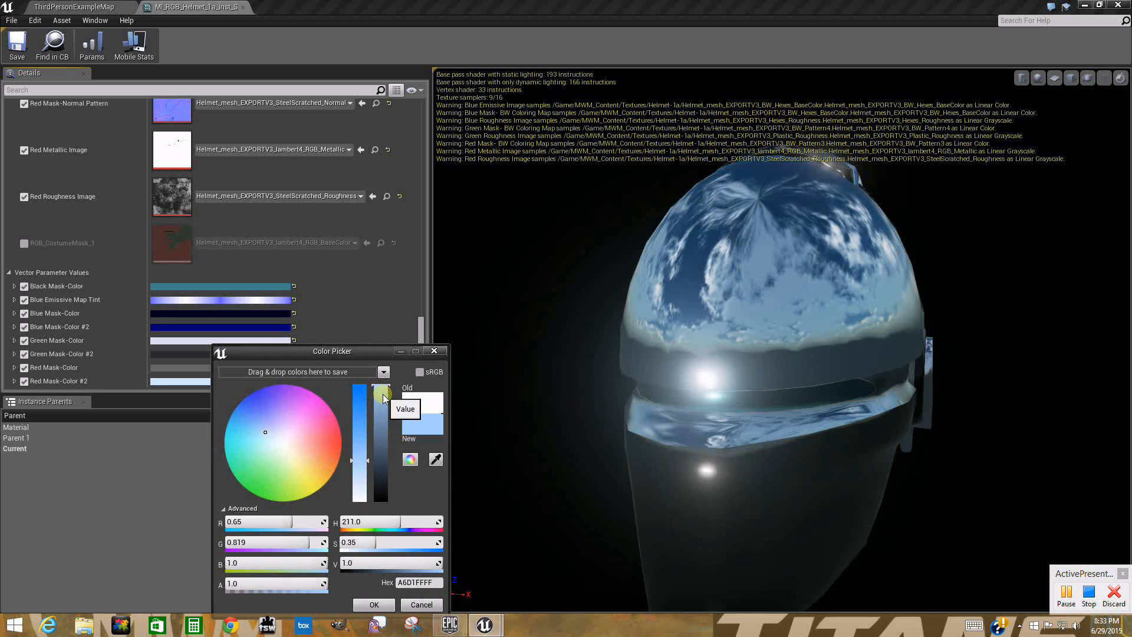
{"action": "left_click_drag", "start_coordinate": [384, 398], "coordinate": [384, 401]}
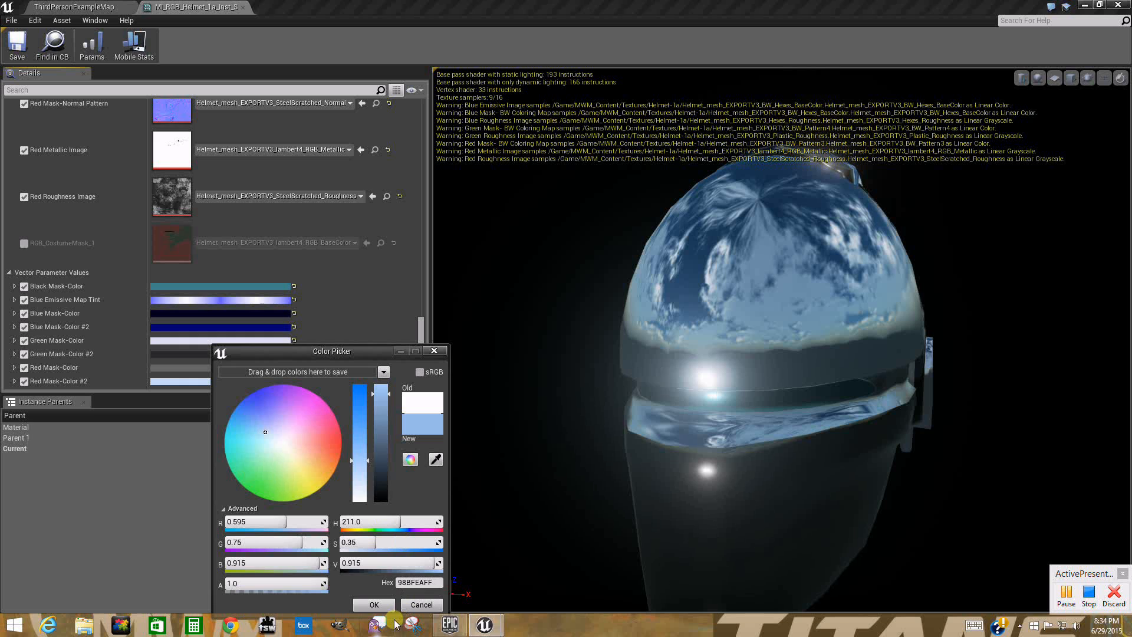
{"action": "left_click", "coordinate": [376, 605]}
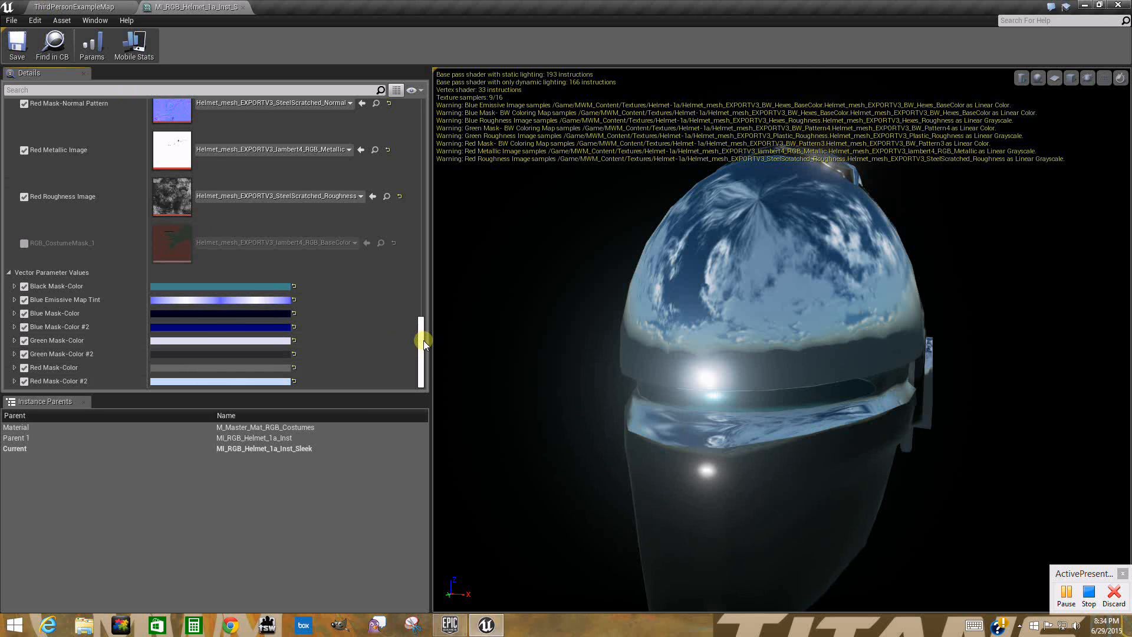
{"action": "left_click", "coordinate": [235, 369]}
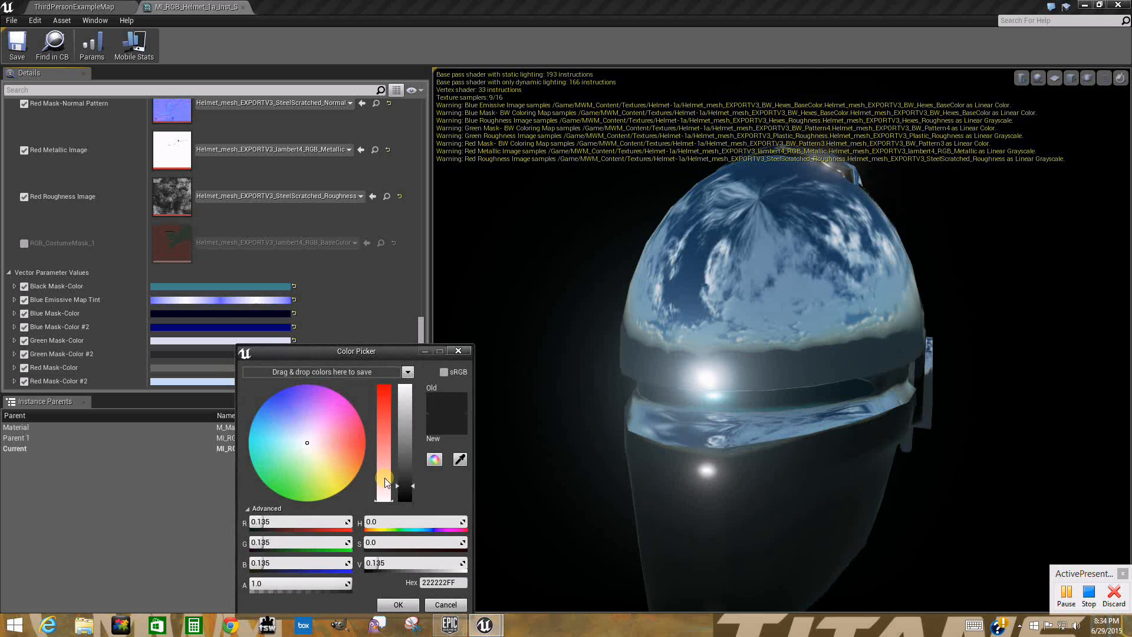
{"action": "left_click_drag", "start_coordinate": [407, 498], "coordinate": [404, 511]}
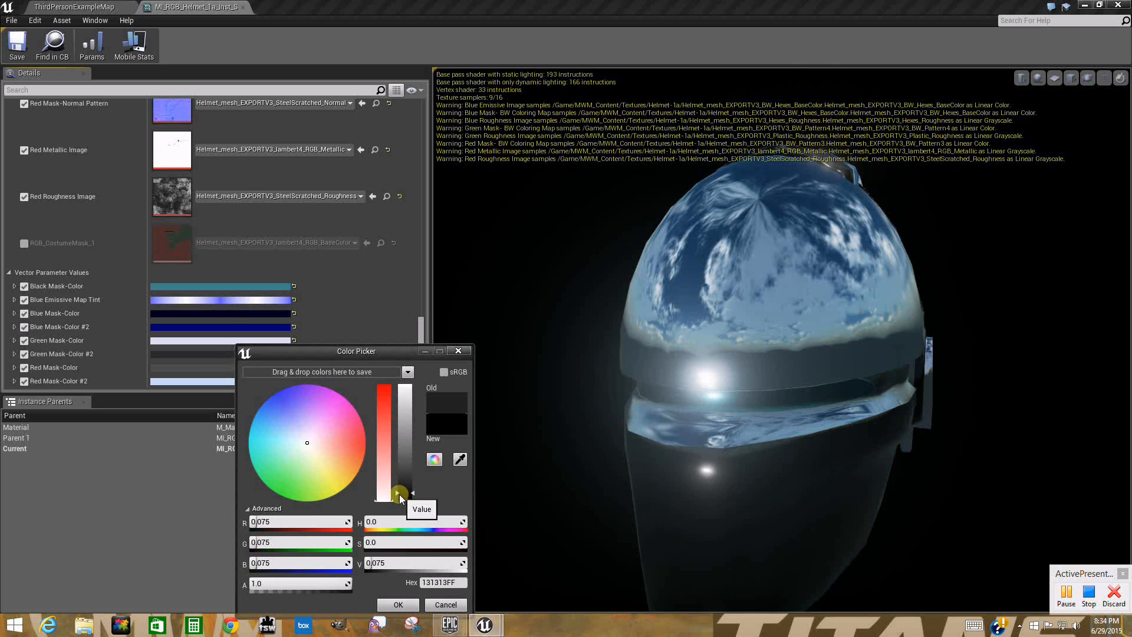
{"action": "left_click", "coordinate": [446, 605]}
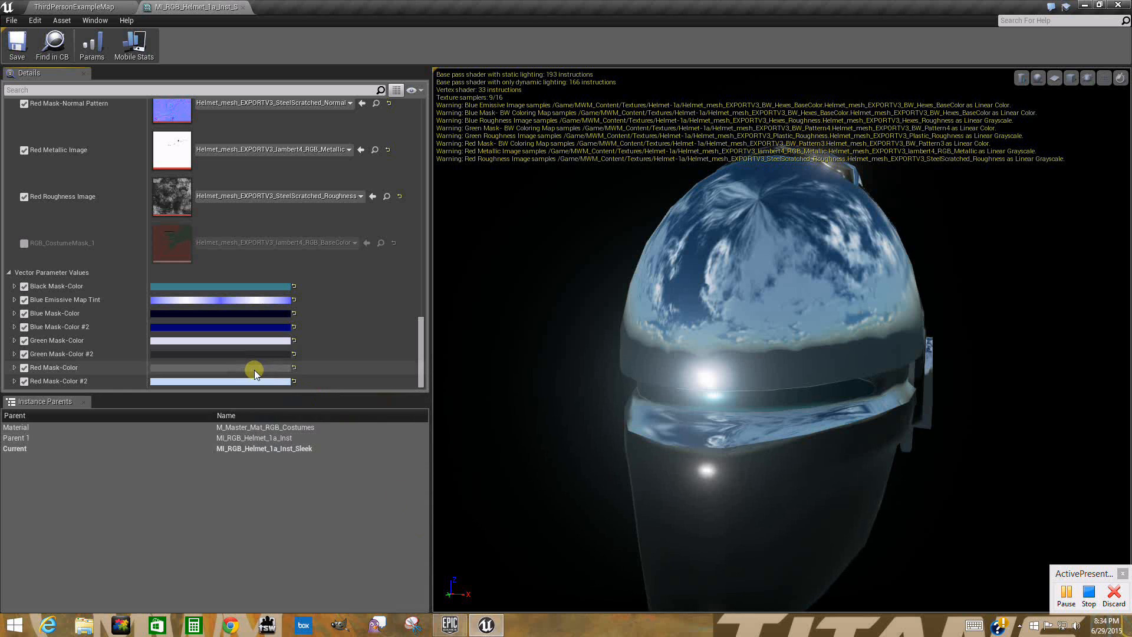
- Set Red Mask-Color to a dark blue-gray with hue 202, saturation 0.13 and value 0.135
{"action": "left_click", "coordinate": [237, 367]}
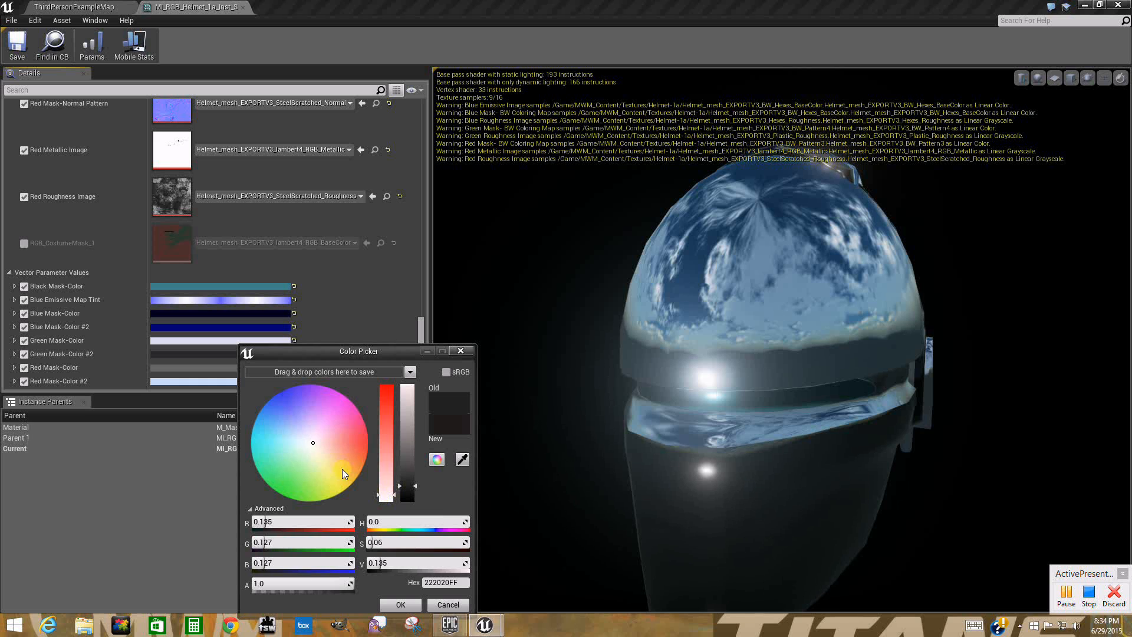
{"action": "left_click", "coordinate": [295, 438]}
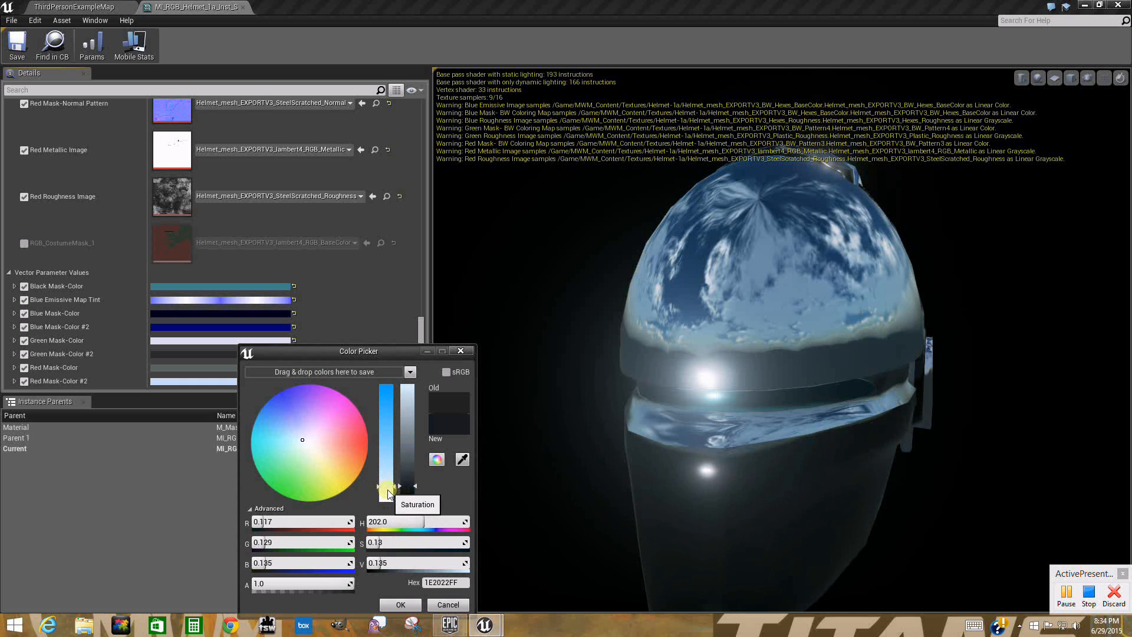
{"action": "left_click", "coordinate": [402, 604]}
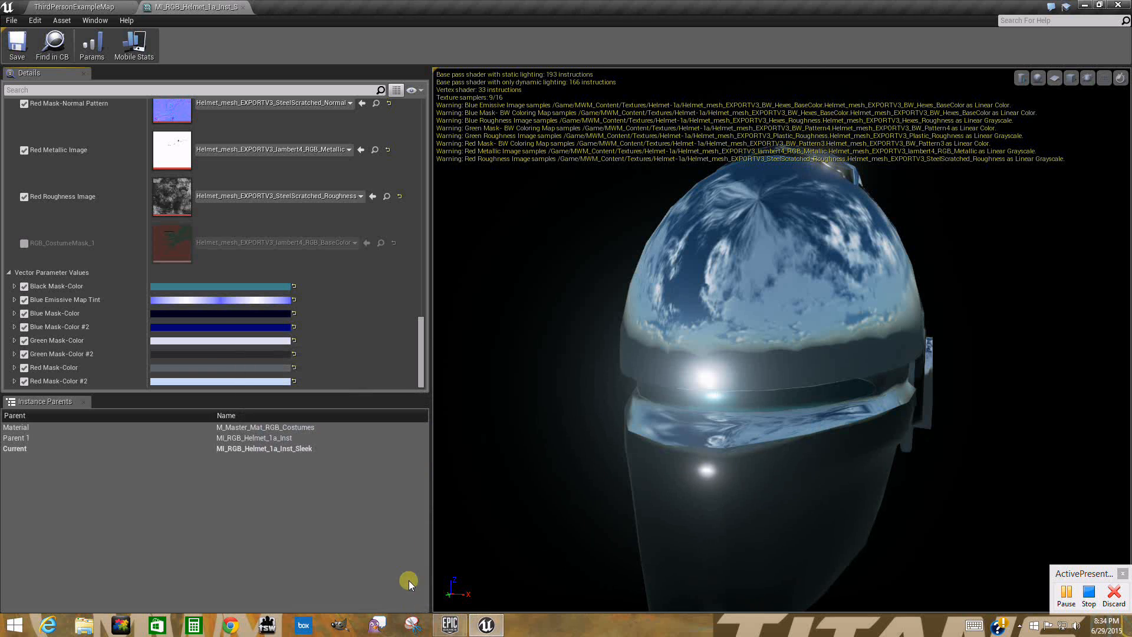
- Return to the ThirdPersonExampleMap level and inspect the sleek steel helmet up close and from the front
{"action": "left_click", "coordinate": [72, 8]}
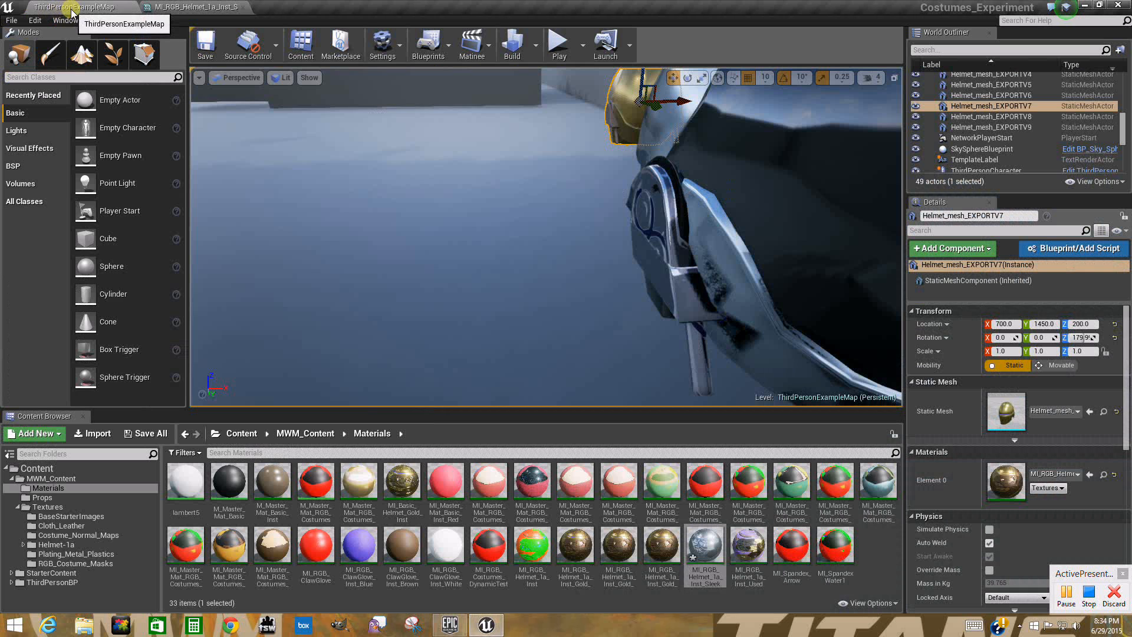
{"action": "right_click_drag", "start_coordinate": [450, 288], "coordinate": [777, 234]}
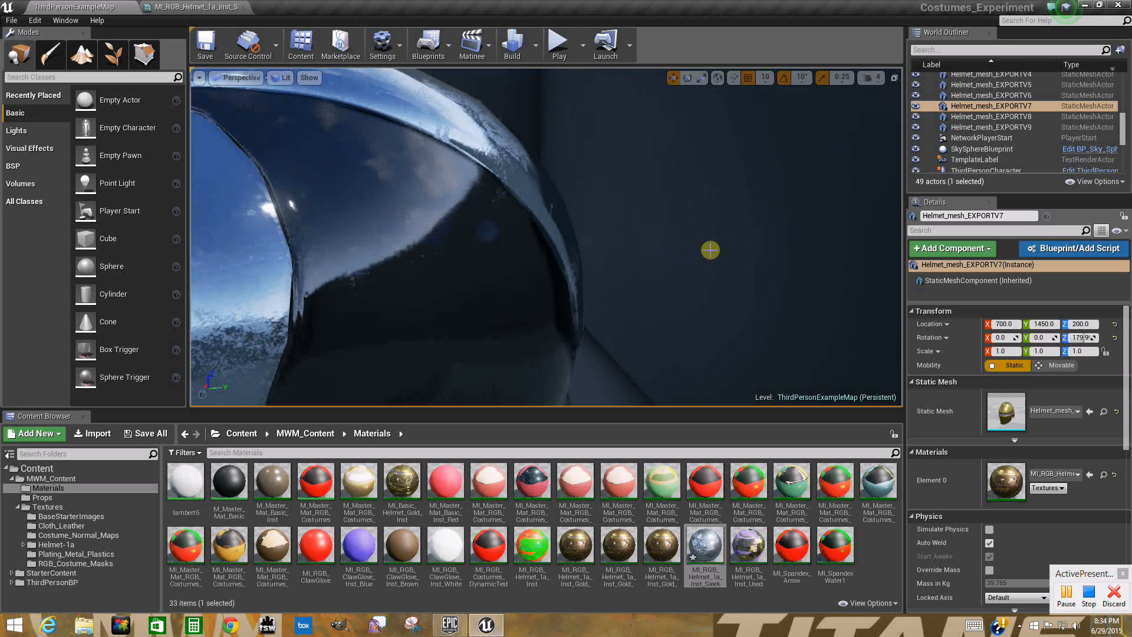
{"action": "right_click_drag", "start_coordinate": [710, 250], "coordinate": [464, 259]}
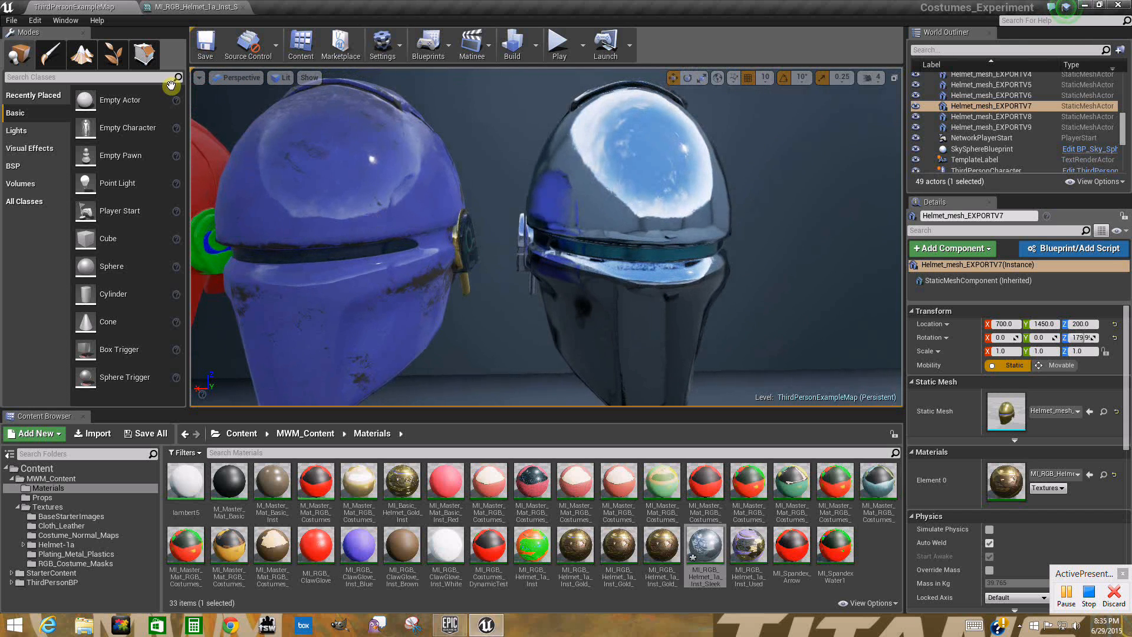
- Switch the level viewport to Immersive Mode and compare the sleek steel helmet with the worn blue helmet
{"action": "left_click", "coordinate": [199, 77]}
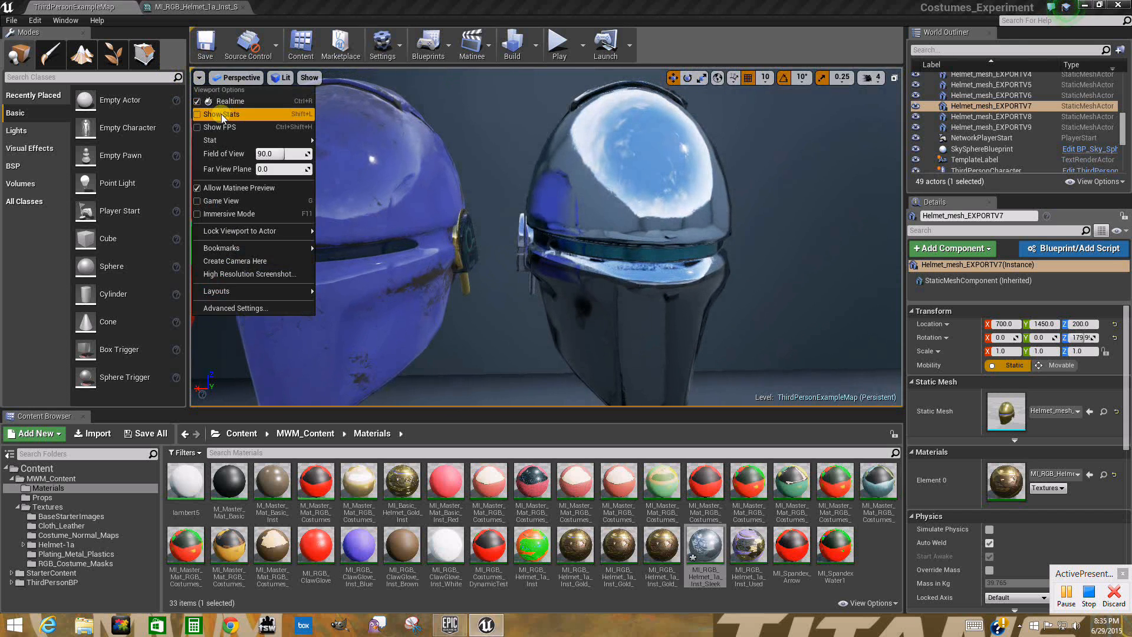
{"action": "left_click", "coordinate": [221, 215]}
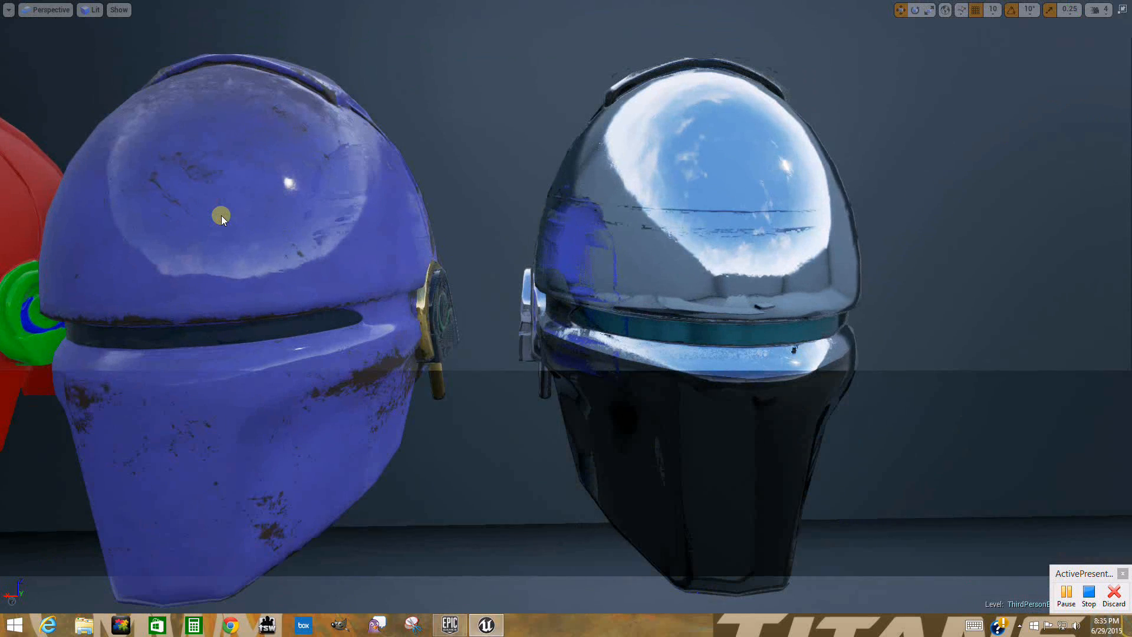
{"action": "right_click_drag", "start_coordinate": [405, 377], "coordinate": [563, 385]}
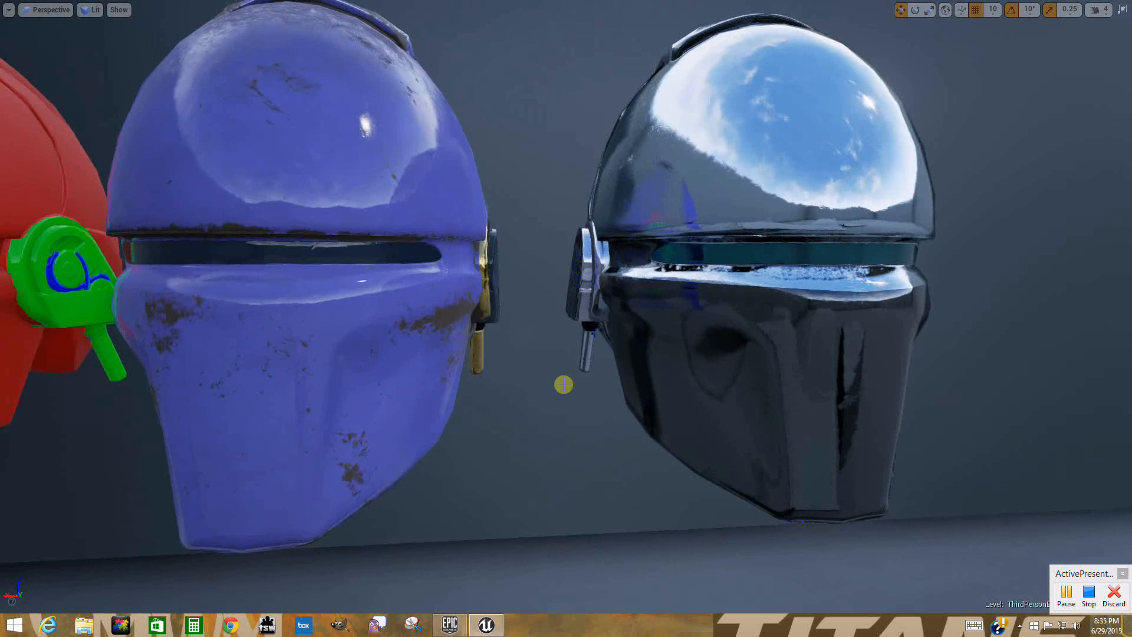